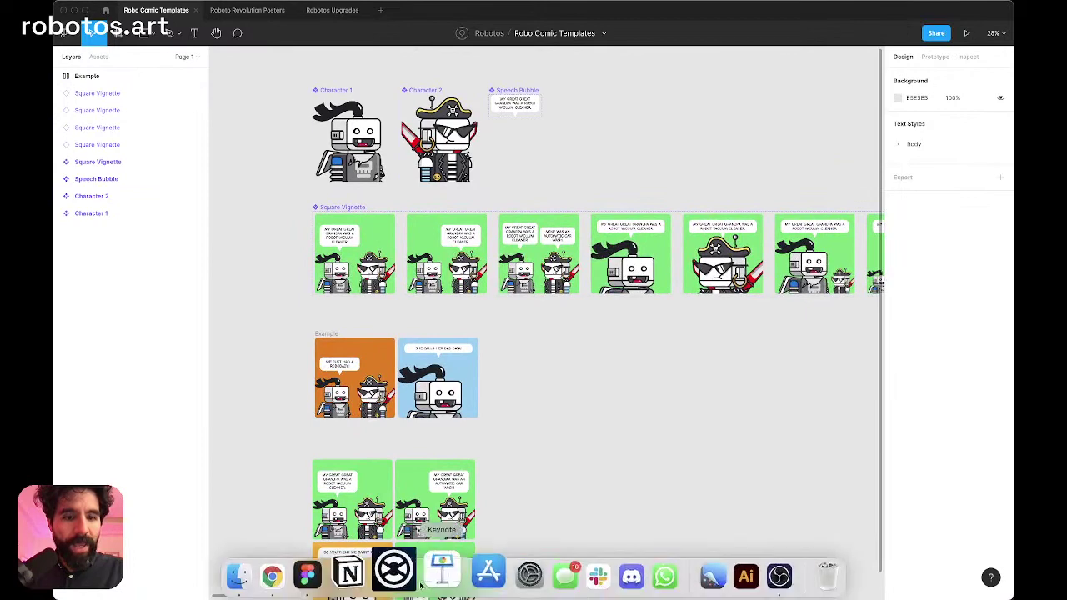
# Step: Switch to Chrome and open the robotos.art/your-stuff page in a new tab
pyautogui.moveTo(314, 583)
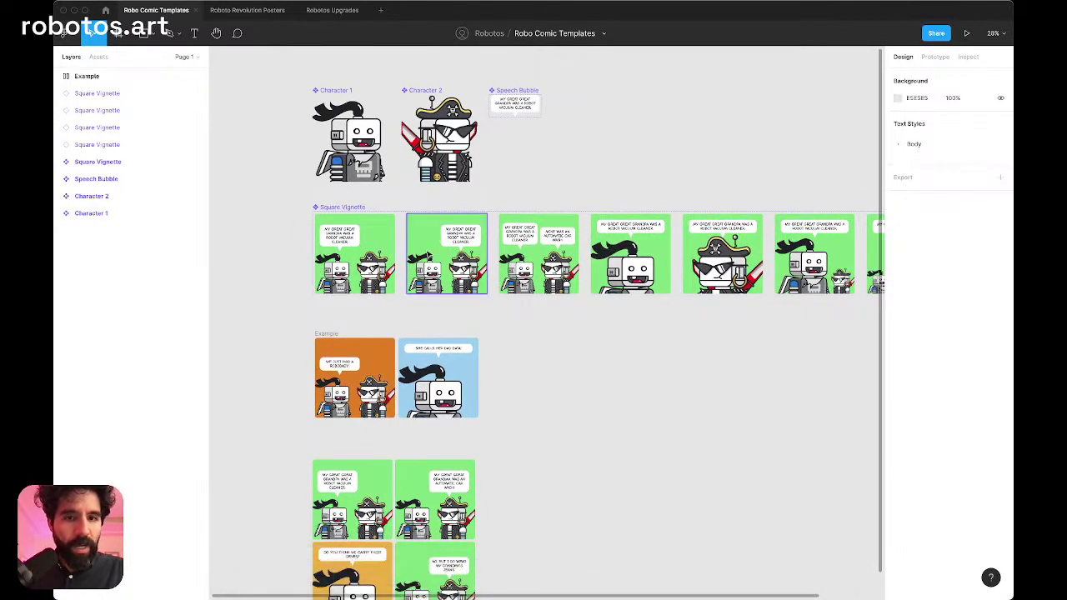
pyautogui.hscroll(2, 560, 185)
pyautogui.scroll(1, 560, 184)
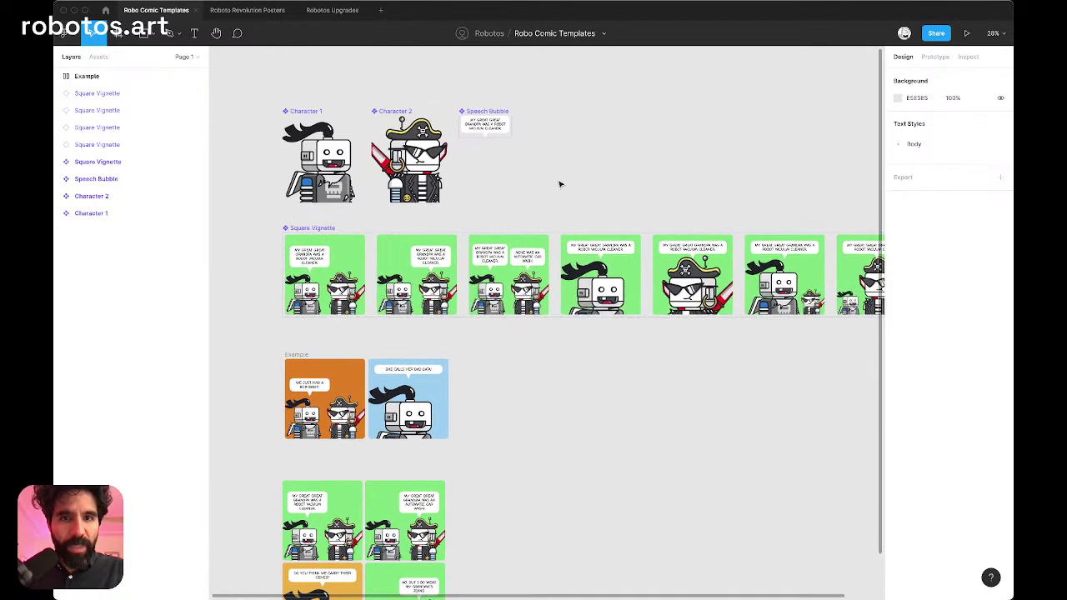
pyautogui.click(298, 572)
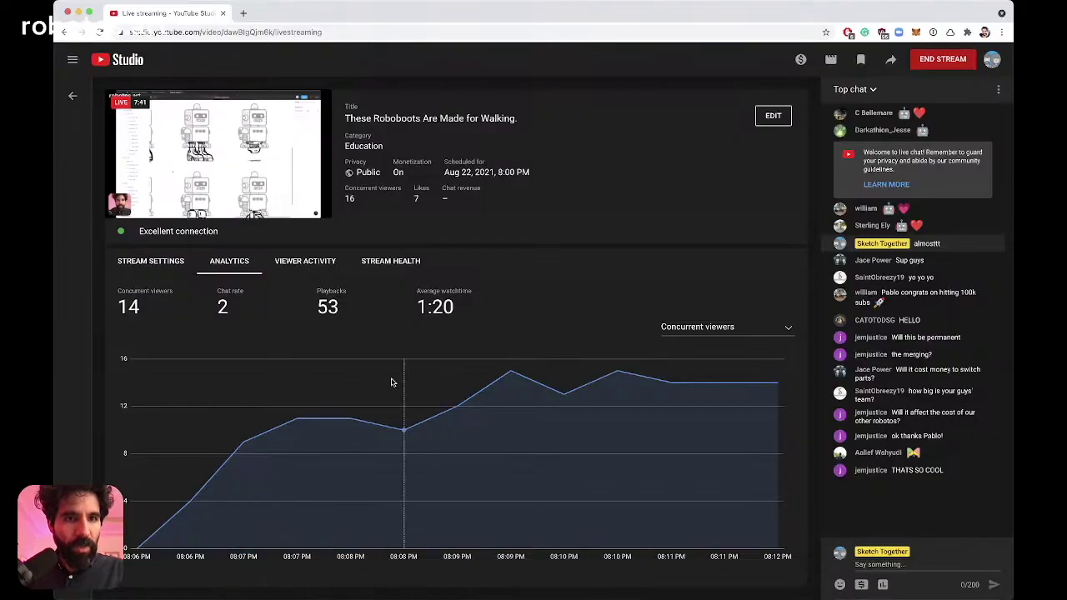
pyautogui.press('super+t')
pyautogui.write('your-stu')
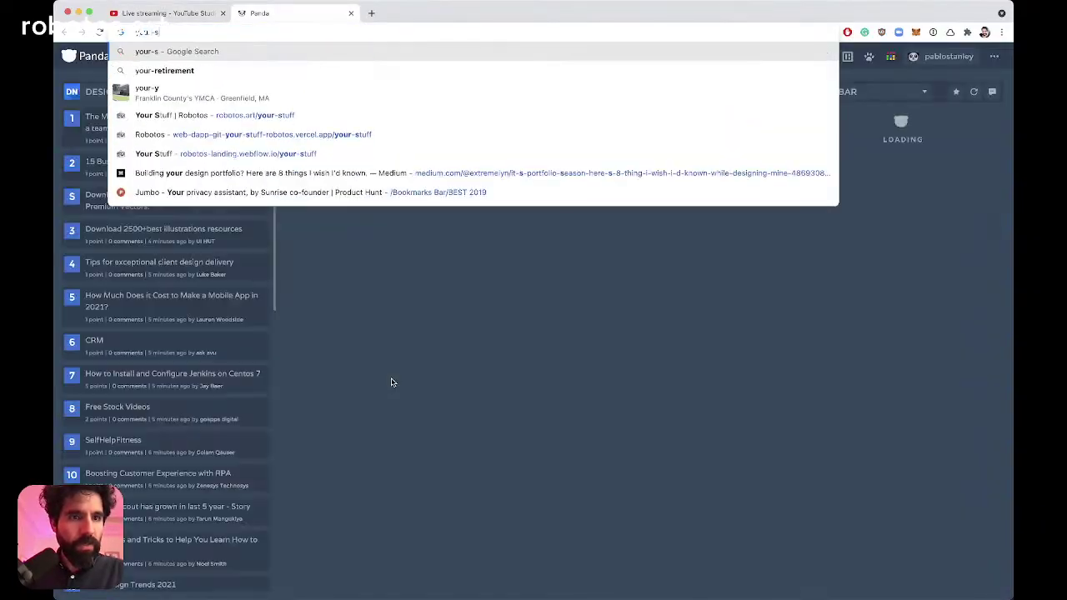
pyautogui.press('Down')
pyautogui.press('Down')
pyautogui.press('Down')
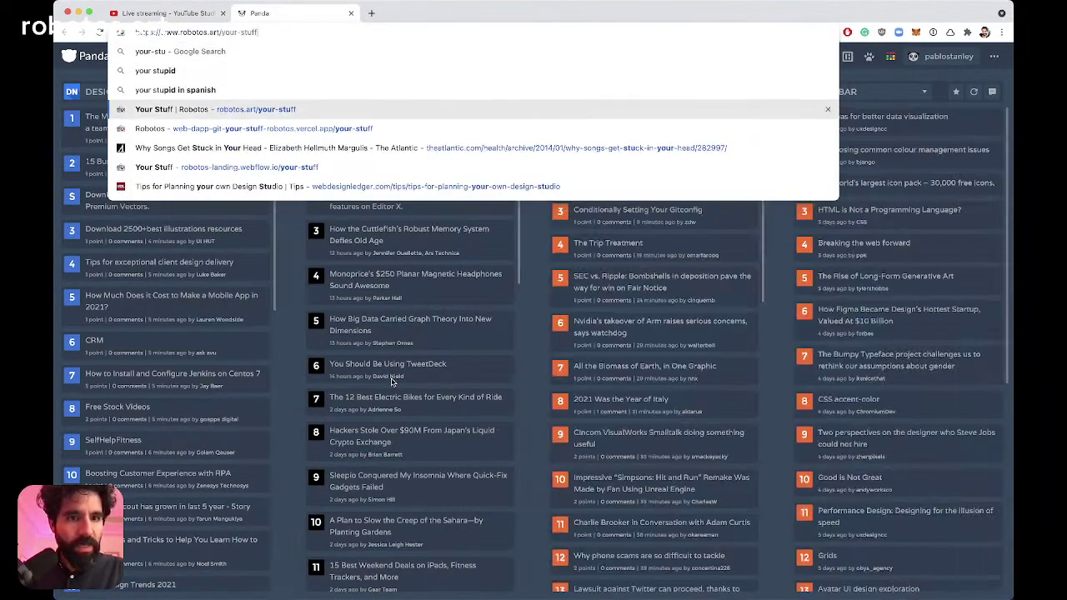
pyautogui.press('Return')
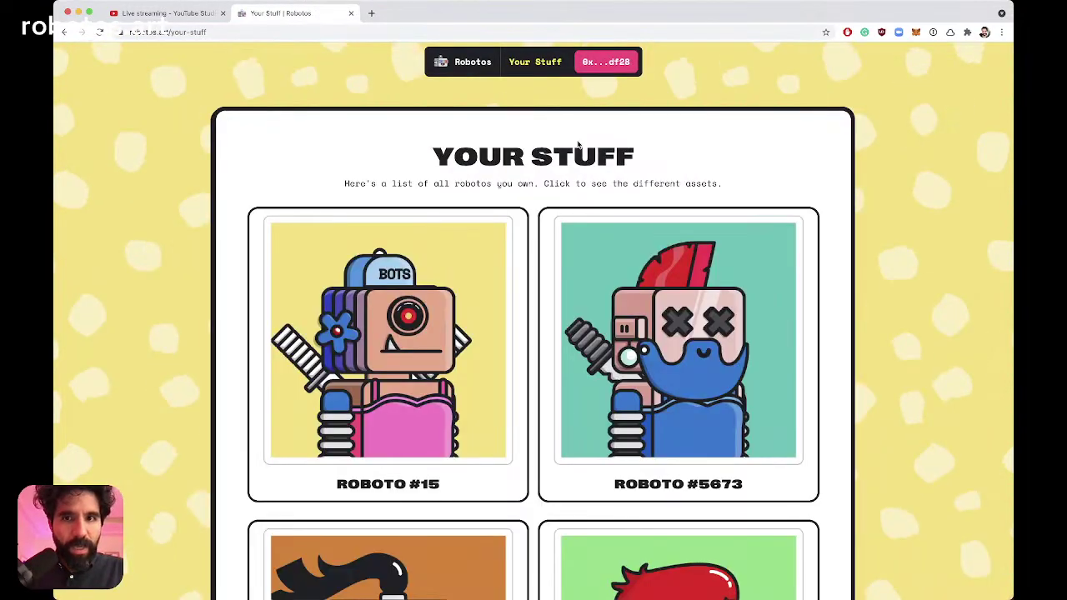
pyautogui.scroll(-6, 534, 131)
pyautogui.scroll(6, 533, 131)
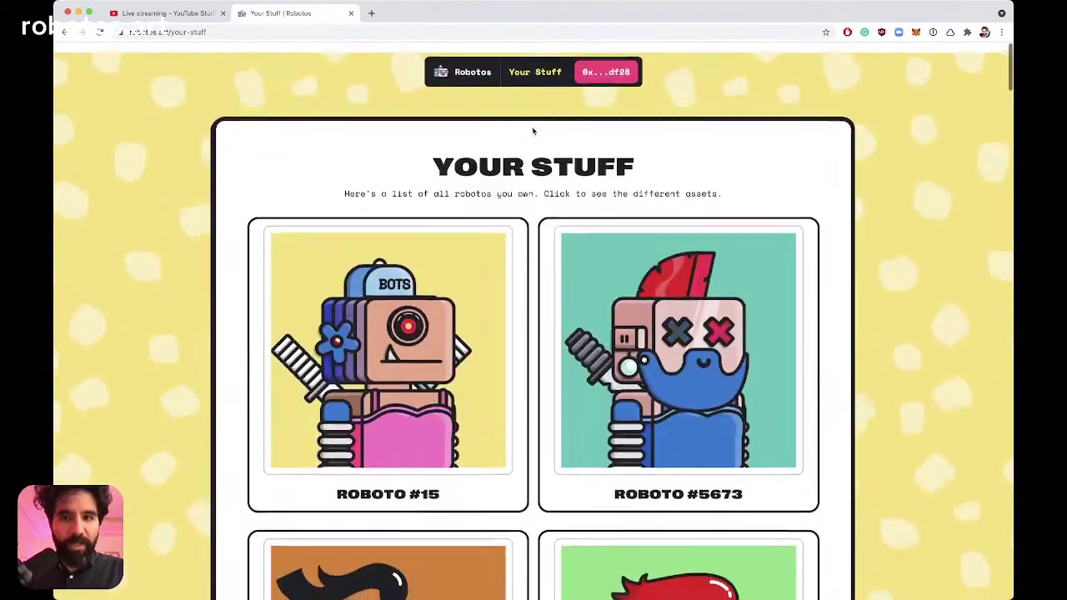
# Step: Switch back to Figma and move the Example frame and the four loose vignettes beneath it farther down the canvas
pyautogui.press('super+Tab')
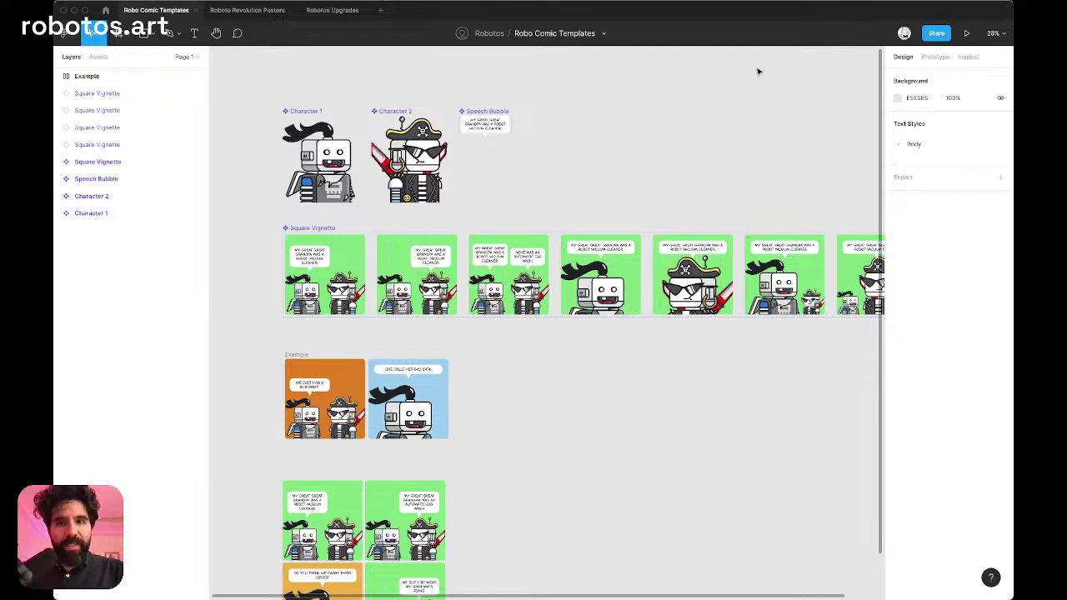
pyautogui.scroll(-2, 566, 189)
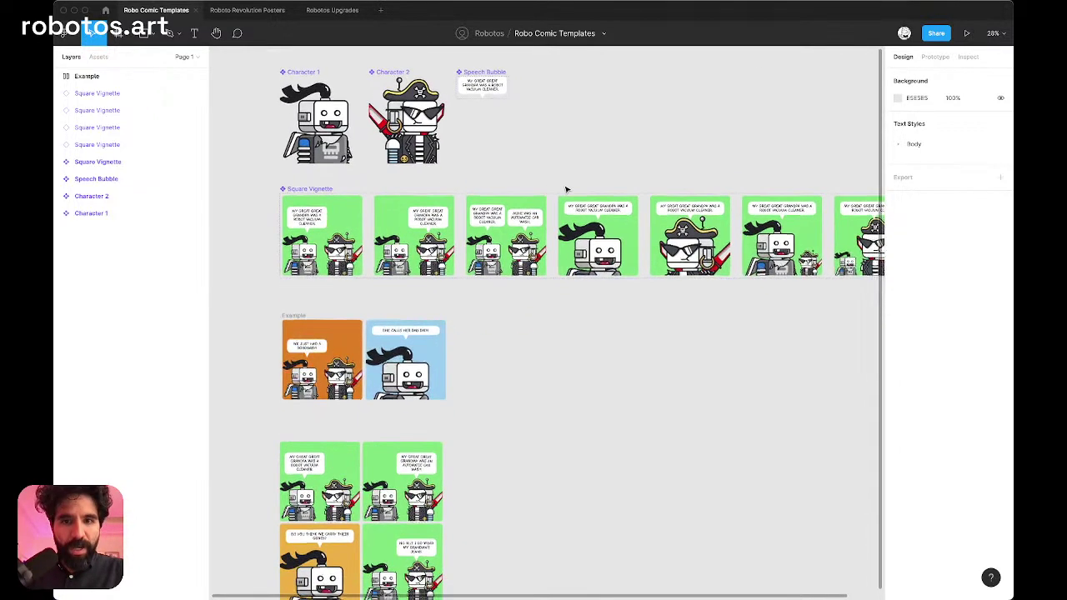
pyautogui.hscroll(2, 566, 189)
pyautogui.hscroll(-5, 566, 190)
pyautogui.scroll(-3, 566, 189)
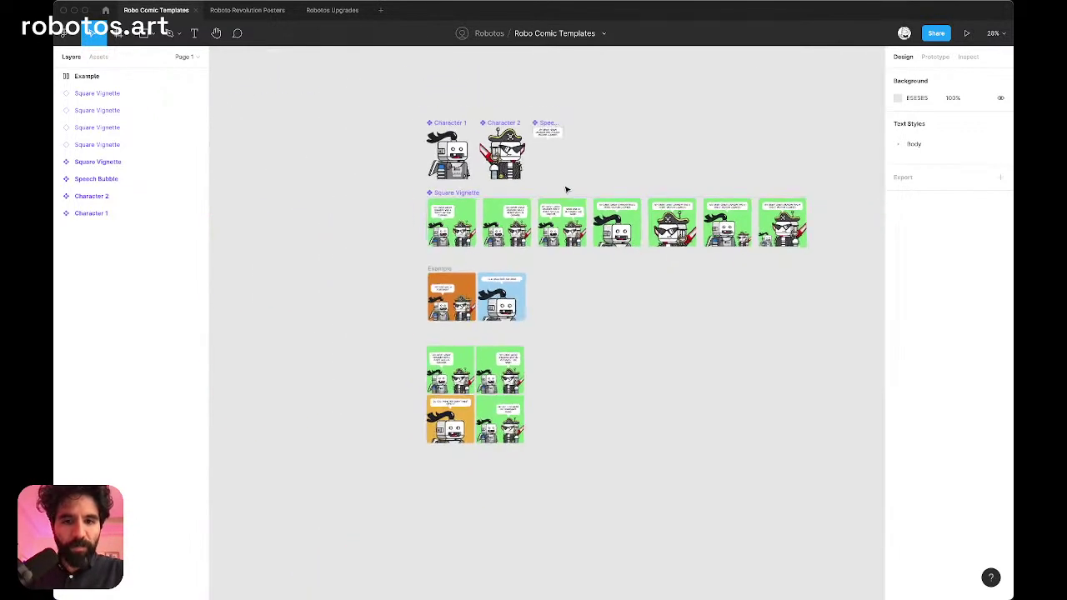
pyautogui.moveTo(395, 259); pyautogui.dragTo(585, 515)
pyautogui.press('Delete')
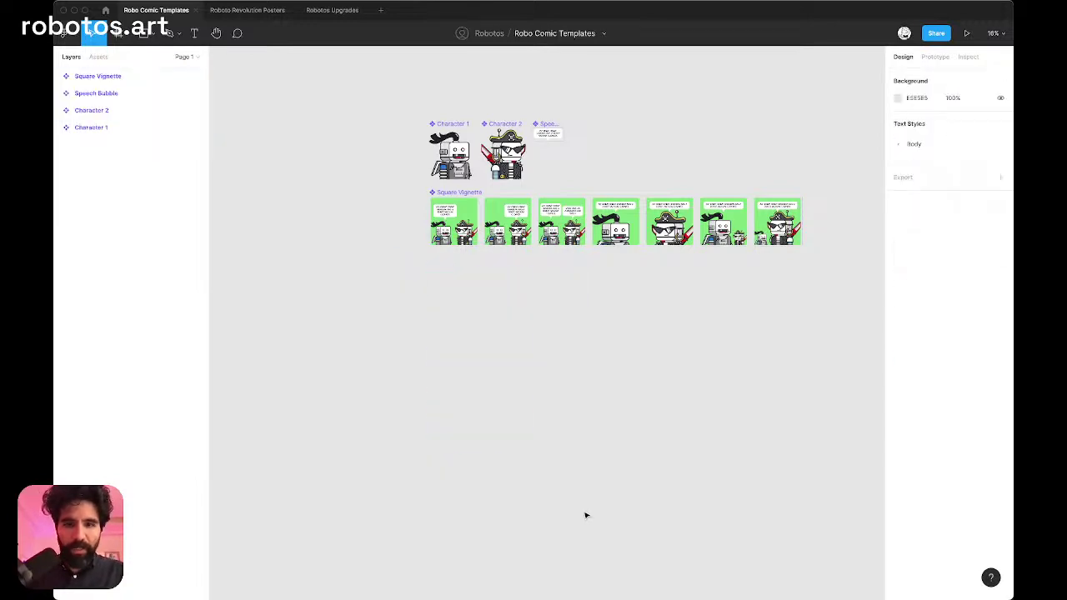
pyautogui.press('super+z')
pyautogui.moveTo(464, 289); pyautogui.dragTo(465, 395)
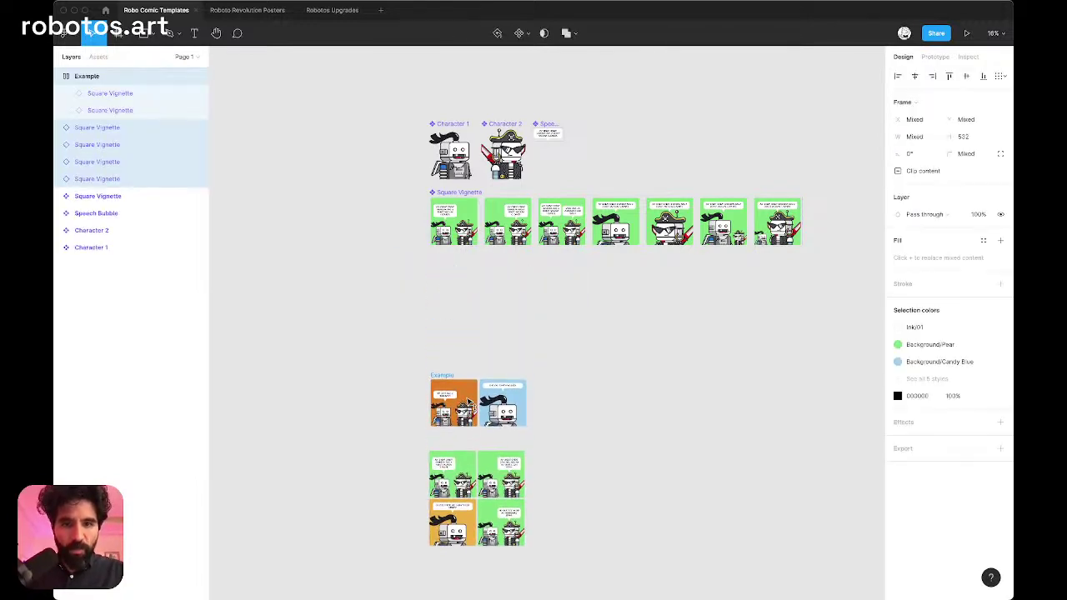
# Step: Examine each Square Vignette variant, comparing speech bubble placement and character framing
pyautogui.scroll(3, 478, 248)
pyautogui.scroll(8, 480, 250)
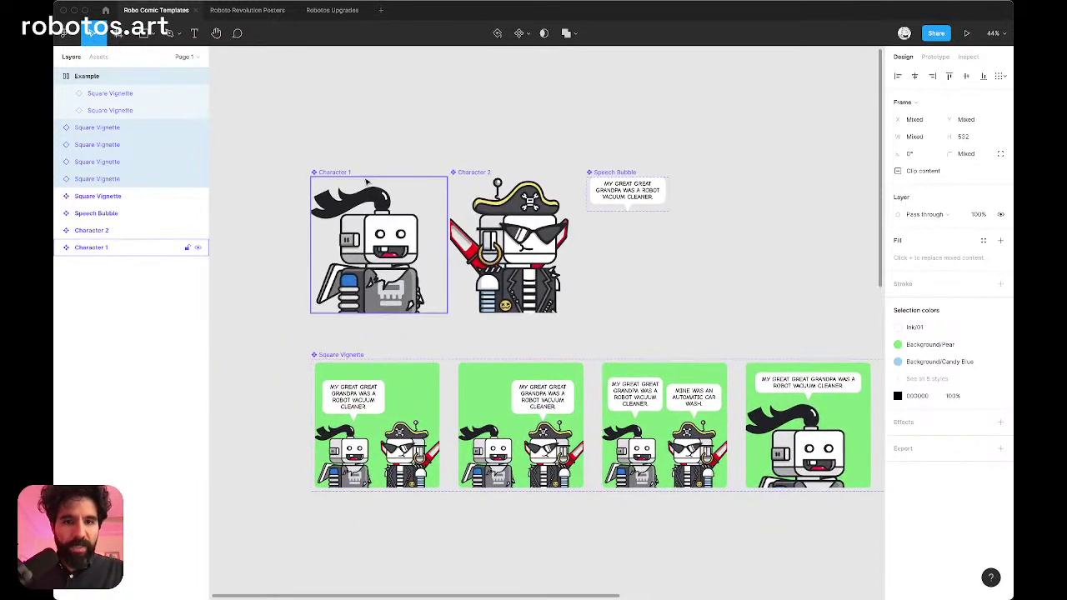
pyautogui.click(378, 141)
pyautogui.scroll(5, 365, 435)
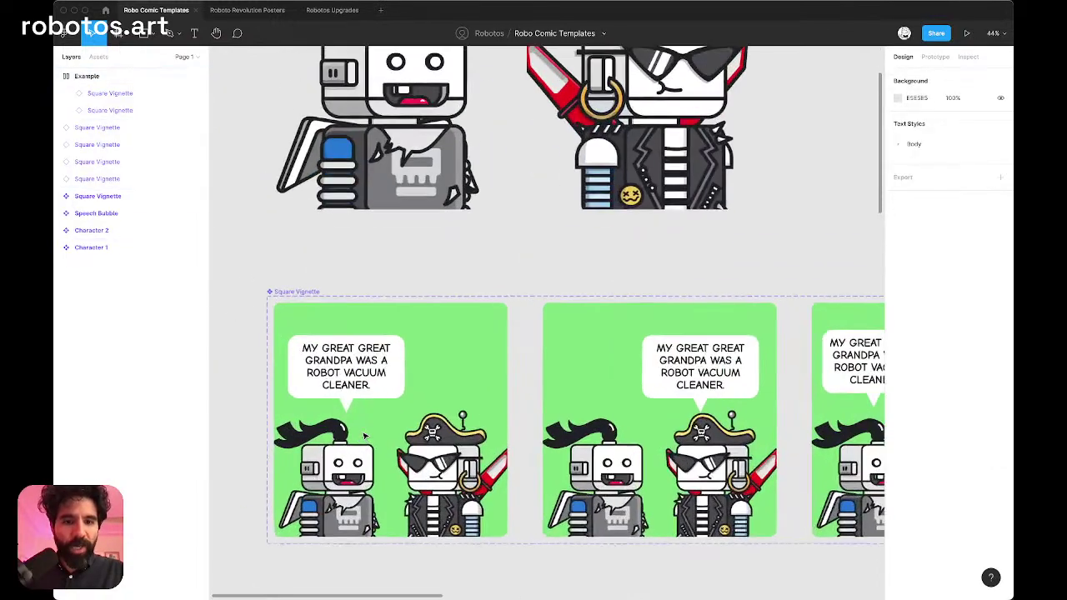
pyautogui.hscroll(10, 364, 435)
pyautogui.hscroll(15, 364, 435)
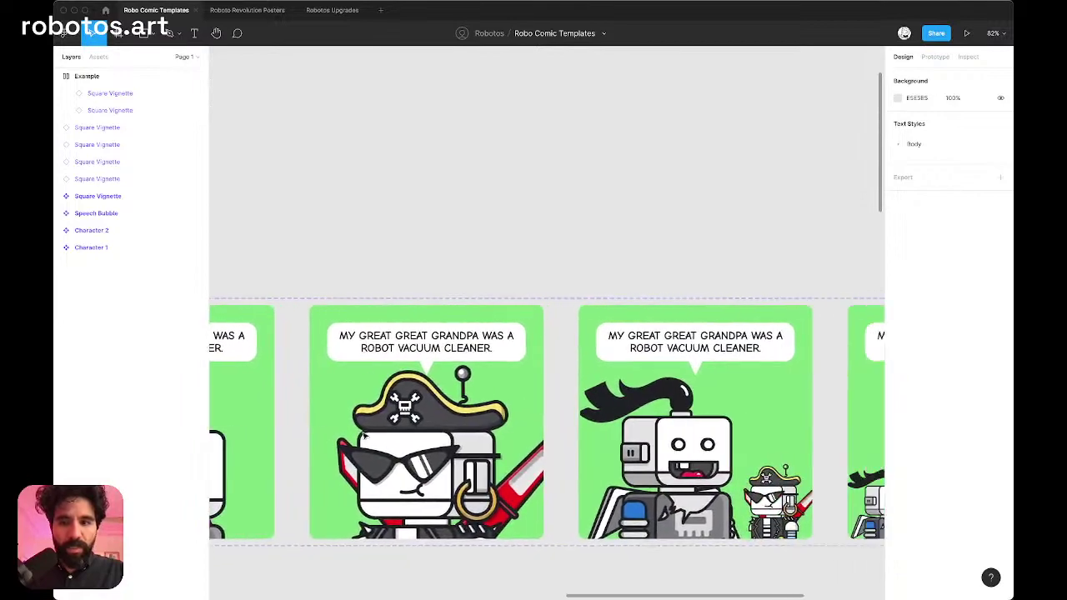
pyautogui.hscroll(-15, 364, 435)
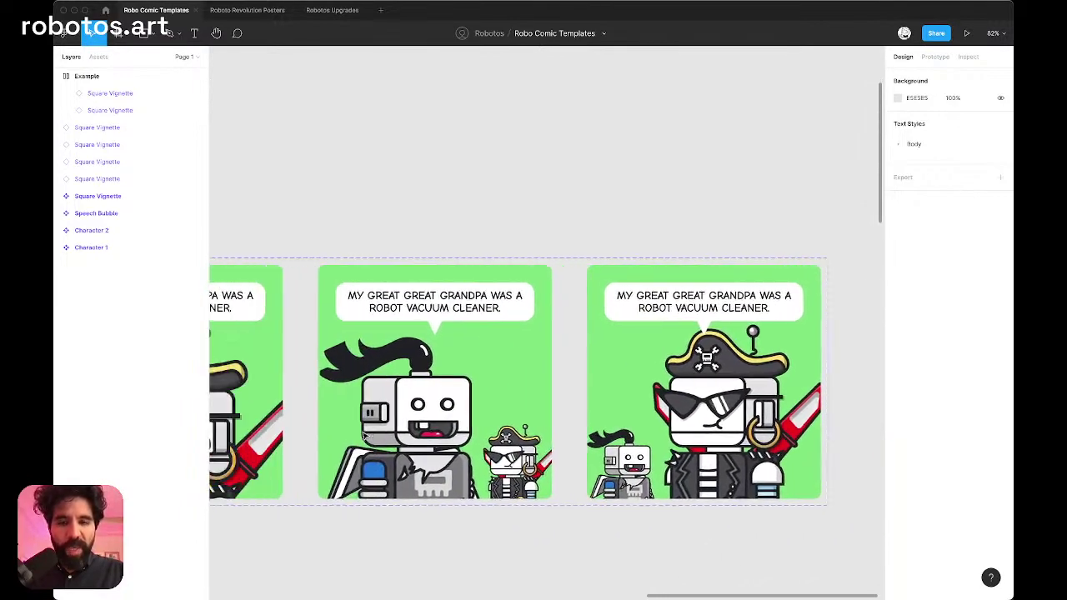
pyautogui.hscroll(-10, 364, 435)
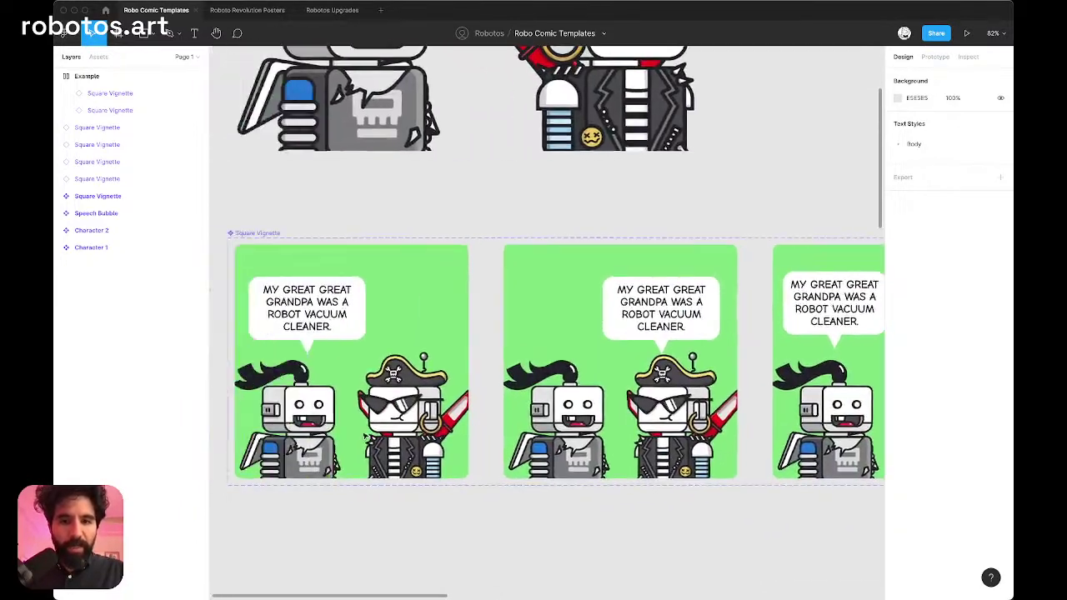
pyautogui.hscroll(5, 456, 381)
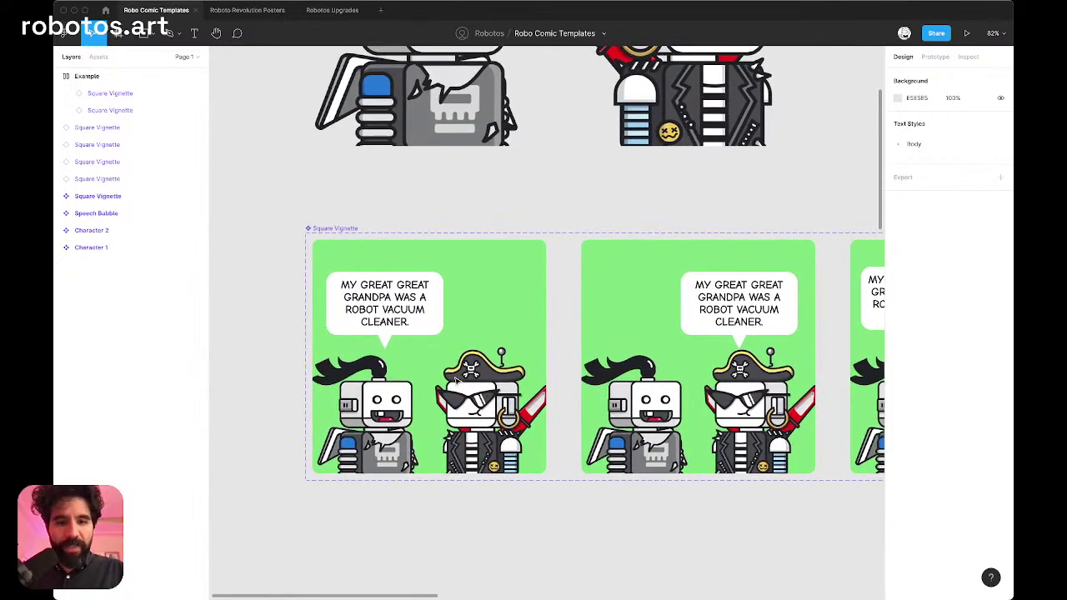
pyautogui.hscroll(5, 563, 378)
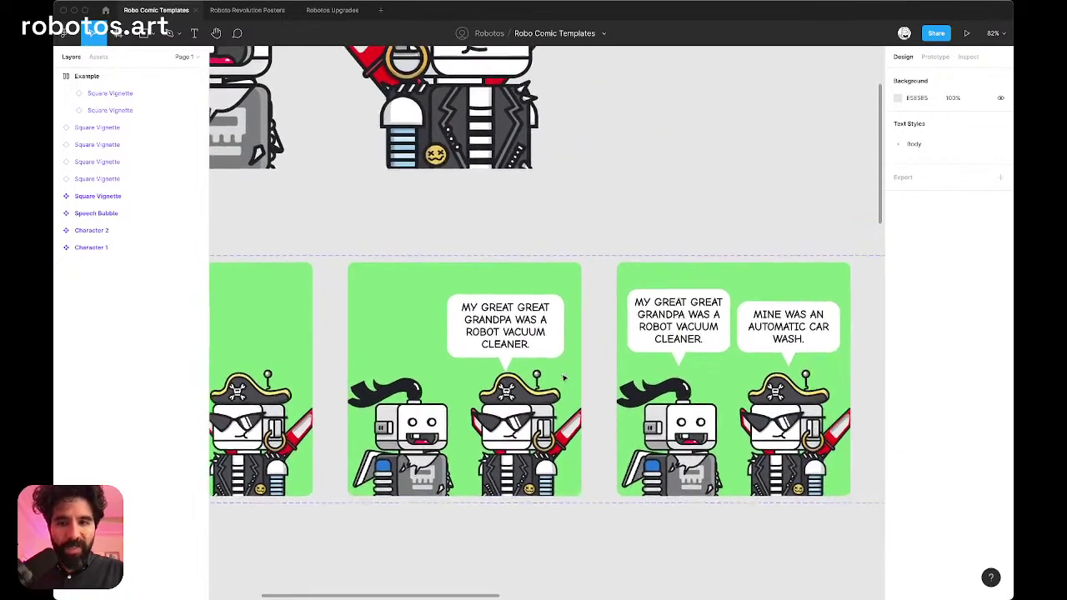
pyautogui.hscroll(9, 615, 381)
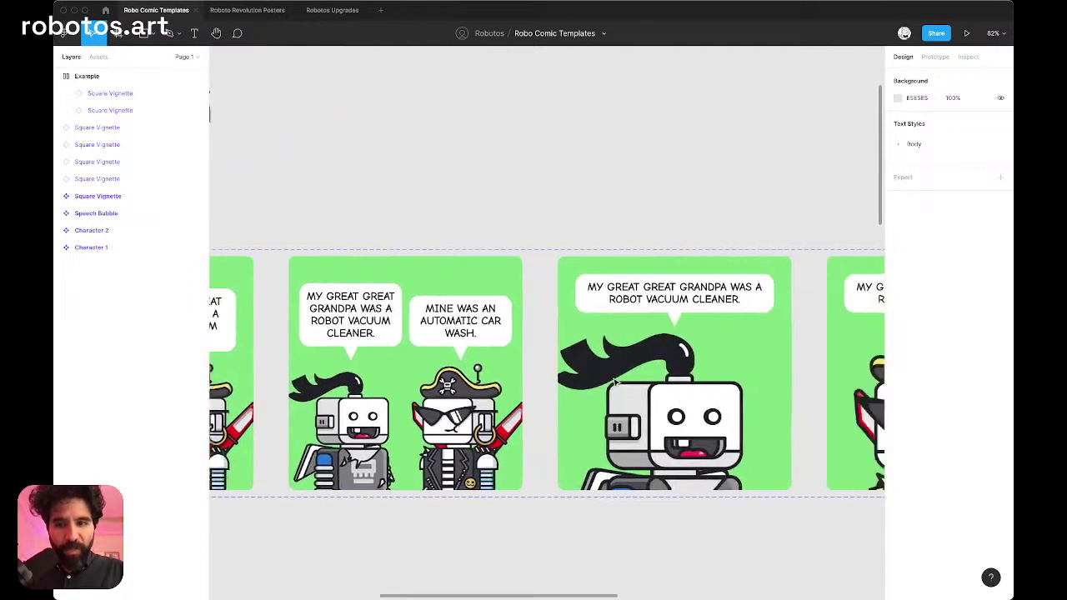
pyautogui.scroll(5, 521, 389)
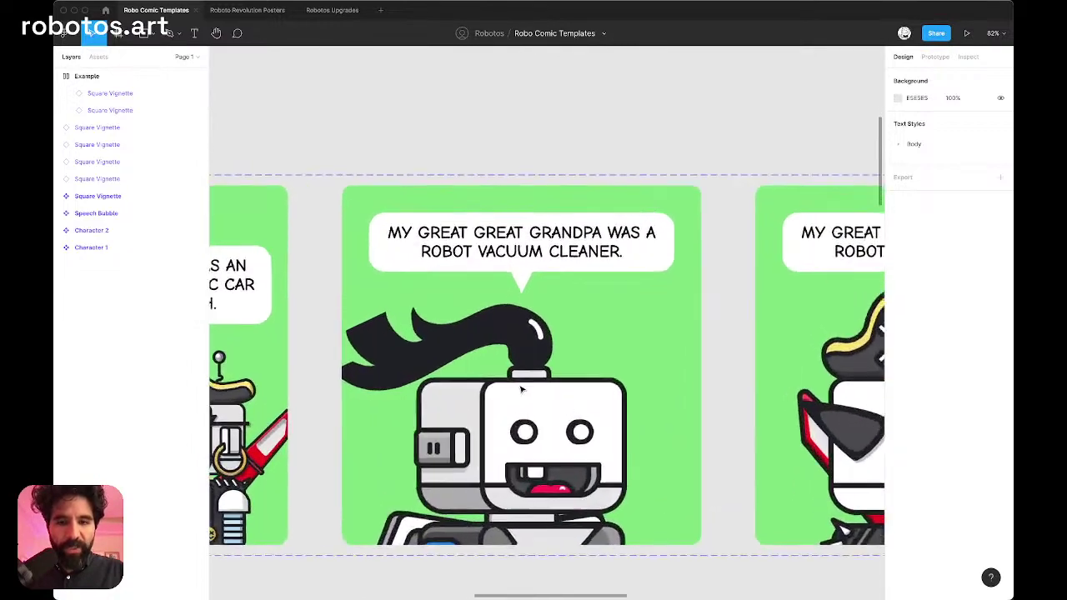
pyautogui.hscroll(8, 521, 389)
pyautogui.hscroll(10, 521, 389)
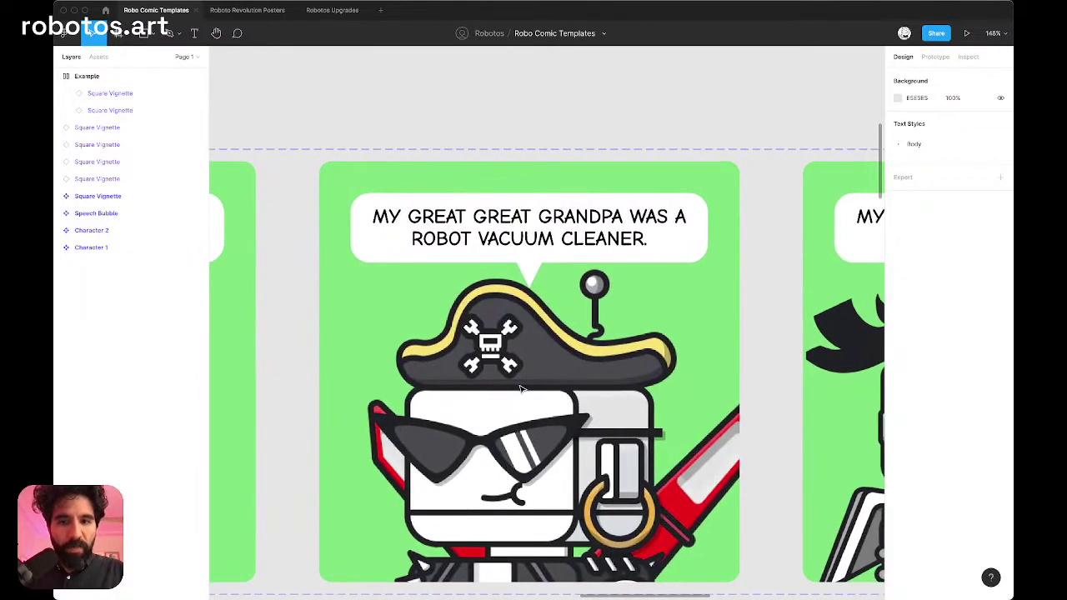
pyautogui.hscroll(3, 521, 389)
pyautogui.scroll(-1, 521, 389)
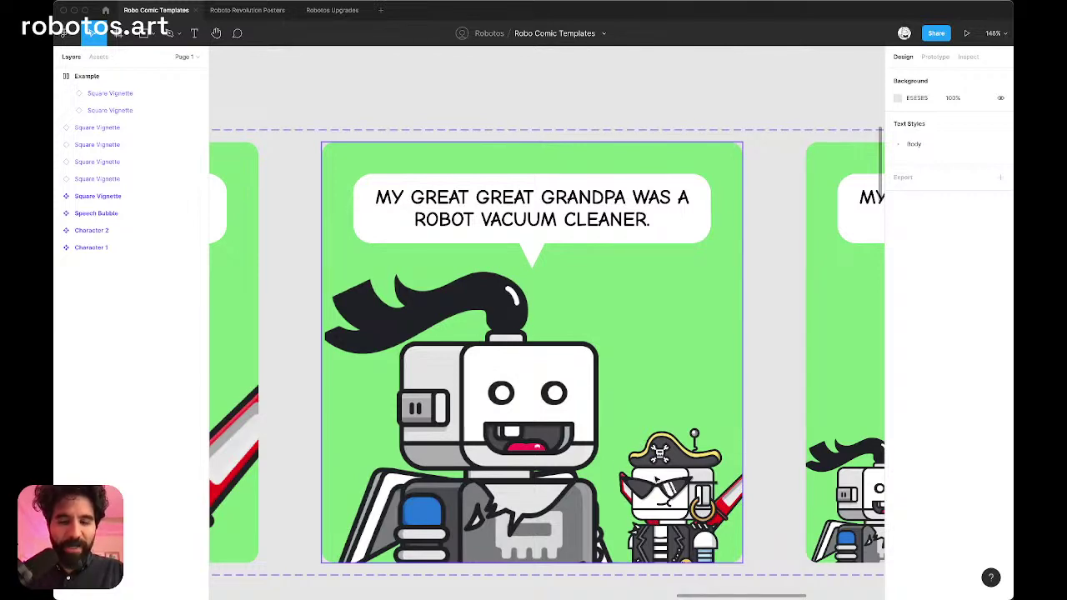
pyautogui.hscroll(10, 544, 403)
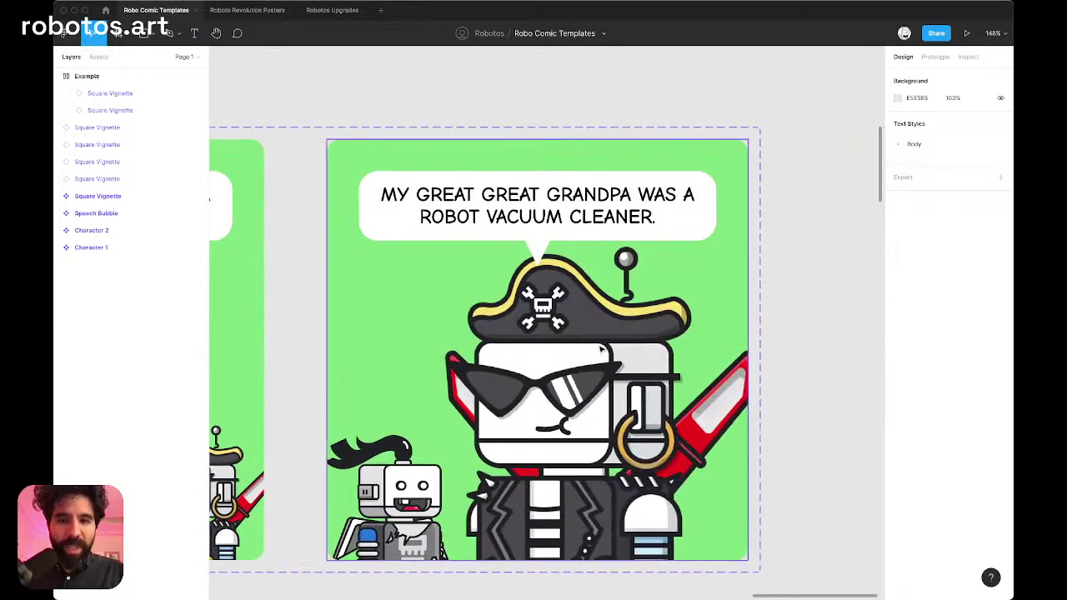
# Step: Review the Character 1, Character 2 and Speech Bubble components above the vignette set
pyautogui.scroll(-5, 600, 350)
pyautogui.scroll(5, 600, 350)
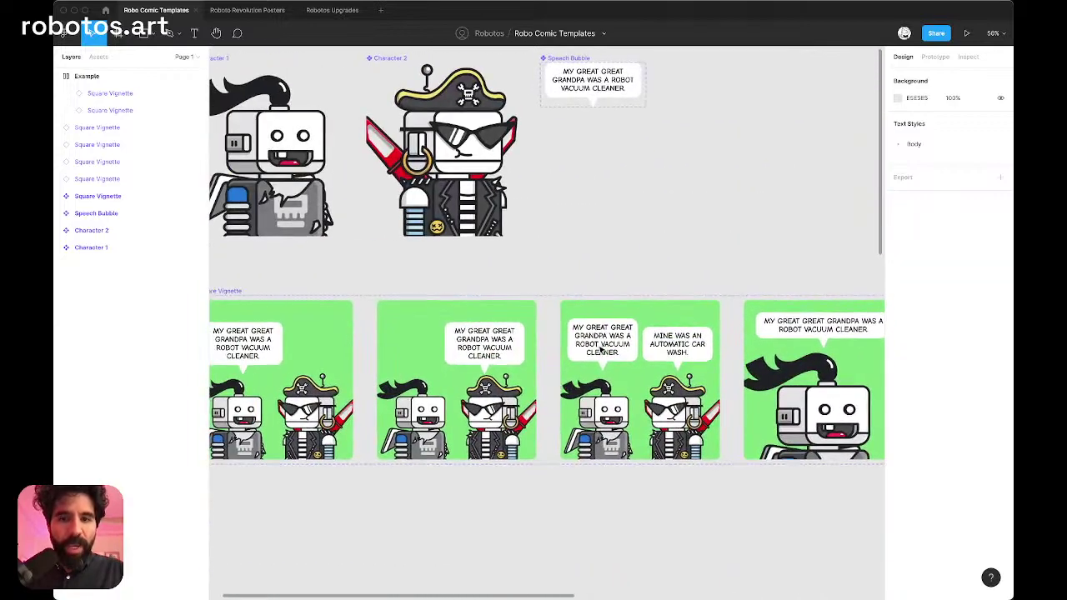
pyautogui.hscroll(-5, 600, 350)
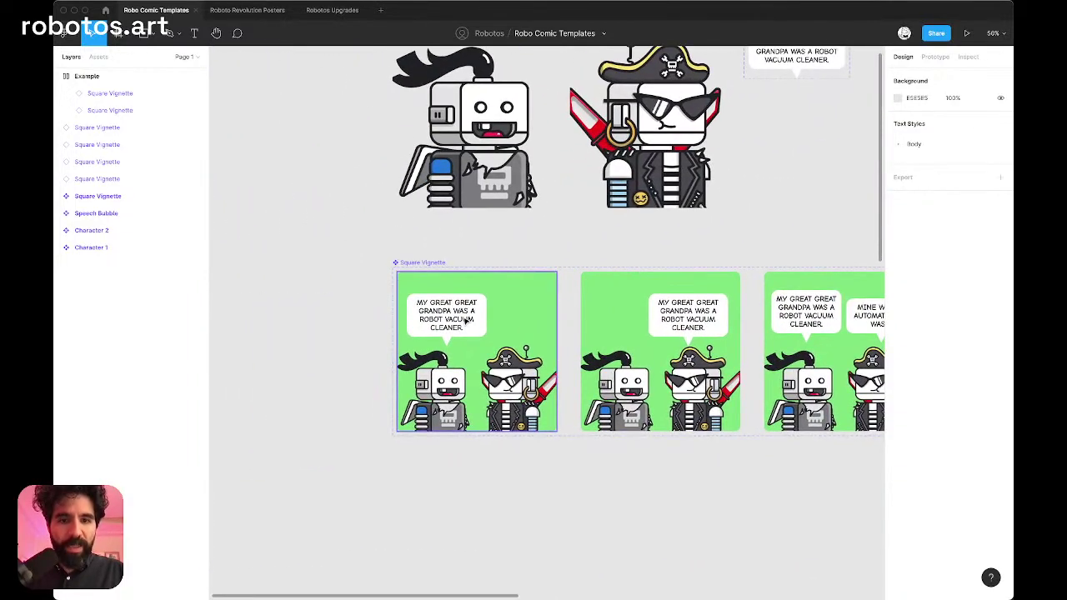
pyautogui.scroll(5, 463, 322)
pyautogui.scroll(-5, 450, 316)
pyautogui.scroll(5, 450, 315)
pyautogui.hscroll(5, 450, 315)
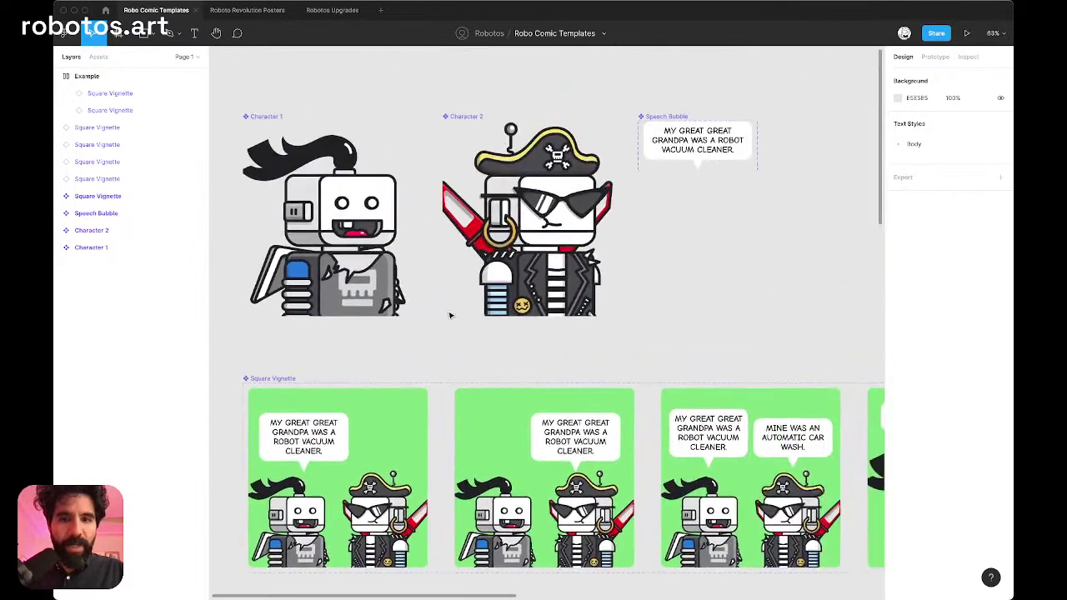
pyautogui.scroll(3, 450, 315)
pyautogui.hscroll(3, 450, 315)
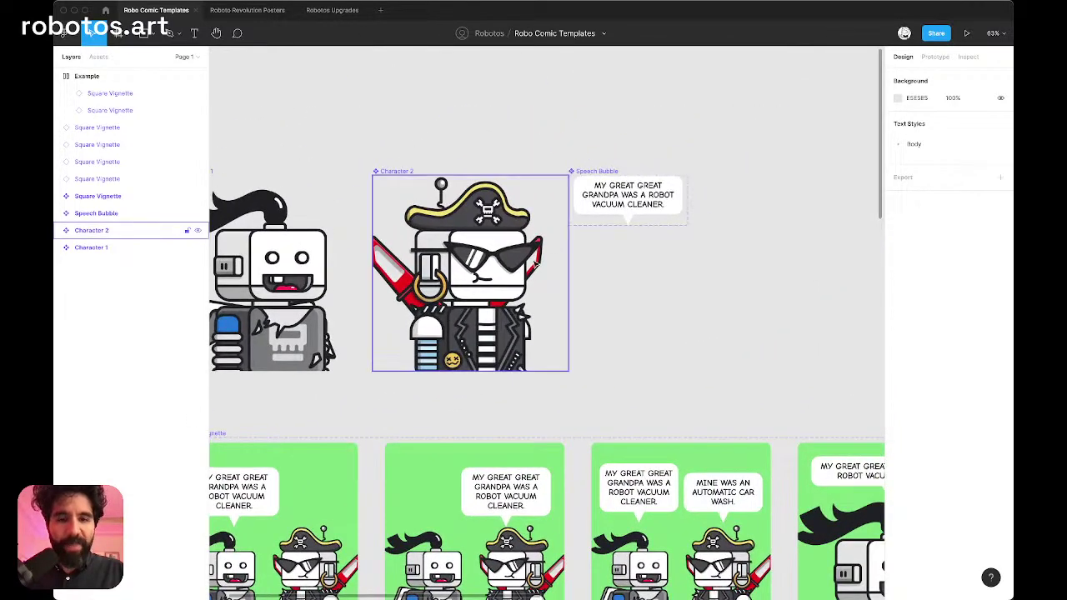
pyautogui.hscroll(-4, 535, 264)
pyautogui.hscroll(-3, 414, 134)
pyautogui.scroll(-1, 414, 134)
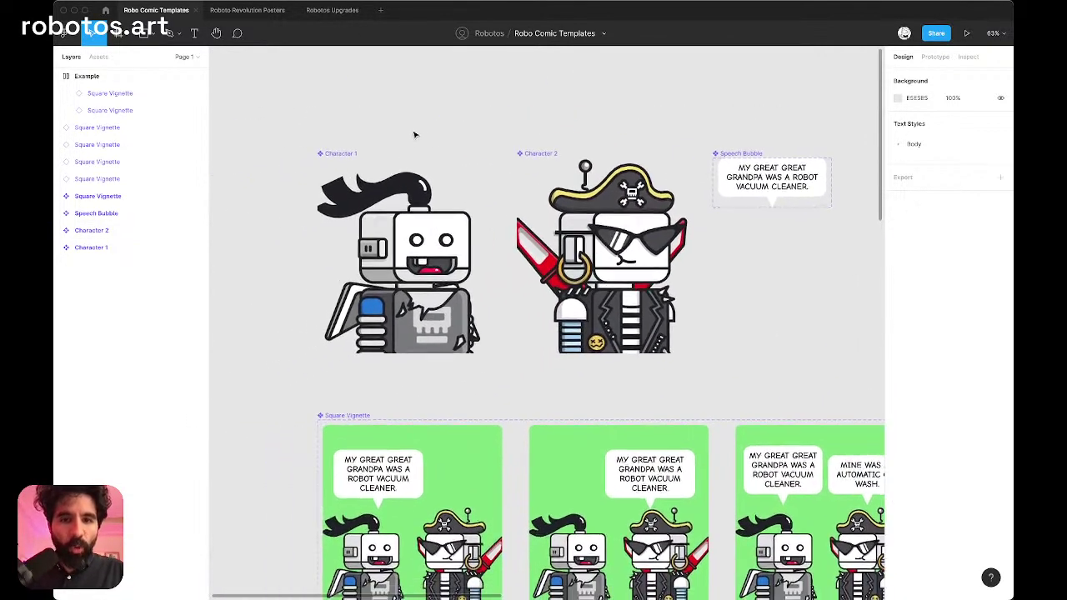
# Step: Inspect the image layers inside the Character 1 and Character 2 components, and clear the selection
pyautogui.click(401, 248)
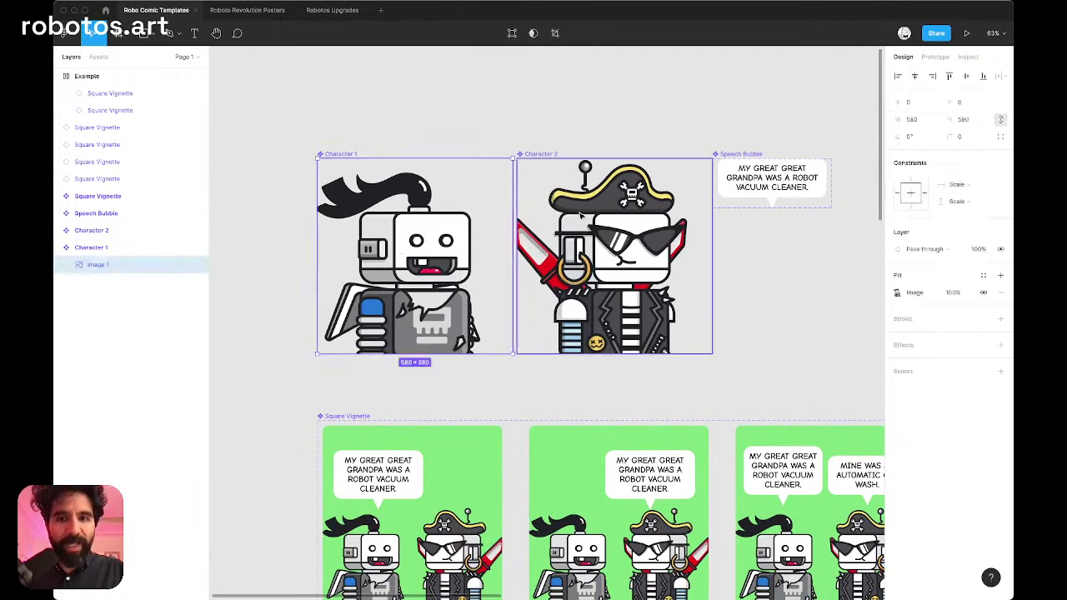
pyautogui.click(583, 218)
pyautogui.click(492, 250)
pyautogui.click(588, 265)
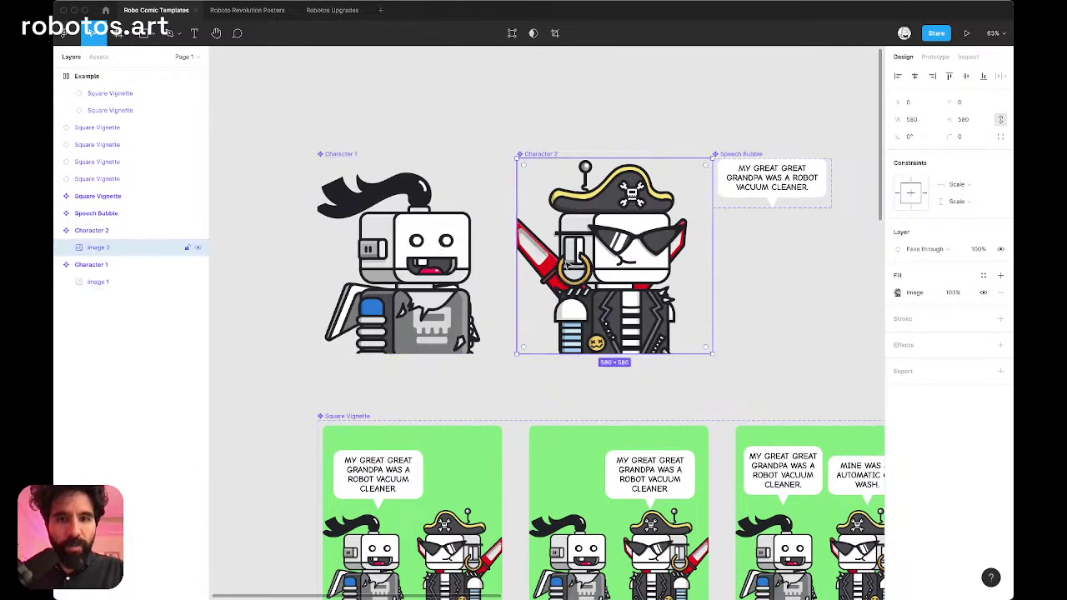
pyautogui.click(442, 271)
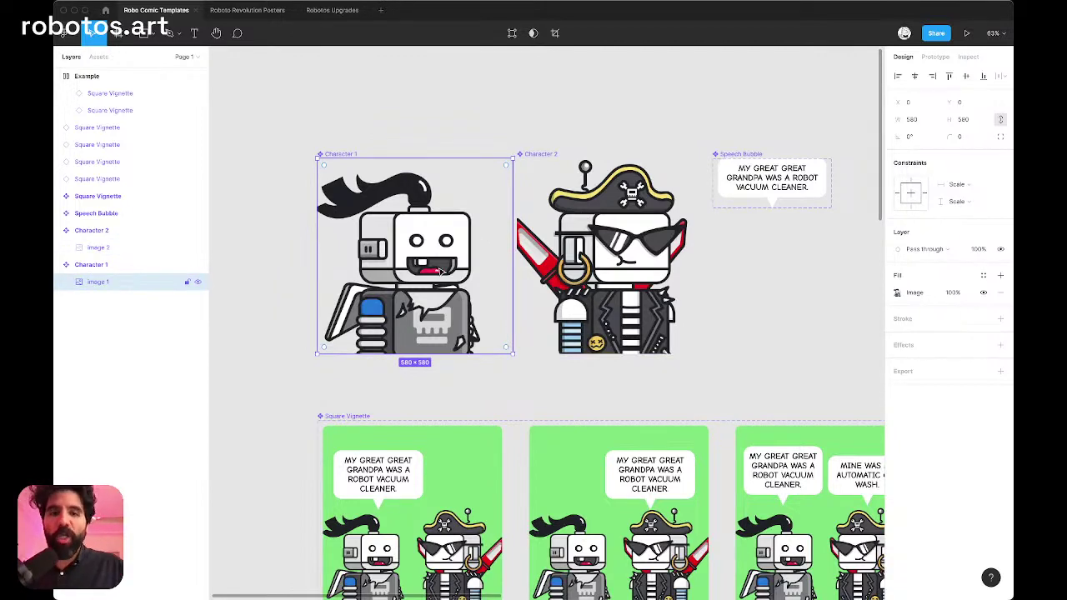
pyautogui.click(457, 67)
# Step: Switch to the Your Stuff page in Chrome and browse the list of owned robotos
pyautogui.press('super+Tab')
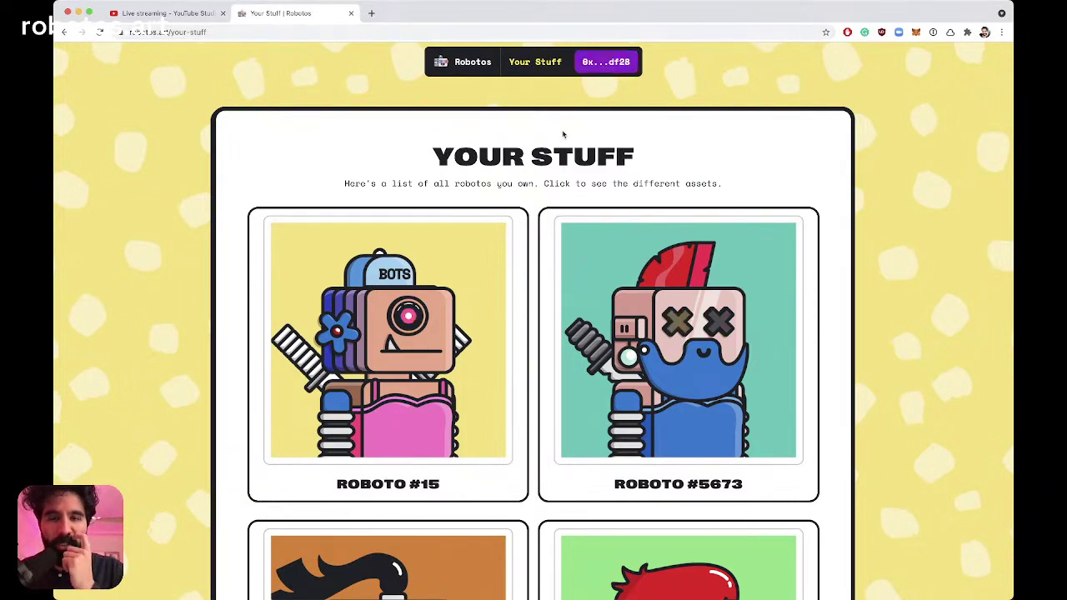
pyautogui.scroll(-9, 542, 154)
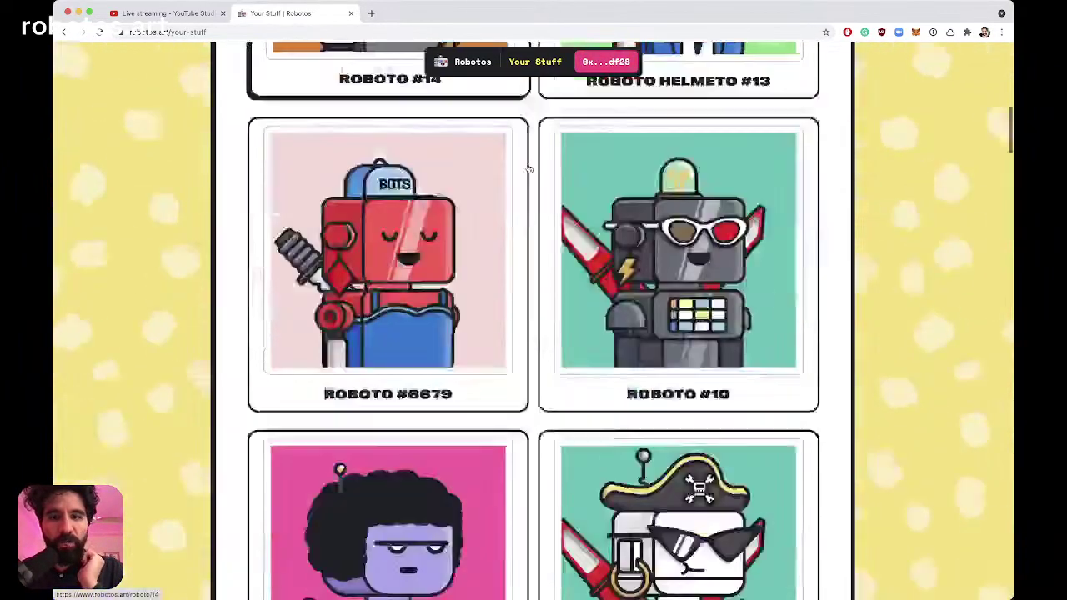
pyautogui.scroll(-5, 528, 170)
pyautogui.scroll(15, 529, 169)
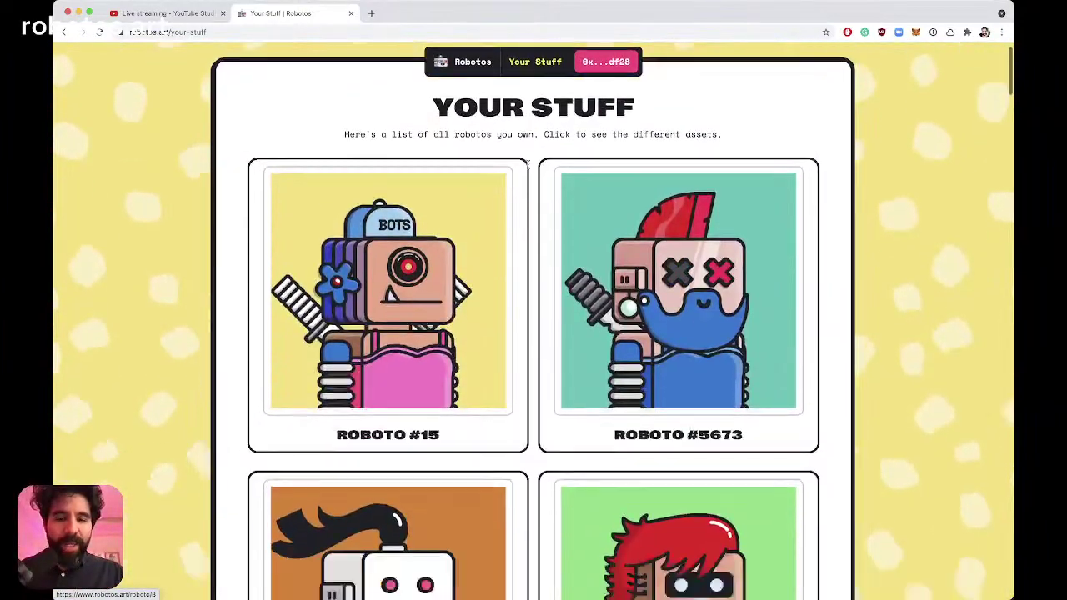
# Step: Open Roboto #10 from the owned robotos and copy its Transparent PNG image
pyautogui.scroll(-9, 526, 164)
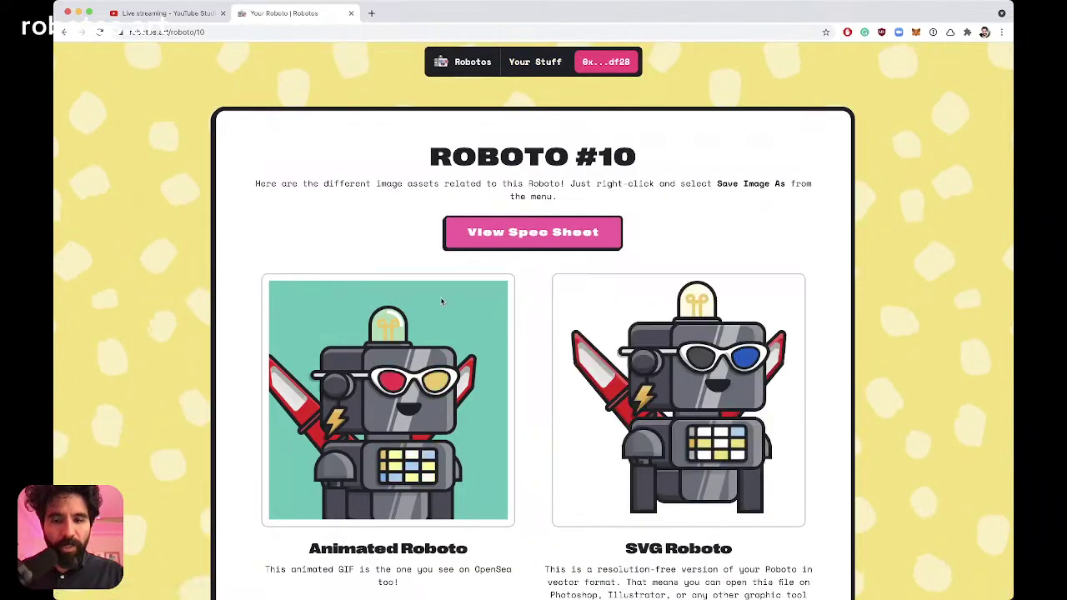
pyautogui.scroll(-6, 442, 302)
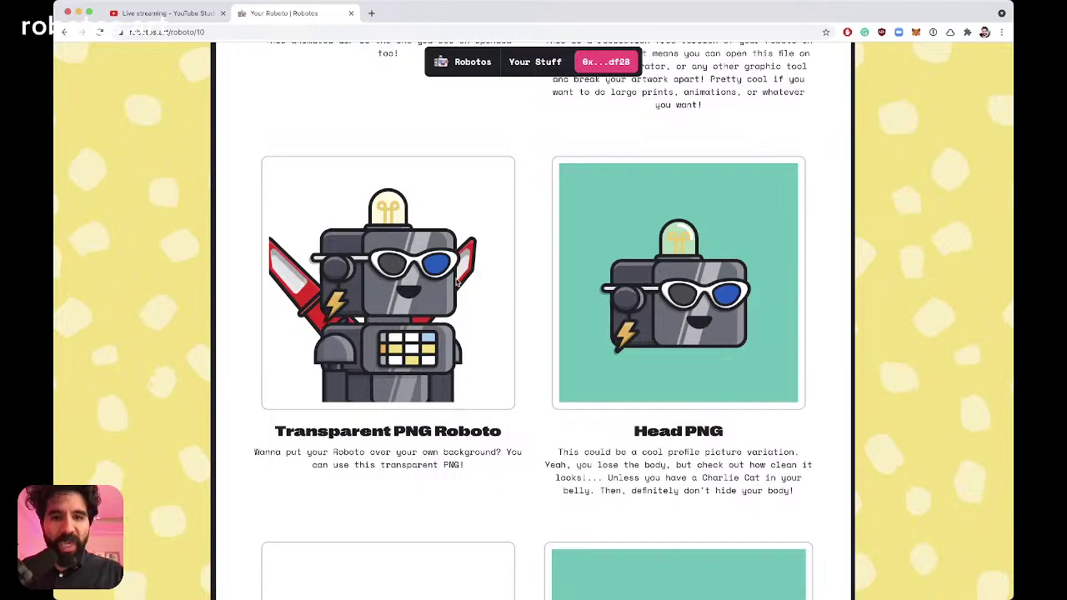
pyautogui.rightClick(409, 299)
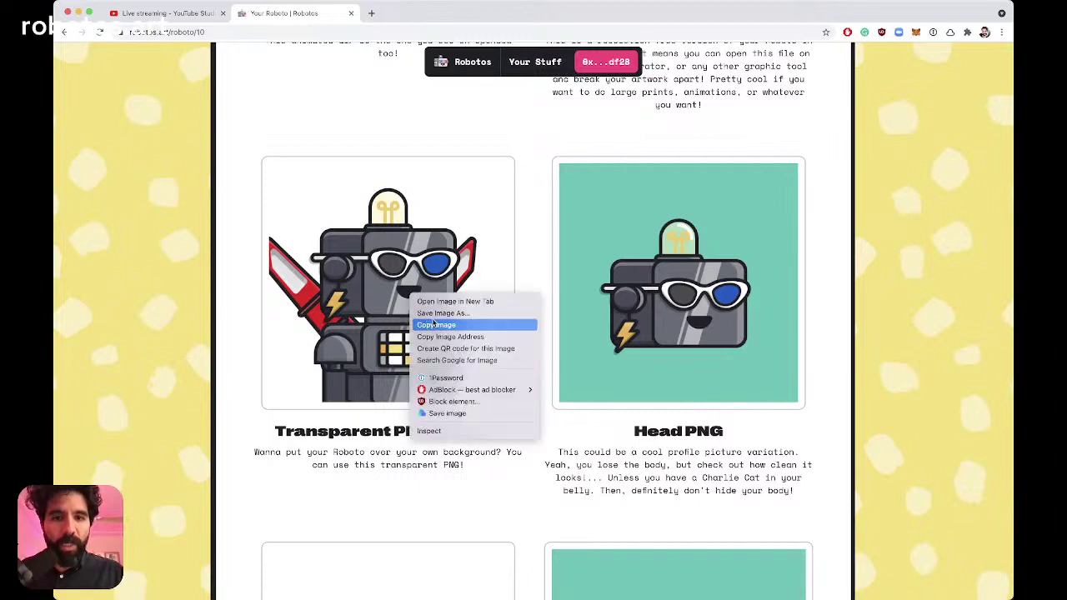
pyautogui.click(433, 325)
# Step: Switch to Figma and replace the image layer inside the Character 1 component with the copied Roboto #10 image
pyautogui.press('super+Tab')
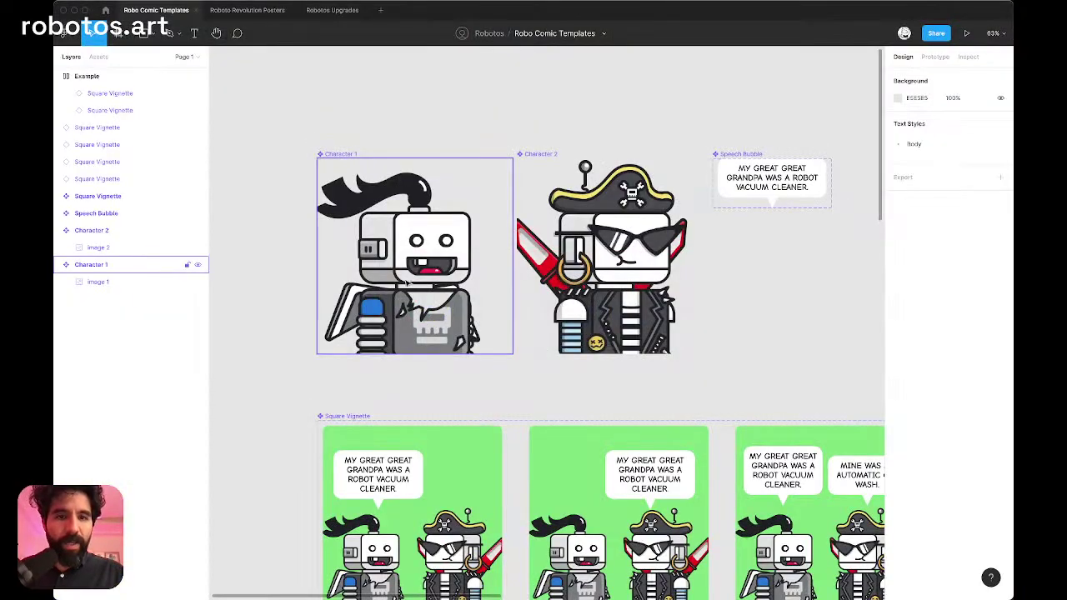
pyautogui.scroll(-5, 409, 304)
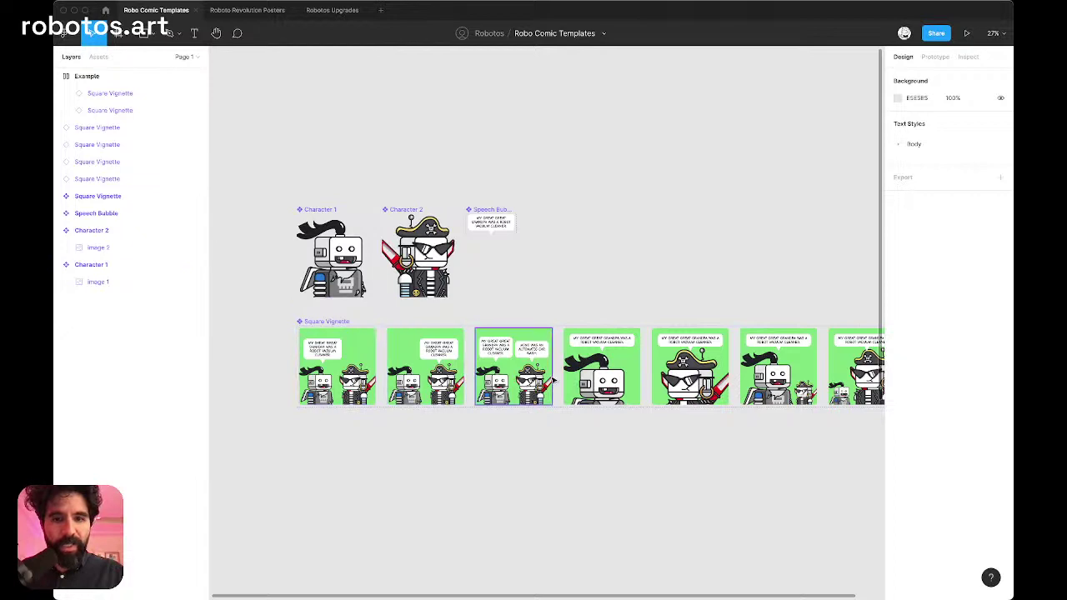
pyautogui.hscroll(2, 690, 367)
pyautogui.hscroll(-4, 547, 336)
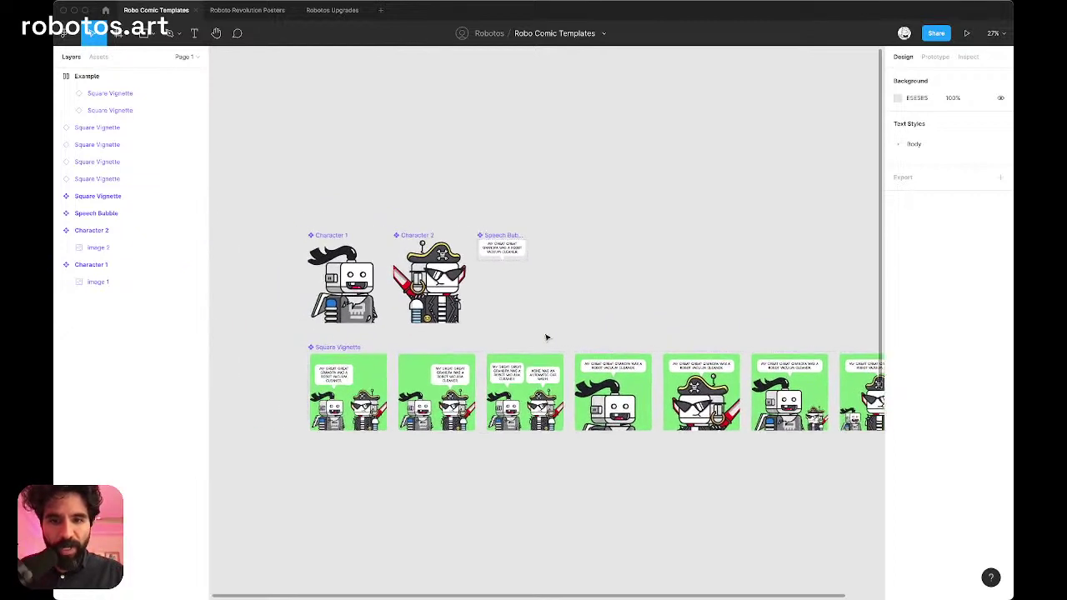
pyautogui.scroll(3, 350, 298)
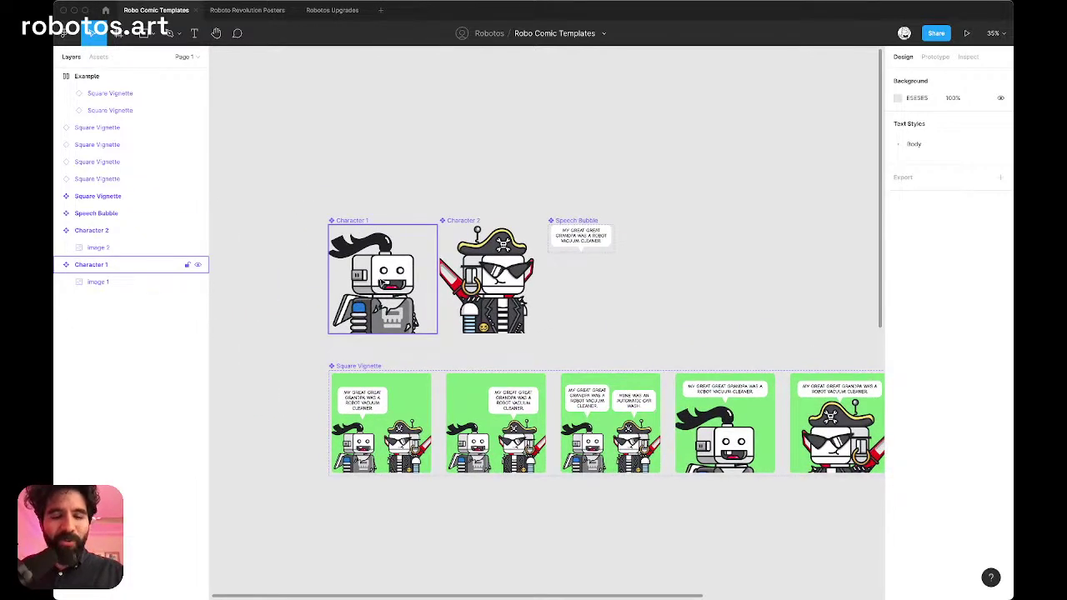
pyautogui.click(98, 282)
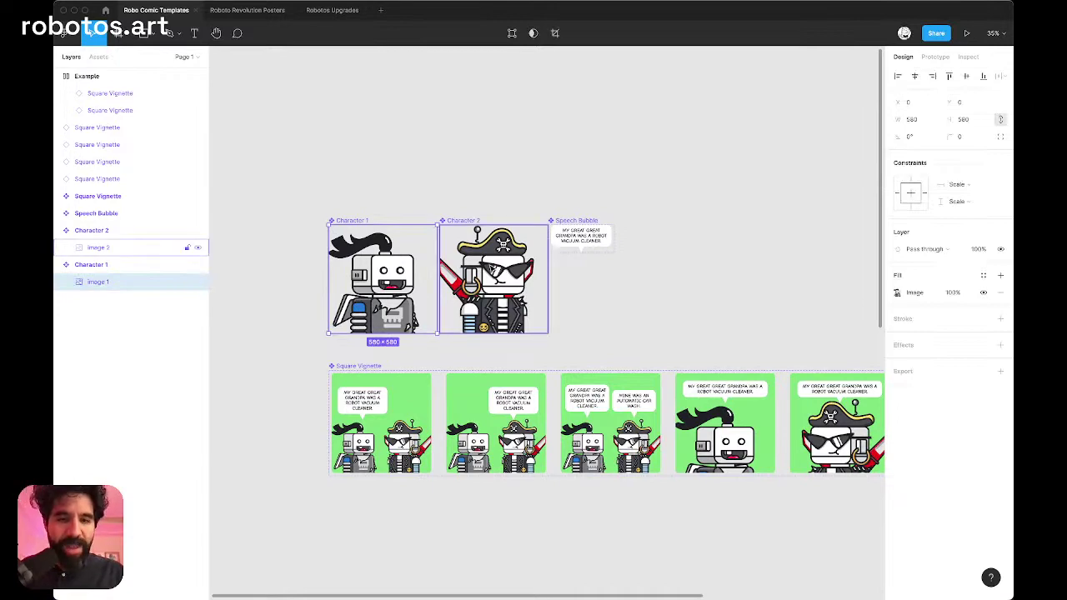
pyautogui.press('alt+super+v')
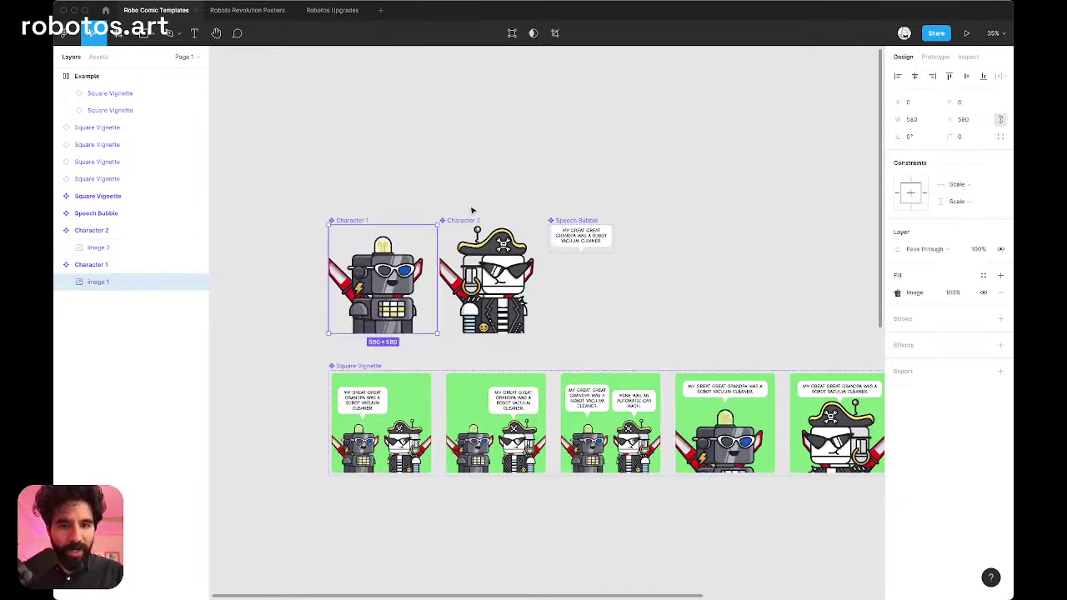
pyautogui.scroll(3, 417, 497)
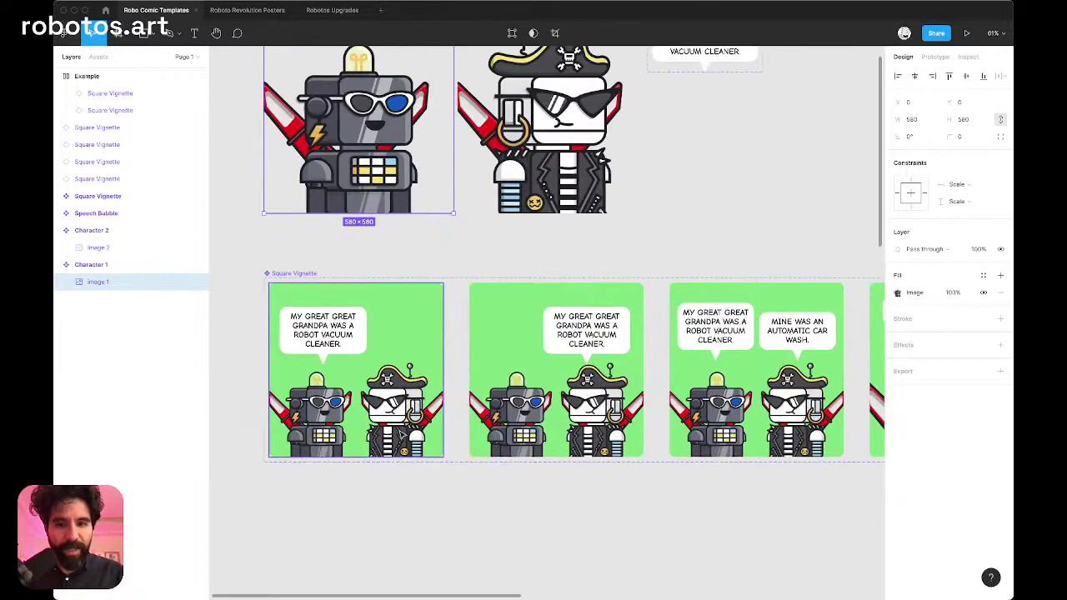
pyautogui.hscroll(10, 403, 435)
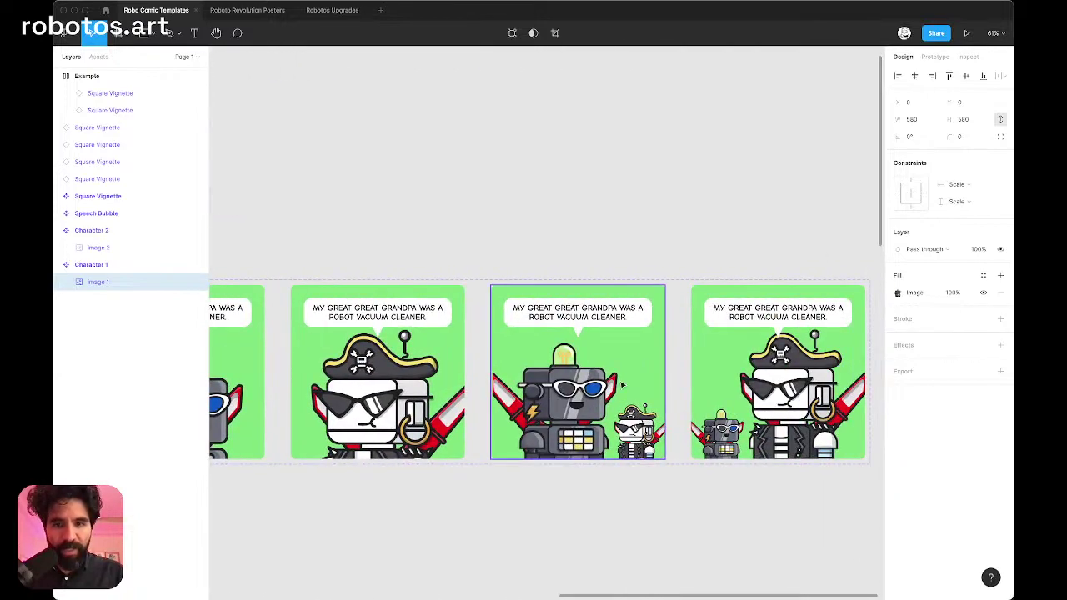
pyautogui.hscroll(-10, 624, 387)
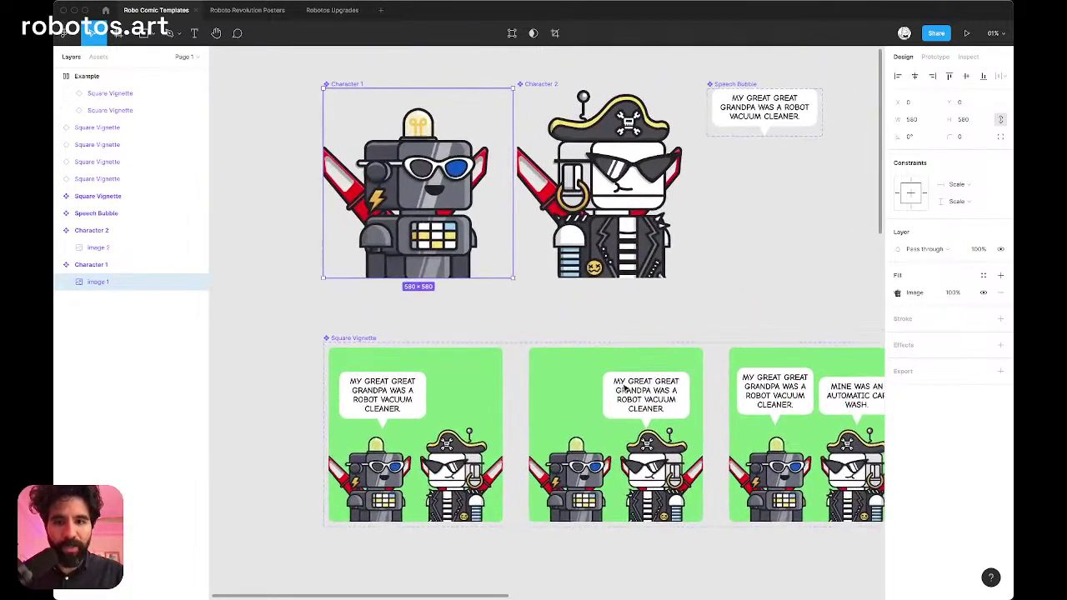
# Step: Switch back to Chrome, open Roboto Helmeto #3634 from the owned robotos and copy its Transparent PNG image
pyautogui.press('super+Tab')
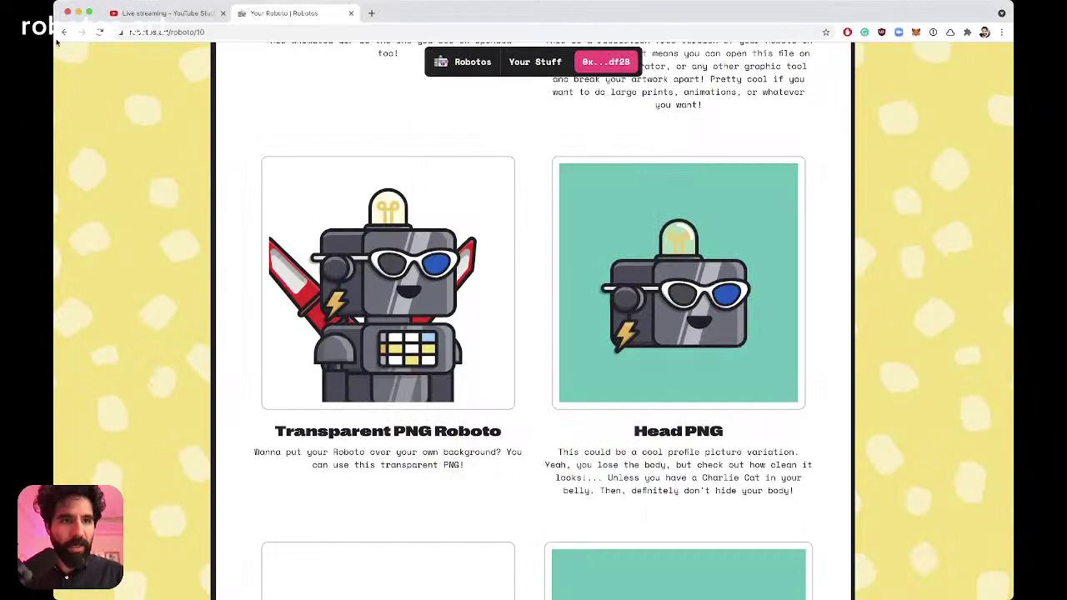
pyautogui.click(63, 32)
pyautogui.scroll(-5, 375, 219)
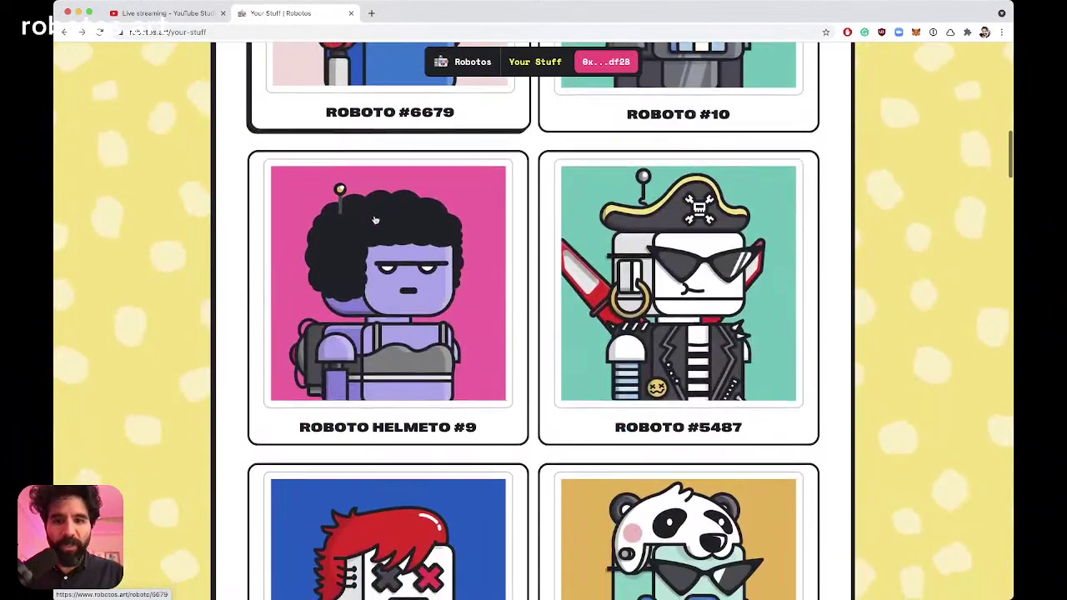
pyautogui.scroll(-4, 375, 219)
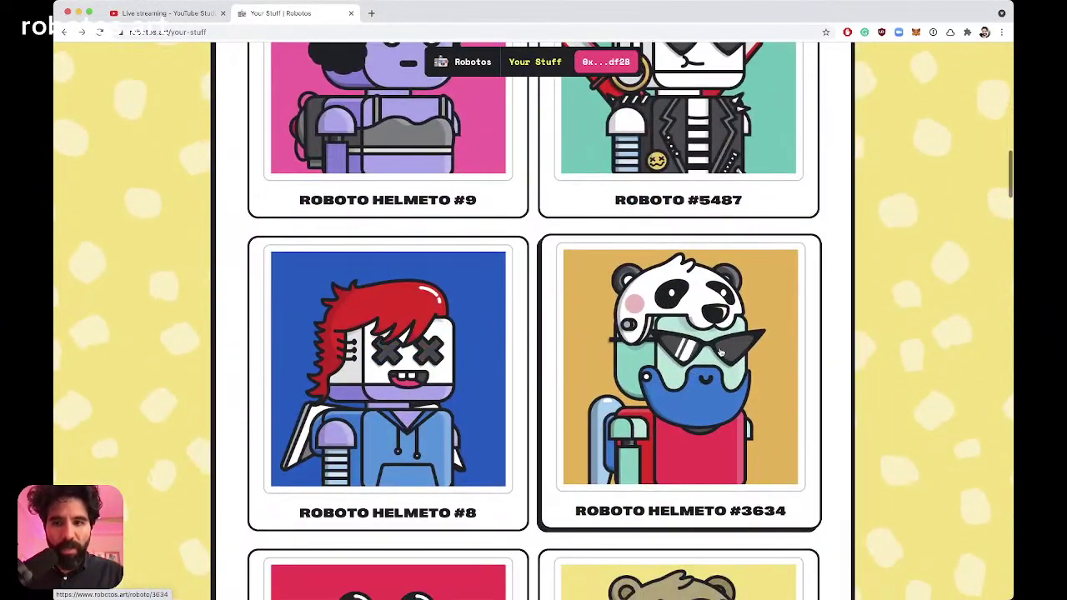
pyautogui.click(707, 345)
pyautogui.scroll(-5, 643, 318)
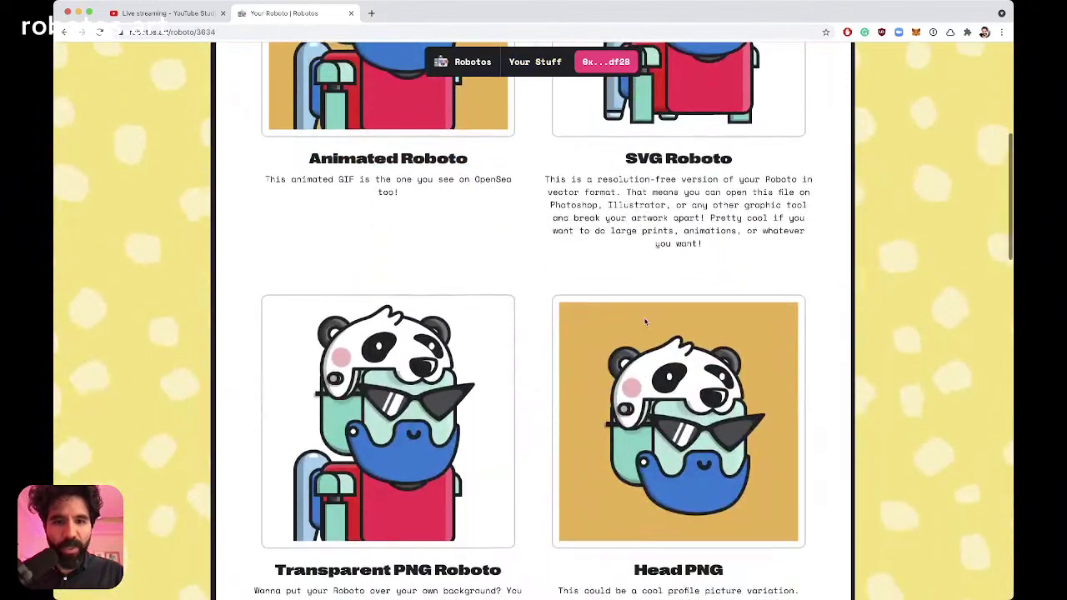
pyautogui.scroll(-1, 644, 322)
pyautogui.rightClick(417, 390)
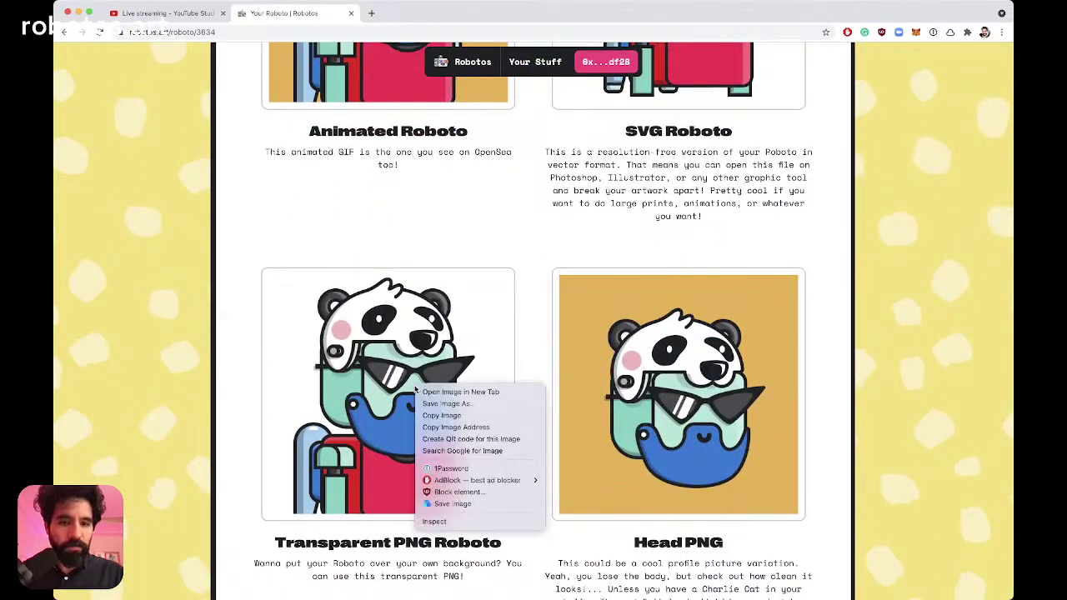
pyautogui.click(432, 416)
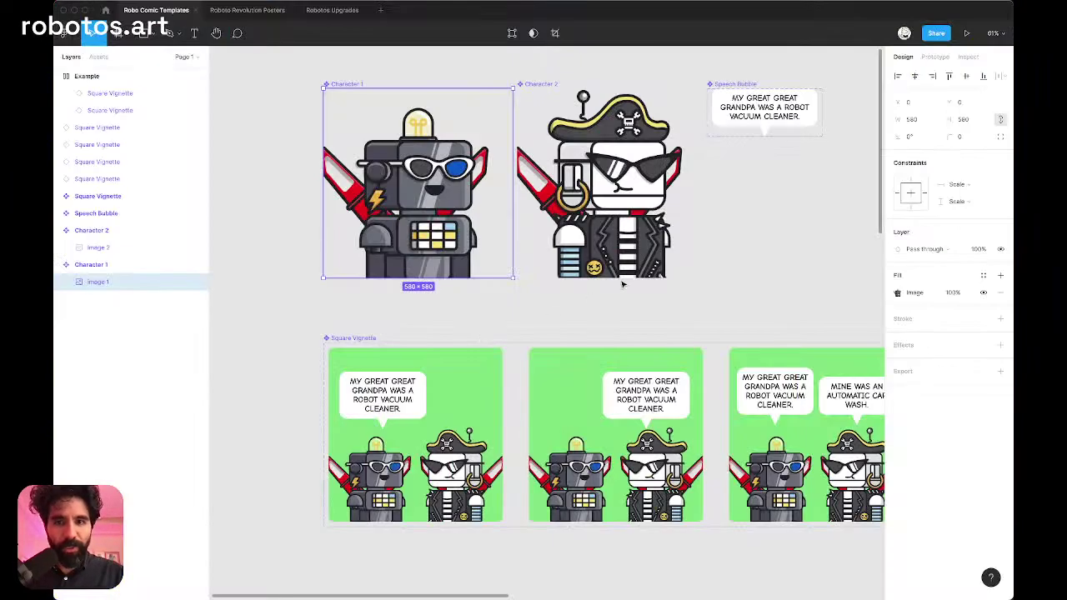
# Step: In Figma, replace the image layer inside the Character 2 component with the copied panda-helmet roboto image
pyautogui.click(721, 252)
pyautogui.click(627, 226)
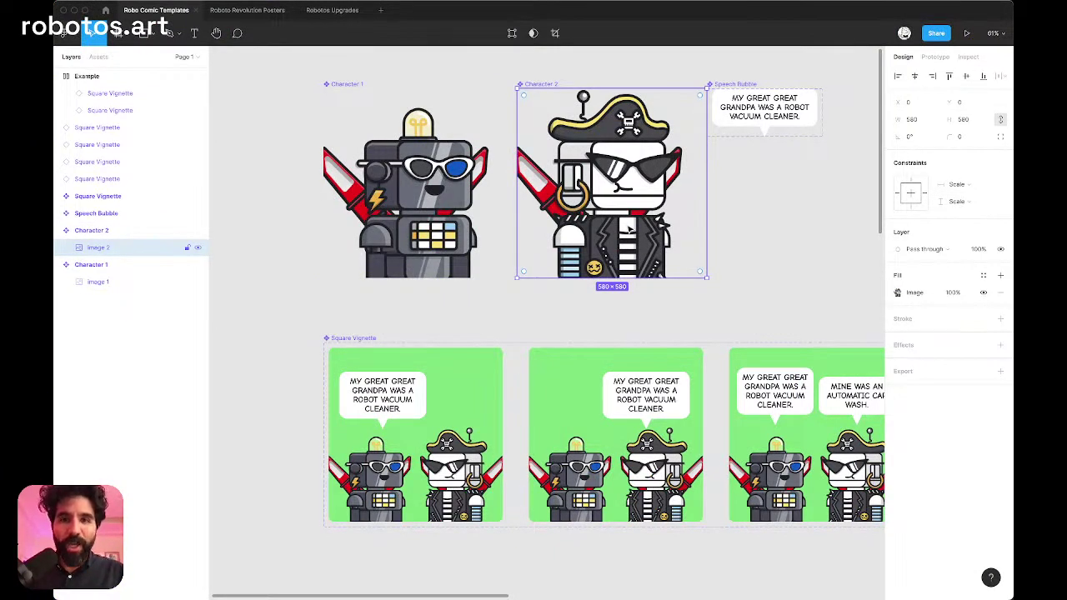
pyautogui.click(796, 240)
pyautogui.click(605, 215)
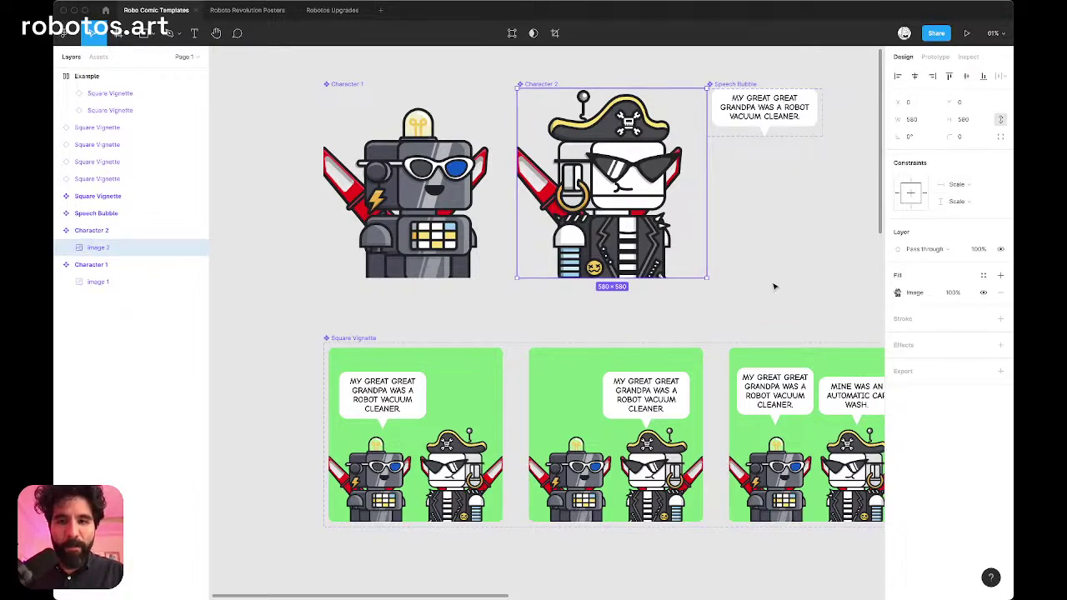
pyautogui.press('super+v')
pyautogui.scroll(-3, 774, 286)
pyautogui.hscroll(10, 773, 287)
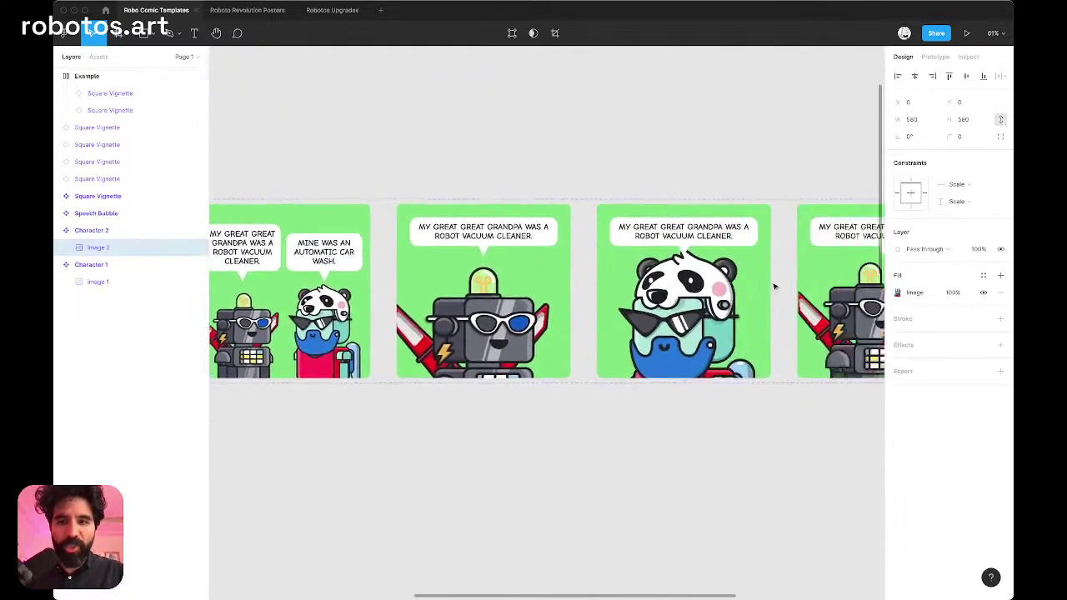
pyautogui.hscroll(-10, 773, 287)
pyautogui.scroll(5, 773, 287)
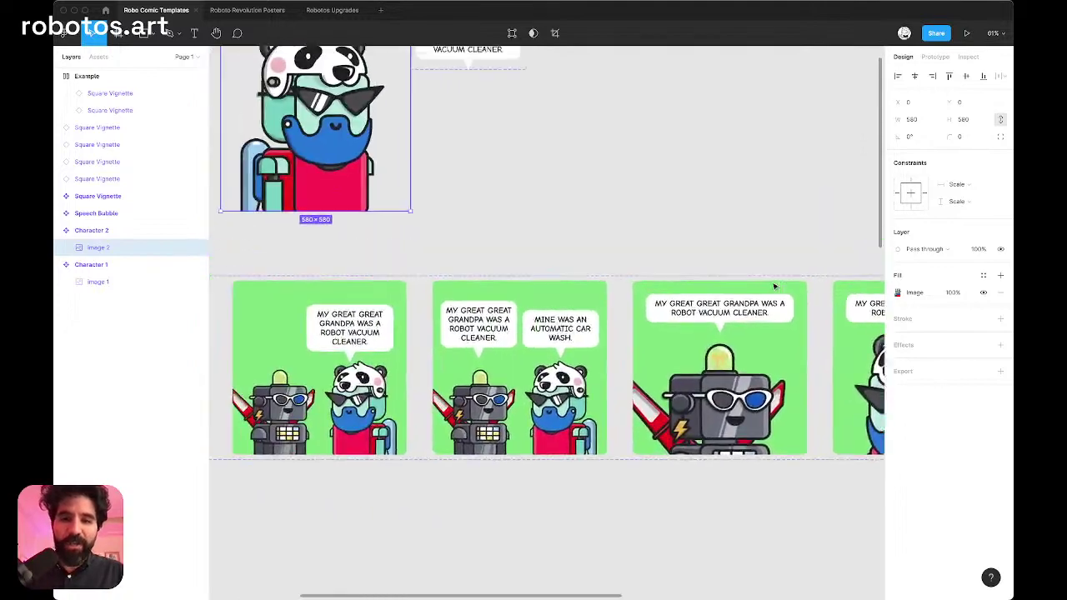
pyautogui.scroll(-3, 773, 287)
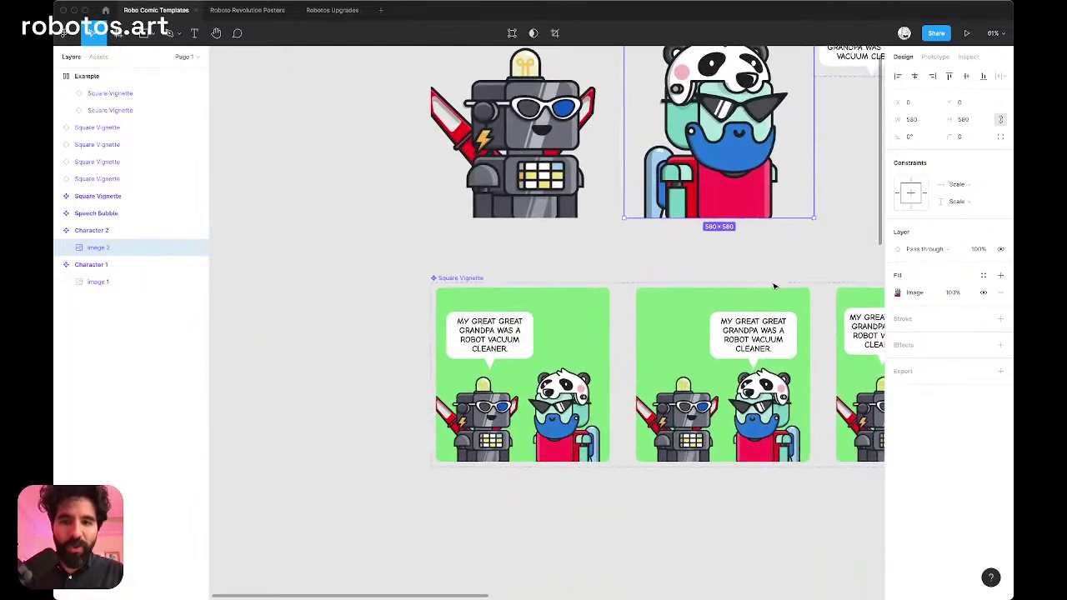
# Step: Place a copy of the Left Talks vignette in the empty space between the Square Vignette set and the Example frame
pyautogui.keyDown('ctrl'); pyautogui.scroll(-5, 773, 286); pyautogui.keyUp('ctrl')
pyautogui.scroll(-2, 417, 250)
pyautogui.hscroll(-1, 417, 250)
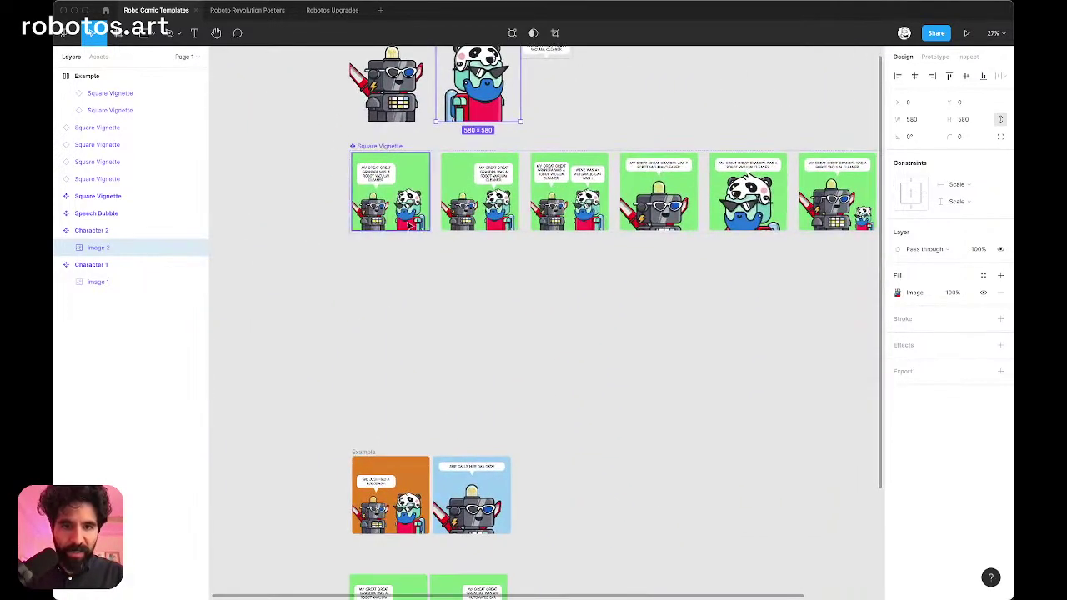
pyautogui.click(421, 223)
pyautogui.moveTo(412, 208); pyautogui.dragTo(413, 341)
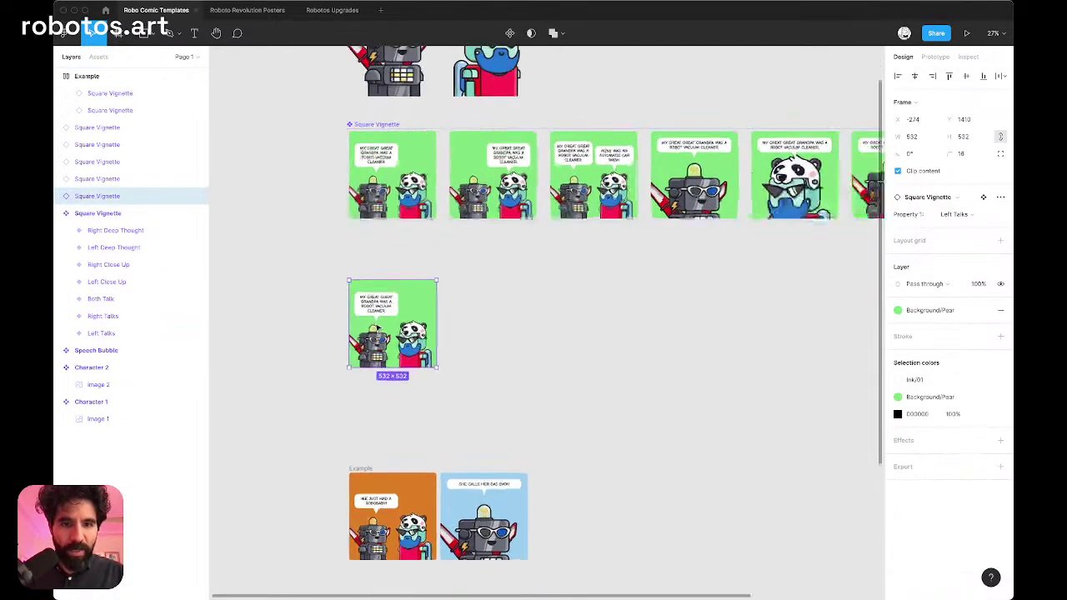
# Step: Replace the speech bubble text in the new Left Talks vignette with BEEP
pyautogui.hotkey('shift', '2')
pyautogui.hscroll(-2, 378, 327)
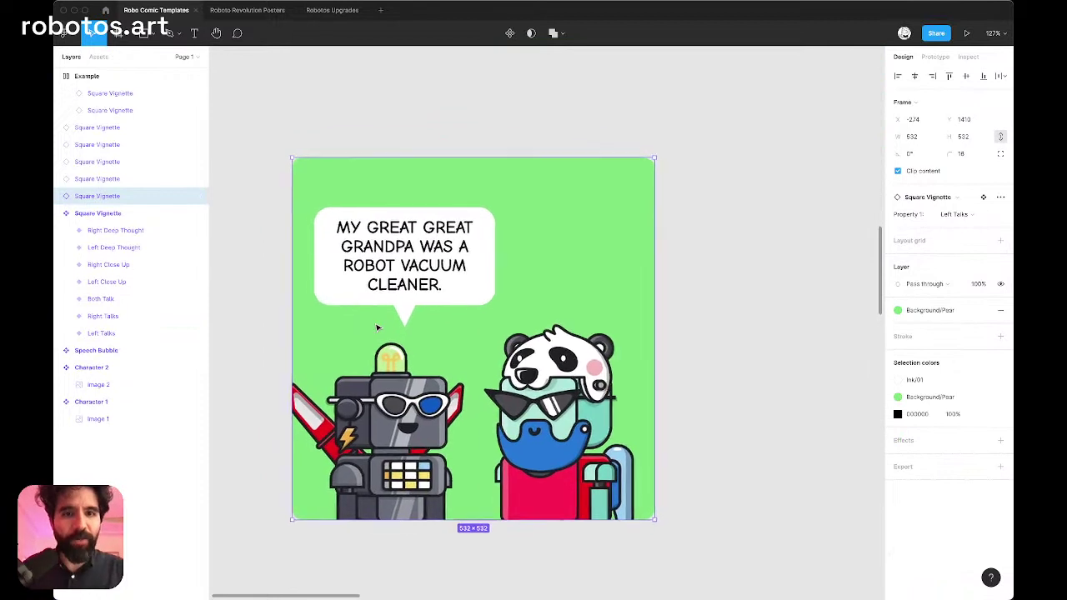
pyautogui.click(404, 116)
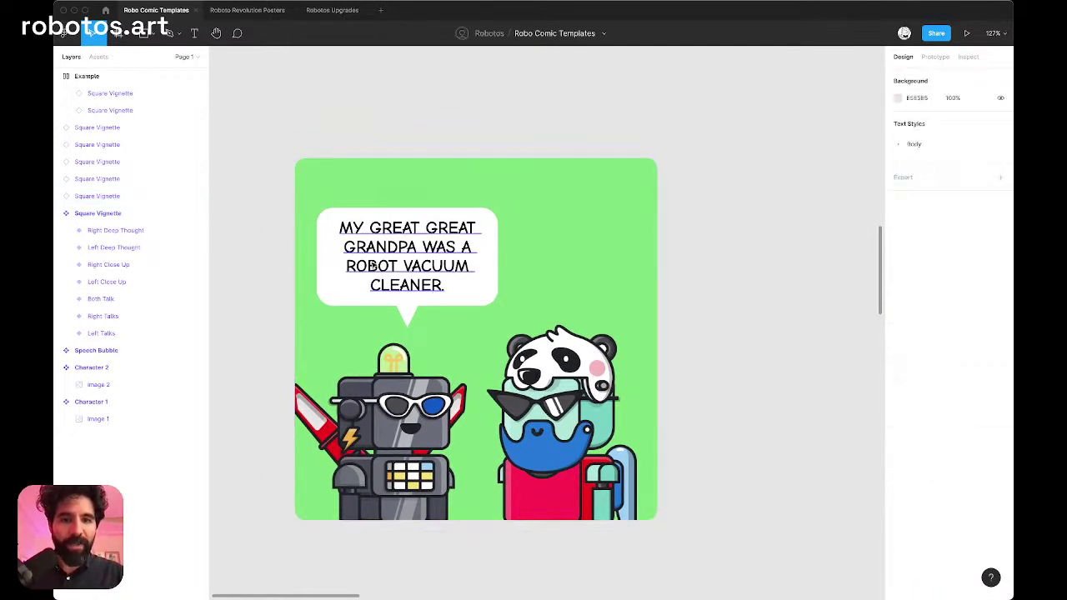
pyautogui.doubleClick(372, 265)
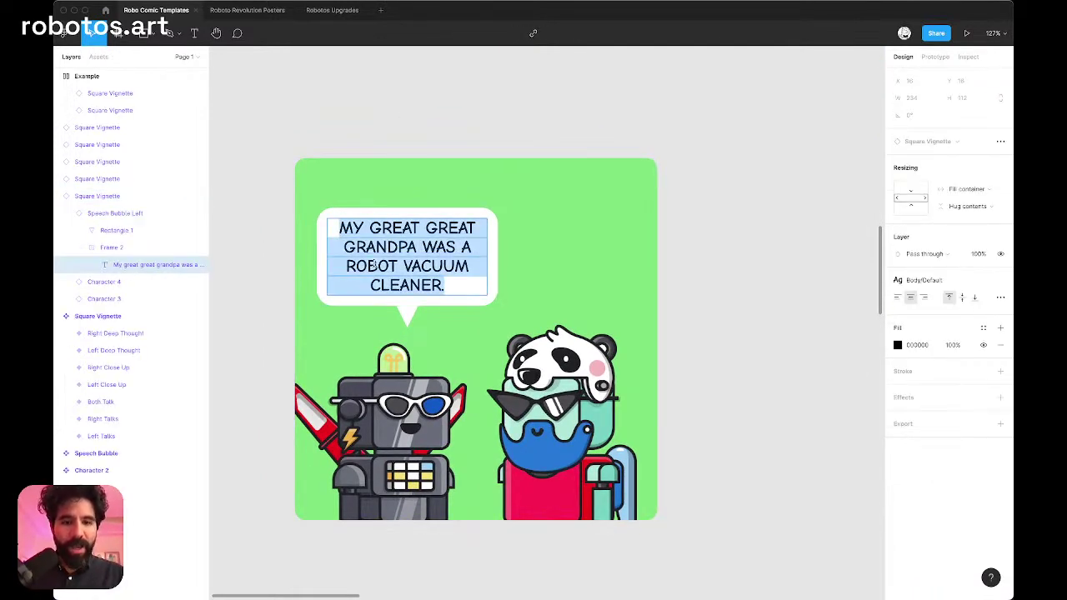
pyautogui.write('BEEP')
pyautogui.press('Escape')
pyautogui.click(436, 95)
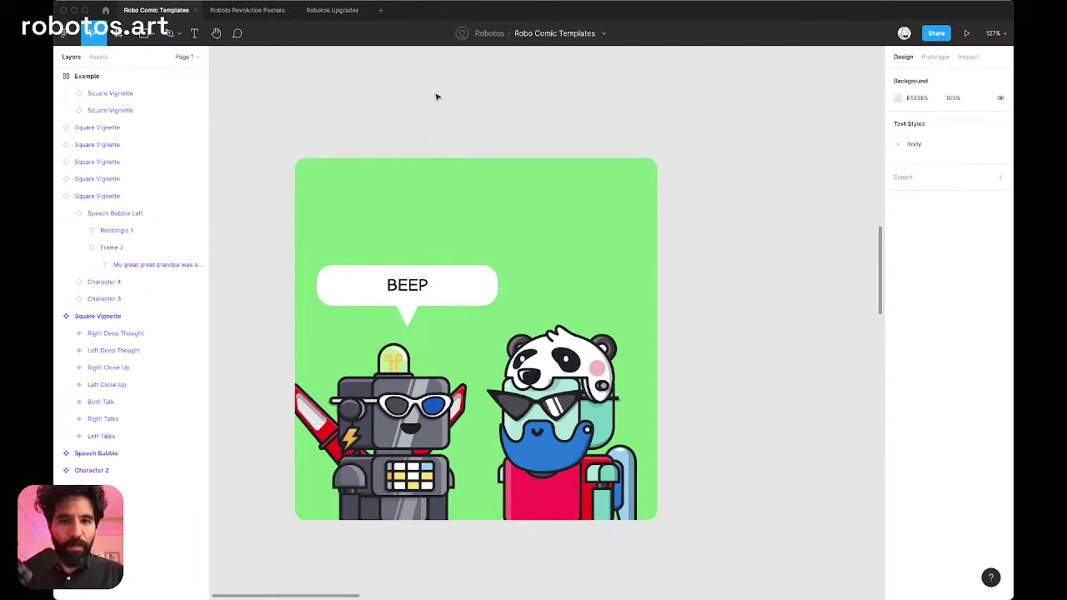
# Step: Duplicate the BEEP vignette beside the original, to its right, and set the copy's variant property to Right Talks
pyautogui.scroll(-5, 386, 152)
pyautogui.click(386, 187)
pyautogui.moveTo(386, 187); pyautogui.dragTo(552, 202)
pyautogui.scroll(5, 575, 217)
pyautogui.scroll(2, 581, 215)
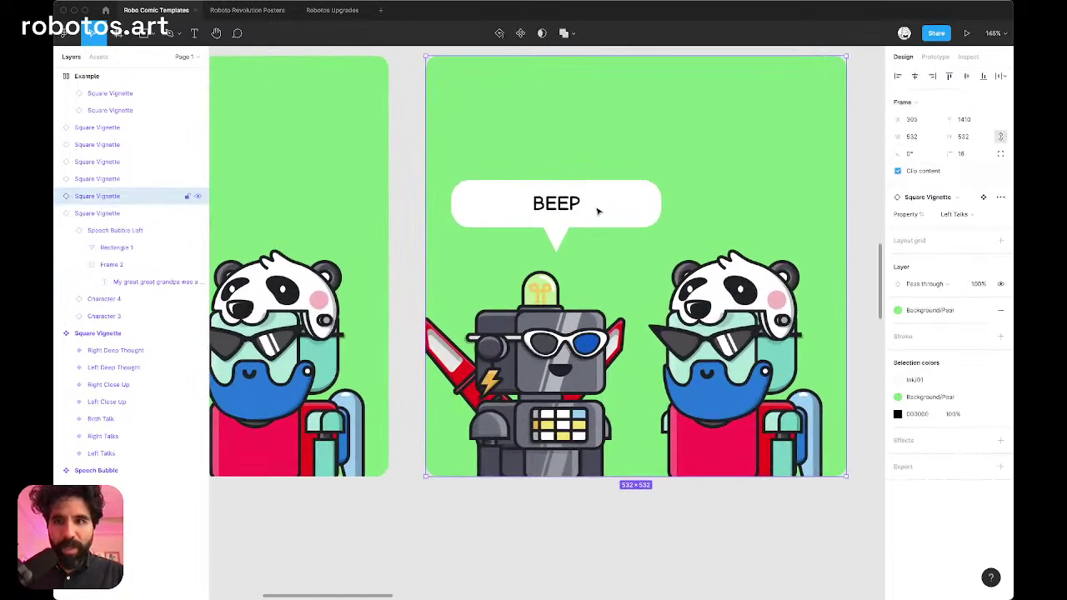
pyautogui.click(982, 216)
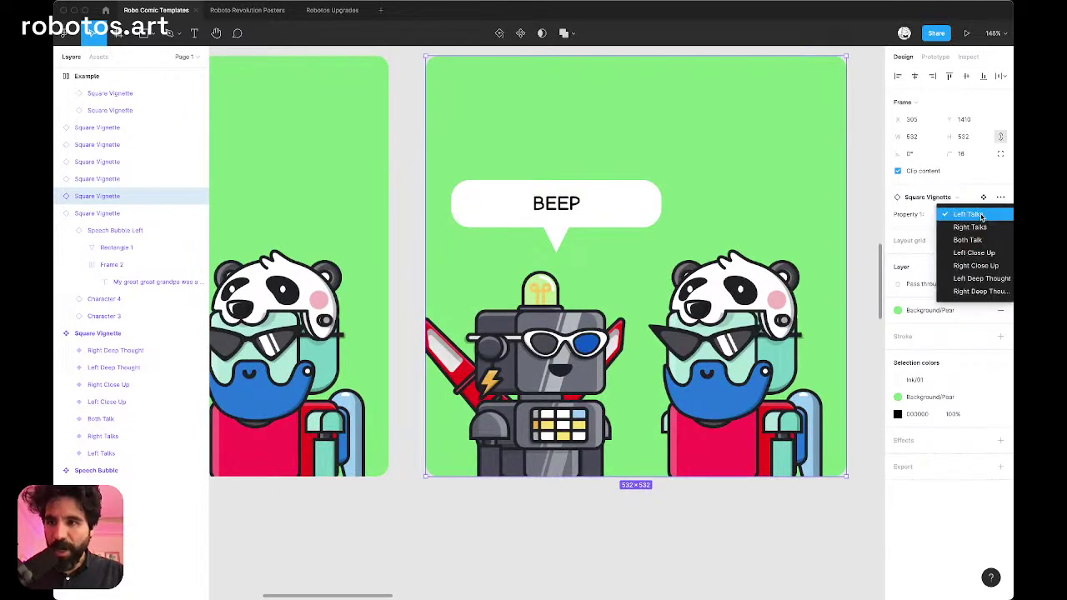
pyautogui.click(981, 227)
pyautogui.hscroll(2, 754, 246)
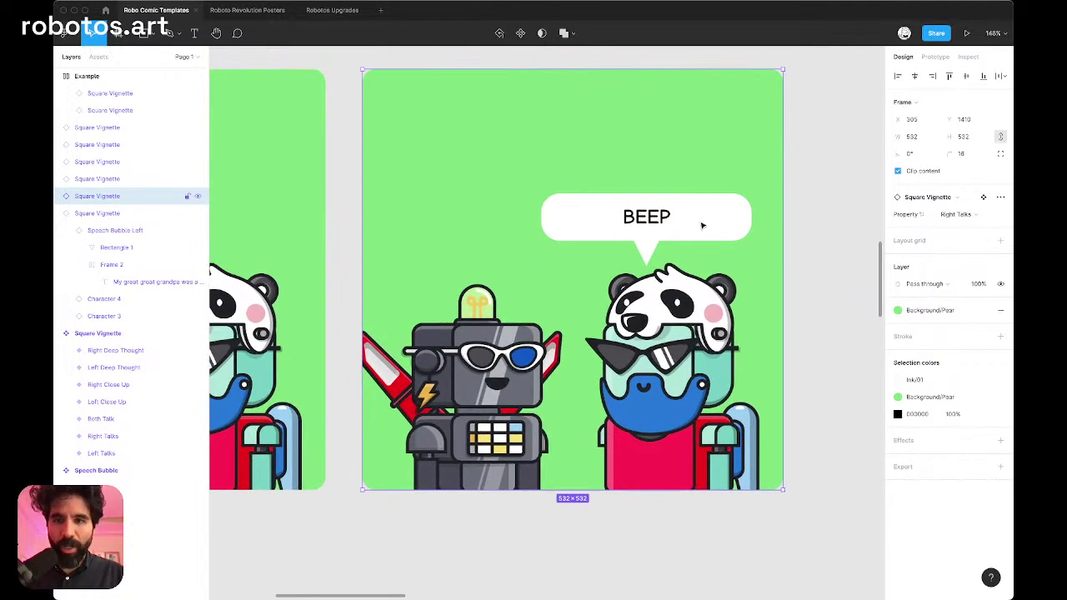
# Step: Change the speech bubble text in the Right Talks vignette to BOOP and clear the selection
pyautogui.doubleClick(648, 217)
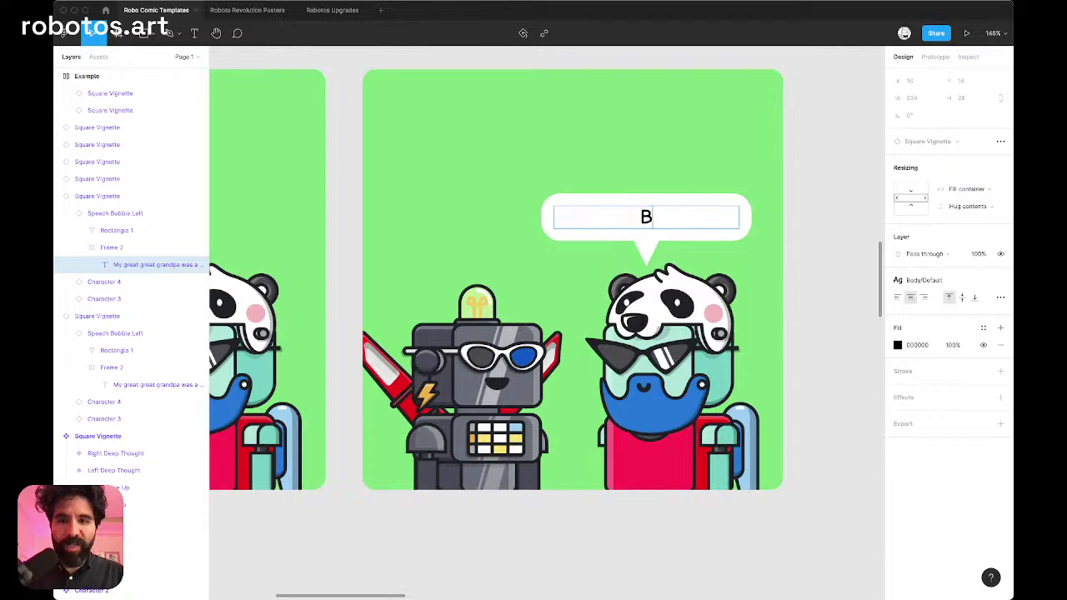
pyautogui.write('BOOP')
pyautogui.press('Escape')
pyautogui.scroll(-8, 558, 159)
pyautogui.press('Escape')
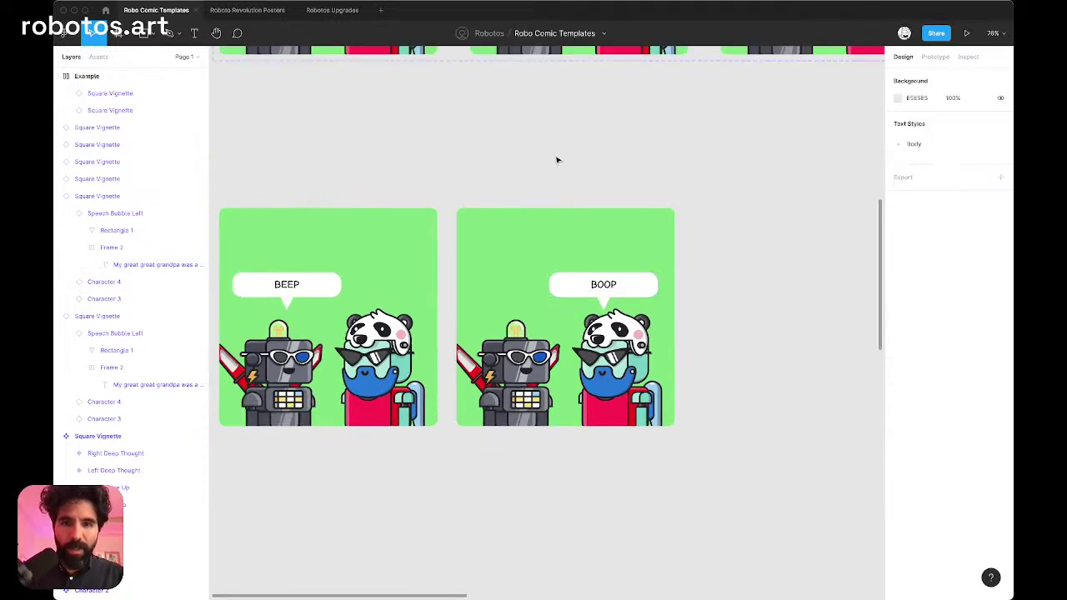
# Step: Duplicate the BEEP and BOOP vignettes together and place the copies directly below the originals to form a two-by-two grid
pyautogui.scroll(-4, 558, 159)
pyautogui.moveTo(455, 240); pyautogui.dragTo(658, 533)
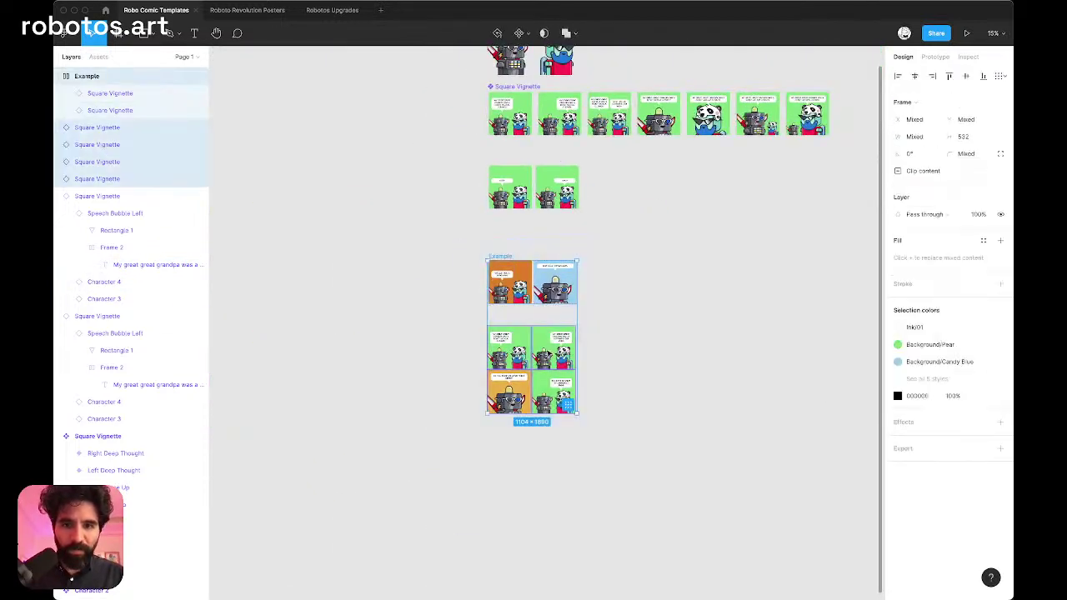
pyautogui.scroll(5, 489, 172)
pyautogui.moveTo(475, 155); pyautogui.dragTo(723, 311)
pyautogui.moveTo(691, 230); pyautogui.dragTo(629, 339)
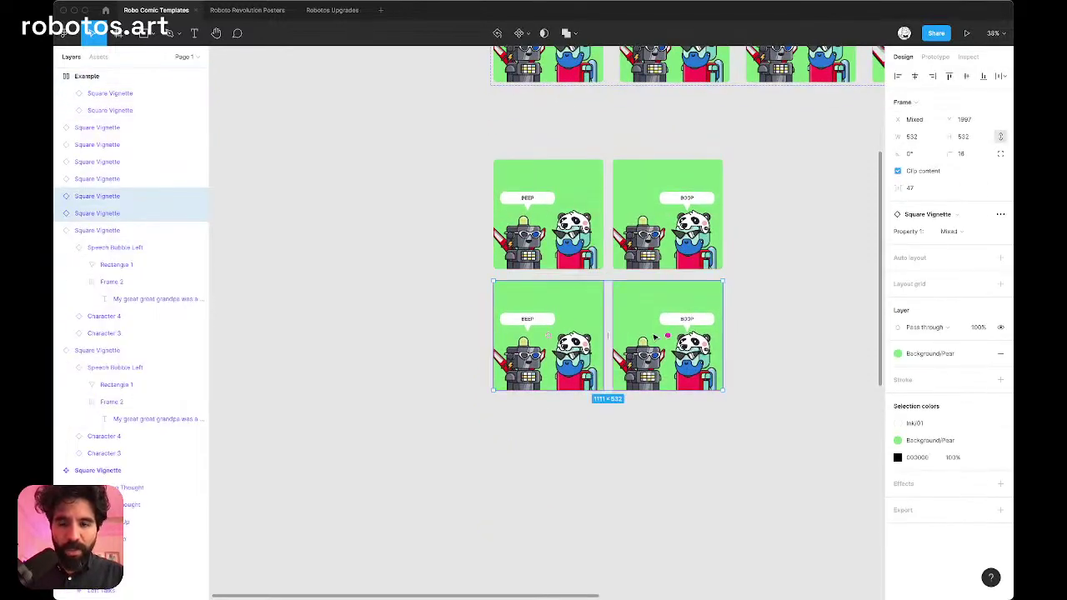
# Step: Set the variant property of the lower BEEP vignette to Left Close Up
pyautogui.hotkey('shift', '2')
pyautogui.click(500, 553)
pyautogui.hscroll(-3, 500, 553)
pyautogui.click(508, 350)
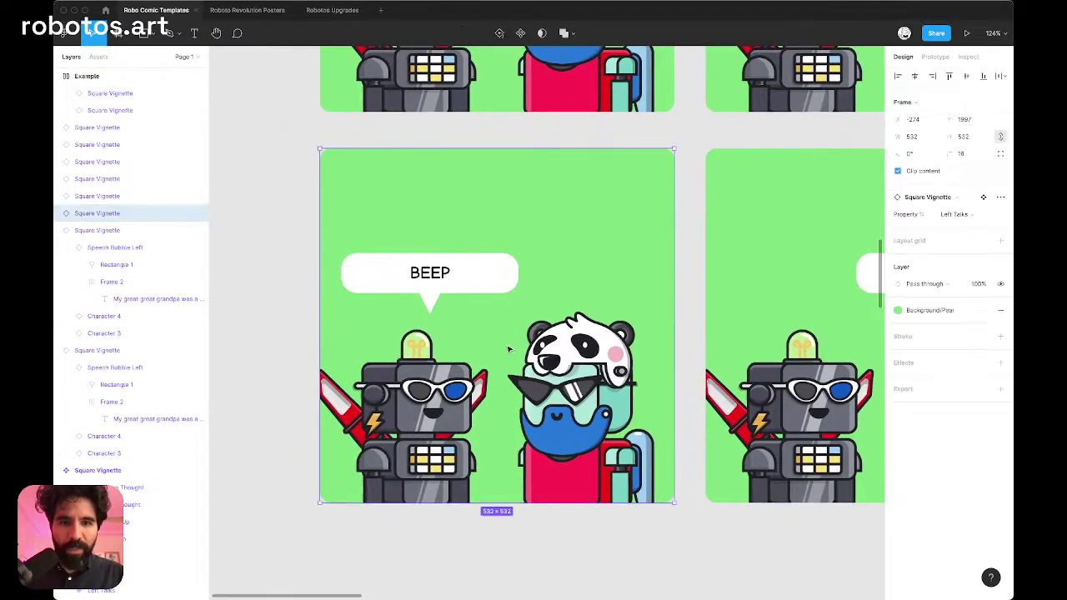
pyautogui.click(960, 219)
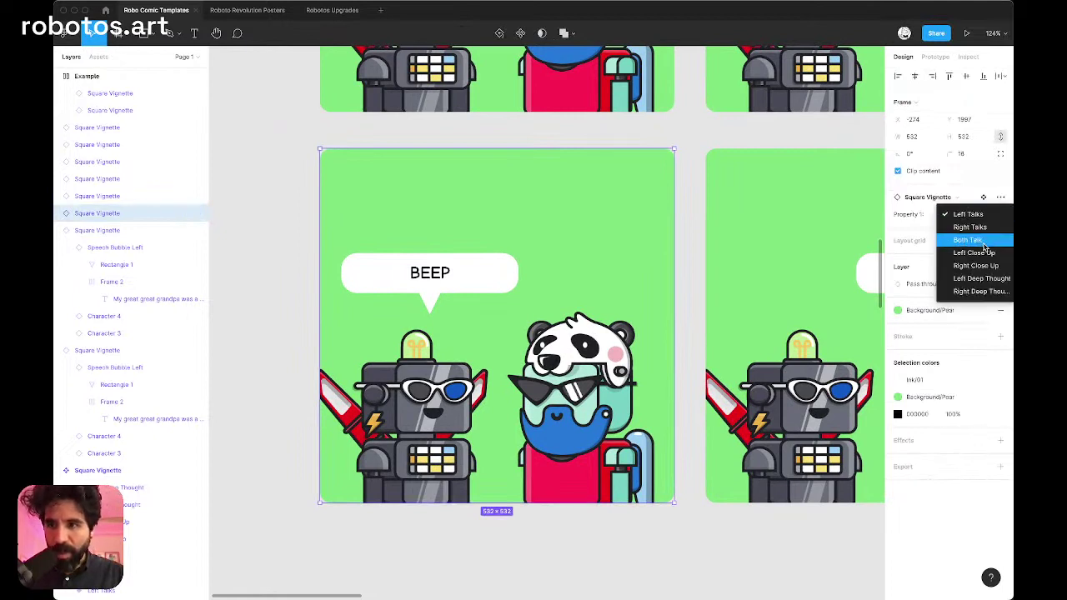
pyautogui.click(973, 253)
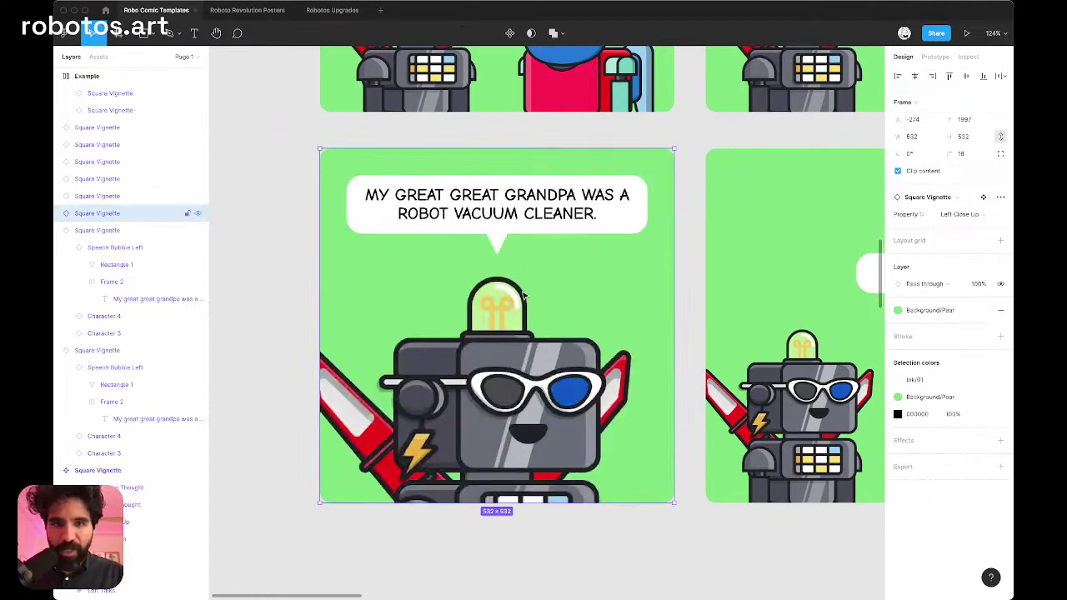
# Step: Replace the speech bubble text in the Left Close Up vignette with I SAID BEEP
pyautogui.doubleClick(423, 212)
pyautogui.press('super+a')
pyautogui.write('BEEP')
pyautogui.press('Escape')
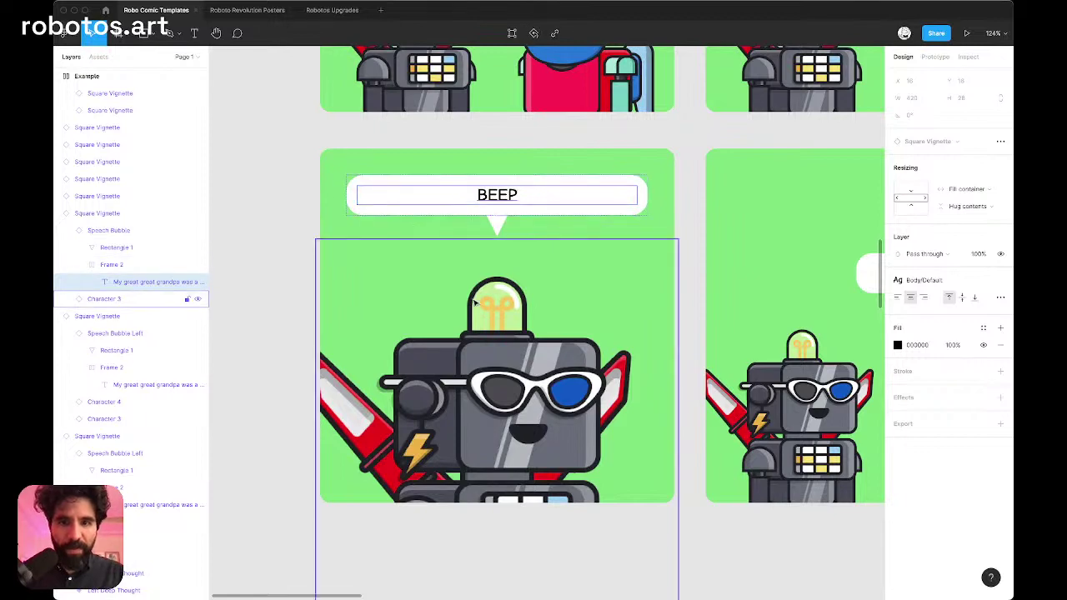
pyautogui.keyDown('ctrl'); pyautogui.scroll(-5, 475, 304); pyautogui.keyUp('ctrl')
pyautogui.hscroll(3, 475, 304)
pyautogui.press('Return')
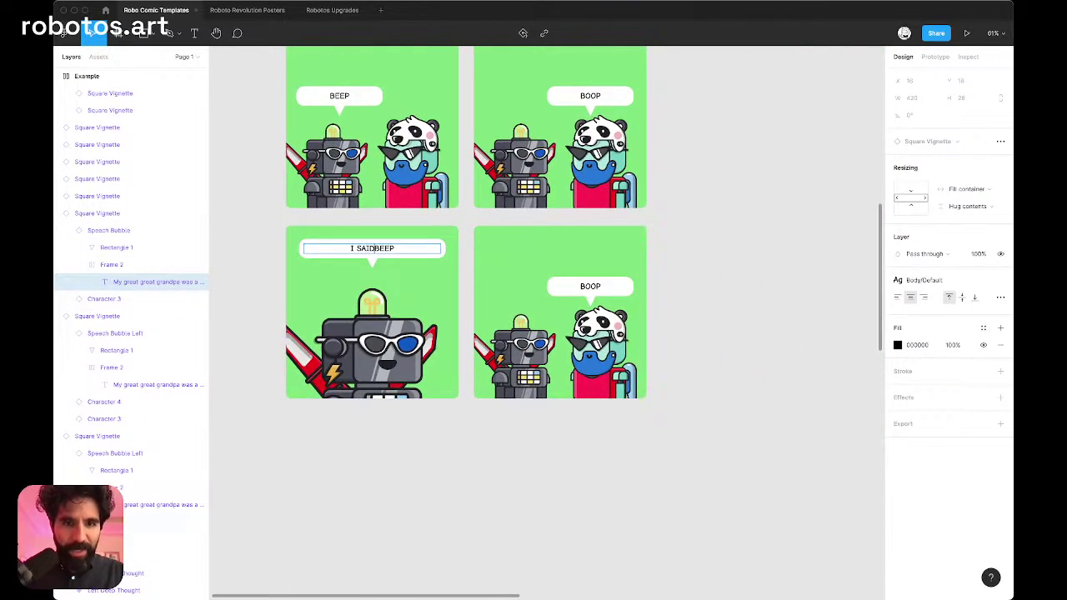
# Step: Set the lower BOOP vignette's variant property to Right Close Up and replace its speech bubble text with AND I SAID BOOP!
pyautogui.click(592, 284)
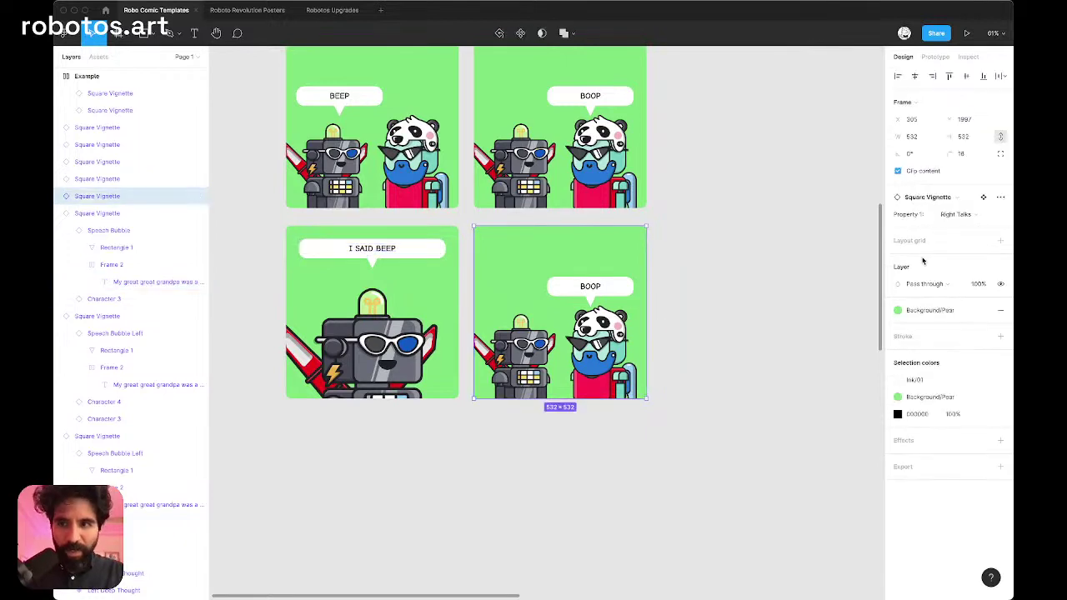
pyautogui.click(965, 217)
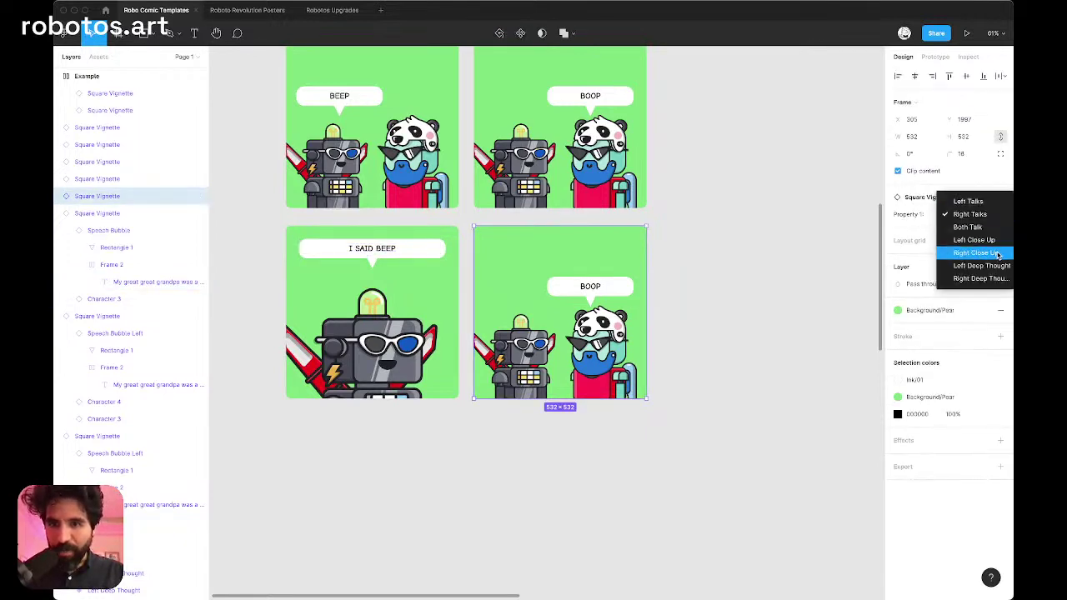
pyautogui.click(997, 254)
pyautogui.scroll(3, 554, 264)
pyautogui.doubleClick(558, 235)
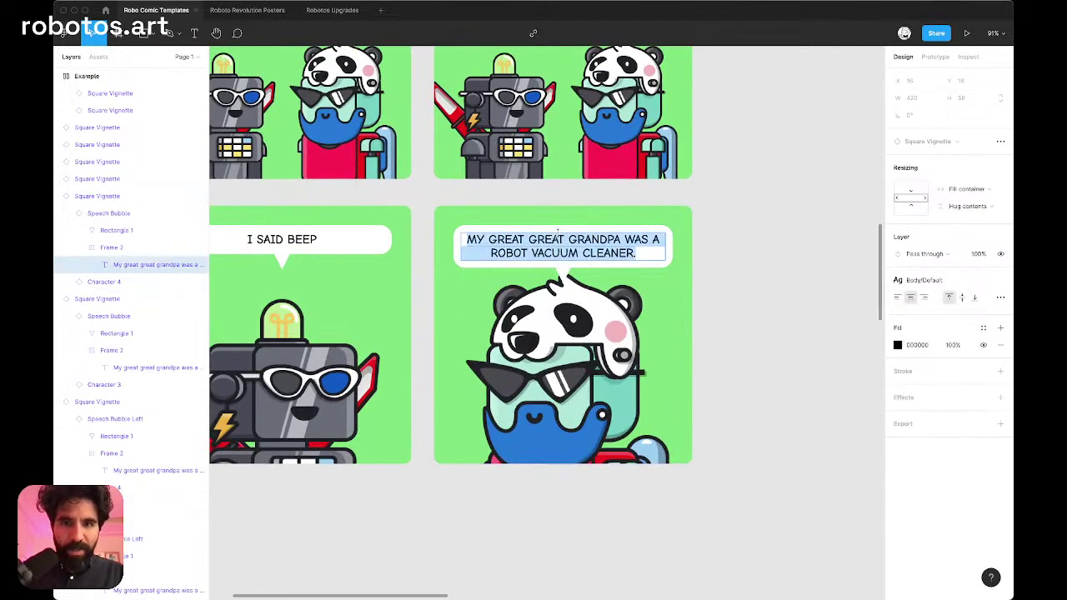
pyautogui.write('AND I')
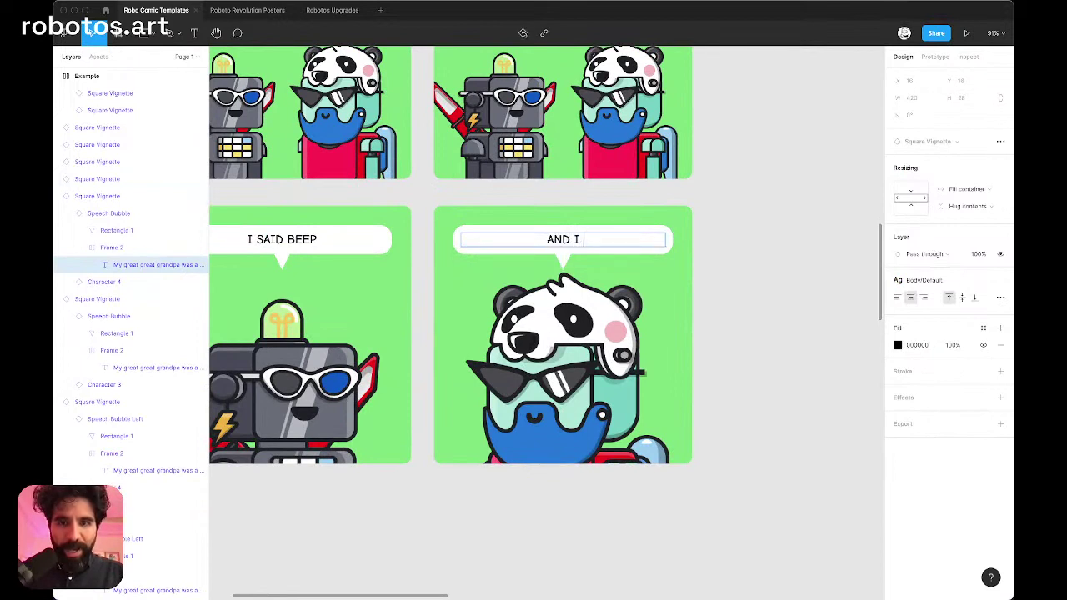
pyautogui.write(' SAID BOOP!')
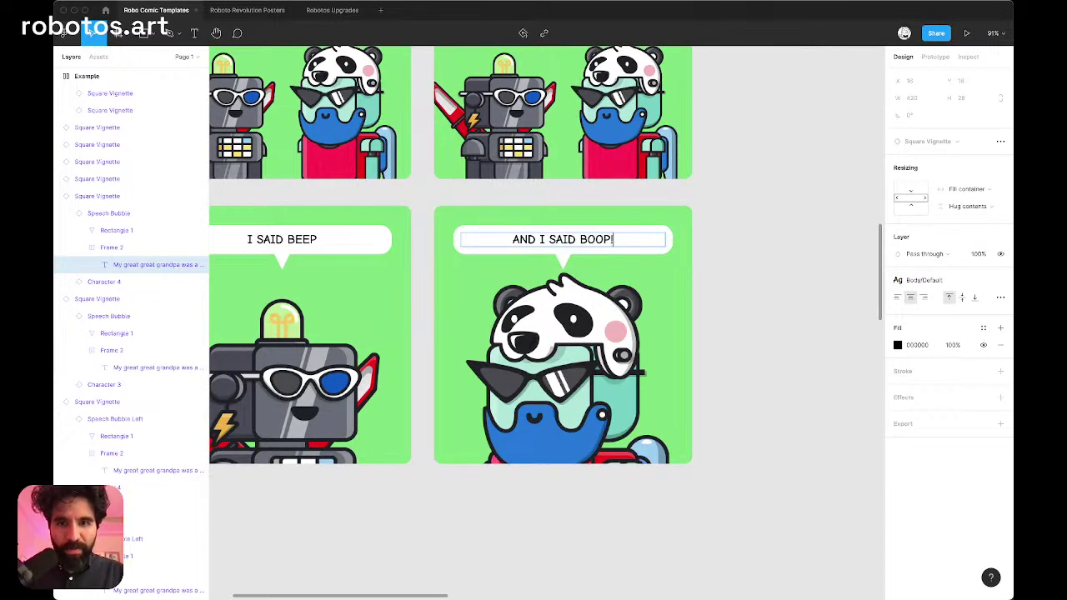
pyautogui.click(734, 259)
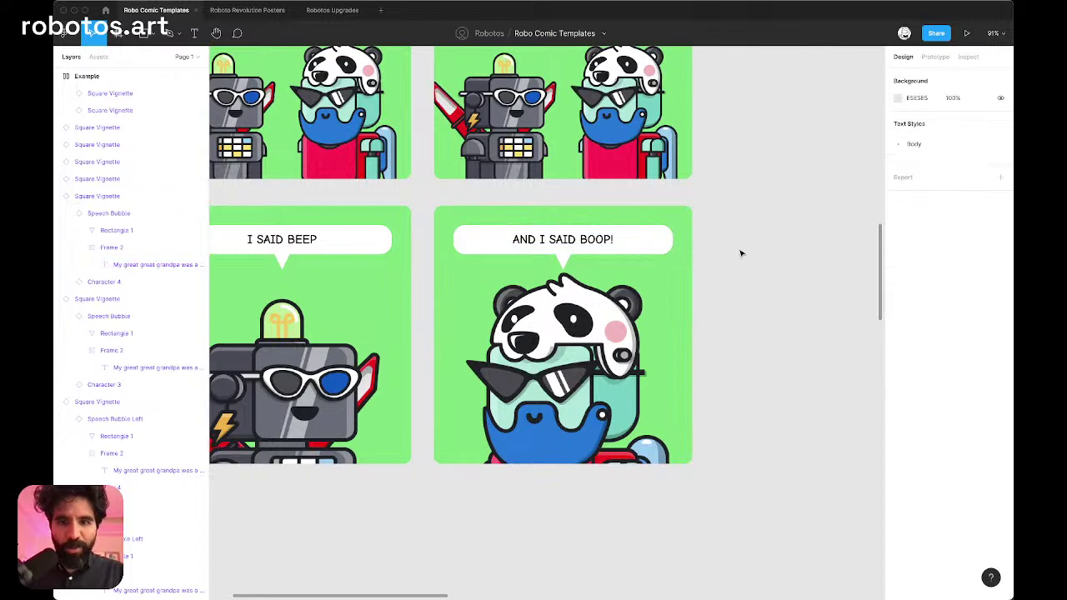
# Step: Select all four comic vignettes and set both their horizontal and vertical spacing to 40
pyautogui.scroll(-5, 779, 223)
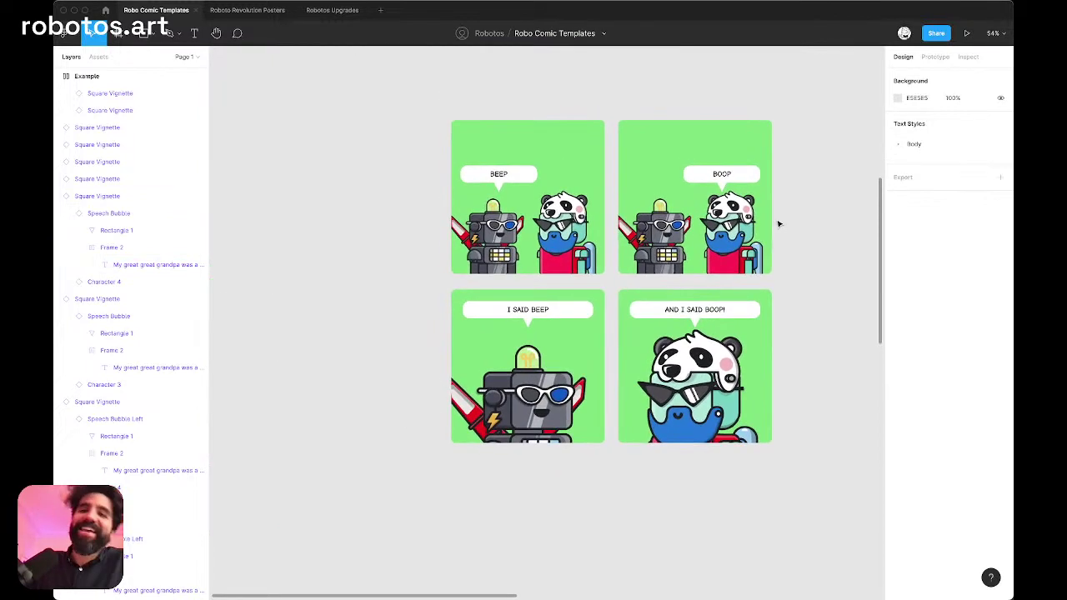
pyautogui.moveTo(407, 98); pyautogui.dragTo(825, 469)
pyautogui.click(920, 190)
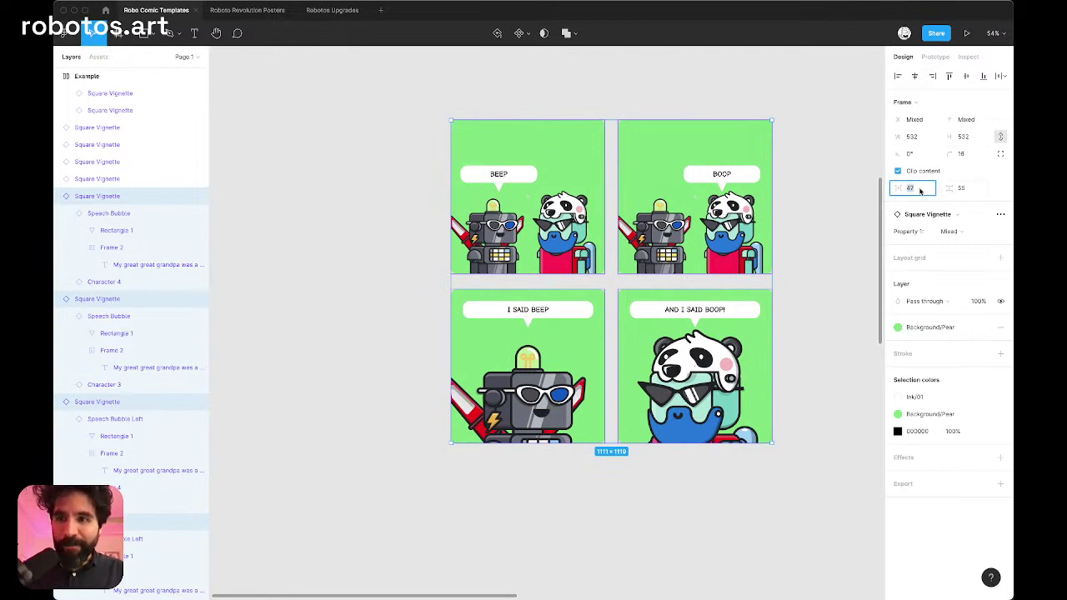
pyautogui.write('48')
pyautogui.click(973, 187)
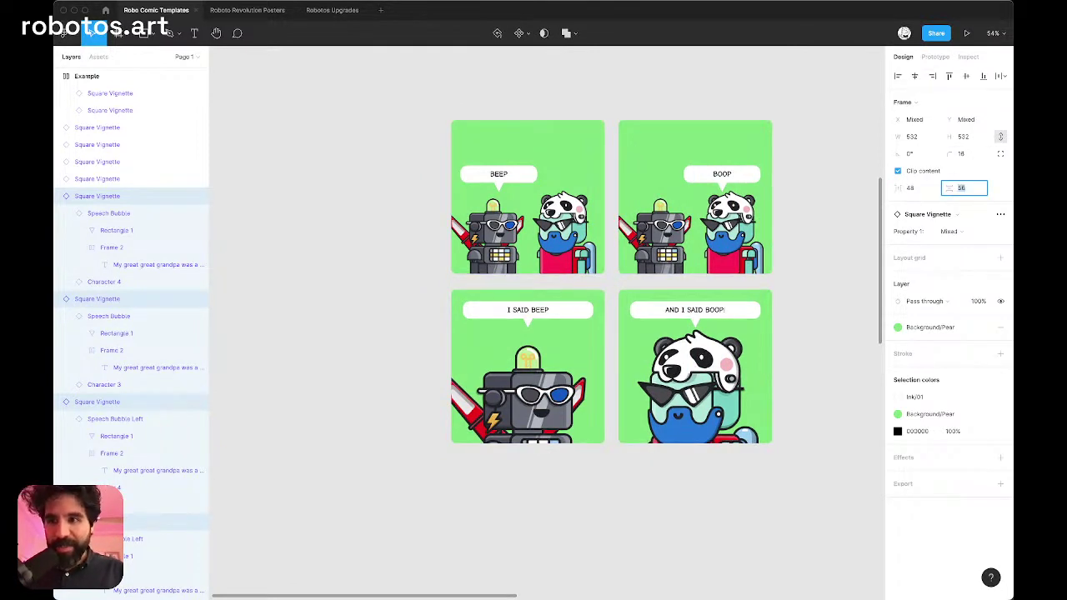
pyautogui.write('48')
pyautogui.press('Return')
pyautogui.click(925, 192)
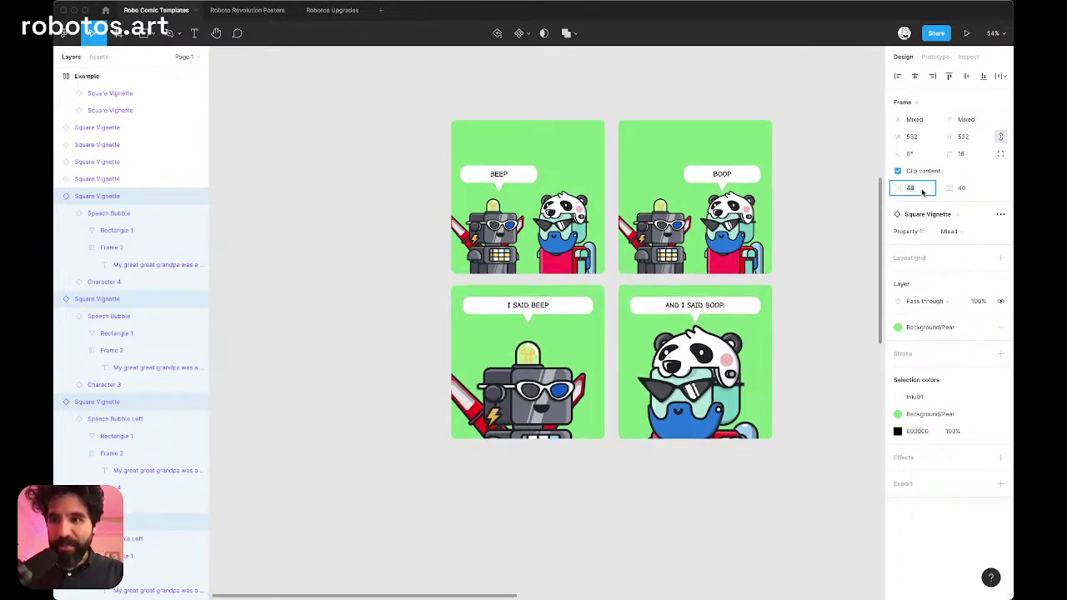
pyautogui.write('40')
pyautogui.press('Return')
# Step: Review the evenly spaced four-panel comic alongside the character components and the Square Vignette set, and clear the selection
pyautogui.scroll(3, 715, 263)
pyautogui.hscroll(3, 714, 263)
pyautogui.scroll(-5, 714, 264)
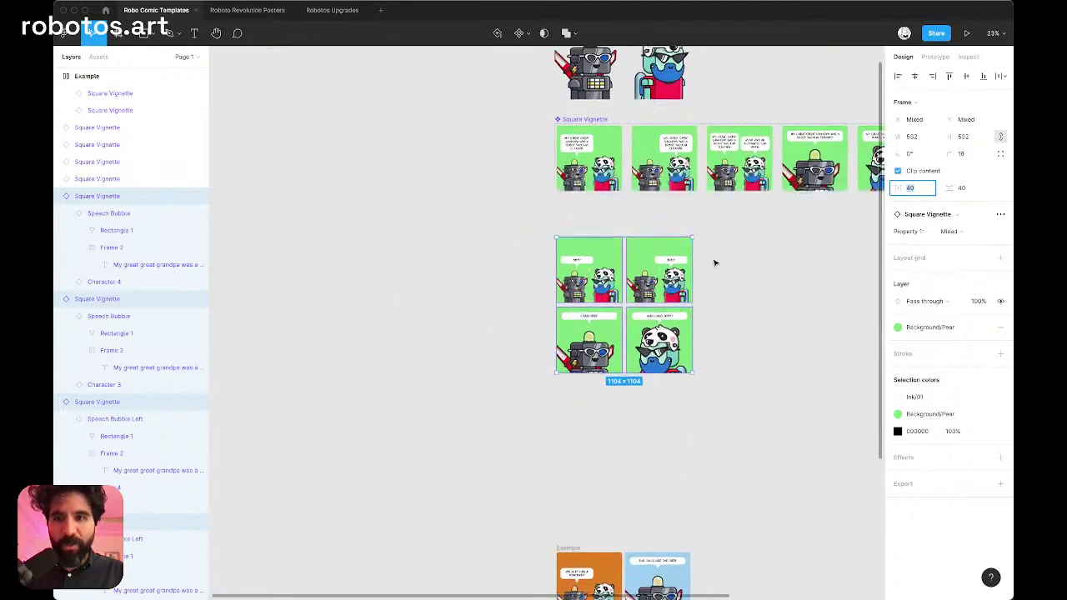
pyautogui.scroll(2, 714, 263)
pyautogui.hscroll(2, 714, 264)
pyautogui.scroll(-2, 456, 314)
pyautogui.hscroll(-3, 457, 313)
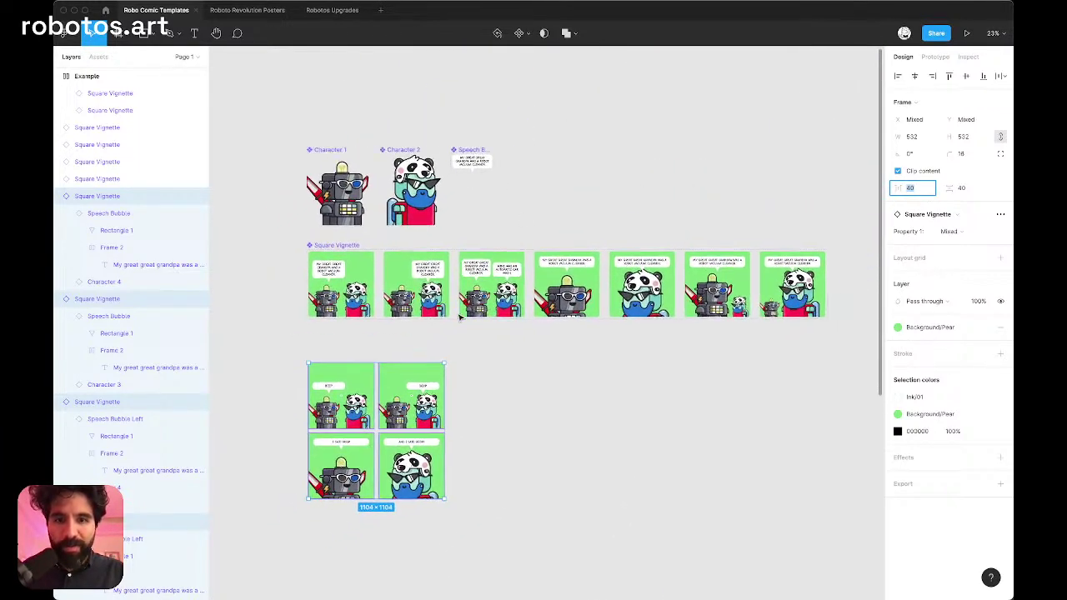
pyautogui.click(289, 419)
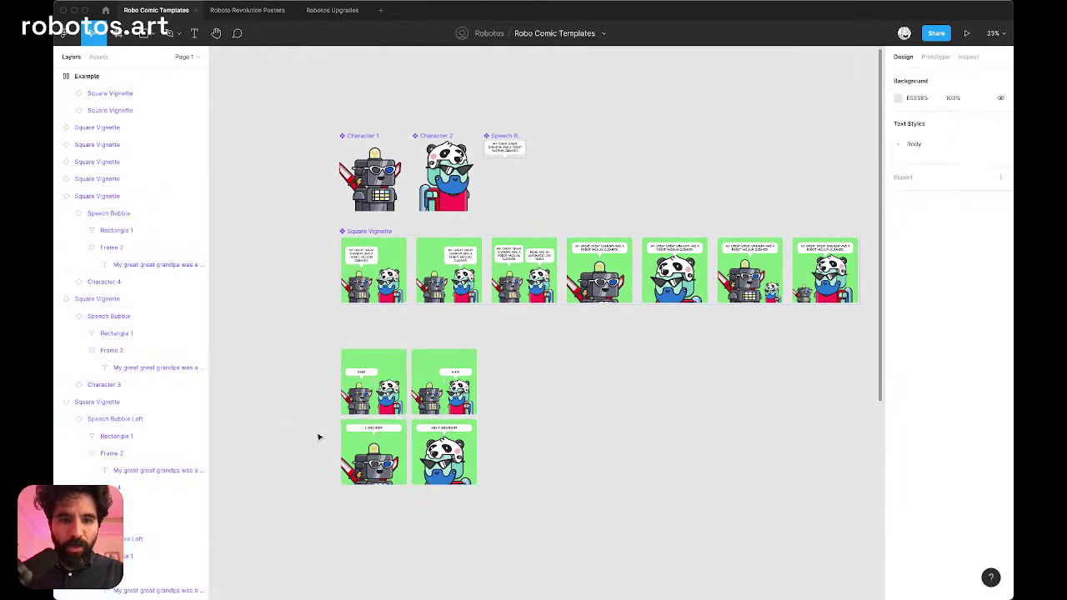
# Step: Change the background fill of the BOOP vignette to the light pink Background color style
pyautogui.scroll(5, 317, 436)
pyautogui.click(548, 295)
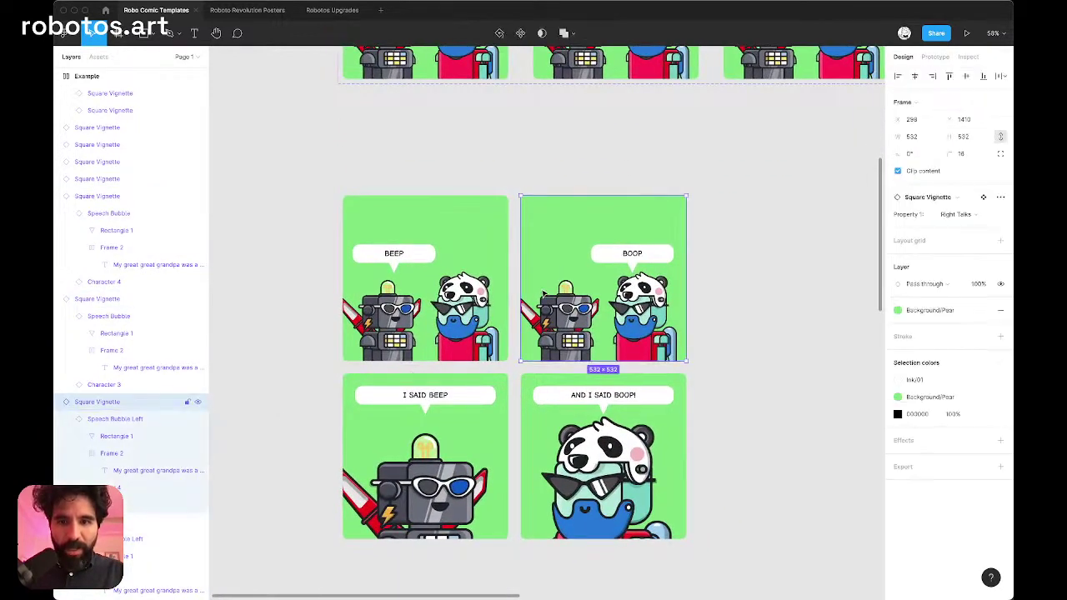
pyautogui.click(983, 310)
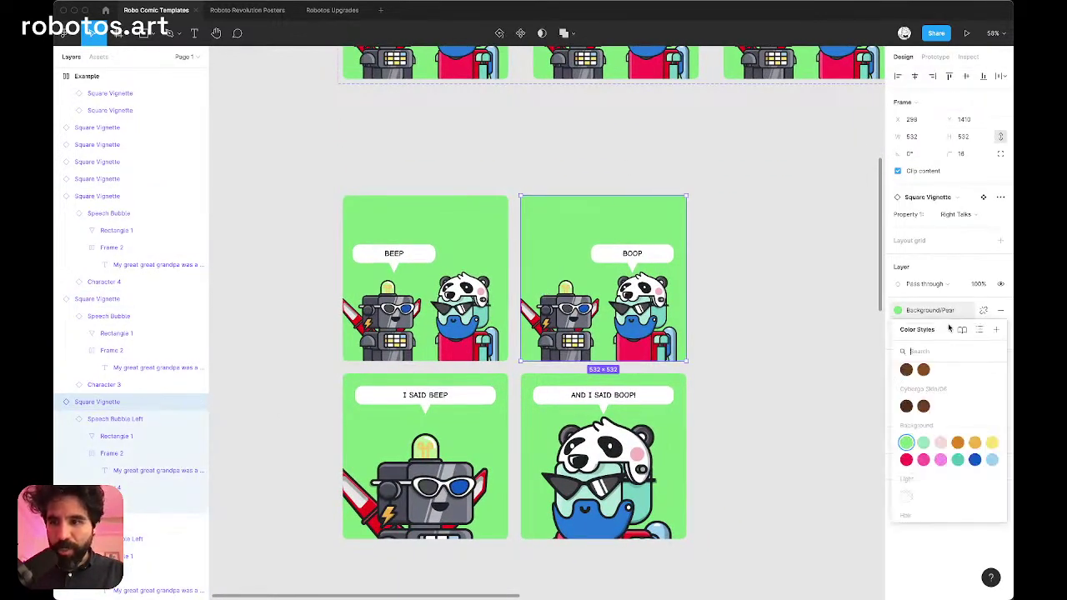
pyautogui.click(944, 442)
# Step: Change the background fill of the I SAID BEEP vignette to the red Background color style
pyautogui.click(466, 431)
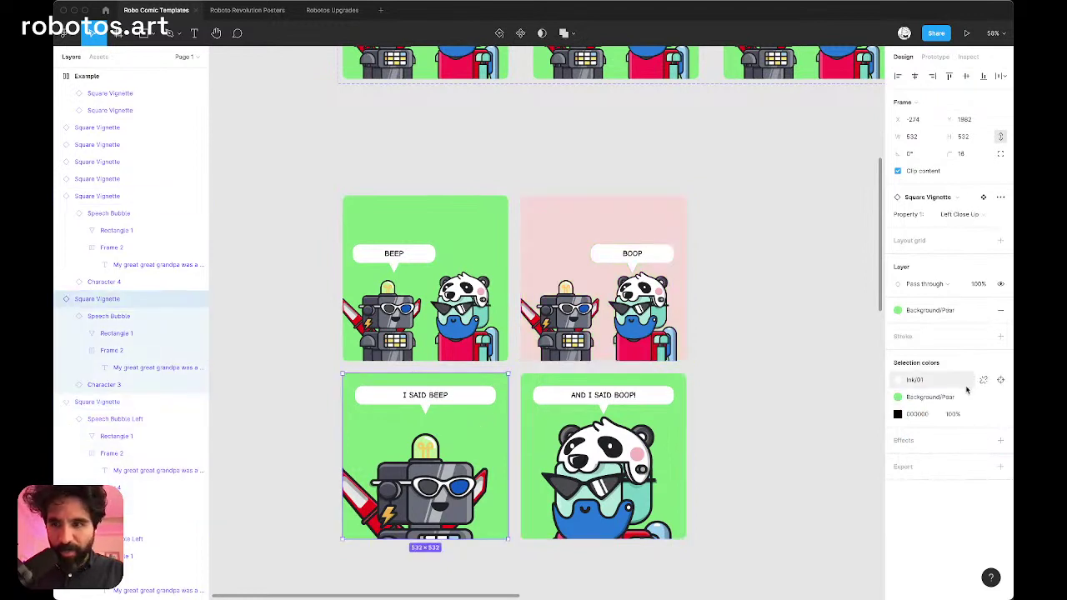
pyautogui.click(982, 310)
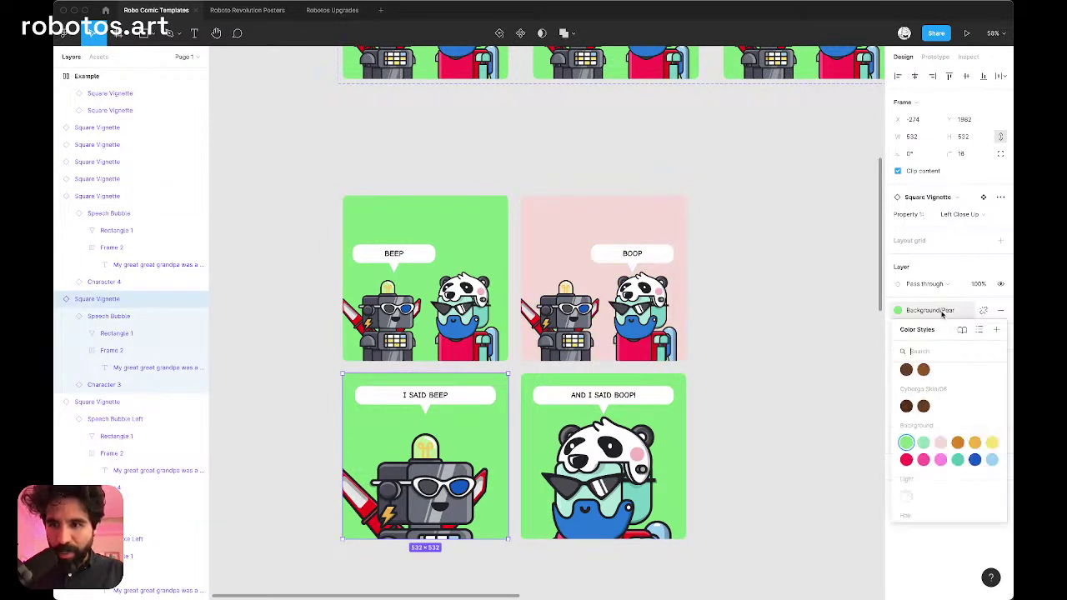
pyautogui.click(905, 459)
# Step: Apply the Background/Golden Rod color style to the AND I SAID BOOP! vignette and clear the selection
pyautogui.click(649, 441)
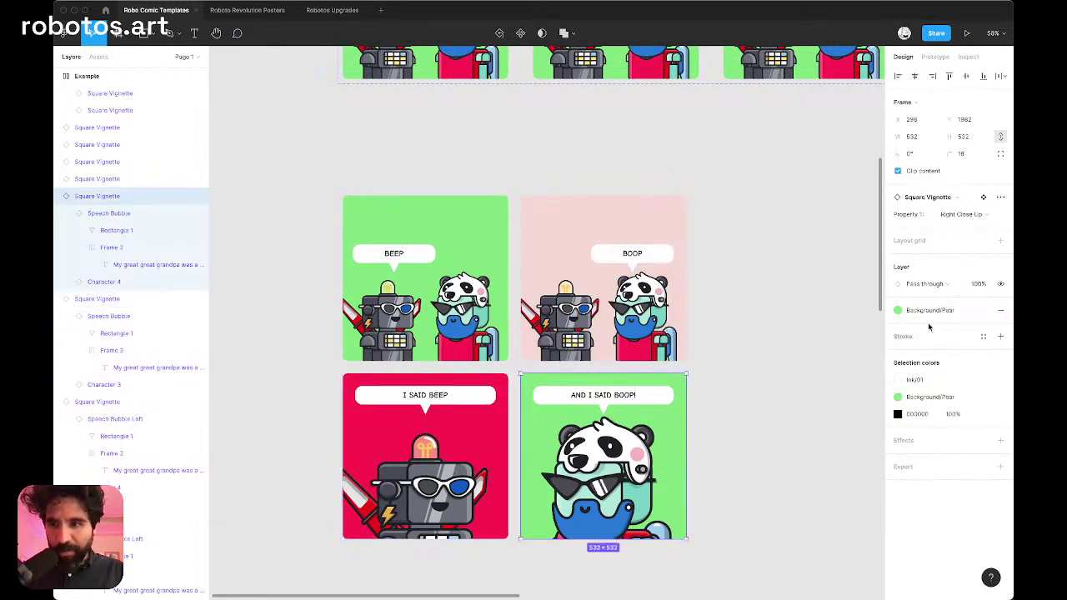
pyautogui.click(983, 310)
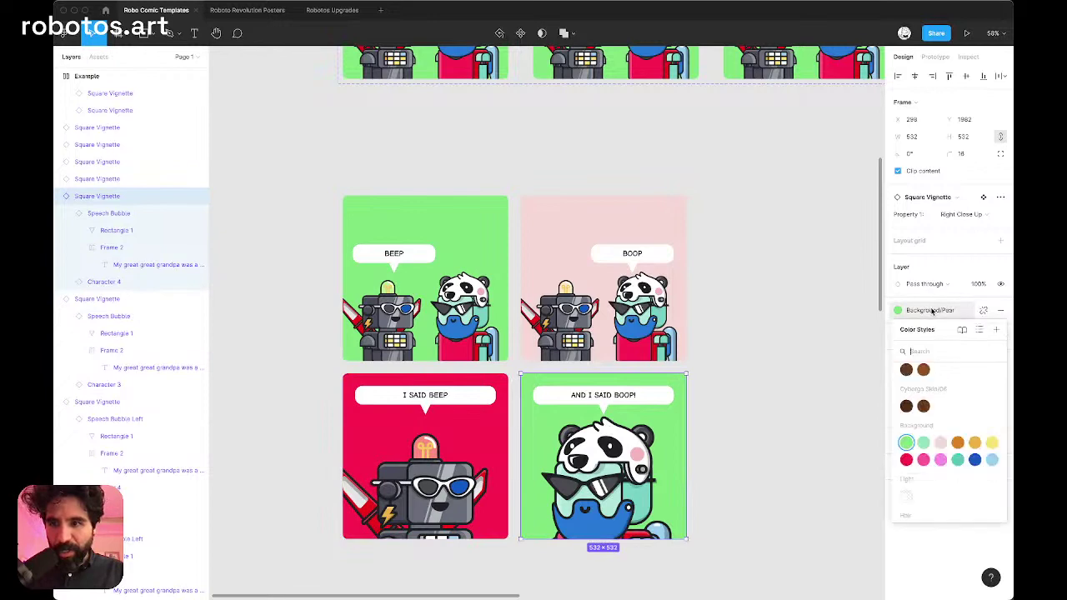
pyautogui.click(974, 445)
pyautogui.click(776, 394)
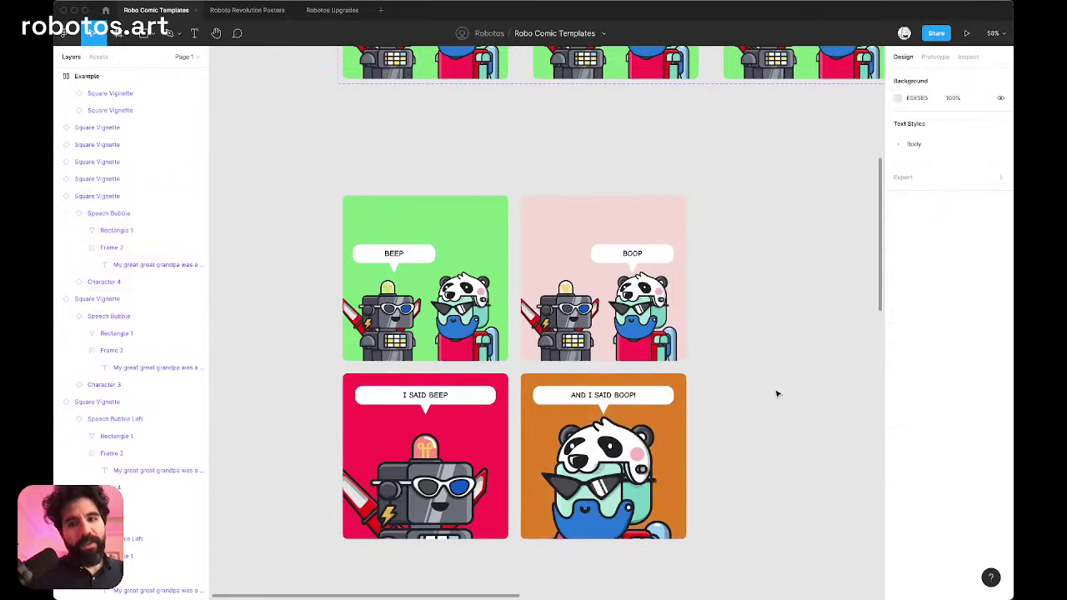
pyautogui.scroll(1, 777, 393)
pyautogui.hscroll(-1, 777, 393)
pyautogui.scroll(-1, 776, 394)
pyautogui.moveTo(321, 113); pyautogui.dragTo(670, 385)
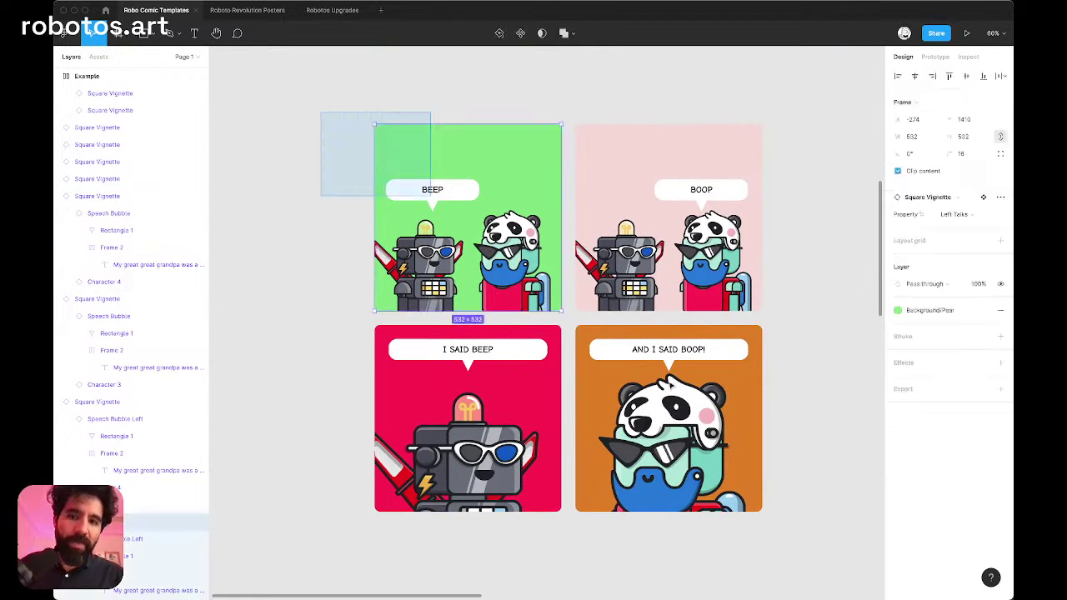
pyautogui.moveTo(430, 195); pyautogui.dragTo(773, 501)
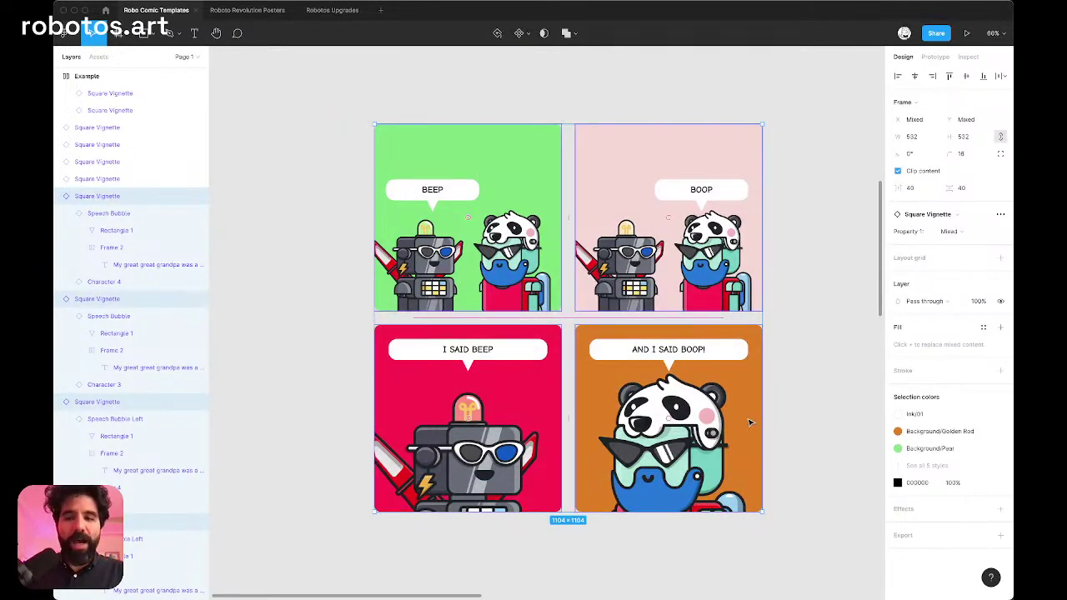
pyautogui.click(829, 346)
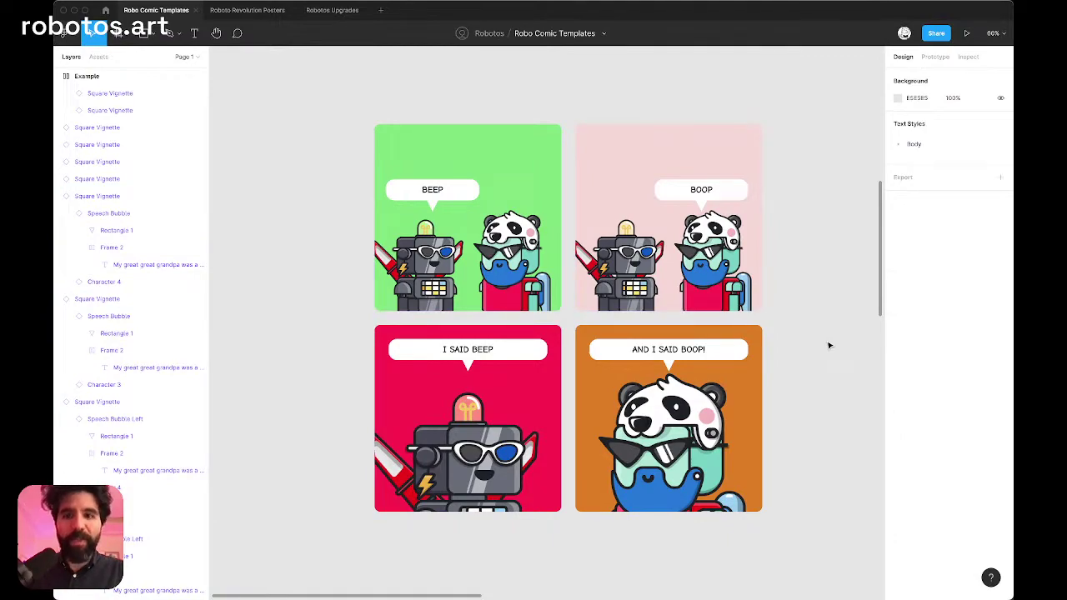
# Step: Examine the two vignettes in the Example frame and their dialogue up close
pyautogui.keyDown('ctrl'); pyautogui.scroll(-5, 829, 346); pyautogui.keyUp('ctrl')
pyautogui.scroll(-6, 829, 346)
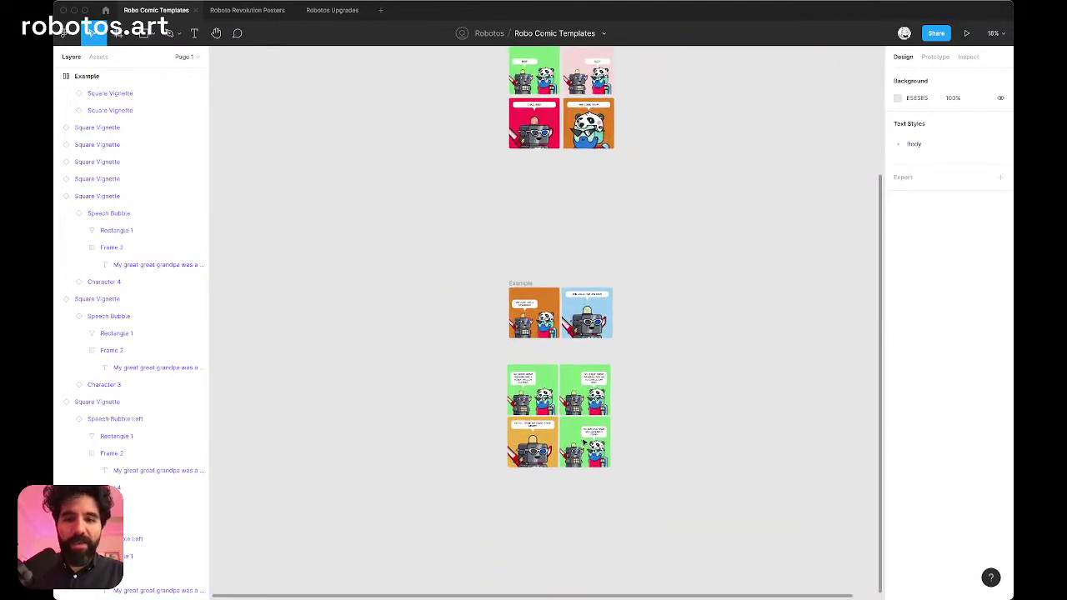
pyautogui.keyDown('ctrl'); pyautogui.scroll(5, 575, 448); pyautogui.keyUp('ctrl')
pyautogui.scroll(4, 575, 447)
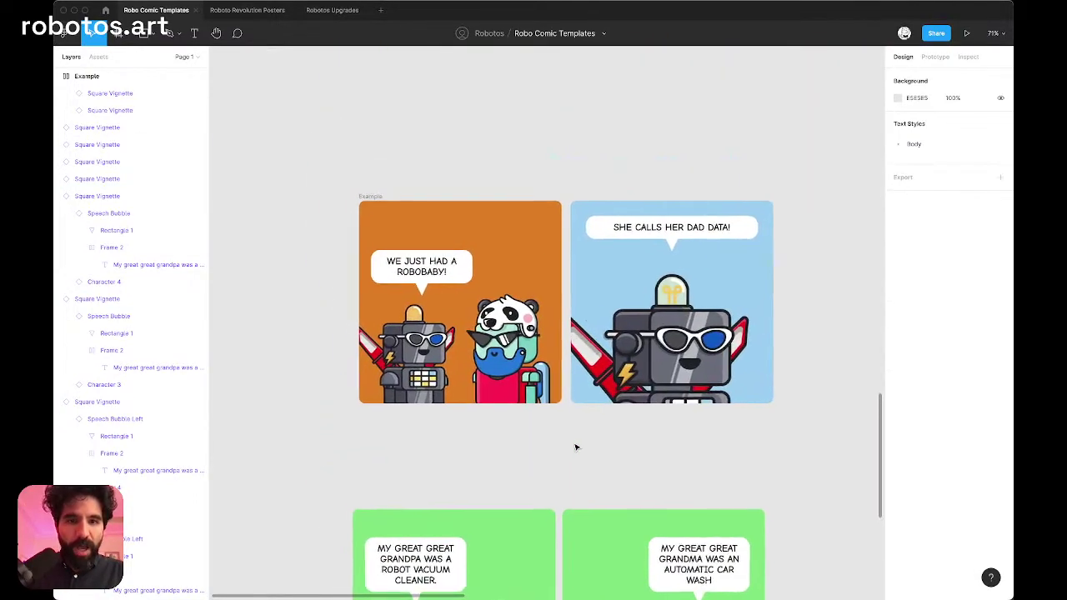
pyautogui.keyDown('ctrl'); pyautogui.scroll(5, 413, 321); pyautogui.keyUp('ctrl')
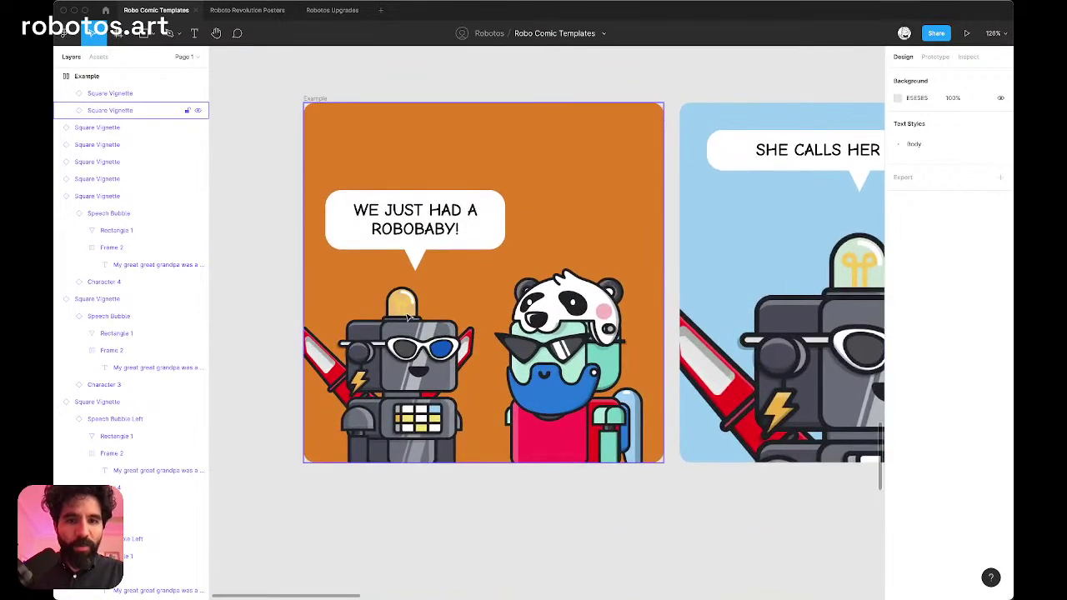
pyautogui.hscroll(5, 408, 316)
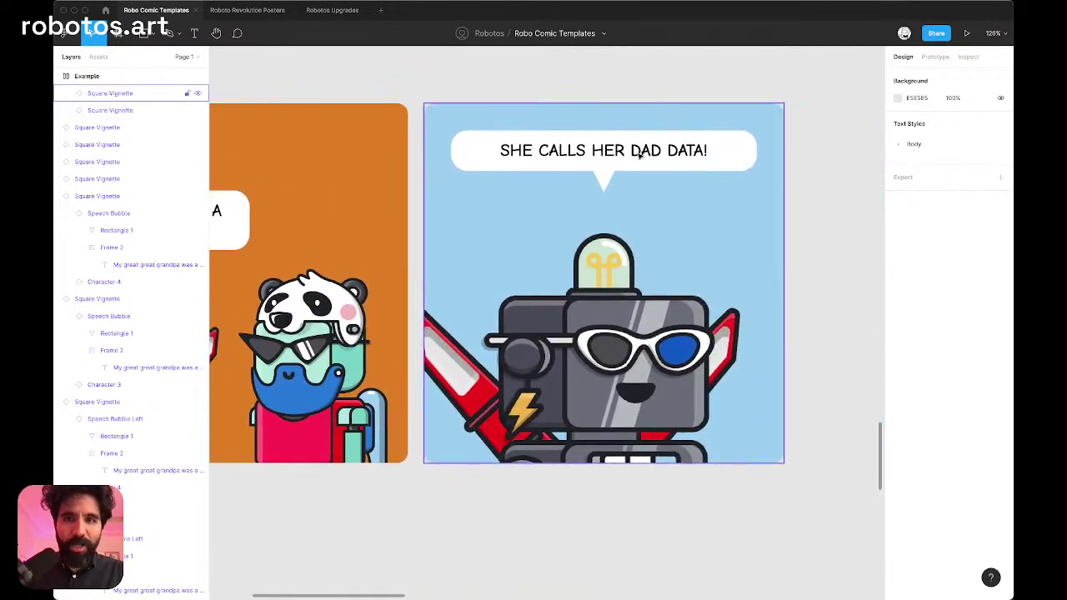
pyautogui.keyDown('ctrl'); pyautogui.scroll(-5, 667, 170); pyautogui.keyUp('ctrl')
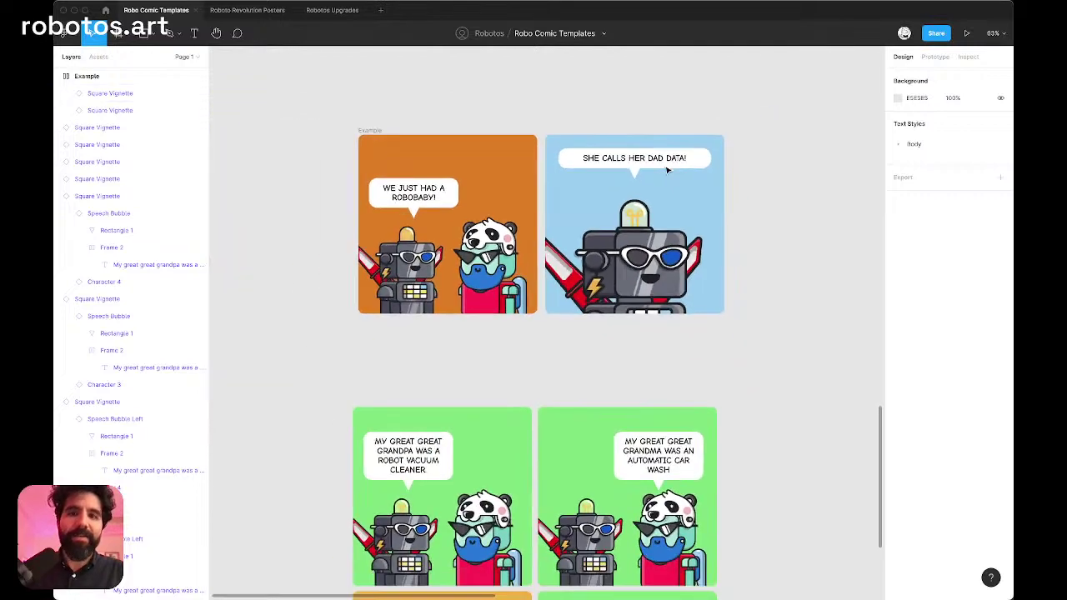
# Step: Examine the four-vignette comic below the Example frame and read its grandparents dialogue up close
pyautogui.scroll(-5, 505, 126)
pyautogui.keyDown('ctrl'); pyautogui.scroll(5, 506, 126); pyautogui.keyUp('ctrl')
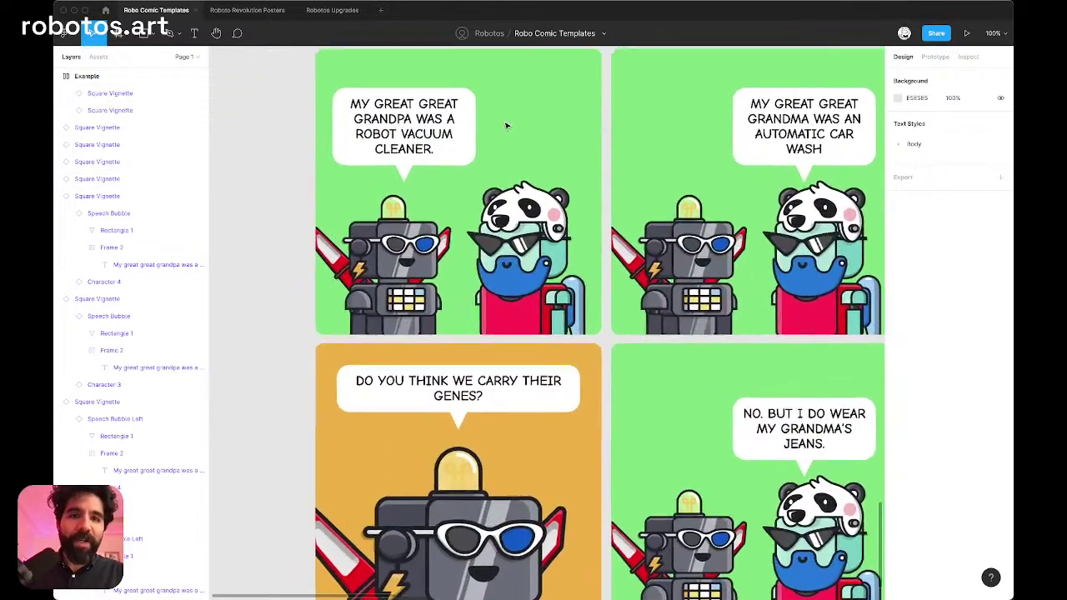
pyautogui.scroll(1, 398, 155)
pyautogui.hscroll(2, 393, 158)
pyautogui.scroll(-1, 393, 158)
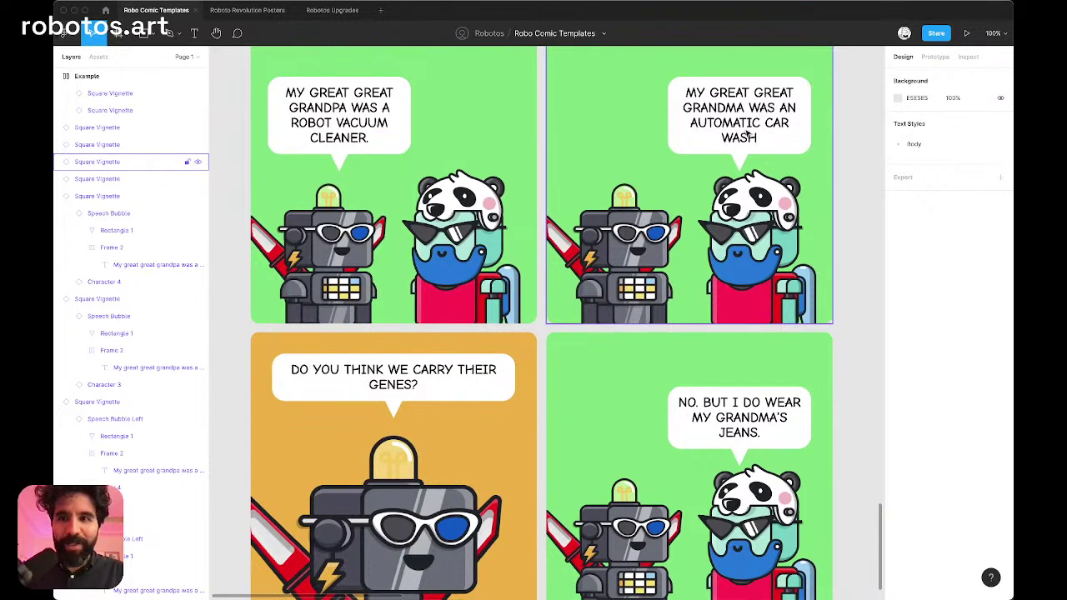
pyautogui.scroll(-2, 506, 265)
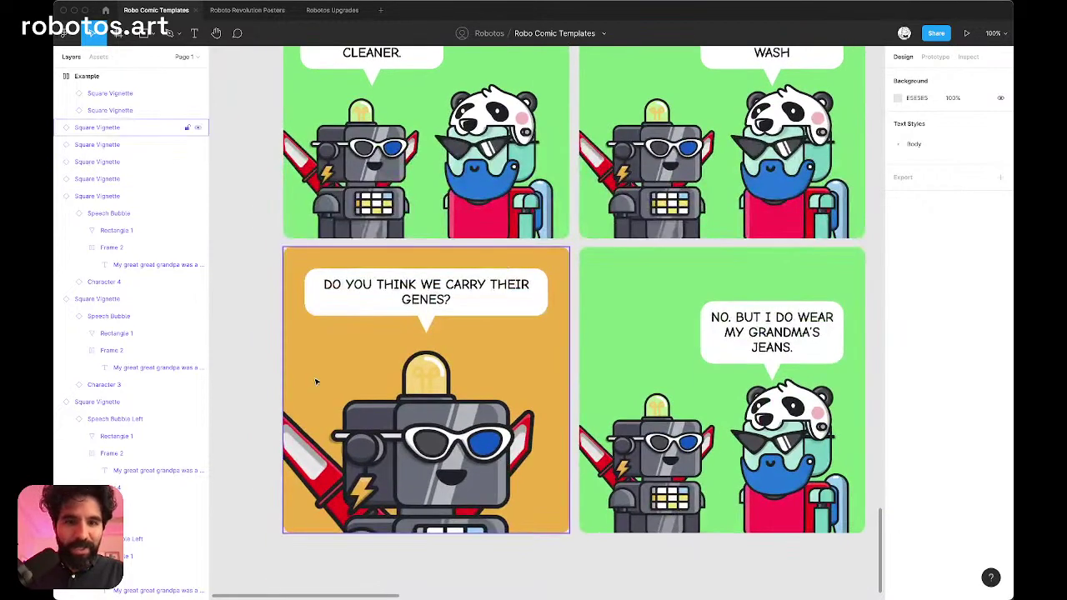
pyautogui.keyDown('ctrl'); pyautogui.scroll(1, 318, 379); pyautogui.keyUp('ctrl')
pyautogui.keyDown('ctrl'); pyautogui.scroll(3, 317, 379); pyautogui.keyUp('ctrl')
pyautogui.hscroll(5, 424, 353)
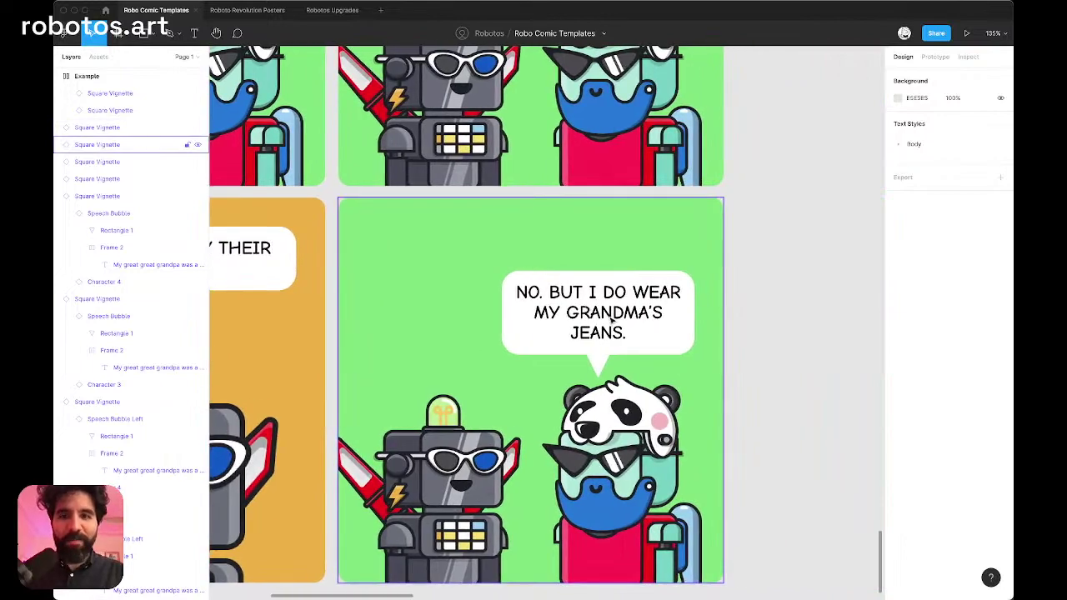
pyautogui.keyDown('ctrl'); pyautogui.scroll(-5, 793, 275); pyautogui.keyUp('ctrl')
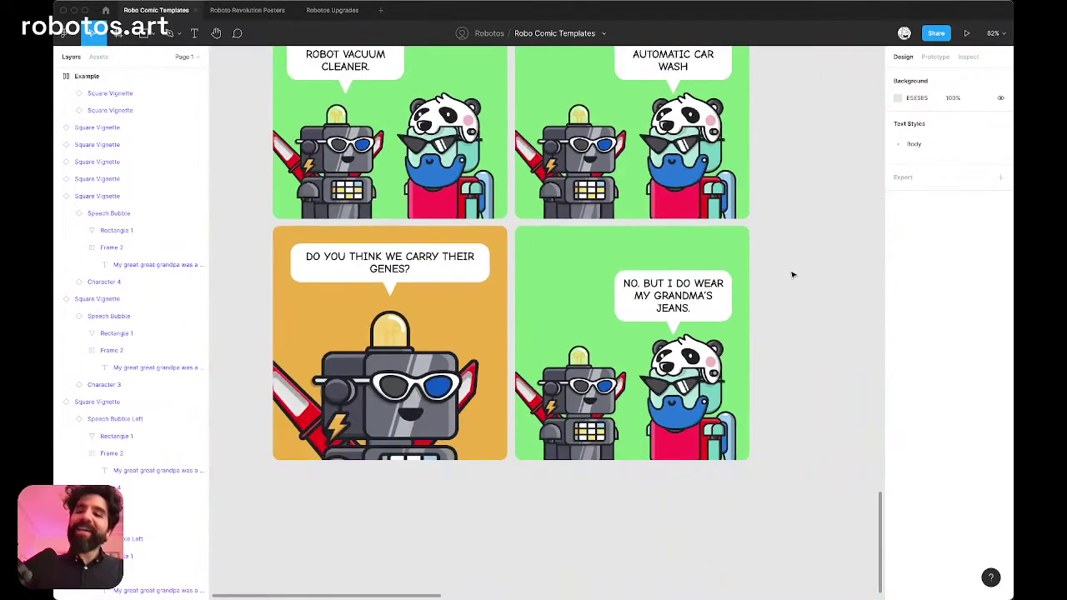
pyautogui.scroll(3, 793, 275)
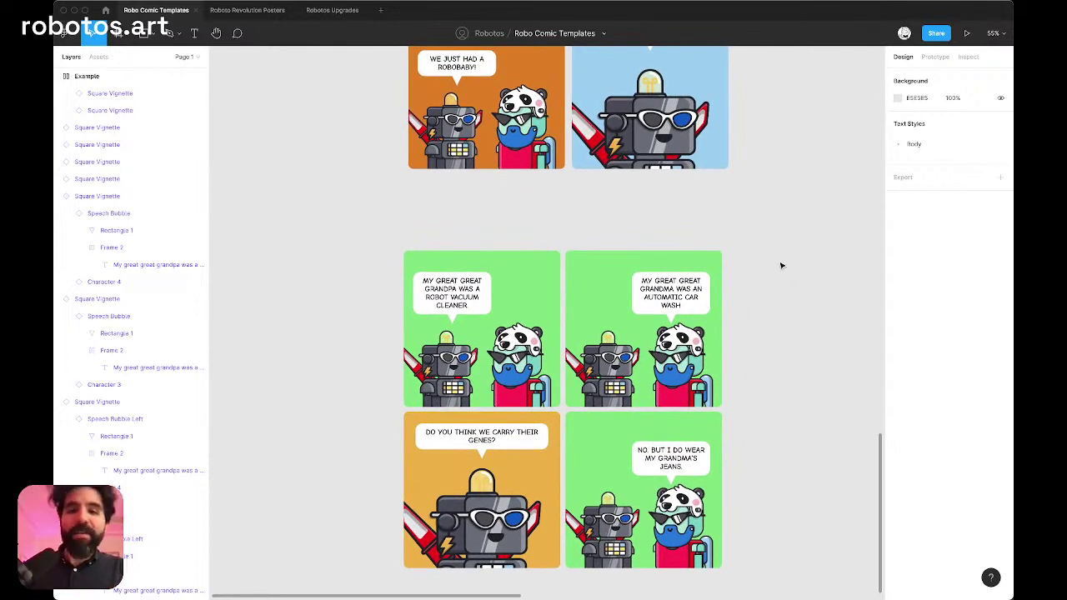
# Step: Cut the three finished comics below the Square Vignette component set from the page, including the Example frame
pyautogui.keyDown('ctrl'); pyautogui.scroll(-3, 764, 262); pyautogui.keyUp('ctrl')
pyautogui.scroll(5, 764, 262)
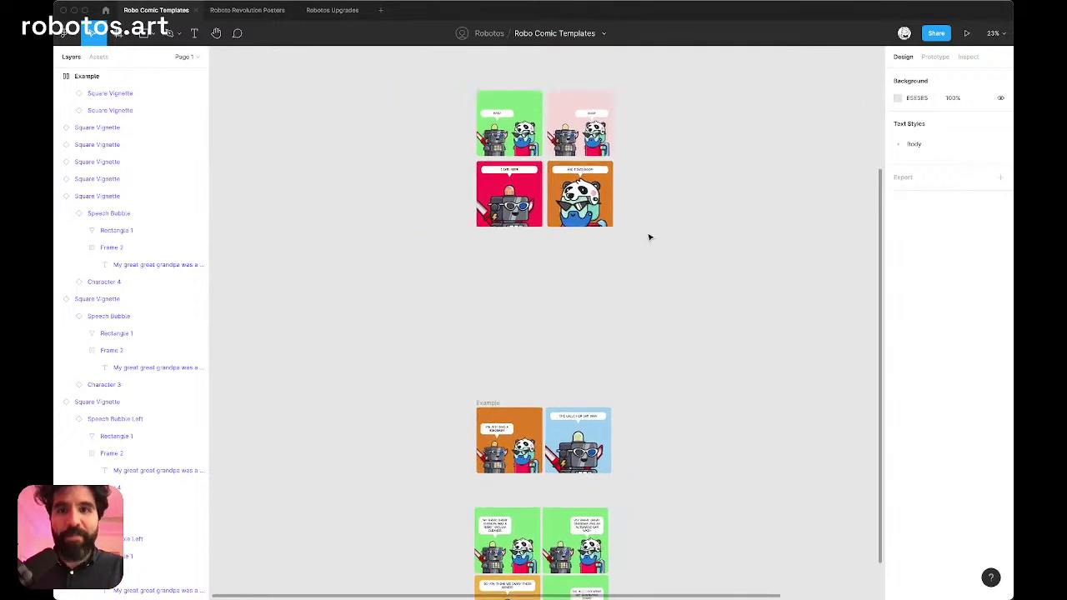
pyautogui.scroll(2, 649, 237)
pyautogui.scroll(-3, 649, 237)
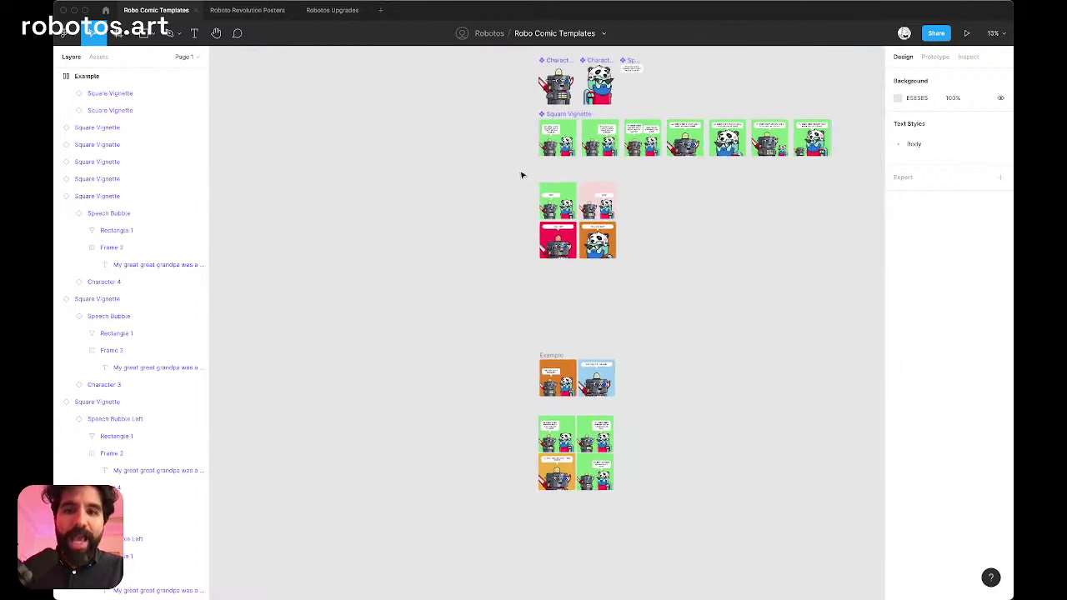
pyautogui.moveTo(521, 171); pyautogui.dragTo(659, 291)
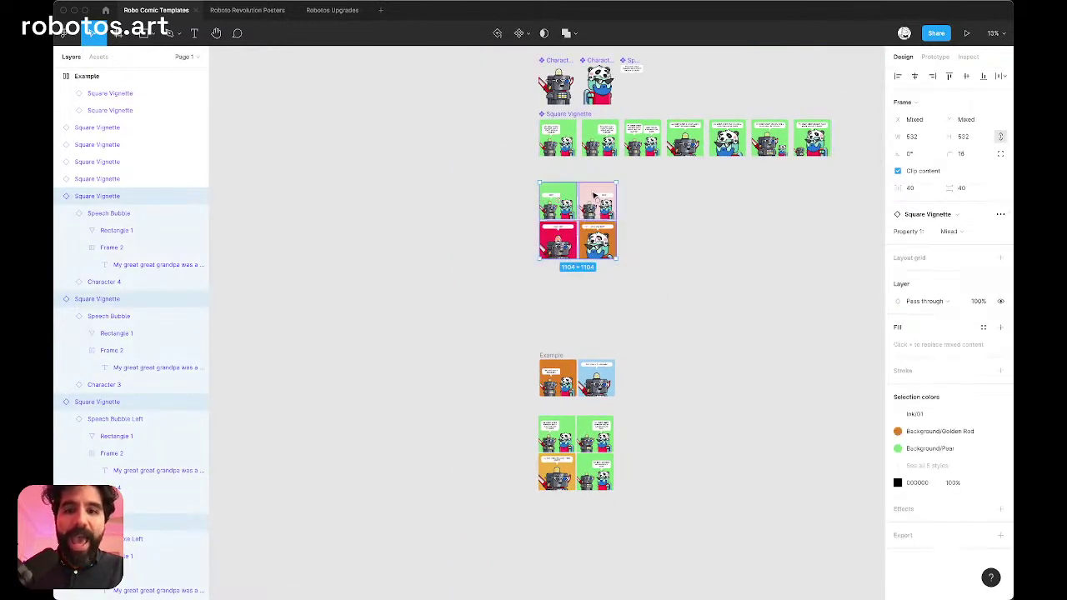
pyautogui.moveTo(591, 184); pyautogui.dragTo(665, 362)
pyautogui.press('super+z')
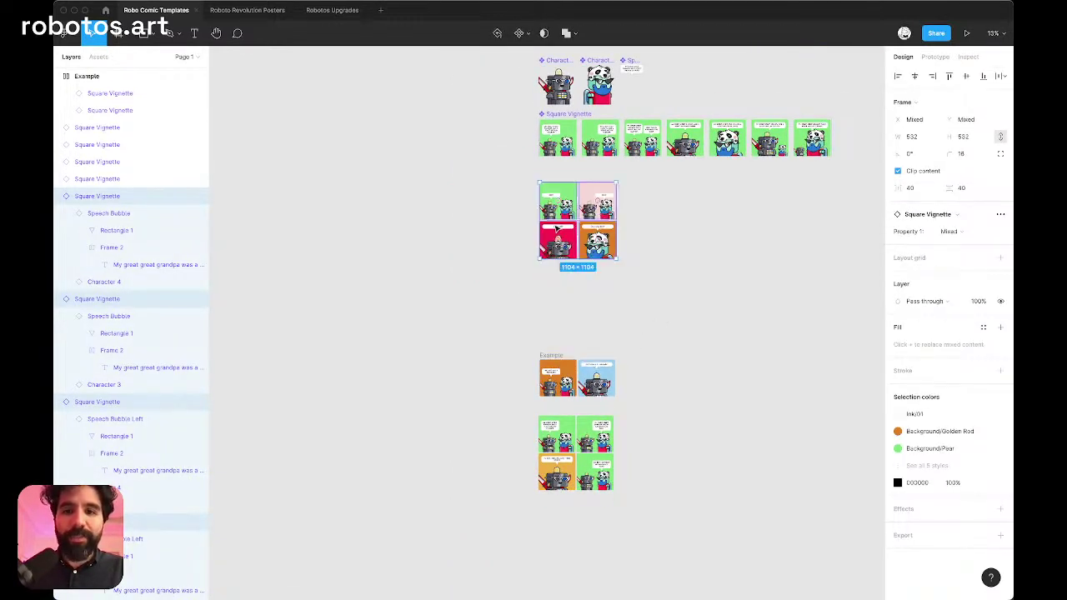
pyautogui.moveTo(566, 193); pyautogui.dragTo(463, 358)
pyautogui.scroll(-2, 463, 359)
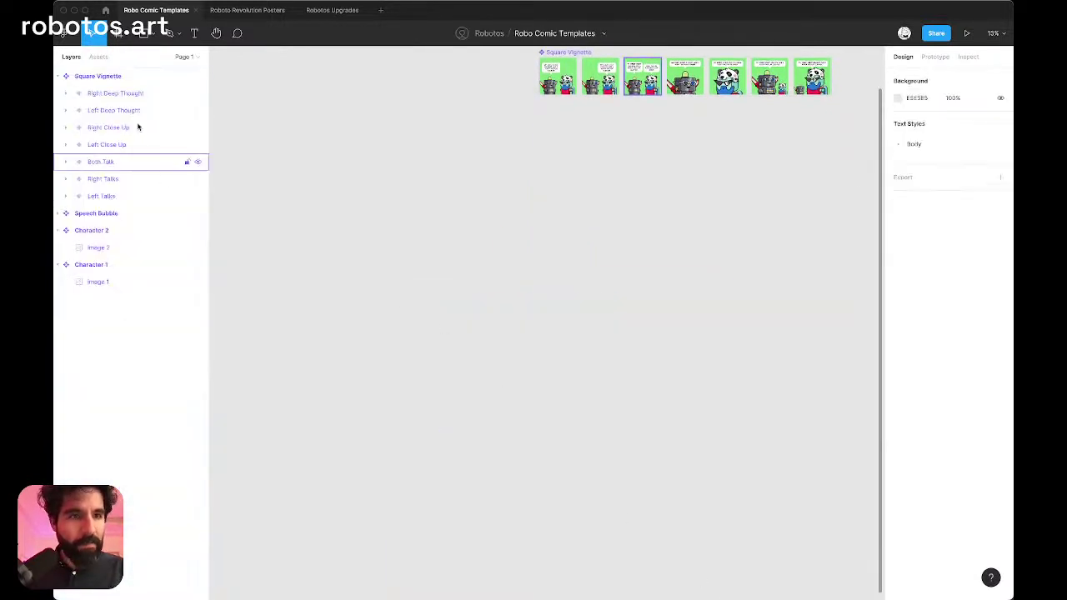
# Step: Create a page named BAD EXAMPLES and paste the cut comics into it
pyautogui.click(185, 58)
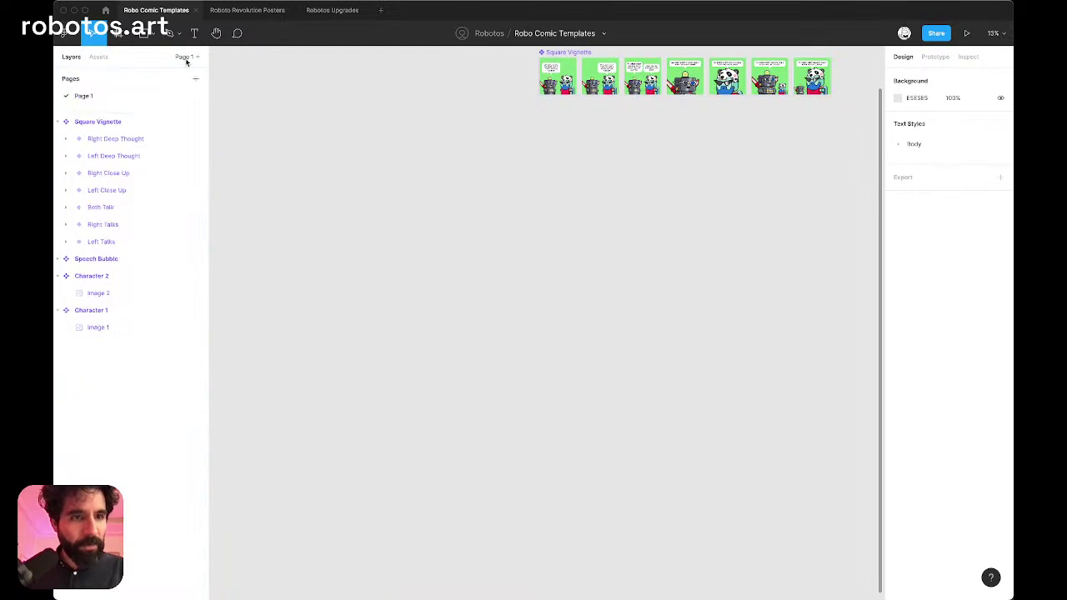
pyautogui.click(197, 80)
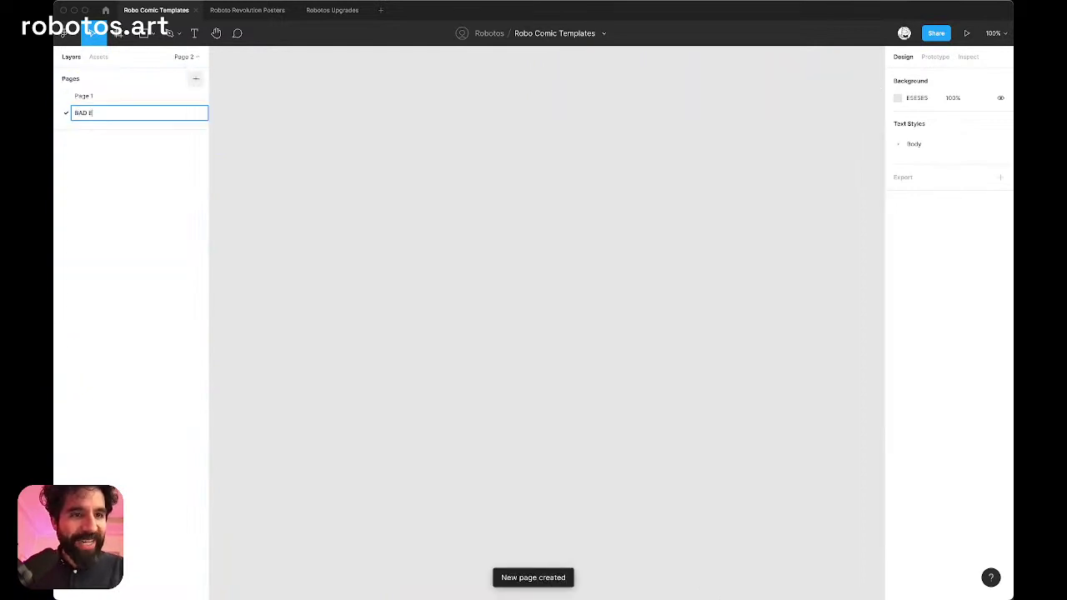
pyautogui.write('BAD EXAMPLES')
pyautogui.press('Return')
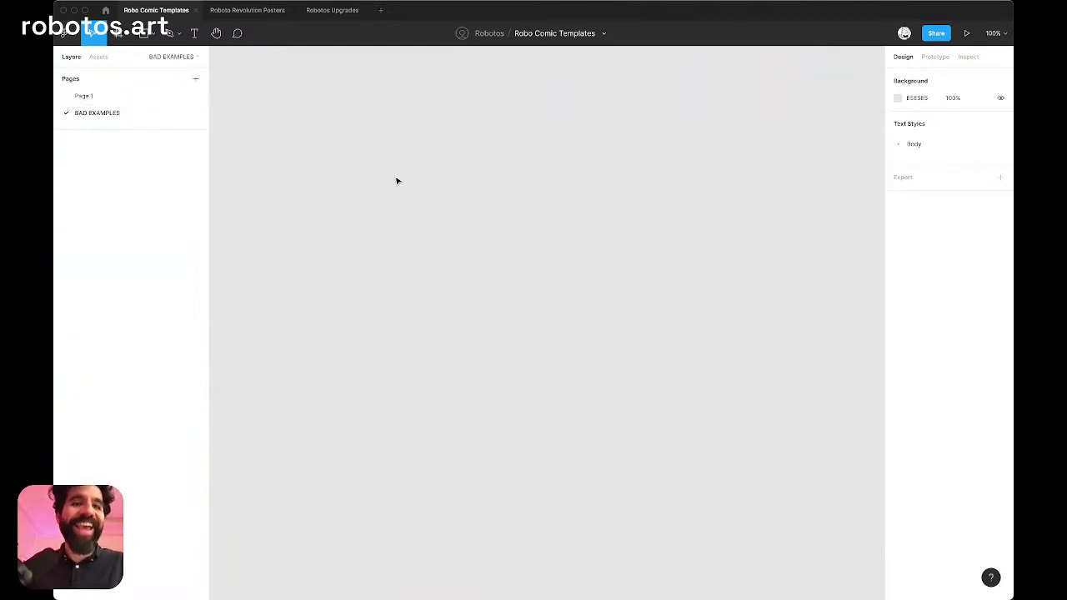
pyautogui.hotkey('ctrl', 'v')
# Step: Rename Page 1 as TEMPLATE and fit its remaining components in the view
pyautogui.click(83, 96)
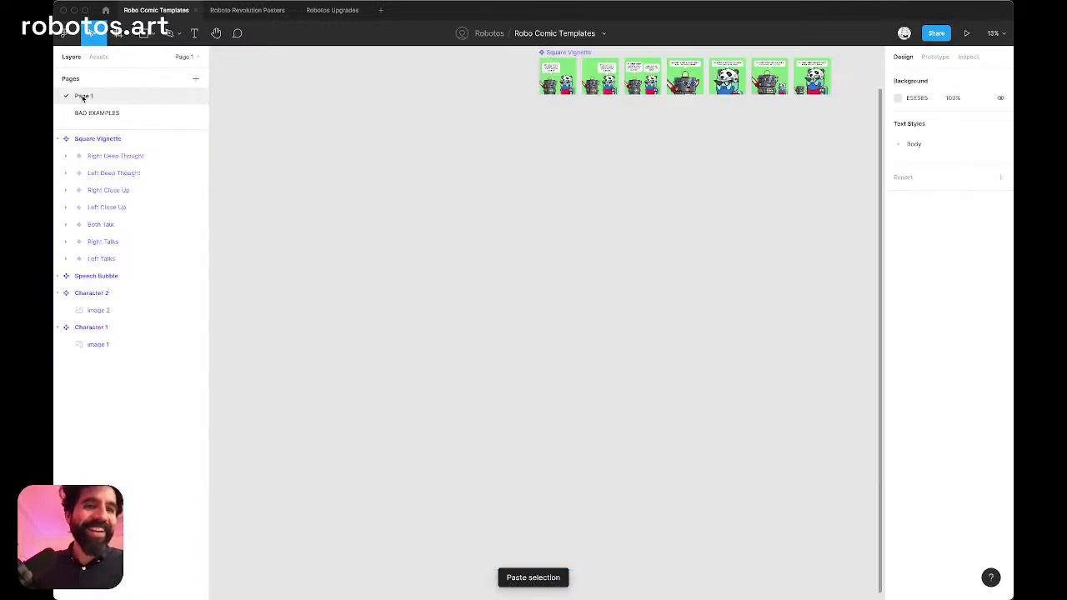
pyautogui.doubleClick(82, 97)
pyautogui.write('TEMPLATE')
pyautogui.press('Return')
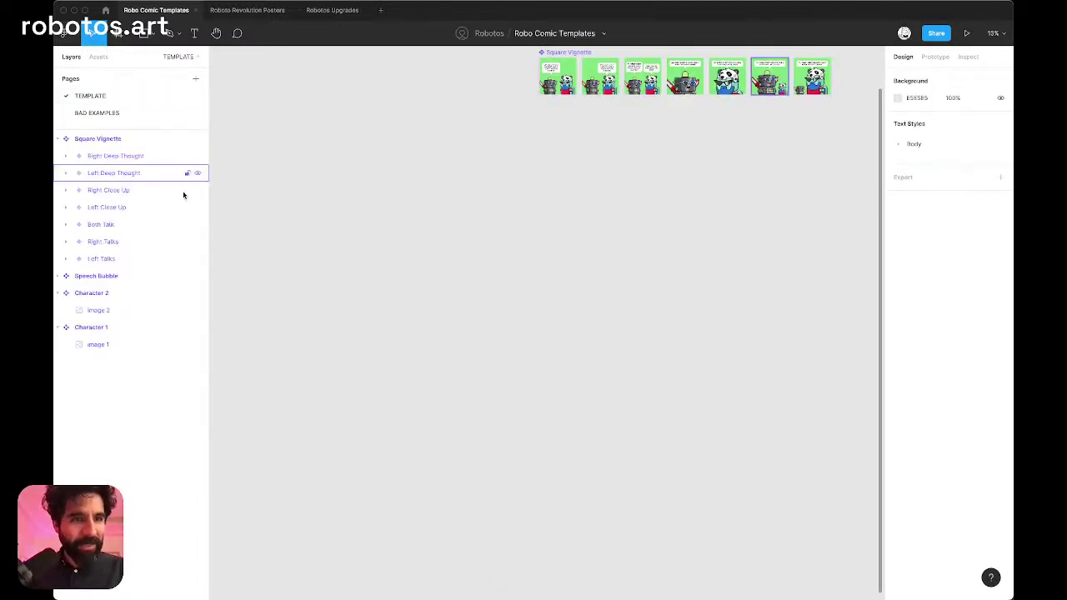
pyautogui.scroll(3, 352, 176)
pyautogui.hotkey('shift', '1')
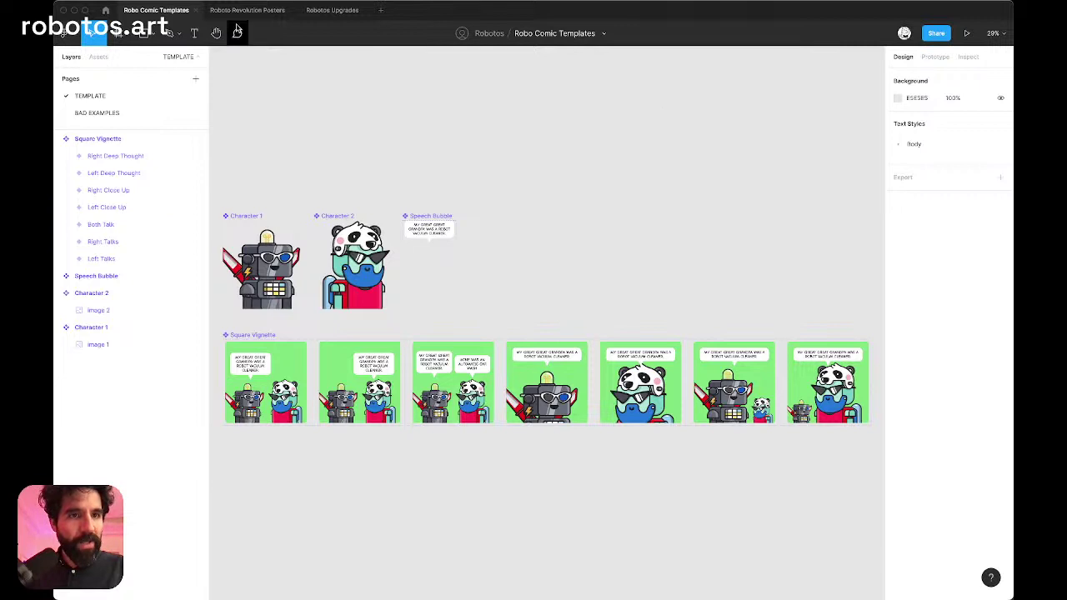
# Step: Switch to the Roboto Revolution Posters file and inspect the image inside its Head component
pyautogui.click(260, 10)
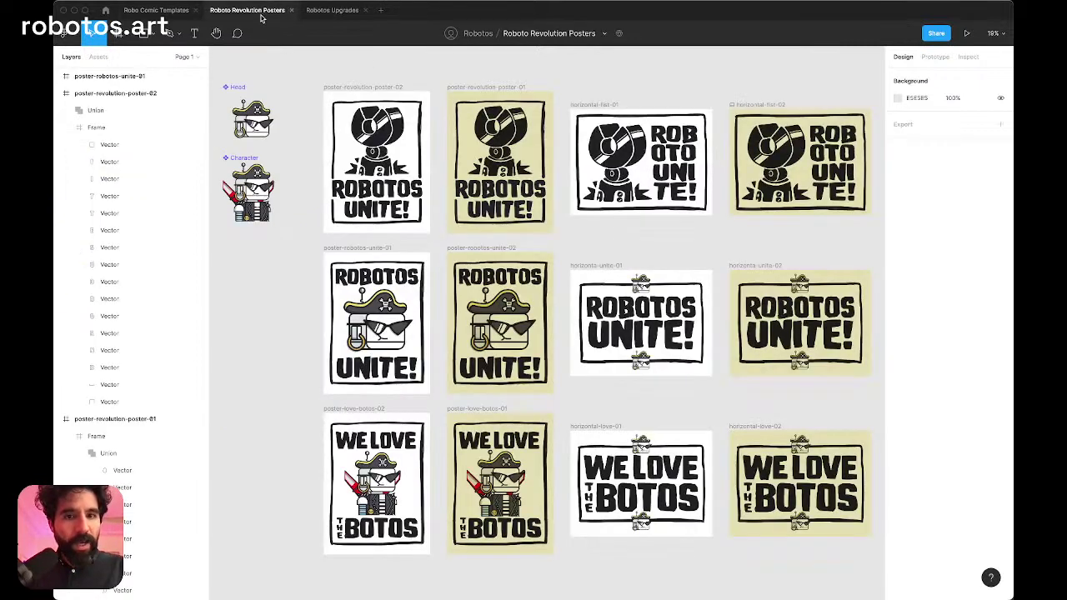
pyautogui.hotkey('shift', '1')
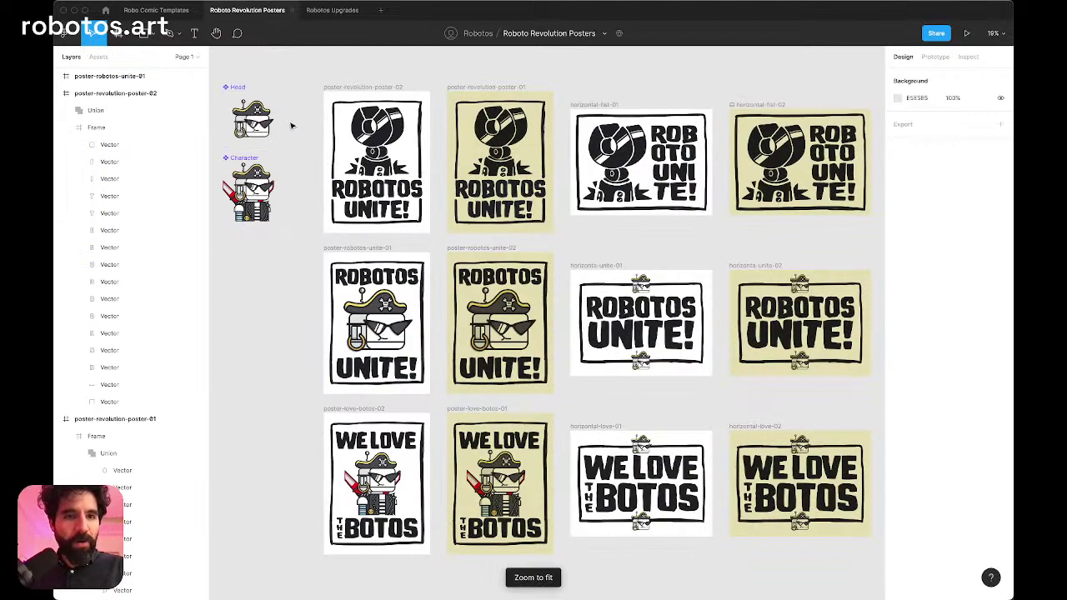
pyautogui.scroll(10, 221, 125)
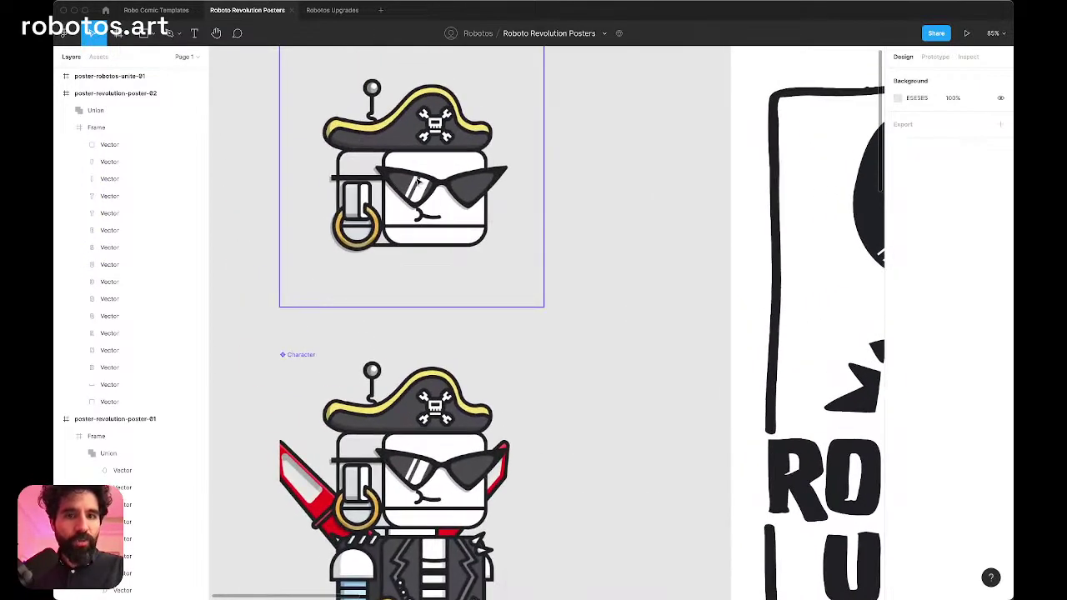
pyautogui.click(419, 181)
pyautogui.scroll(-10, 418, 181)
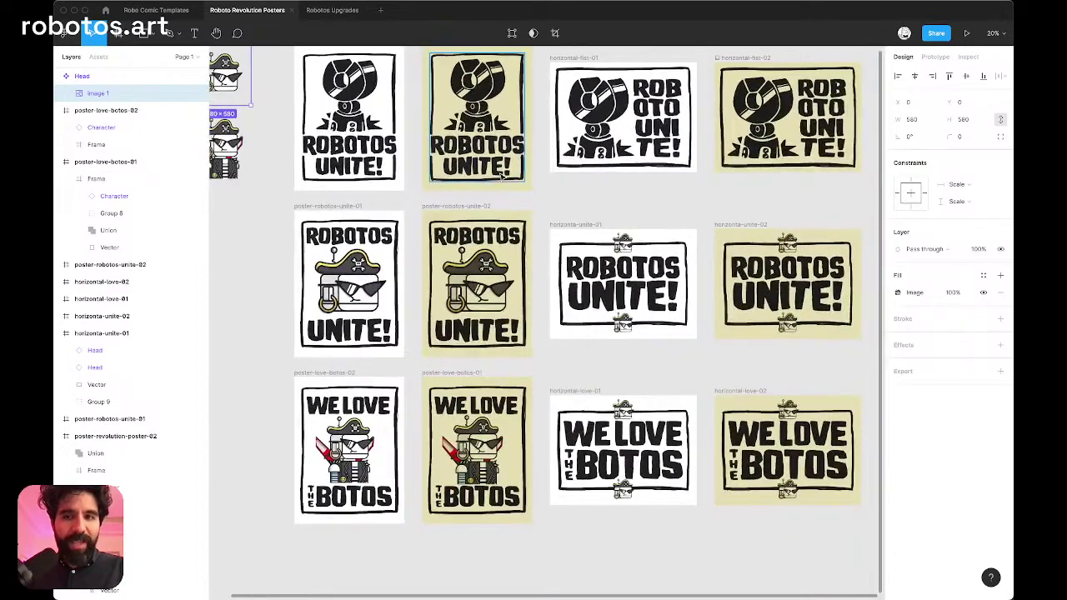
# Step: Examine the vertical revolution, unite and love poster designs in their white and beige versions
pyautogui.scroll(2, 503, 177)
pyautogui.hscroll(1, 503, 177)
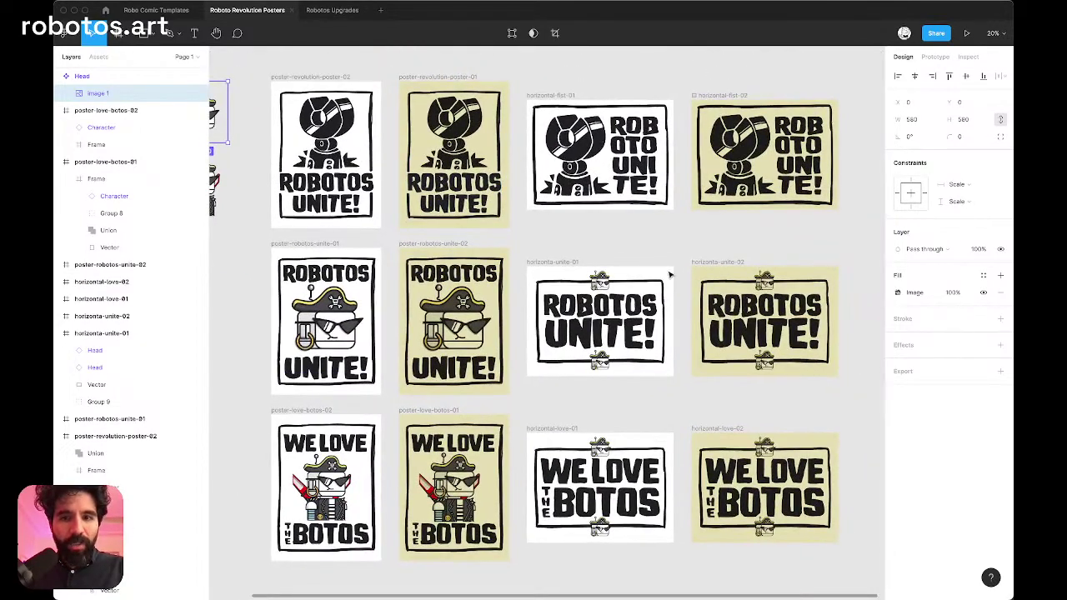
pyautogui.scroll(1, 400, 105)
pyautogui.hscroll(-1, 399, 106)
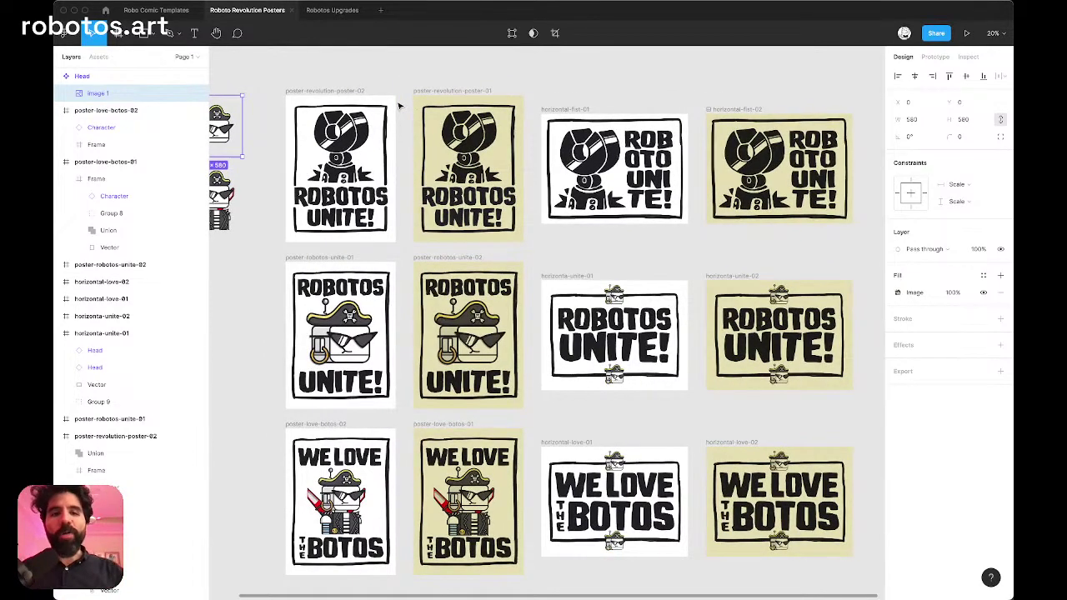
pyautogui.scroll(5, 399, 106)
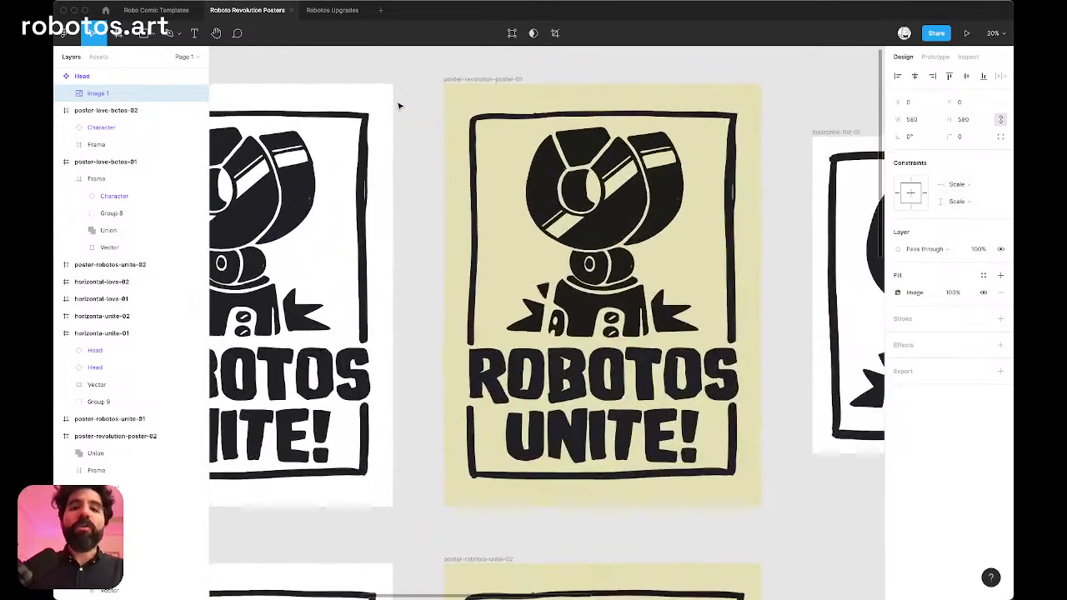
pyautogui.scroll(1, 399, 106)
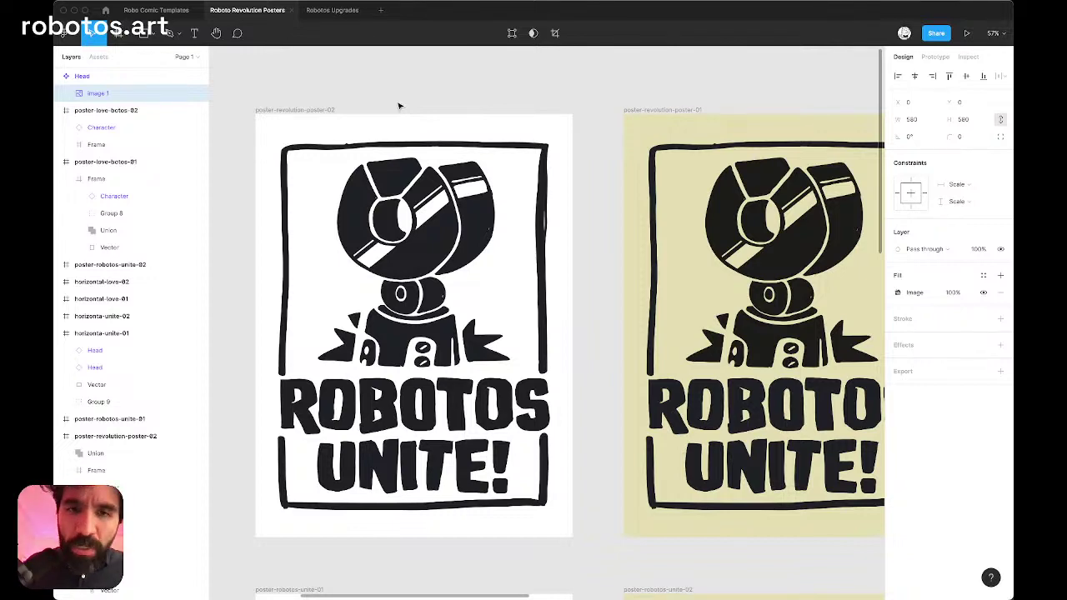
pyautogui.scroll(-5, 398, 106)
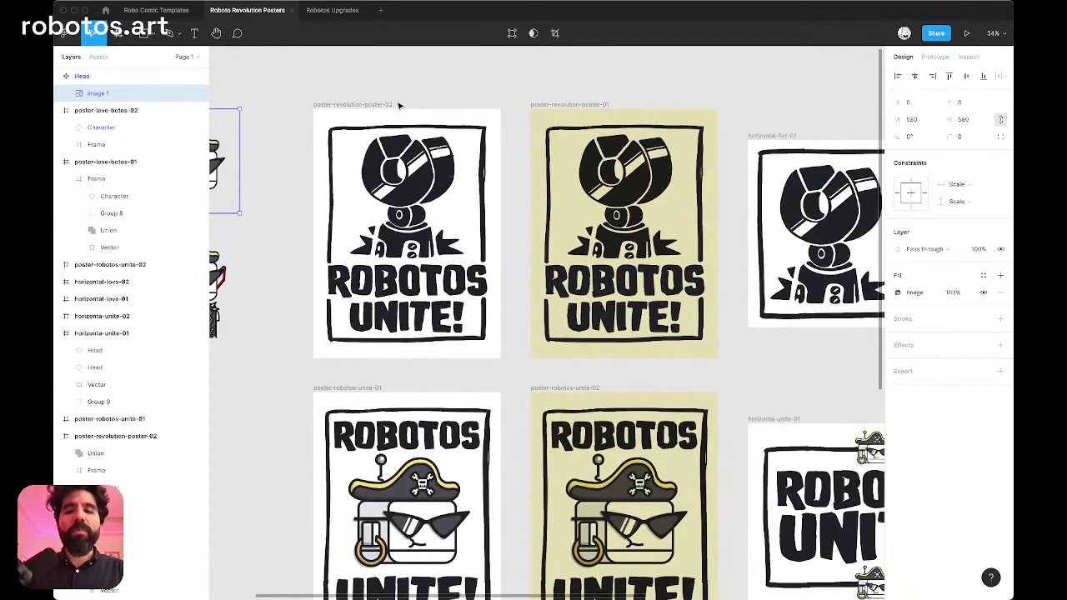
pyautogui.scroll(-5, 398, 106)
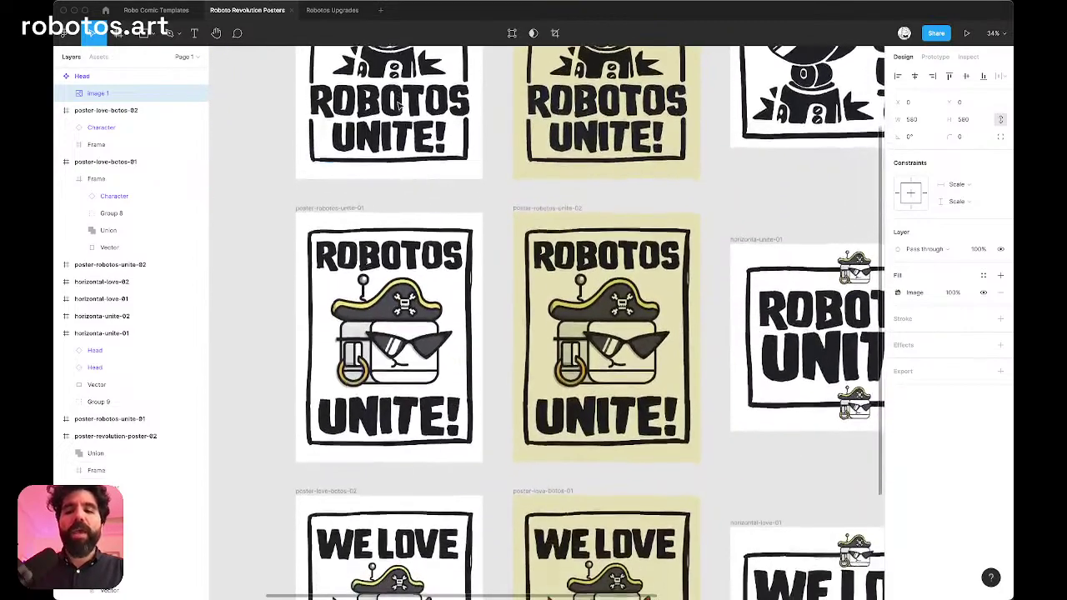
pyautogui.scroll(-4, 398, 106)
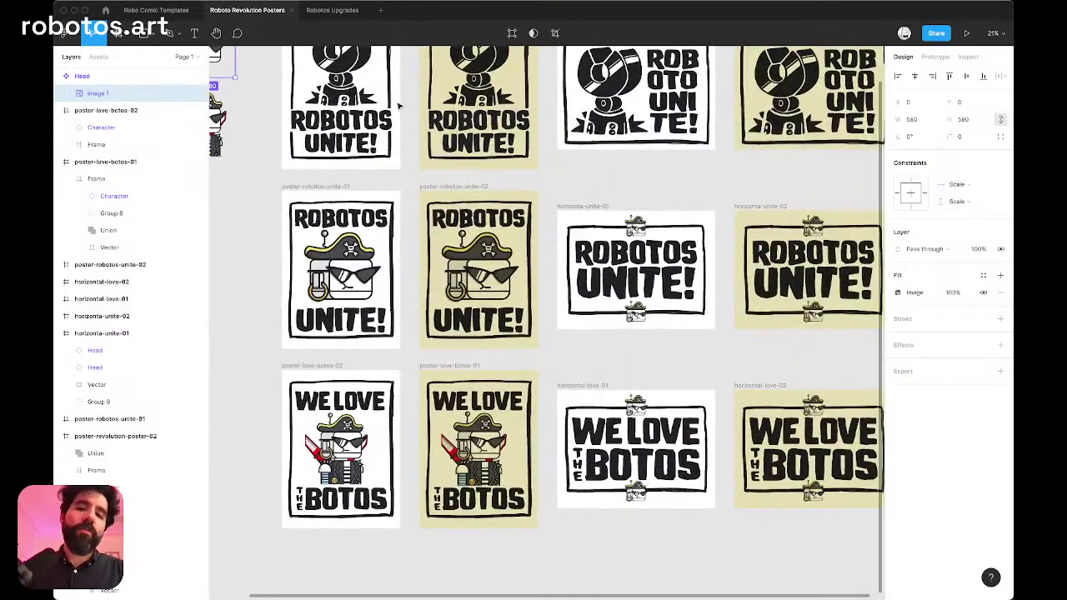
# Step: Review the horizontal posters alongside the Head and Character components that supply their robot artwork
pyautogui.hscroll(3, 398, 106)
pyautogui.scroll(1, 399, 106)
pyautogui.hscroll(1, 398, 106)
pyautogui.scroll(1, 398, 106)
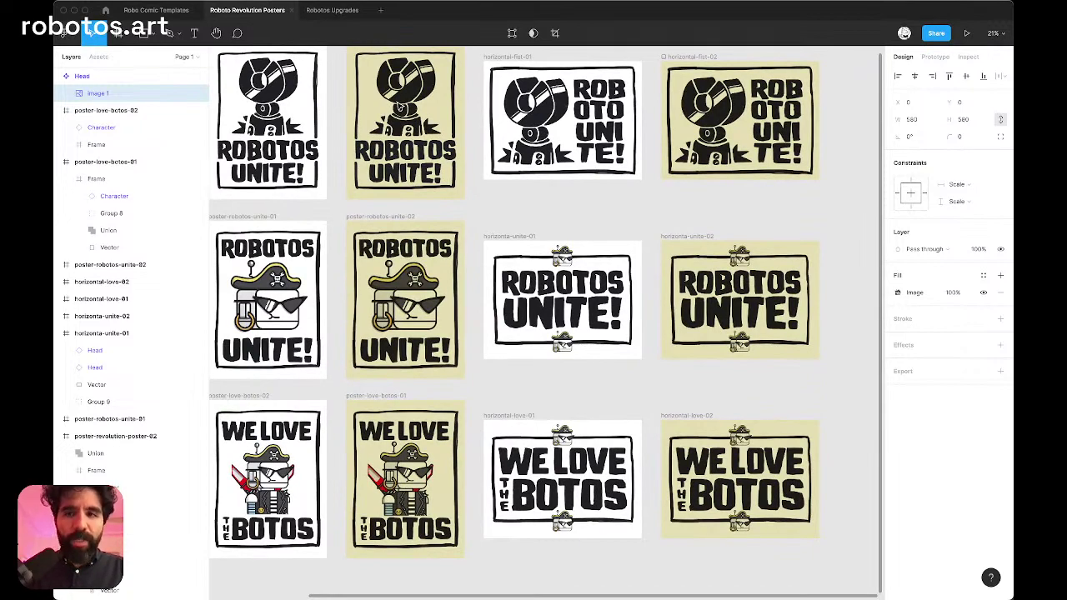
pyautogui.hscroll(-1, 399, 106)
pyautogui.scroll(1, 398, 106)
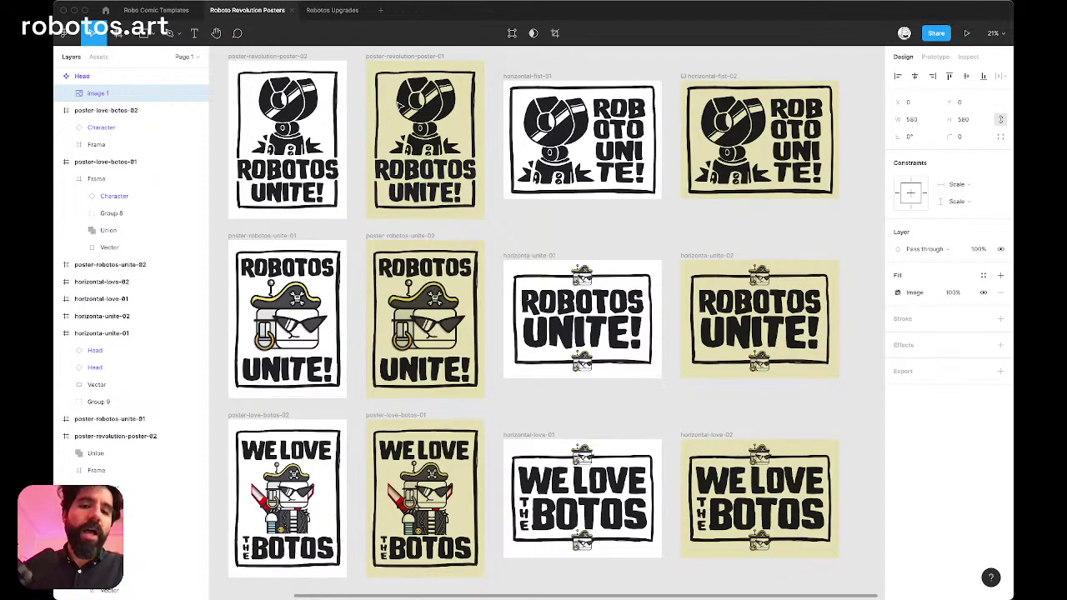
pyautogui.hscroll(-15, 423, 221)
pyautogui.scroll(5, 424, 221)
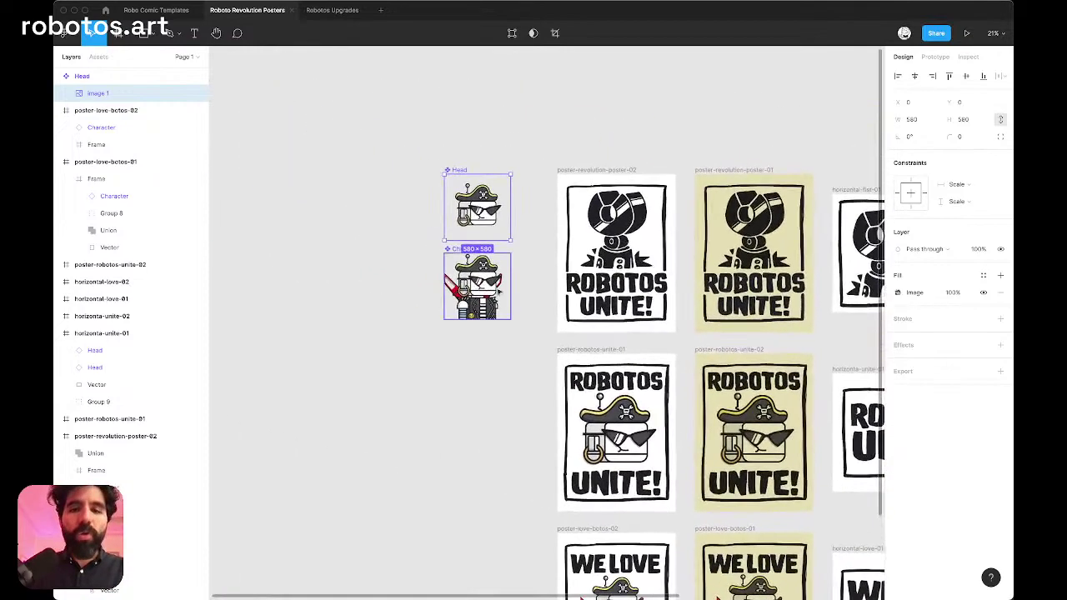
pyautogui.hscroll(11, 500, 290)
pyautogui.scroll(-5, 500, 290)
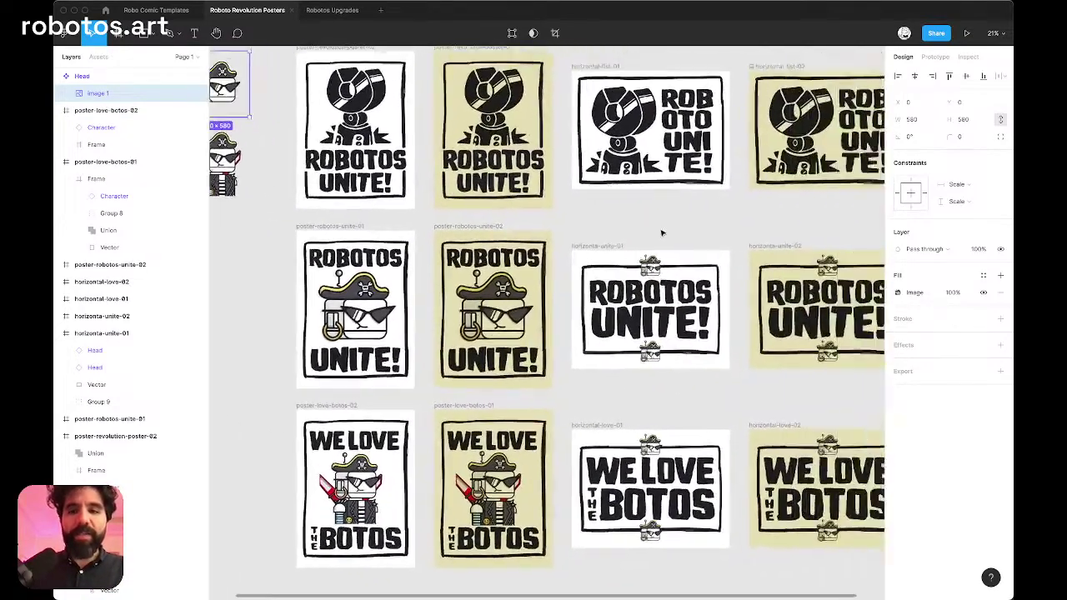
pyautogui.scroll(1, 662, 233)
pyautogui.hscroll(3, 662, 233)
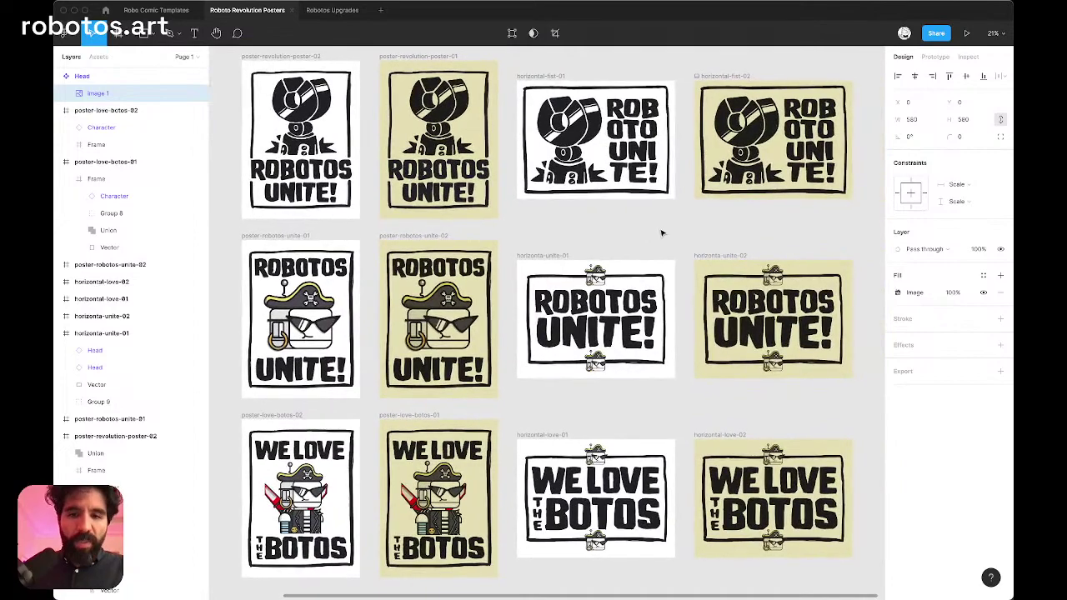
# Step: Switch to the Your Roboto page in the browser and review the image versions down to the Transparent Head PNG
pyautogui.press('super+Tab')
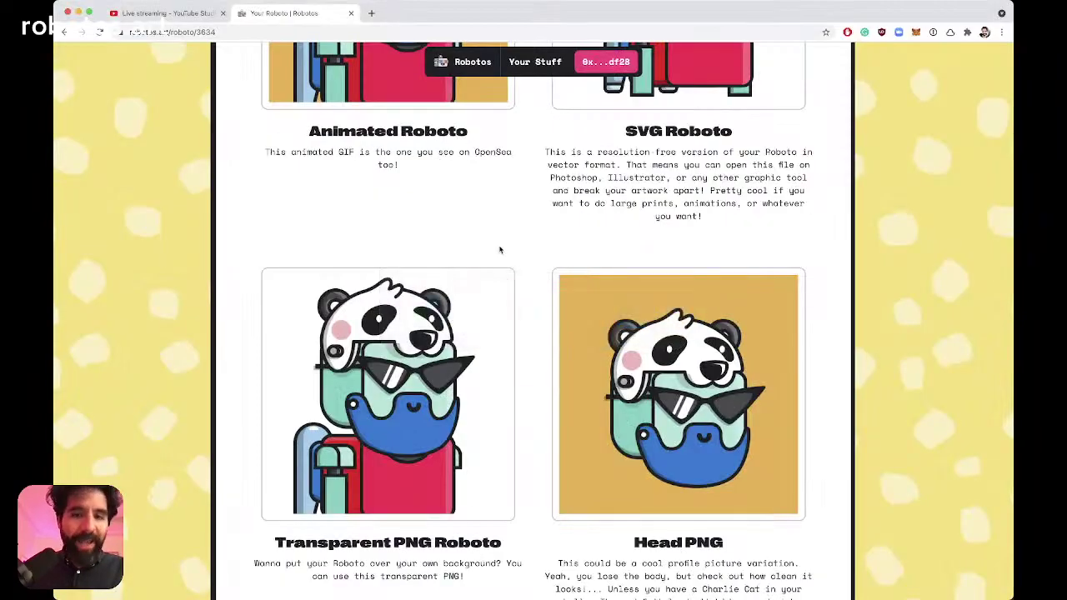
pyautogui.scroll(-5, 500, 248)
pyautogui.scroll(2, 500, 248)
pyautogui.scroll(-5, 500, 247)
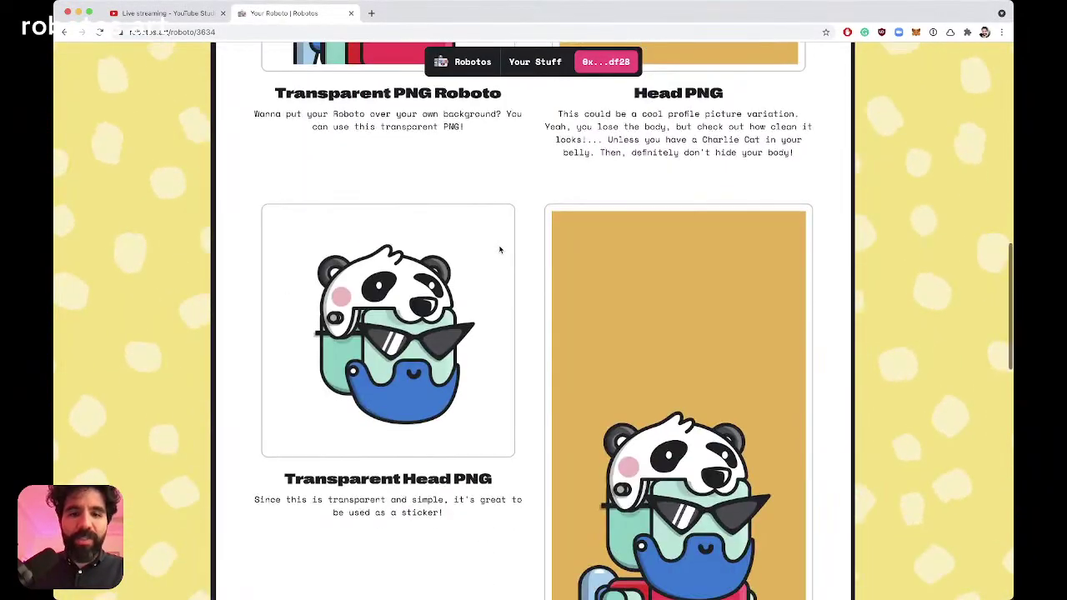
# Step: Copy the Transparent Head PNG and paste it over the image in the Head component of the Roboto Revolution Posters file
pyautogui.rightClick(400, 311)
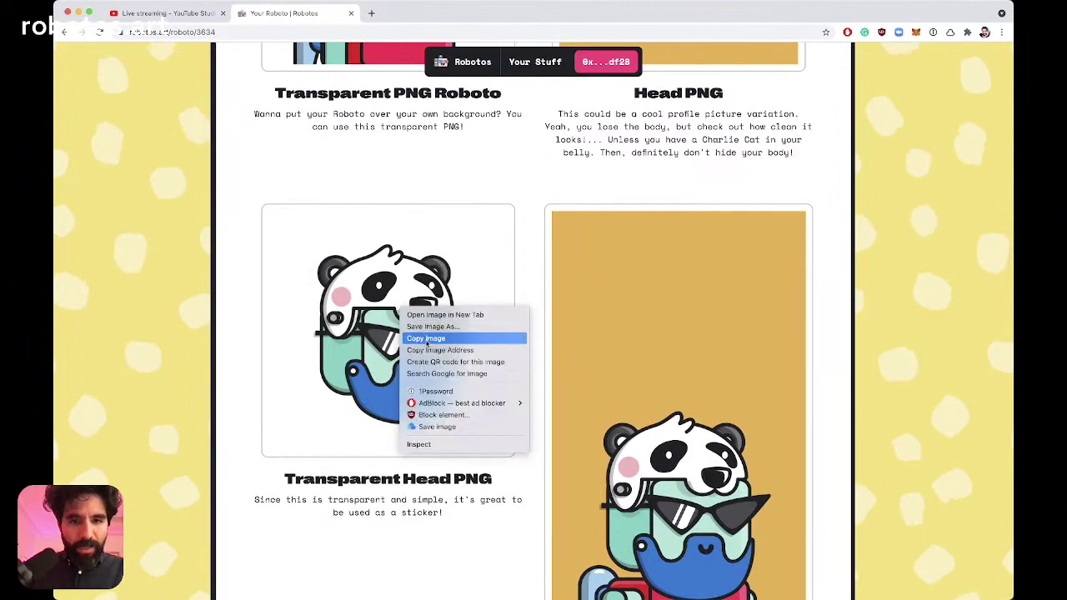
pyautogui.click(417, 339)
pyautogui.press('super+Tab')
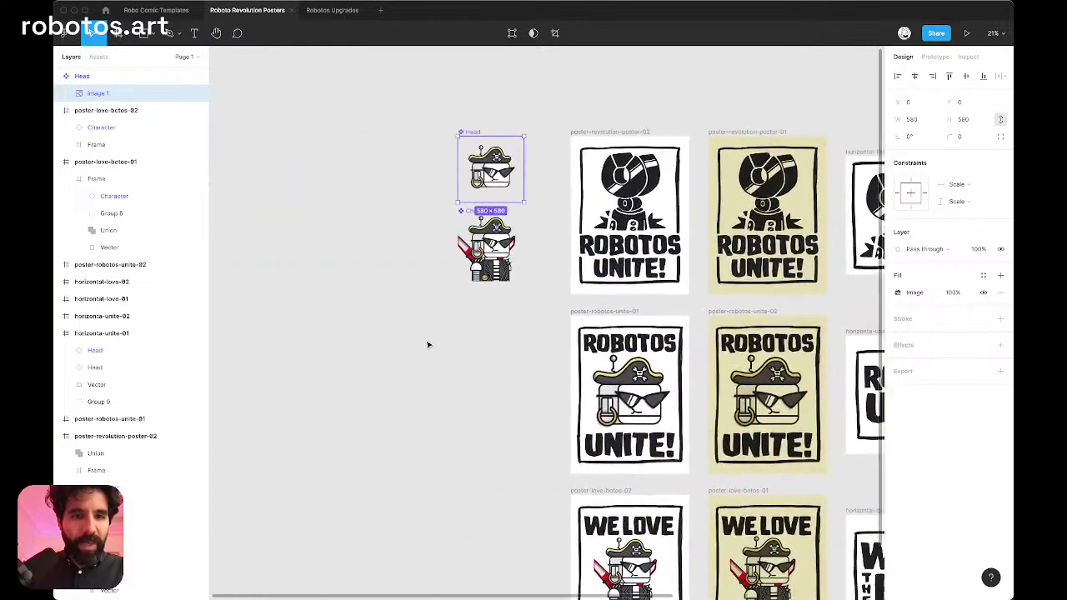
pyautogui.scroll(5, 516, 191)
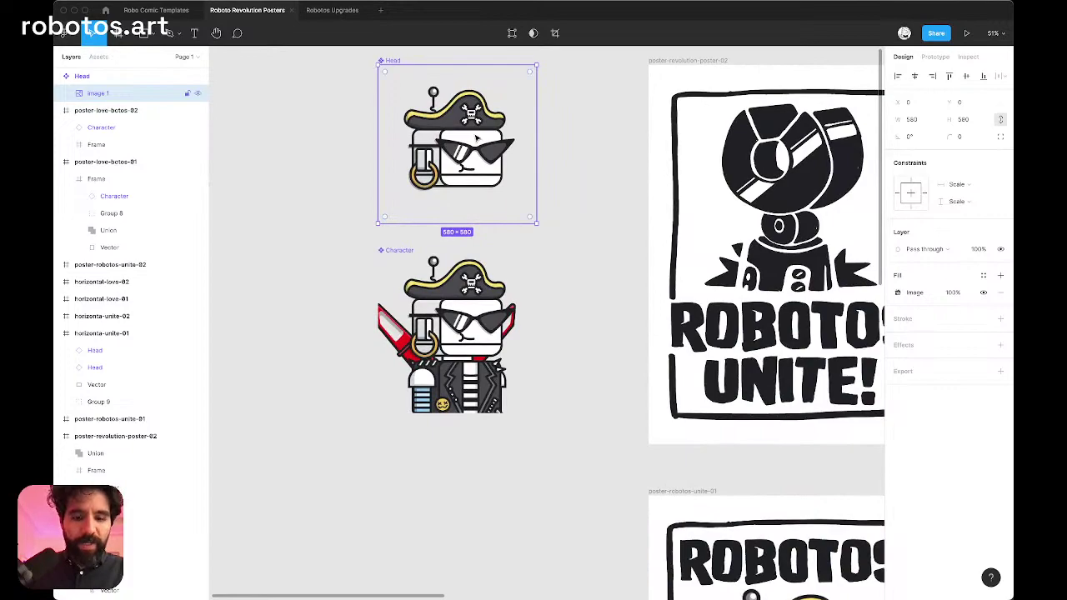
pyautogui.scroll(-5, 570, 166)
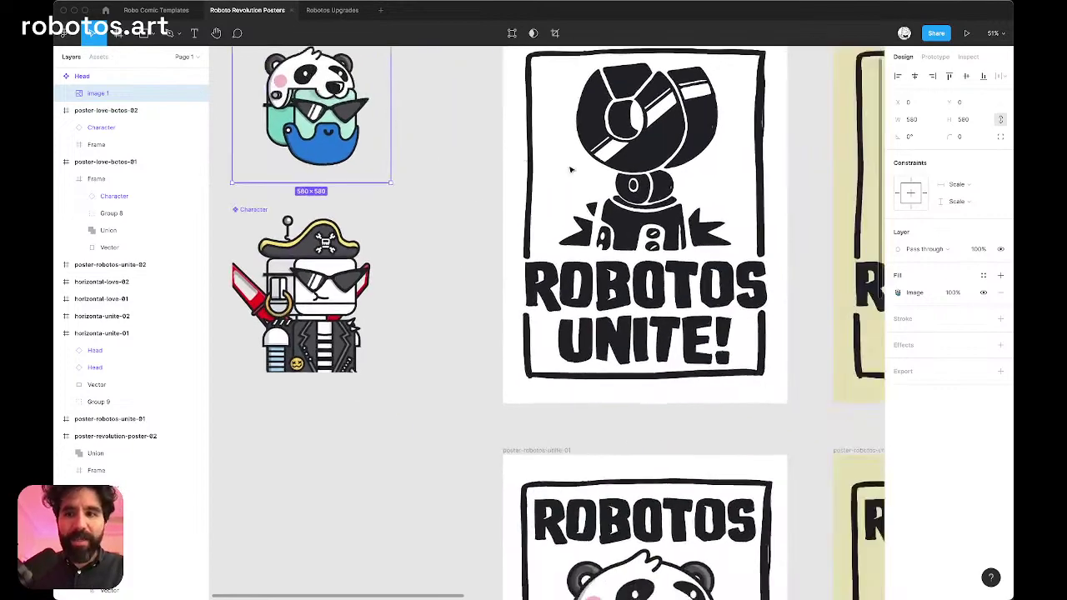
# Step: Examine the new head across the unite and love posters, and compare the Your Roboto images with the Head and Character components
pyautogui.scroll(-3, 569, 167)
pyautogui.hscroll(3, 569, 166)
pyautogui.scroll(3, 412, 245)
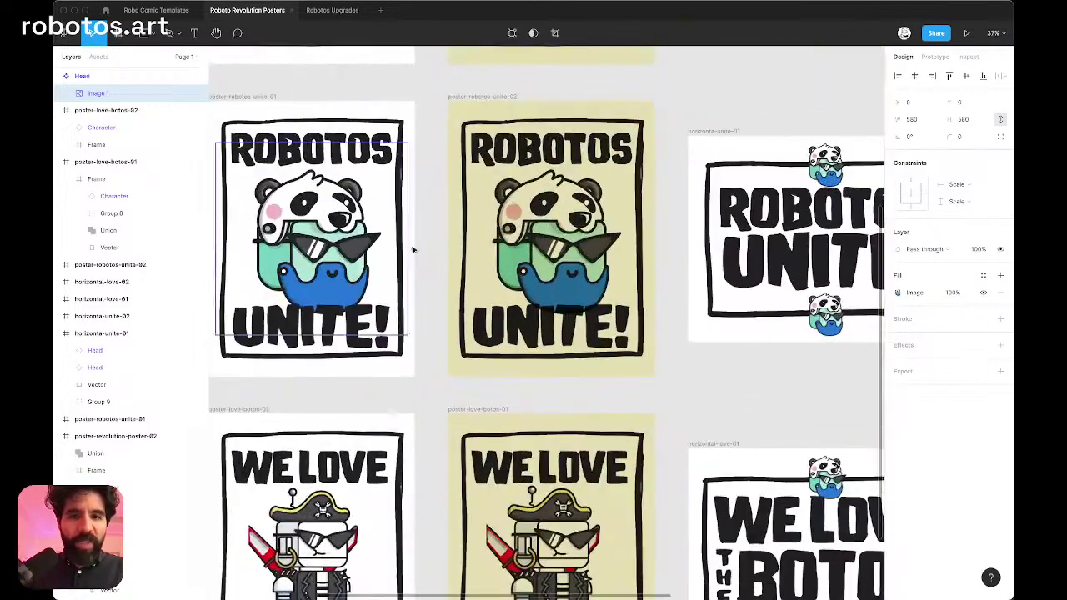
pyautogui.hscroll(-3, 518, 269)
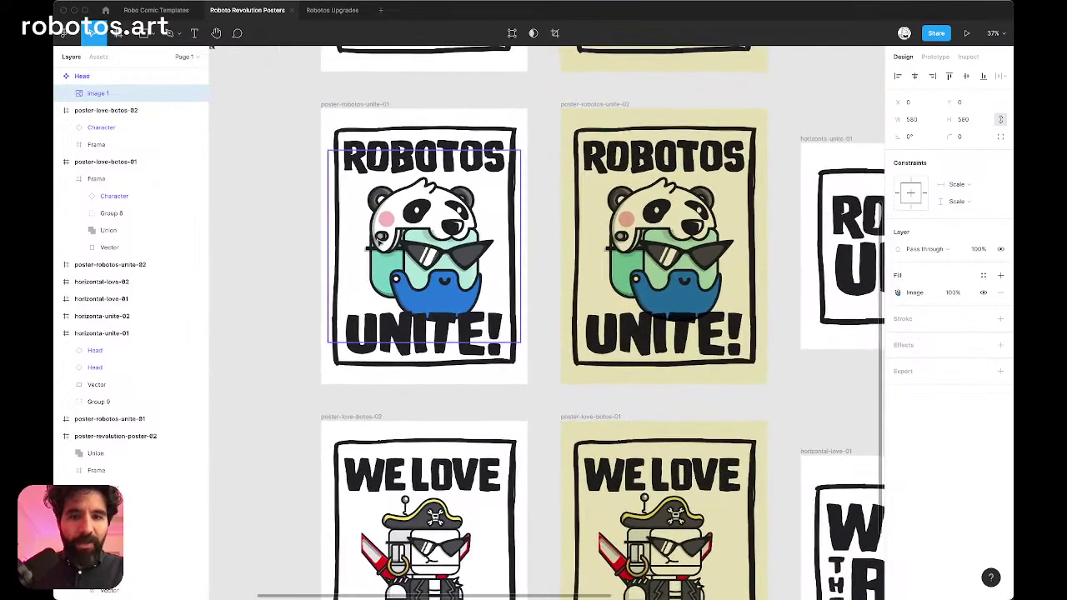
pyautogui.scroll(-5, 518, 261)
pyautogui.press('super+Tab')
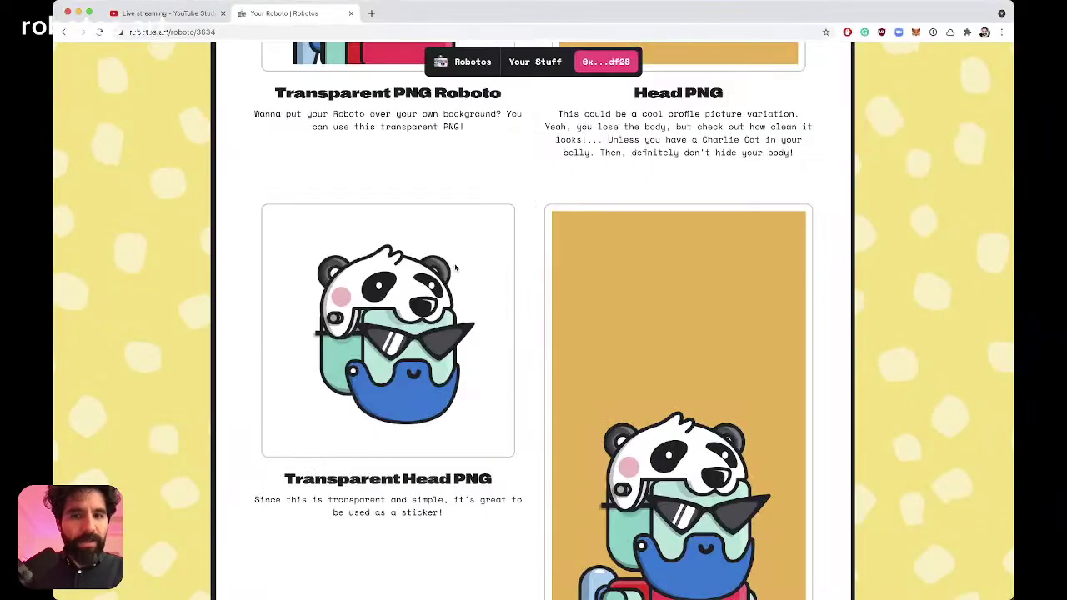
pyautogui.scroll(5, 313, 239)
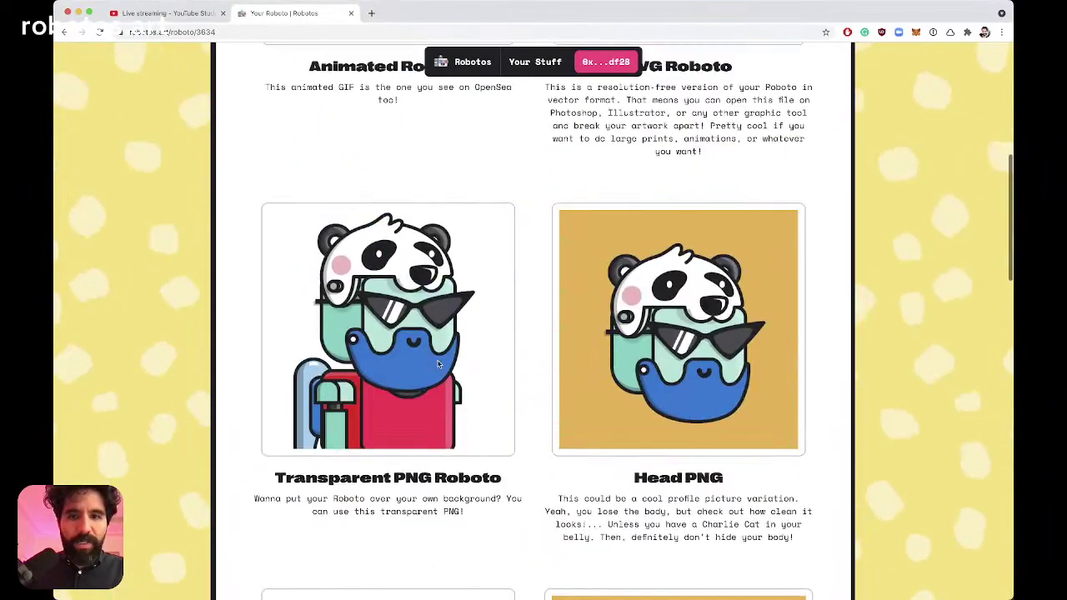
pyautogui.press('super+Tab')
pyautogui.scroll(3, 375, 329)
pyautogui.scroll(3, 375, 329)
pyautogui.hscroll(-2, 374, 329)
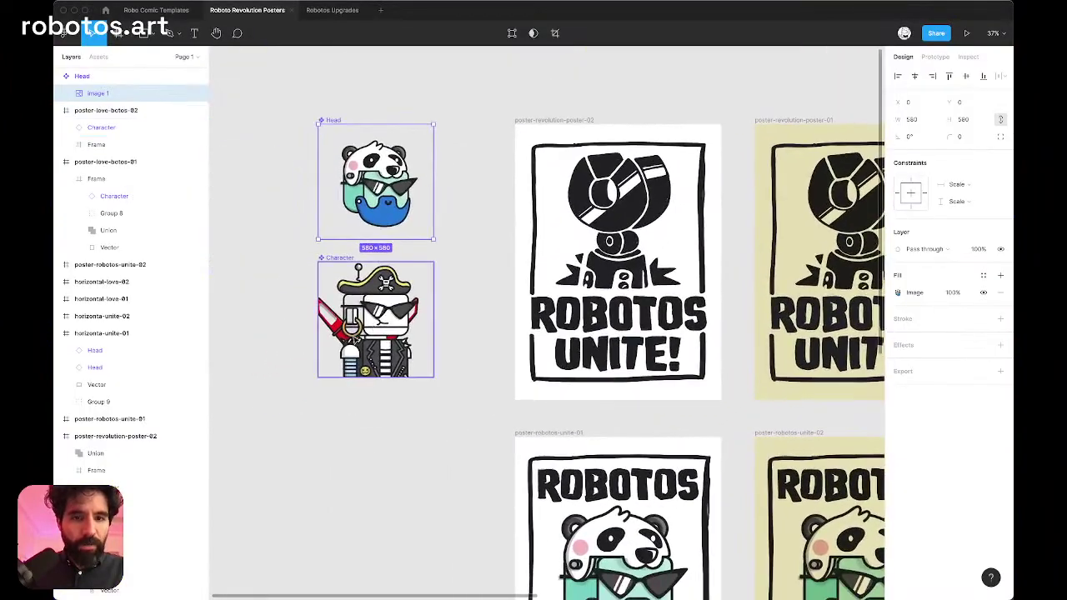
# Step: Copy the Transparent PNG Roboto from the Your Roboto page and paste it over the image in the Character component
pyautogui.press('super+Tab')
pyautogui.scroll(4, 659, 315)
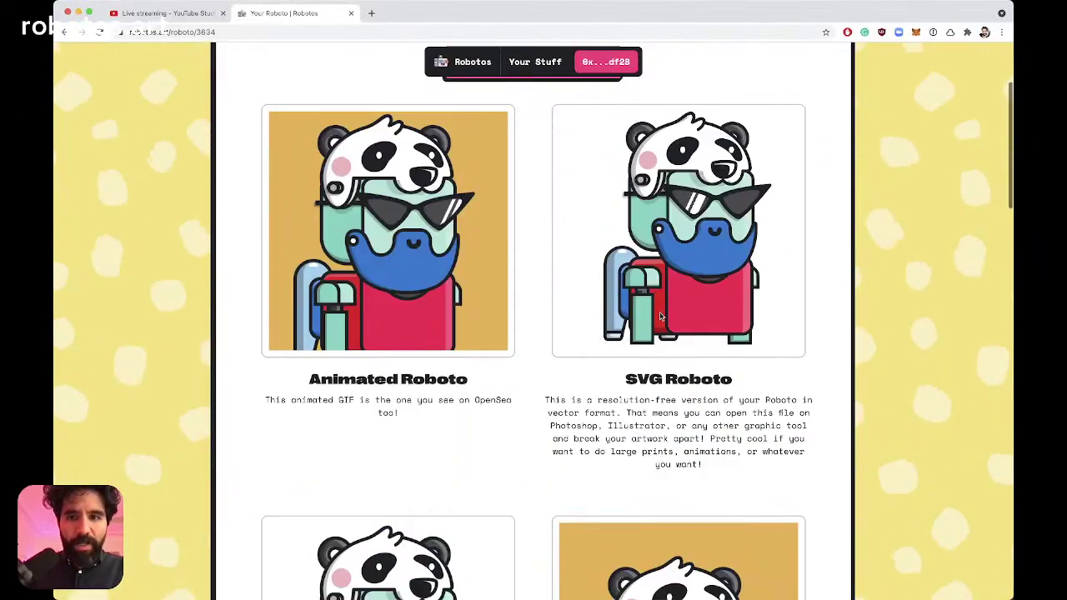
pyautogui.scroll(2, 659, 315)
pyautogui.scroll(-5, 659, 315)
pyautogui.scroll(-5, 659, 313)
pyautogui.scroll(3, 659, 312)
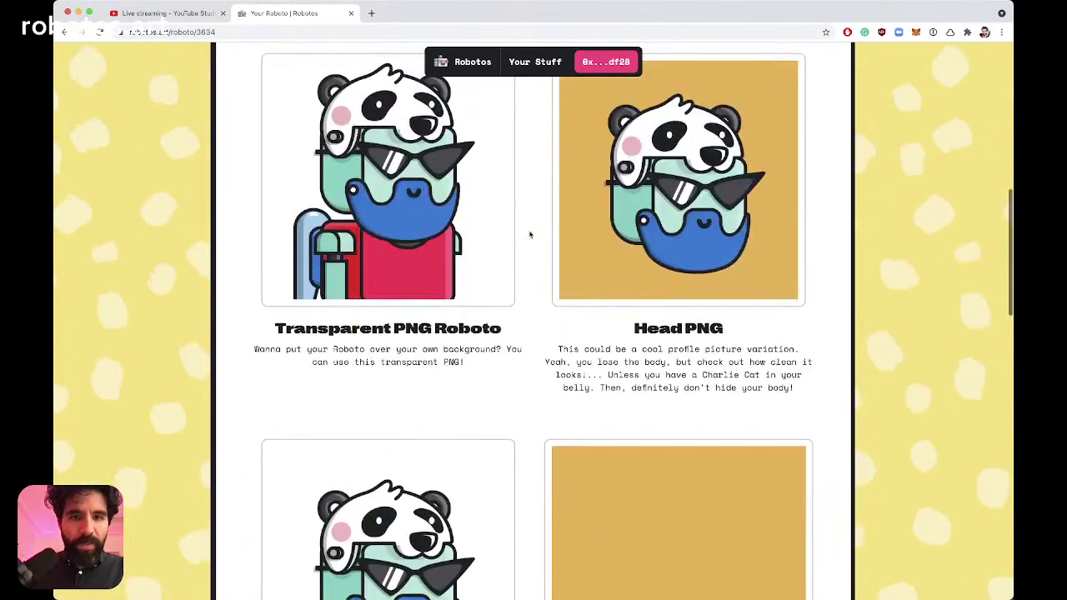
pyautogui.rightClick(510, 222)
pyautogui.click(536, 250)
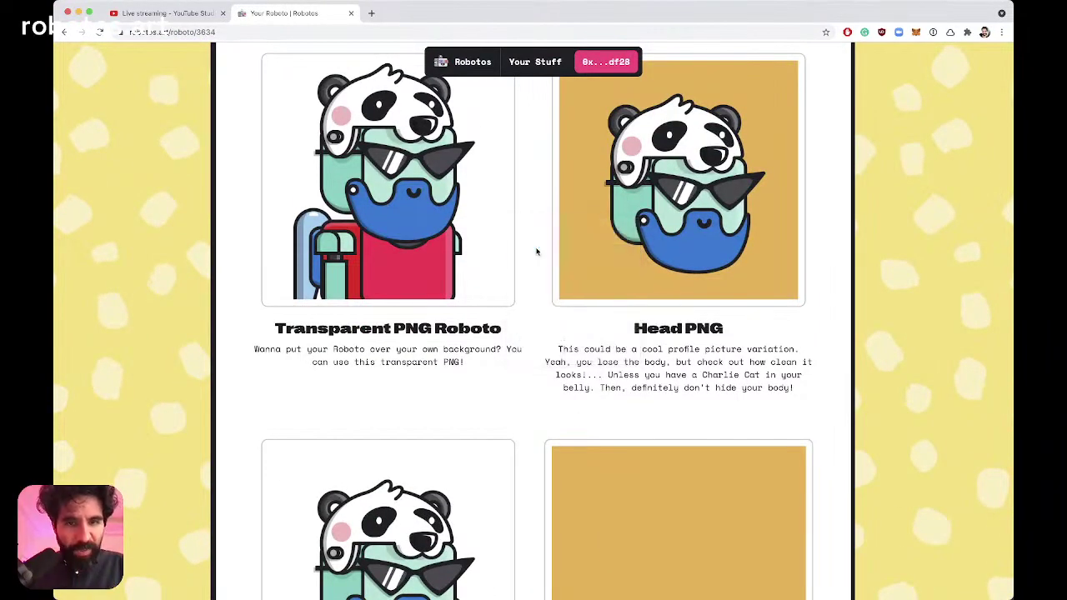
pyautogui.press('super+Tab')
pyautogui.click(338, 258)
pyautogui.press('super+v')
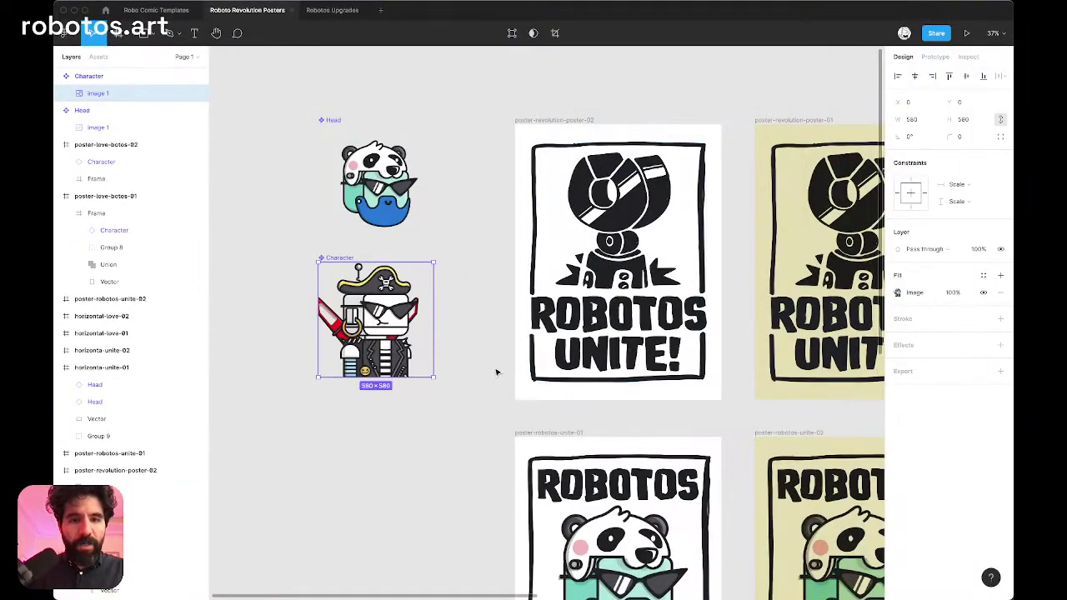
# Step: Review the full set of vertical and horizontal posters with the replaced head and character artwork
pyautogui.click(416, 464)
pyautogui.hotkey('shift', '1')
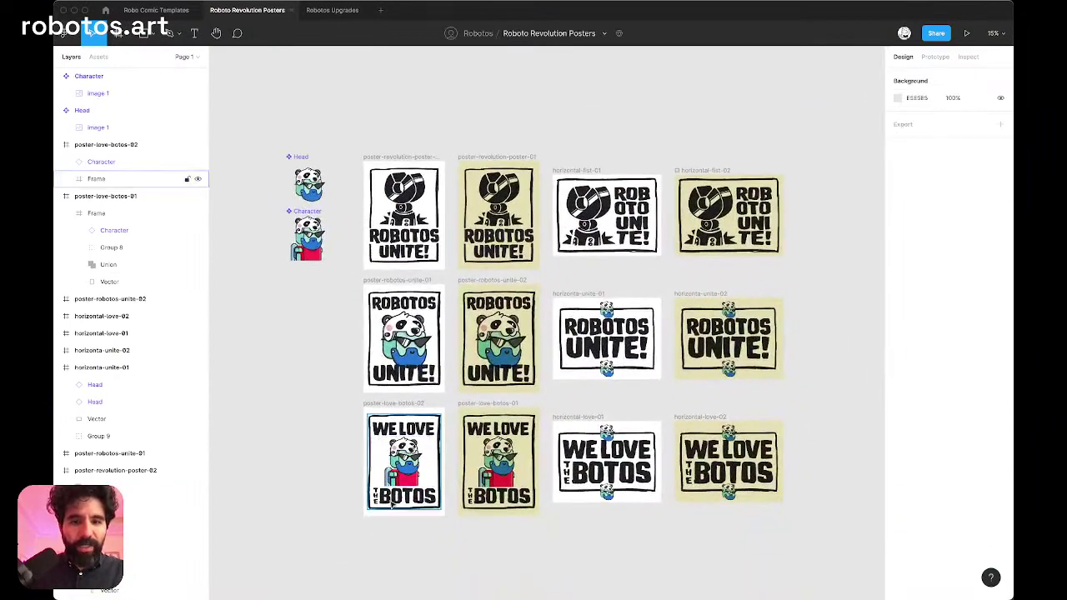
pyautogui.scroll(10, 392, 504)
pyautogui.hscroll(10, 522, 295)
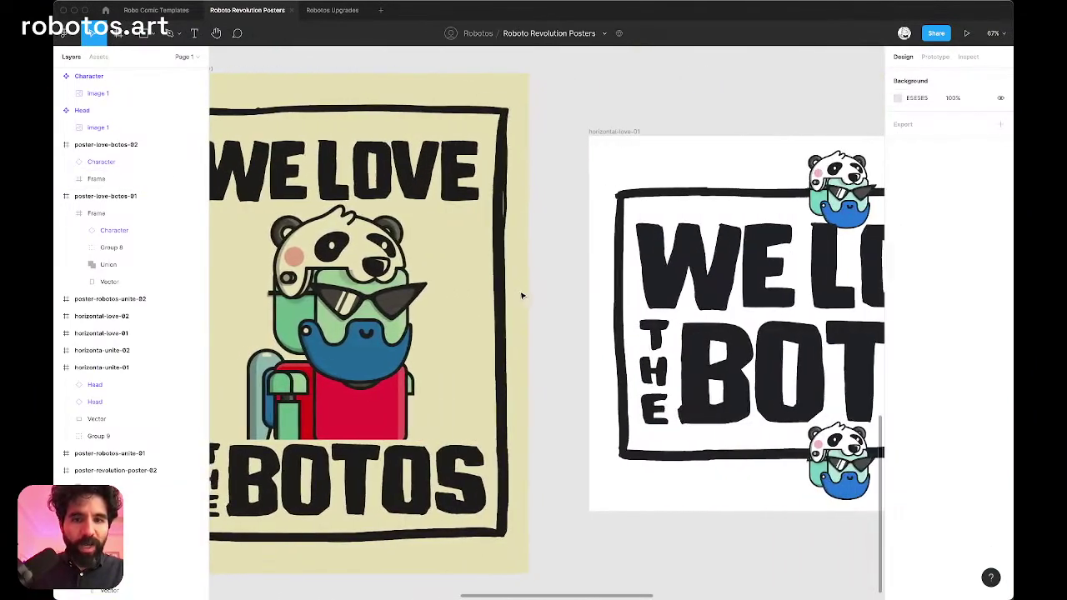
pyautogui.scroll(-10, 522, 295)
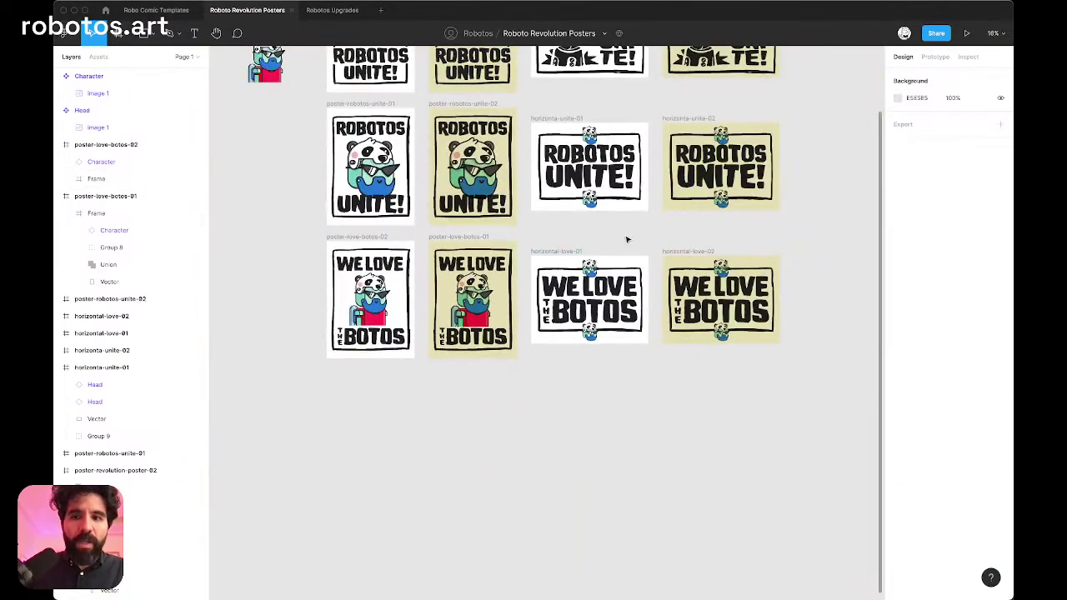
pyautogui.scroll(3, 642, 223)
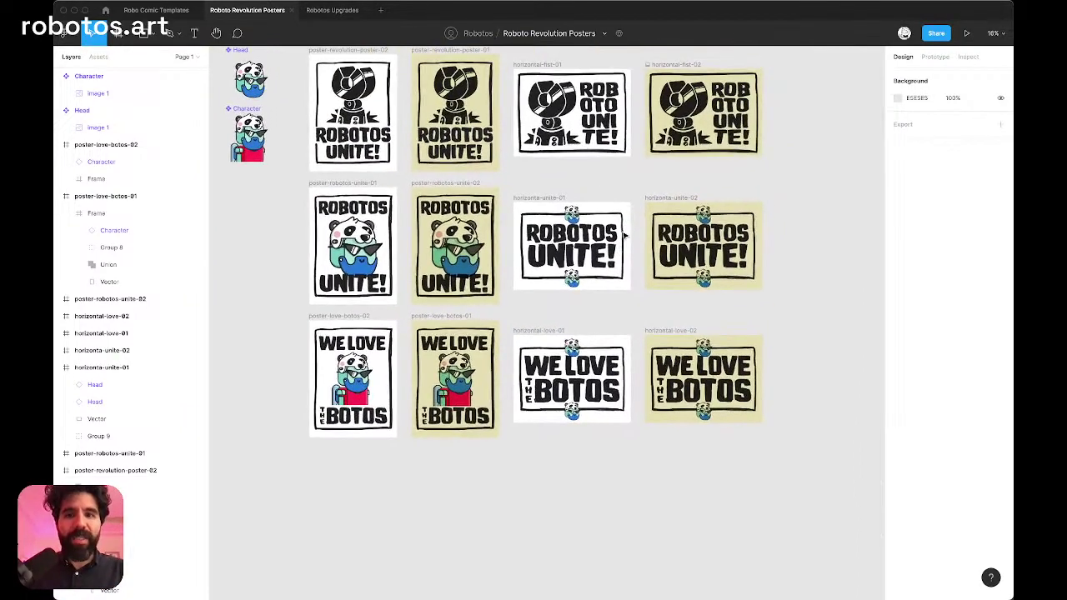
# Step: Undo the image replacements in the Character and Head components, and glance back at the Your Roboto page
pyautogui.click(285, 174)
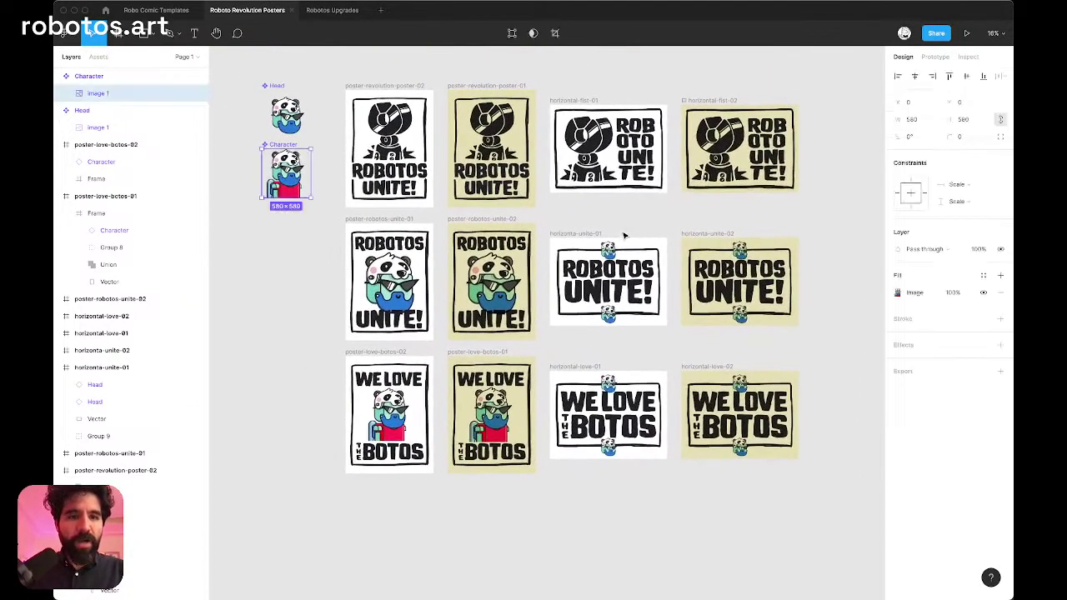
pyautogui.scroll(3, 364, 122)
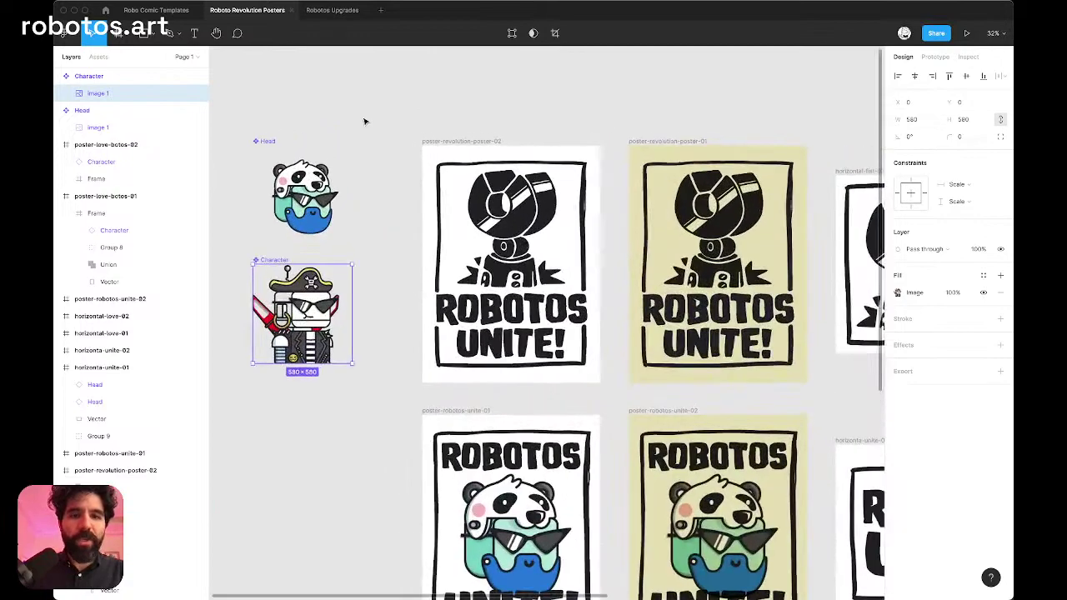
pyautogui.press('super+z')
pyautogui.click(387, 108)
pyautogui.press('super+Tab')
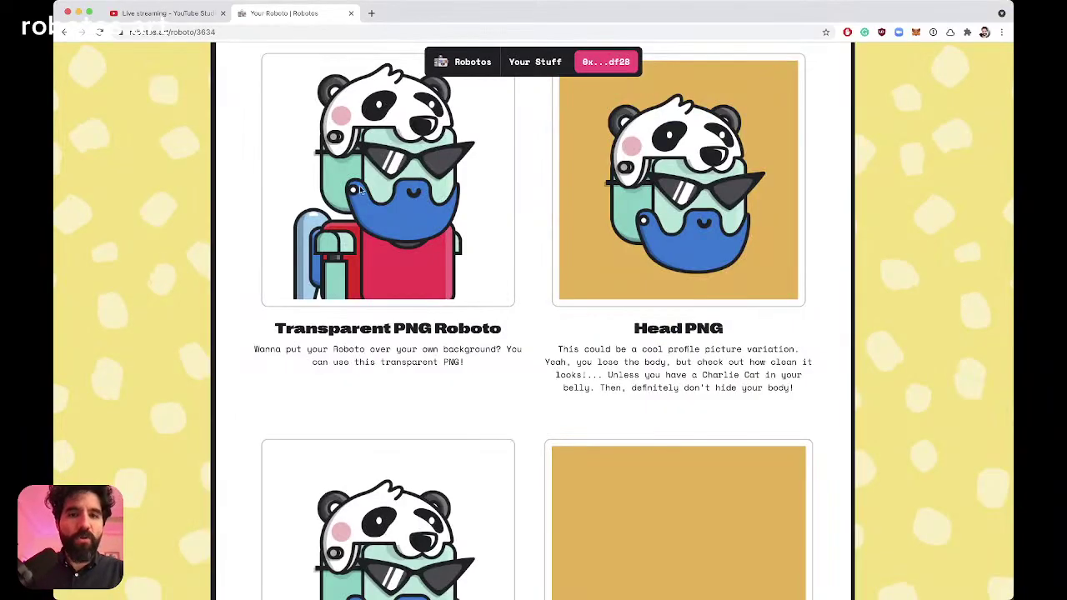
pyautogui.scroll(10, 319, 203)
pyautogui.press('super+Tab')
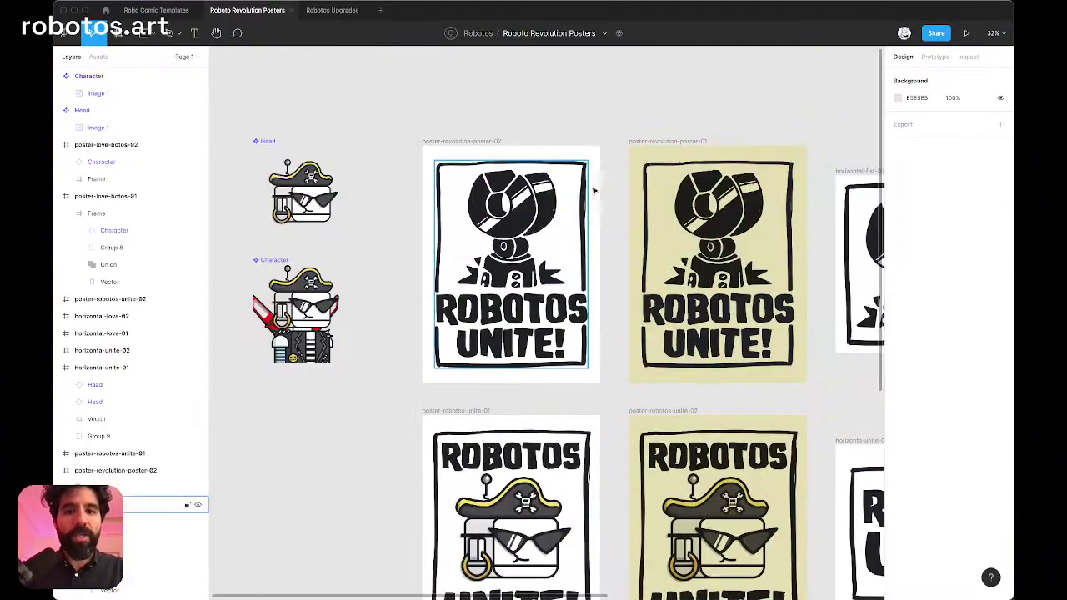
# Step: Open the Community page of Roboto Revolution Posters and duplicate the file into the personal account's drafts
pyautogui.click(621, 34)
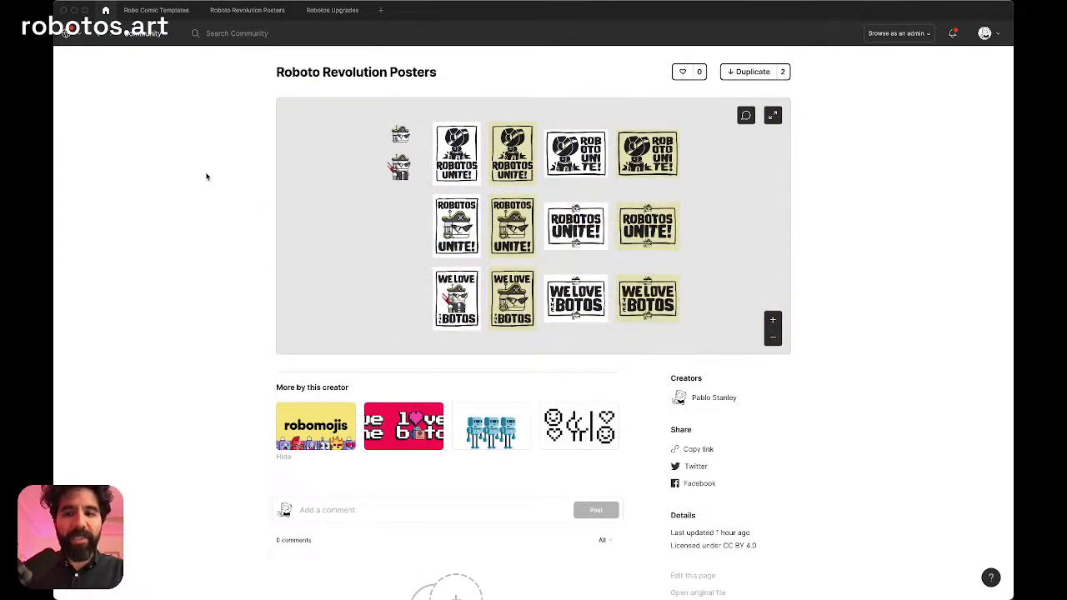
pyautogui.scroll(-1, 693, 392)
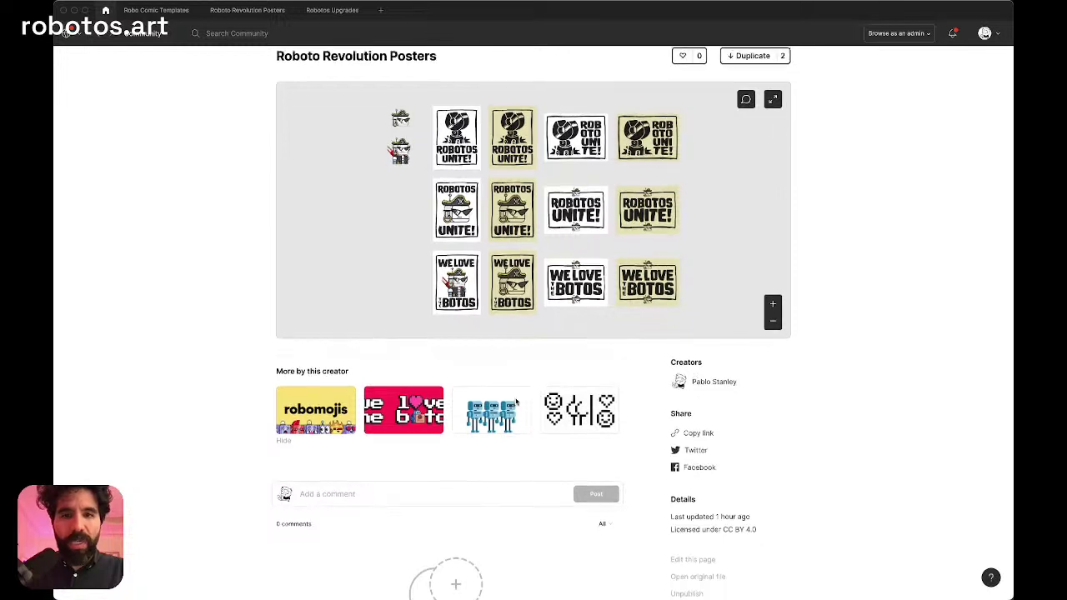
pyautogui.scroll(1, 533, 250)
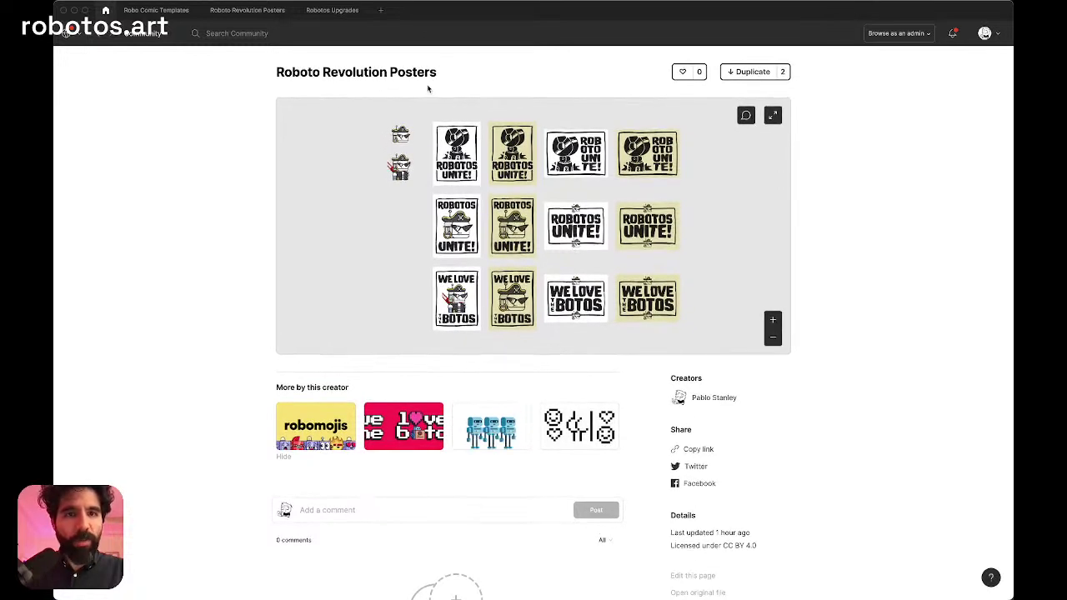
pyautogui.click(751, 74)
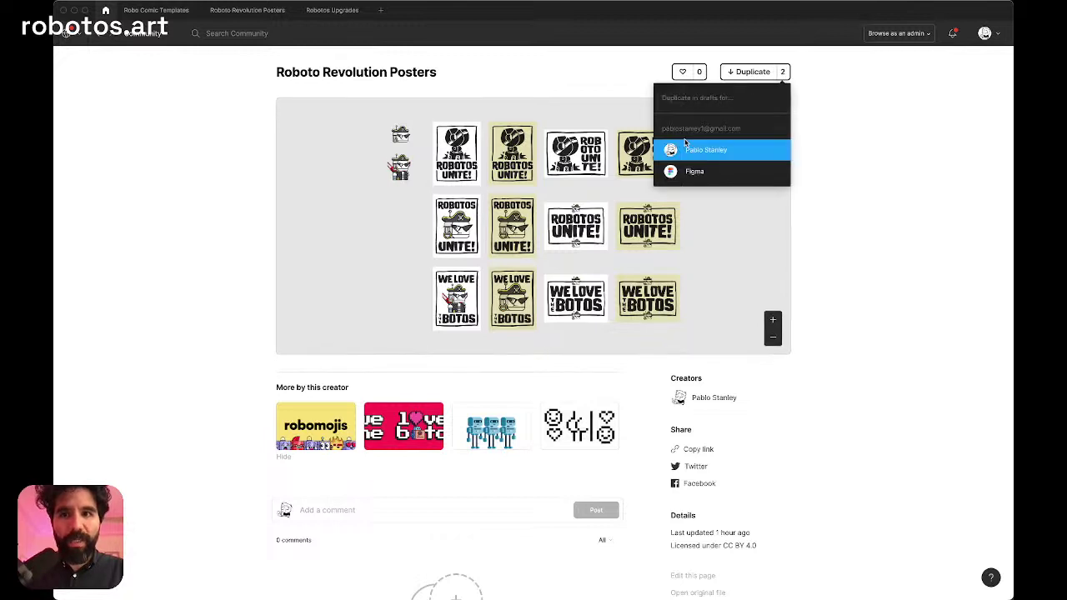
pyautogui.click(708, 151)
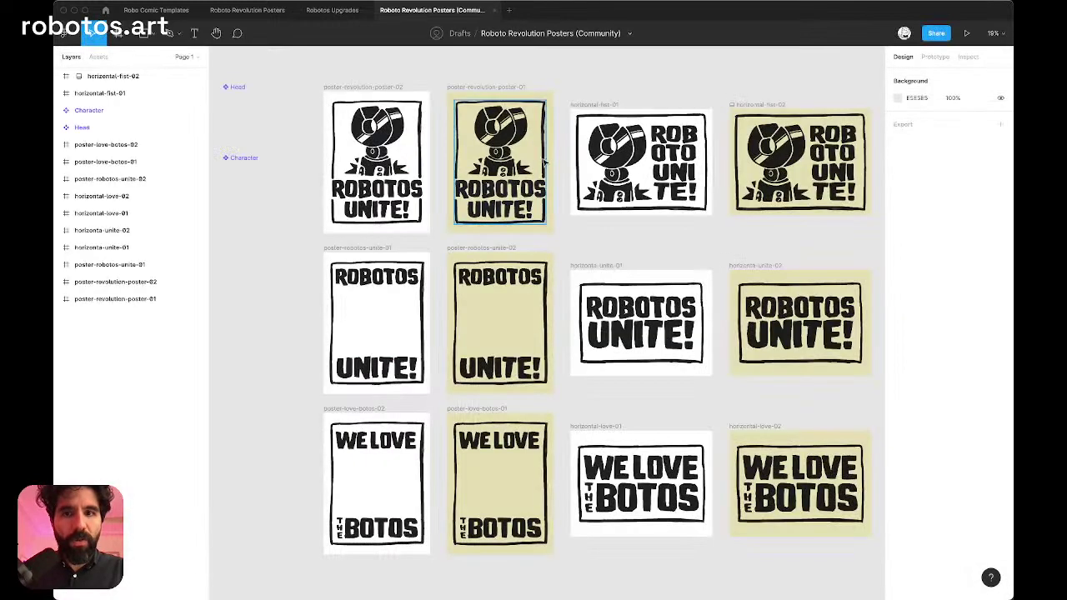
pyautogui.hscroll(2, 500, 154)
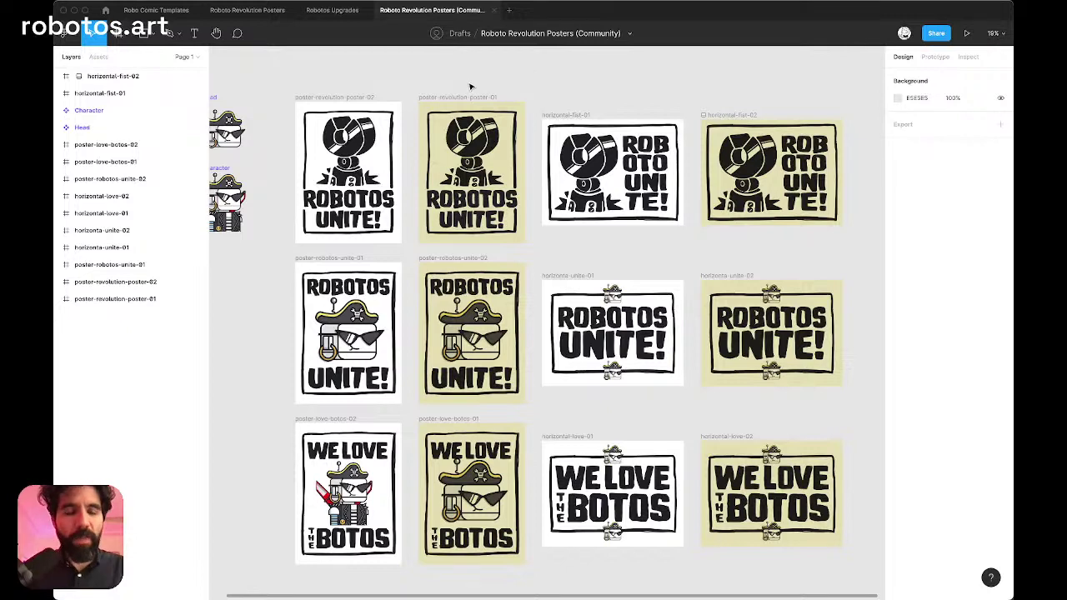
# Step: Close the duplicated community file and switch from the Robotos Upgrades file to the OBS window
pyautogui.press('super+w')
pyautogui.scroll(-3, 470, 87)
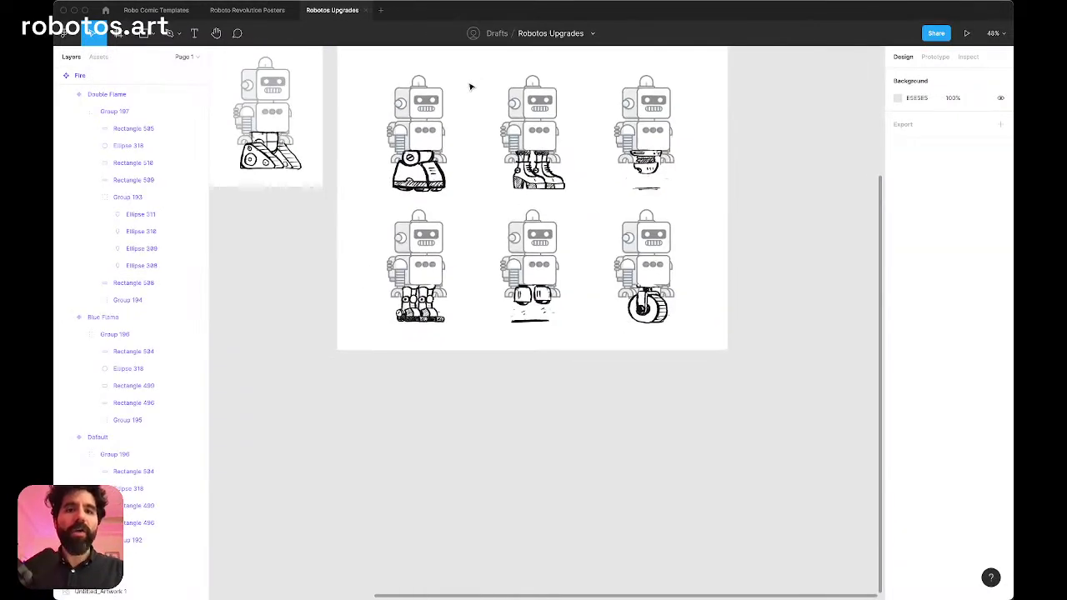
pyautogui.press('super+Tab')
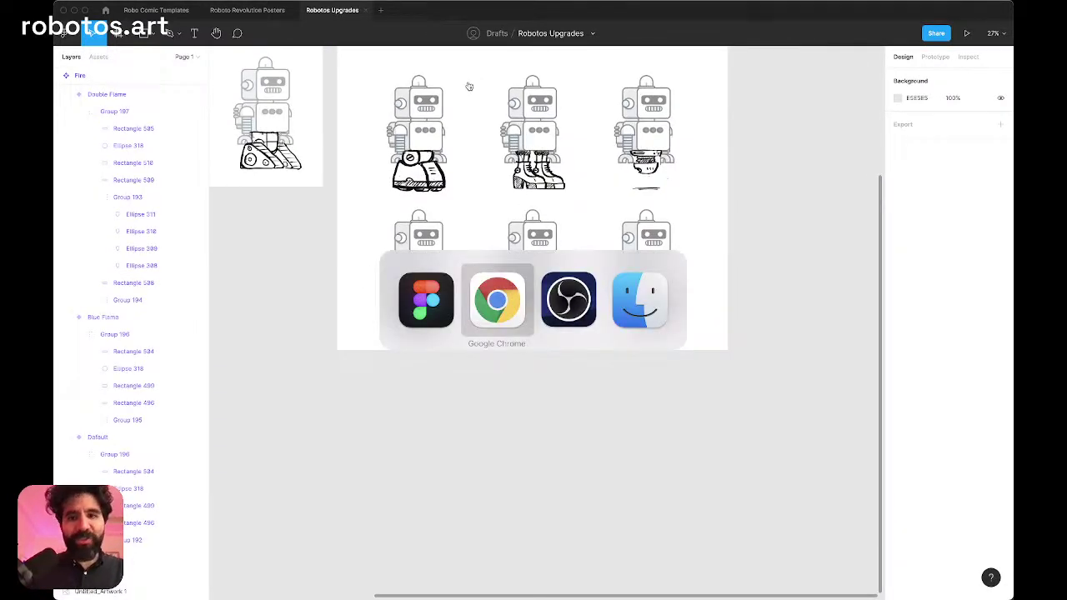
pyautogui.press('super+Tab')
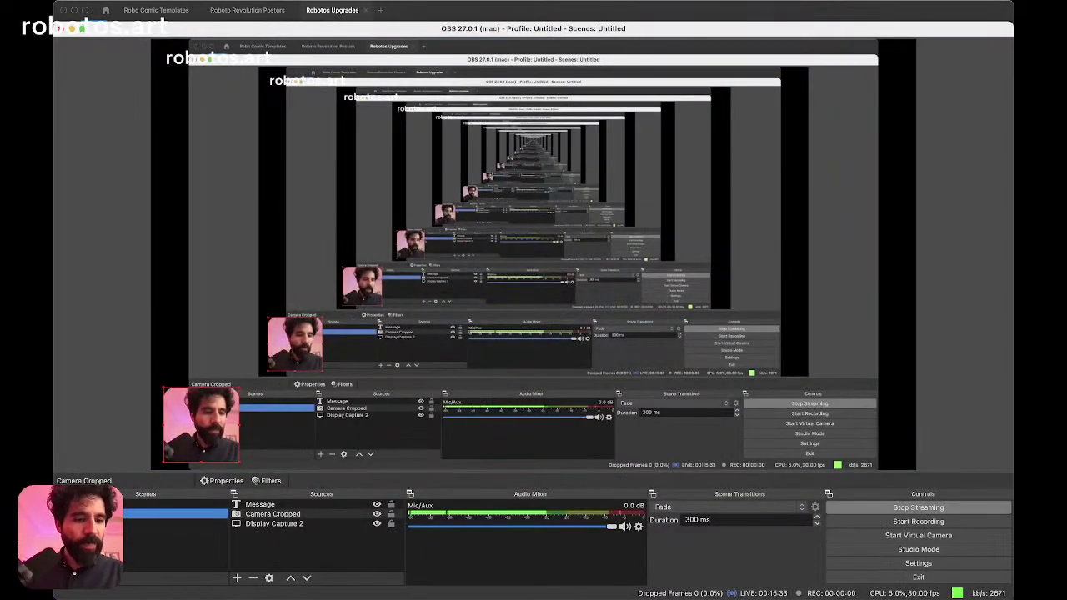
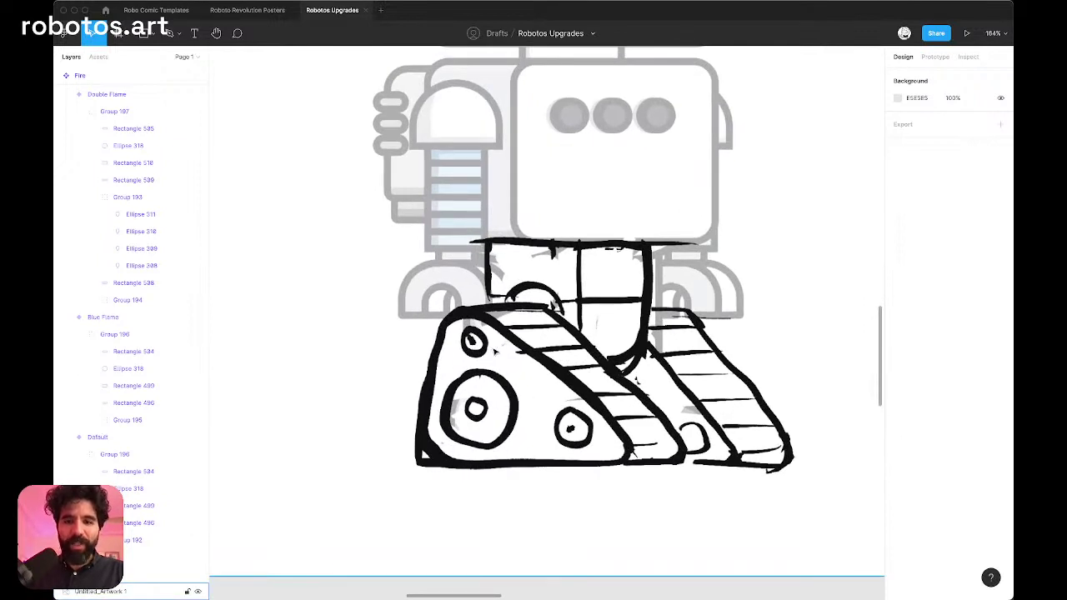
# Step: Examine the sketched leg upgrades in the Robotos Upgrades file, from the tank treads to the boots and roller skates
pyautogui.scroll(-5, 494, 352)
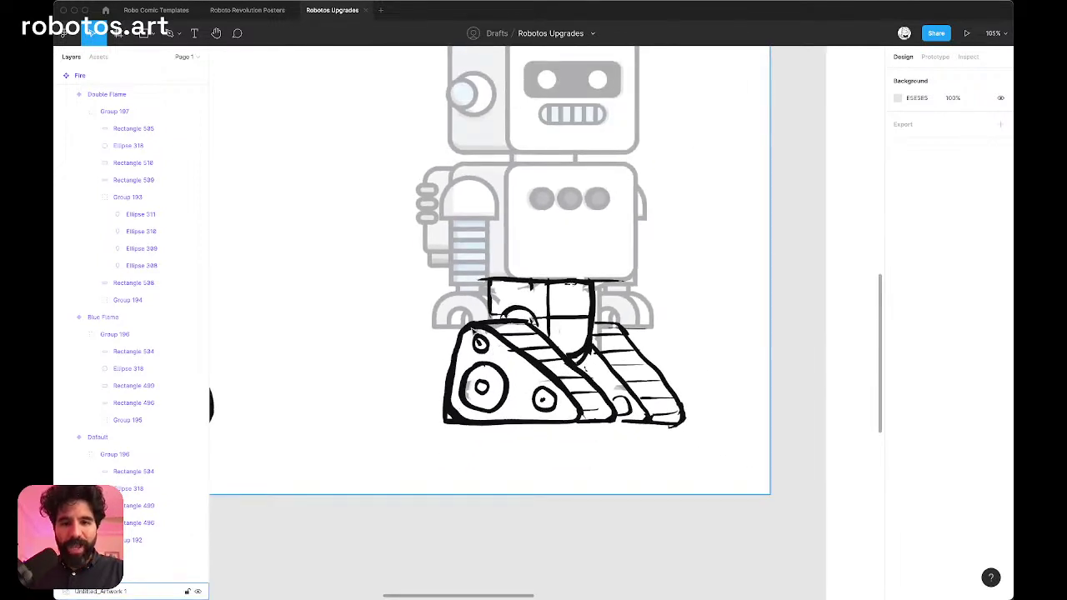
pyautogui.scroll(-3, 515, 389)
pyautogui.hscroll(3, 515, 389)
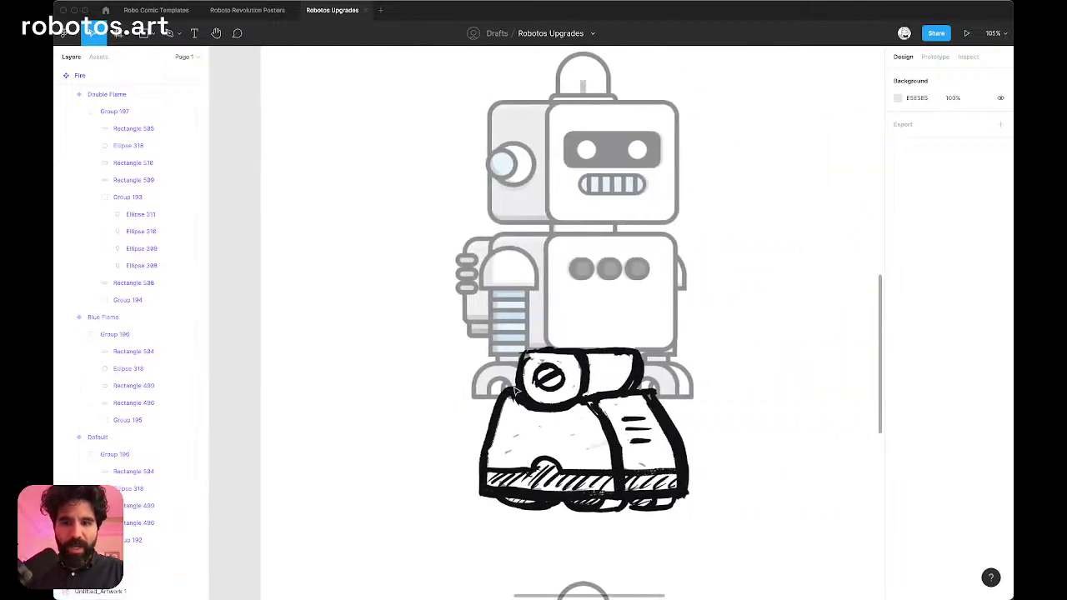
pyautogui.scroll(2, 505, 400)
pyautogui.scroll(3, 503, 402)
pyautogui.hscroll(2, 502, 403)
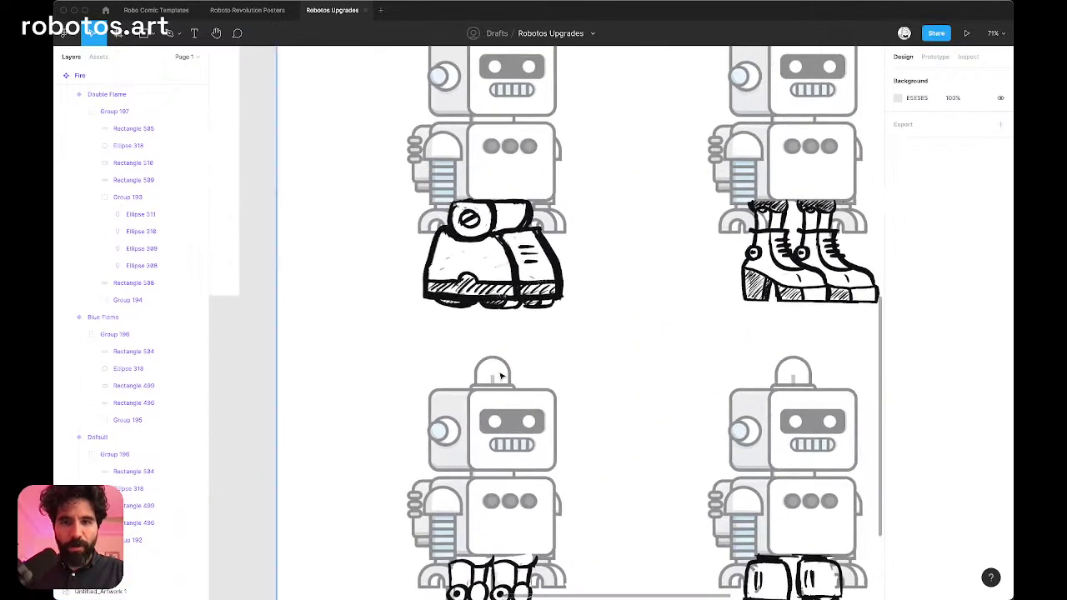
pyautogui.scroll(-3, 500, 234)
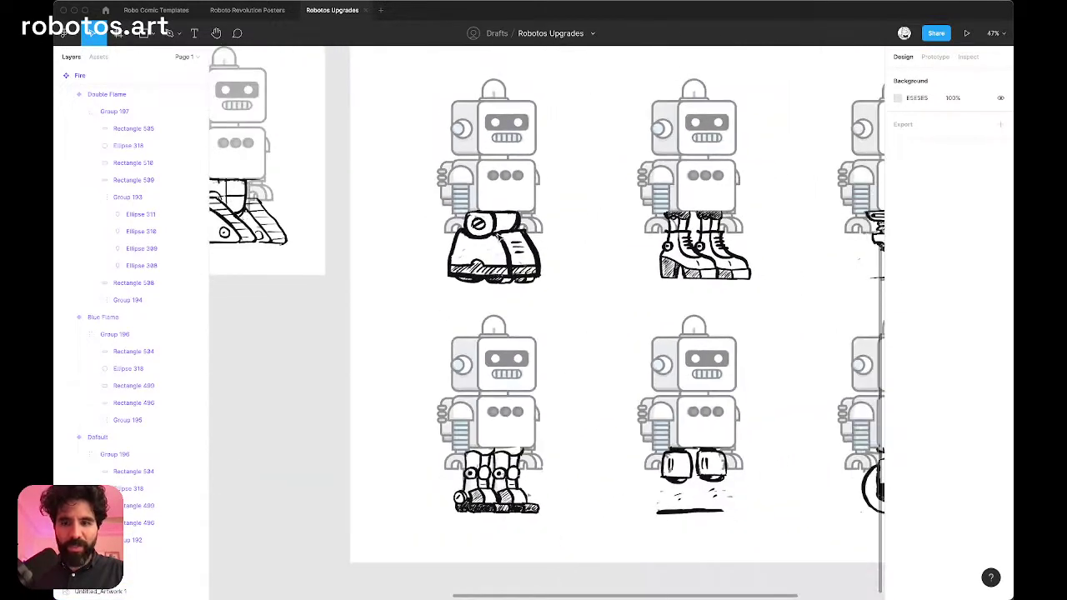
# Step: Examine the hovering spring-base leg sketch and compare the finished Fire variants with the slim tank-tread sketch
pyautogui.hscroll(2, 472, 237)
pyautogui.hscroll(3, 472, 237)
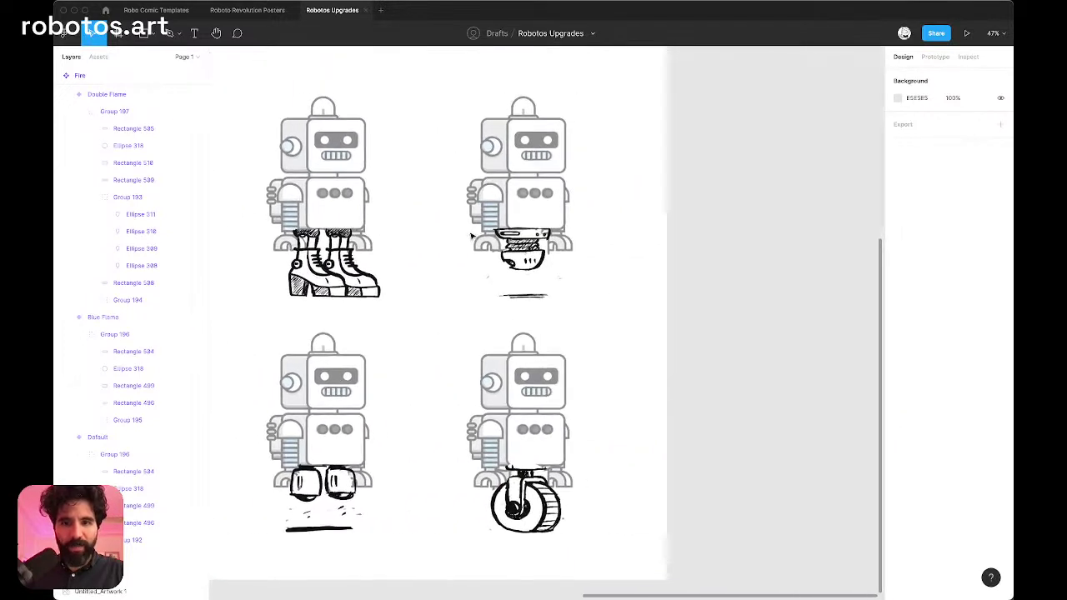
pyautogui.scroll(4, 509, 208)
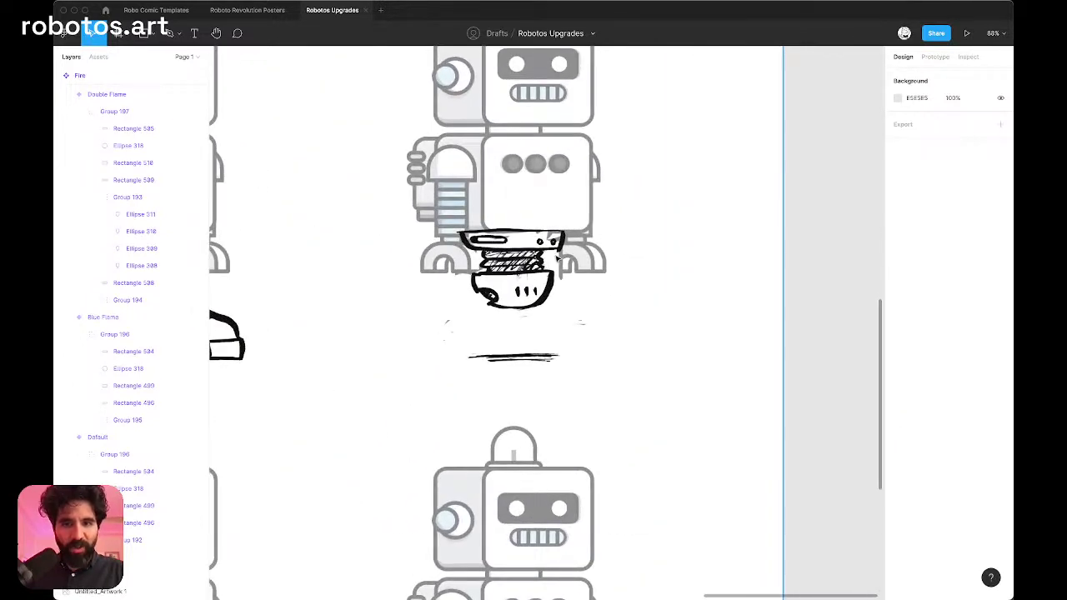
pyautogui.scroll(-4, 556, 260)
pyautogui.scroll(4, 555, 256)
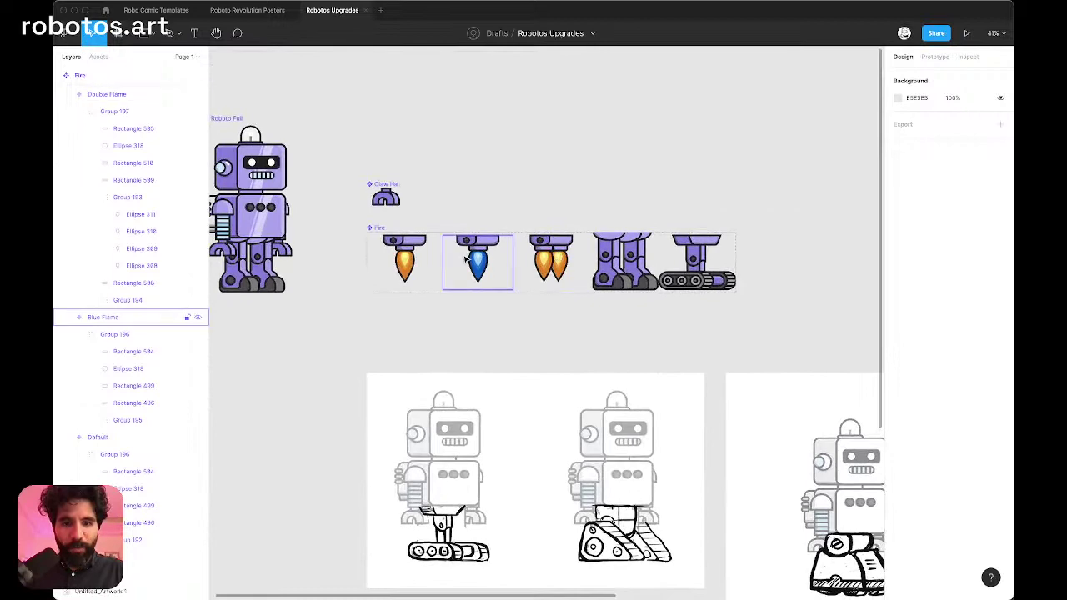
pyautogui.scroll(-5, 465, 259)
pyautogui.scroll(5, 500, 275)
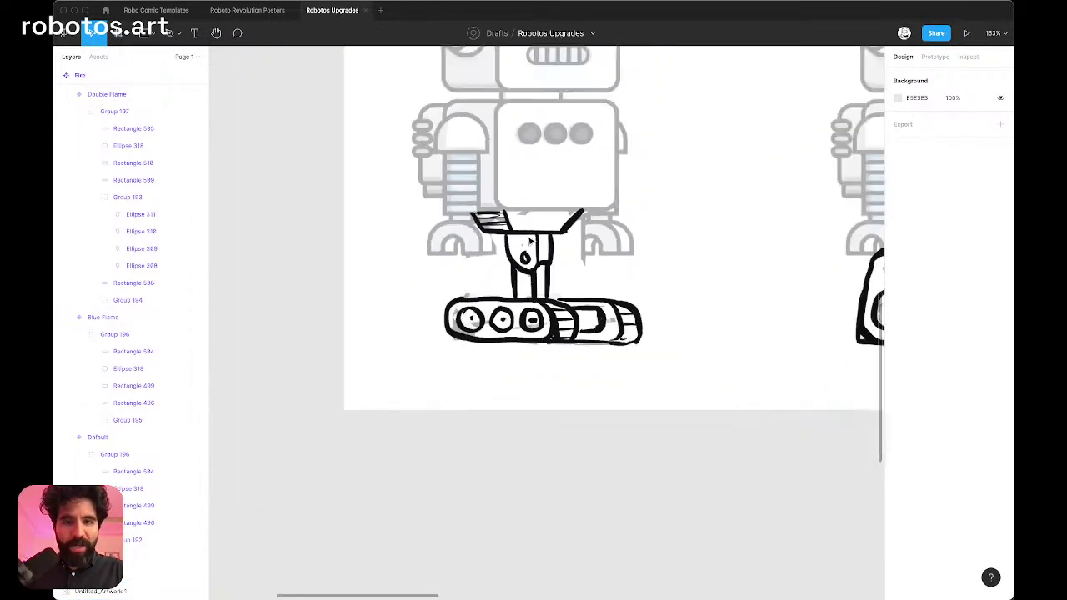
pyautogui.scroll(-5, 530, 241)
pyautogui.scroll(-5, 527, 267)
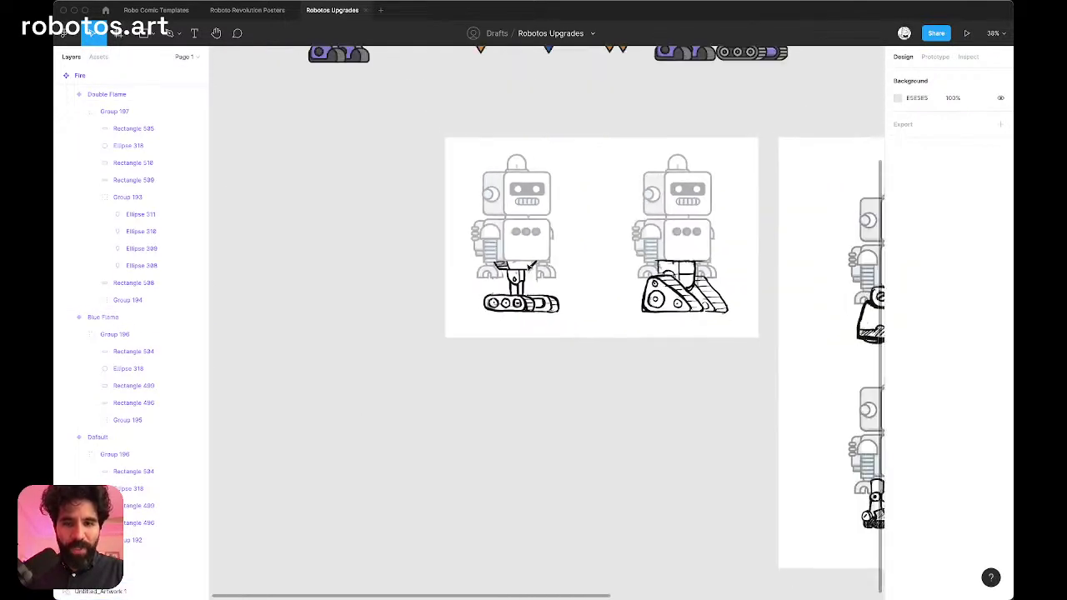
pyautogui.hscroll(6, 527, 266)
pyautogui.scroll(-4, 528, 266)
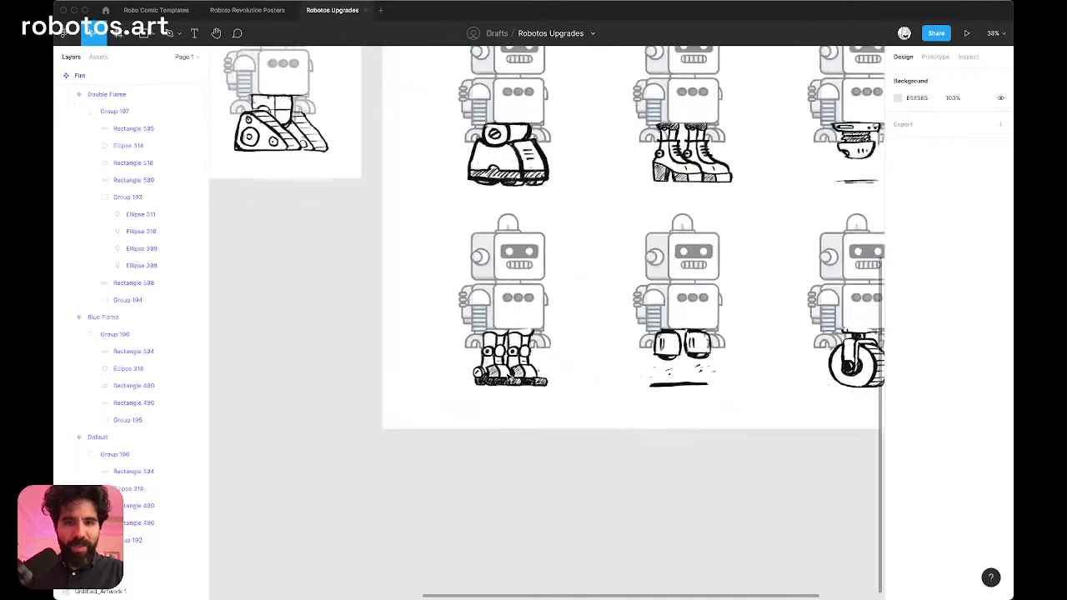
# Step: Inspect the roller-skate leg sketch up close and compare it with the neighbouring leg sketches
pyautogui.scroll(6, 448, 321)
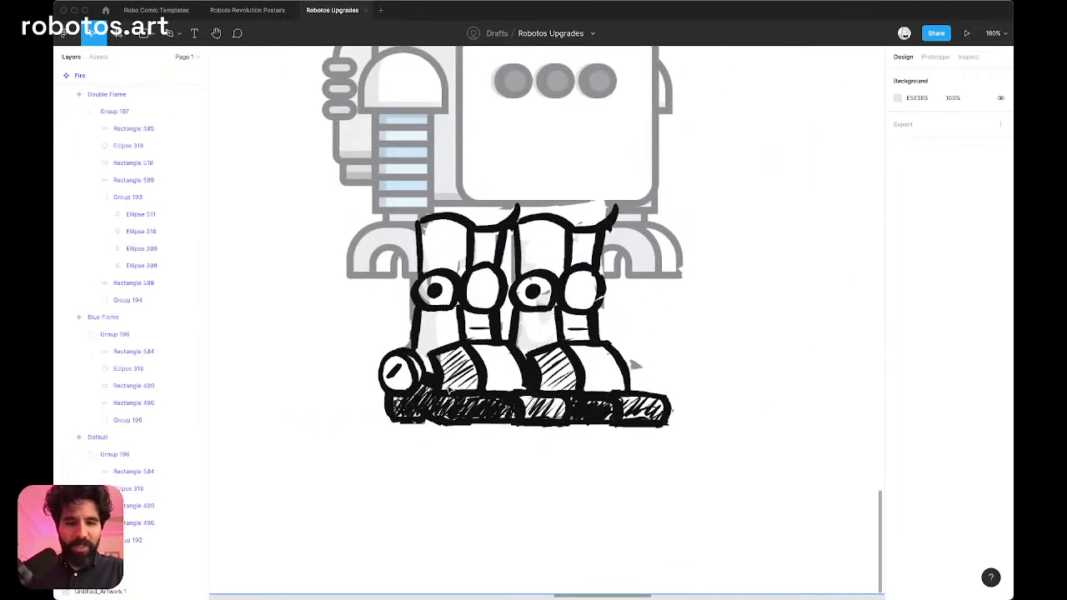
pyautogui.scroll(-5, 494, 330)
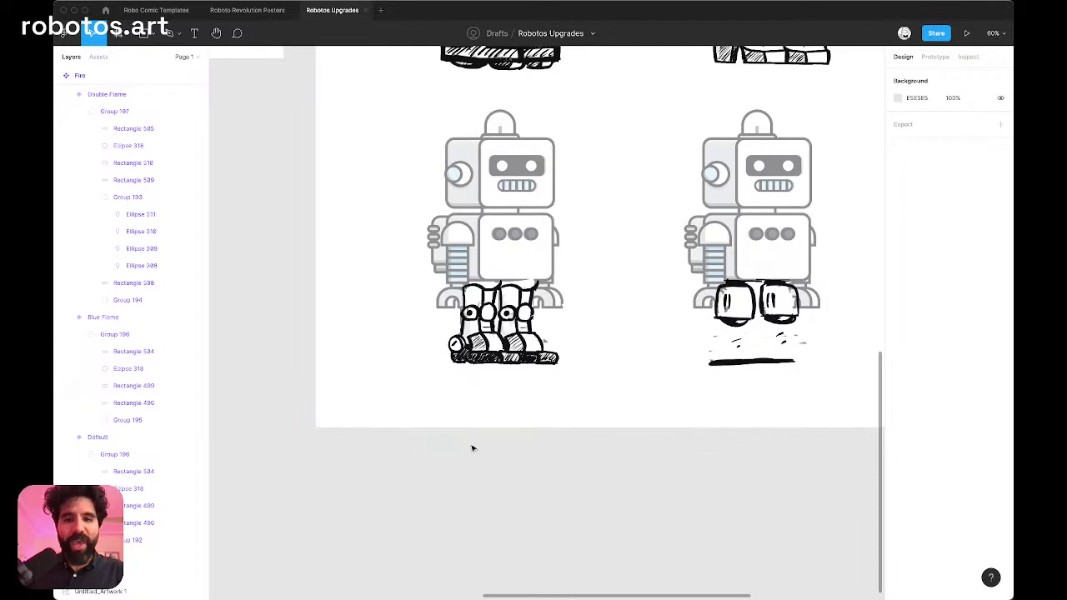
pyautogui.scroll(1, 481, 455)
pyautogui.hscroll(1, 481, 455)
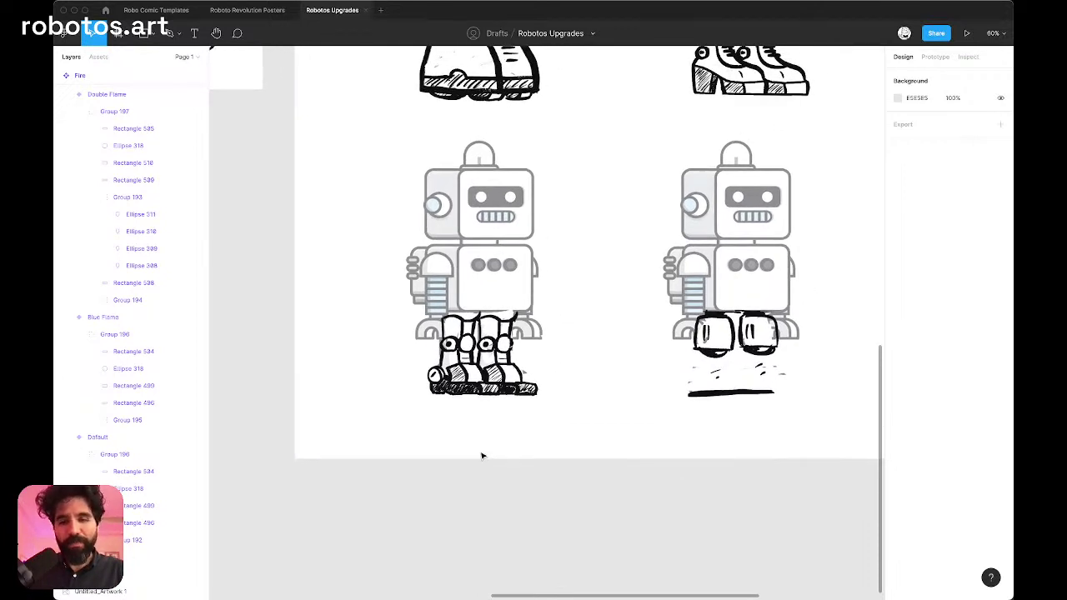
pyautogui.scroll(-5, 481, 455)
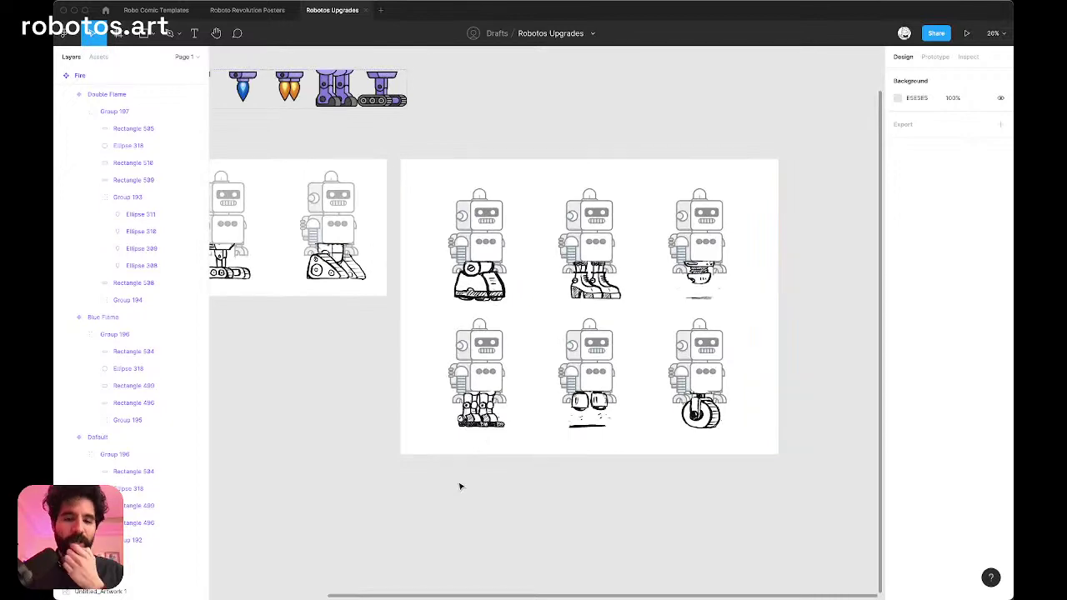
pyautogui.scroll(10, 470, 445)
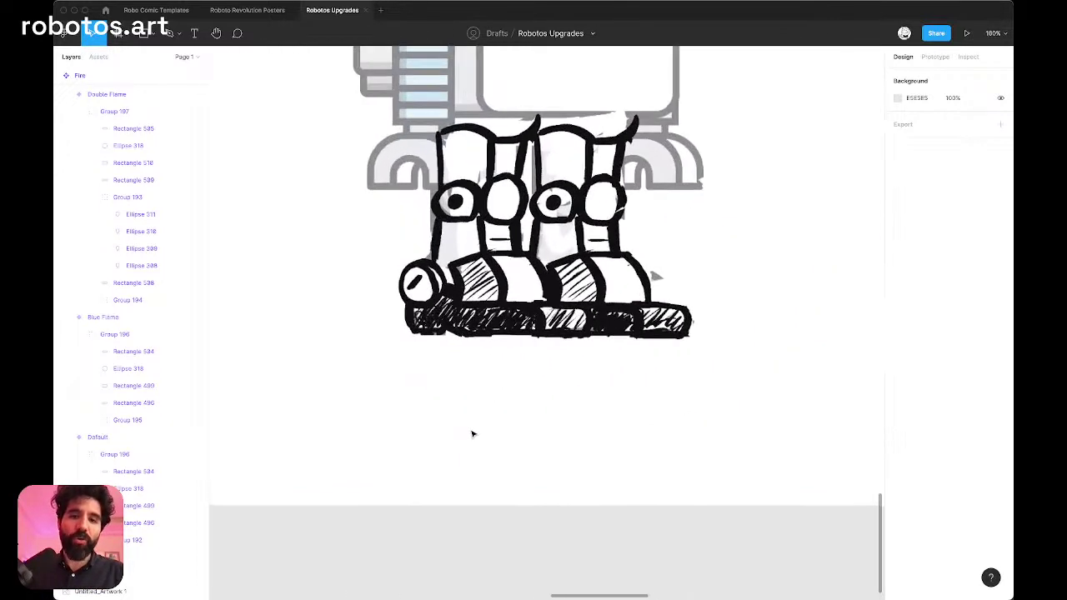
pyautogui.scroll(1, 512, 329)
pyautogui.hscroll(1, 513, 329)
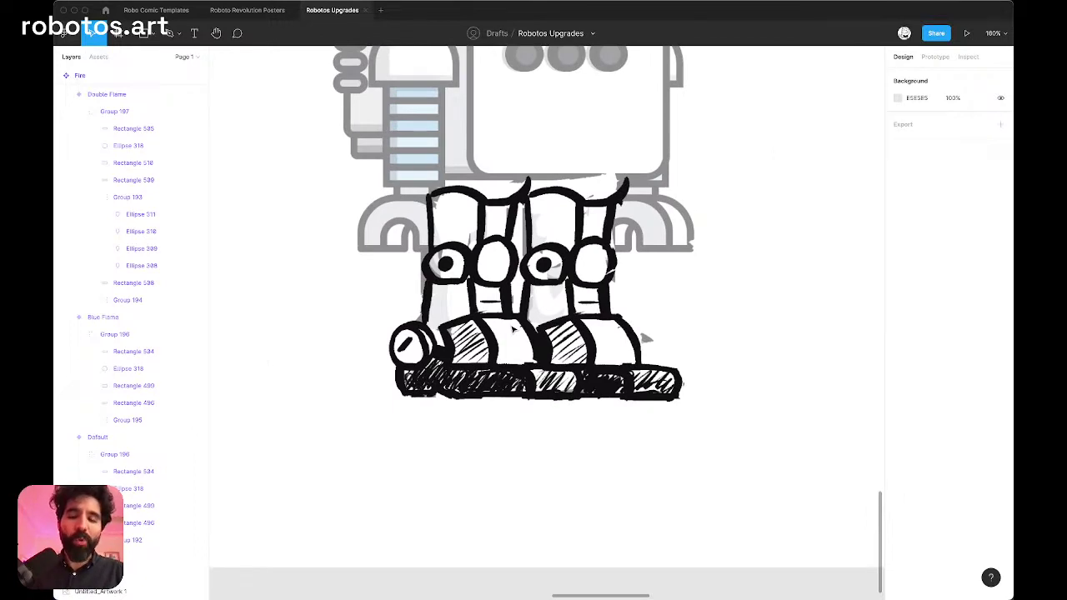
pyautogui.scroll(-8, 513, 329)
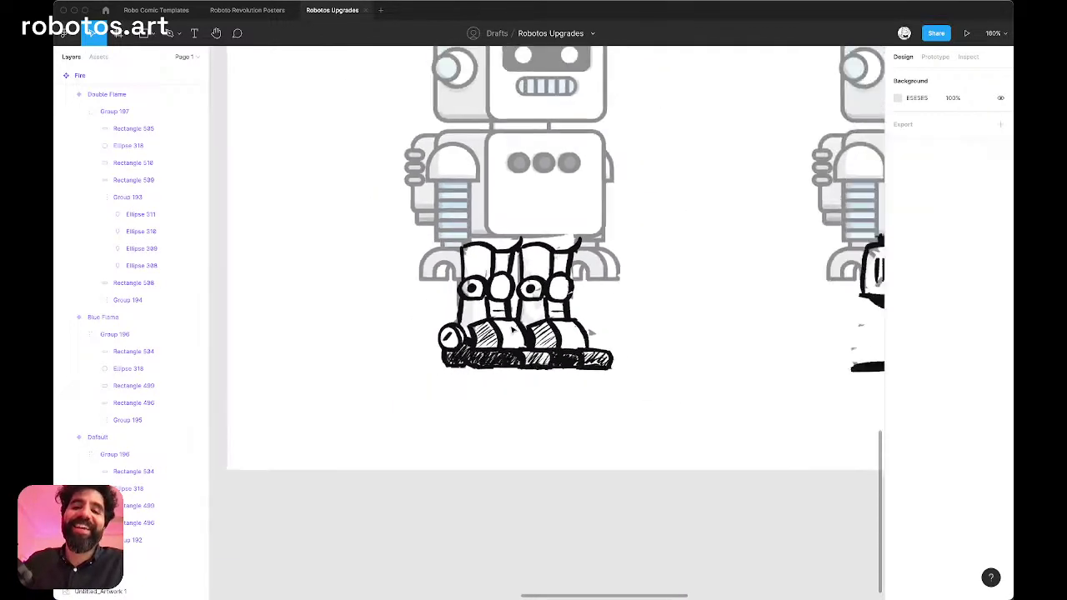
pyautogui.scroll(10, 505, 351)
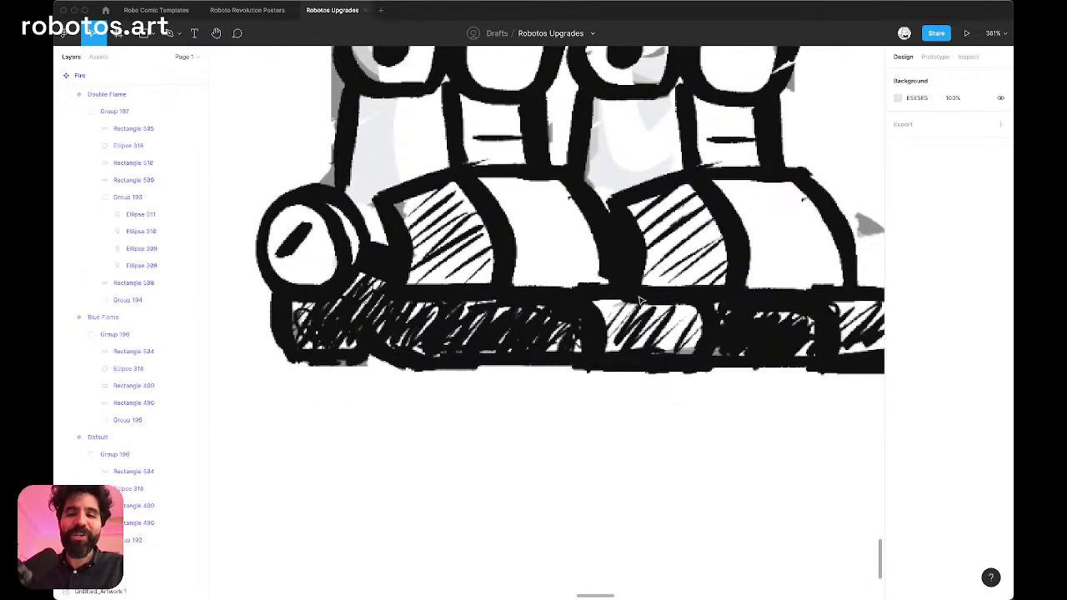
pyautogui.scroll(-10, 564, 302)
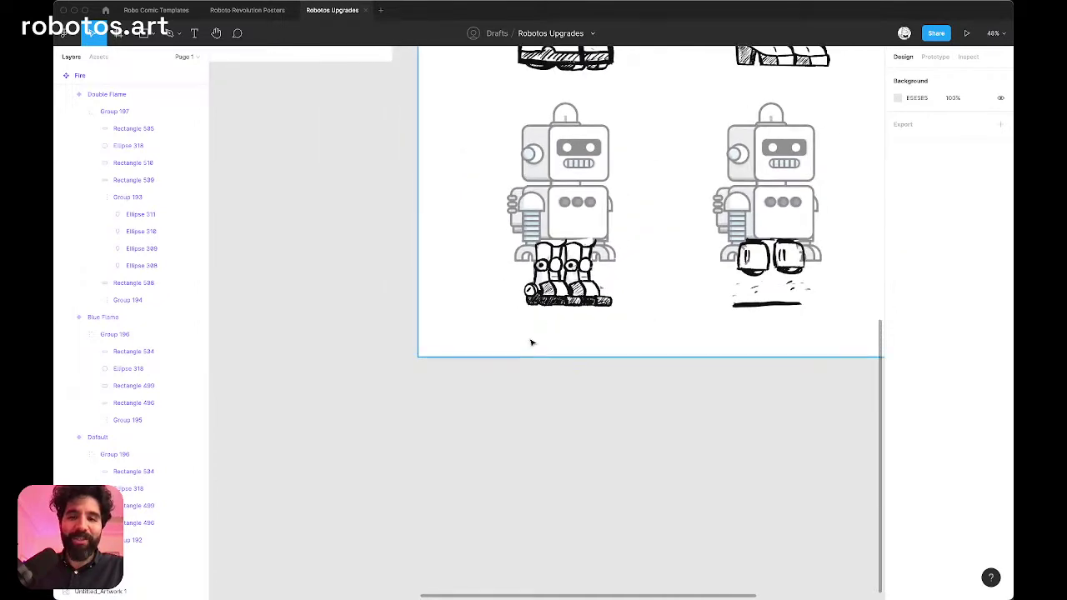
pyautogui.scroll(-5, 530, 342)
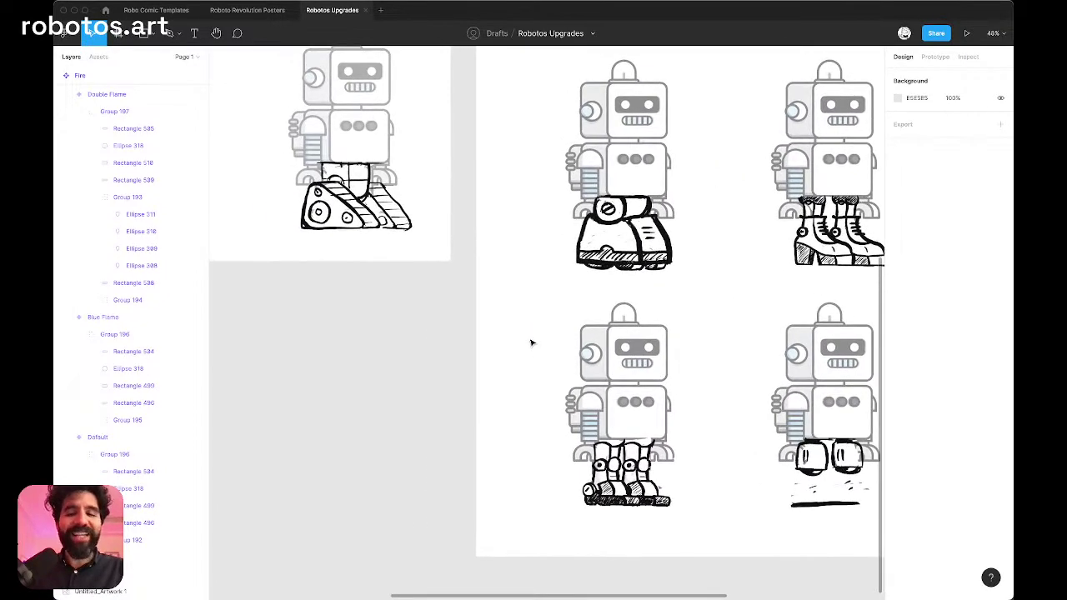
# Step: Look over the sheet of six leg sketches and inspect the details of the floating spring base
pyautogui.hscroll(10, 531, 342)
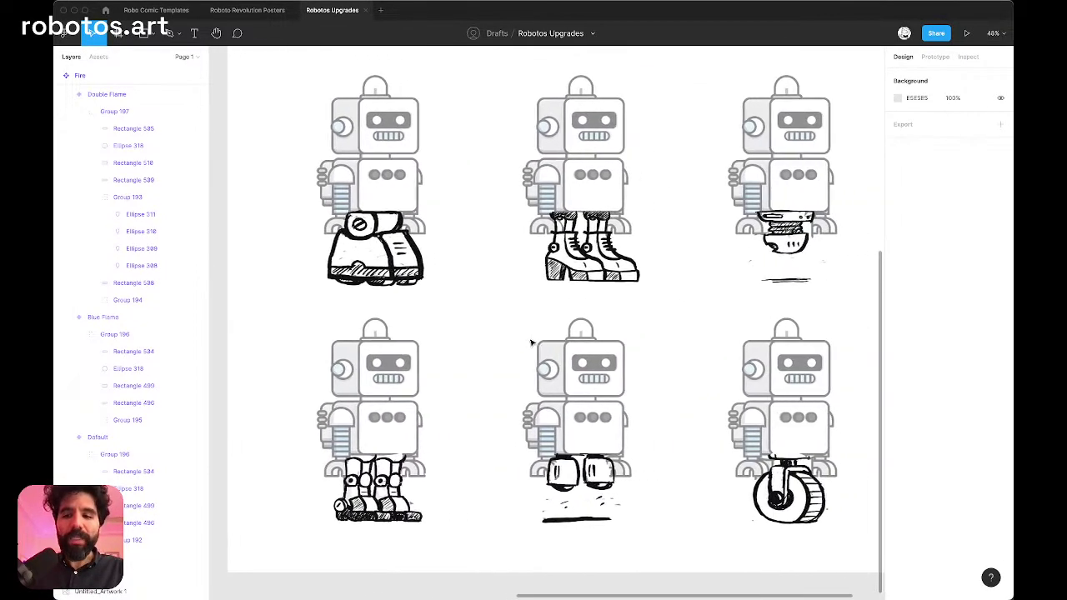
pyautogui.hscroll(3, 531, 342)
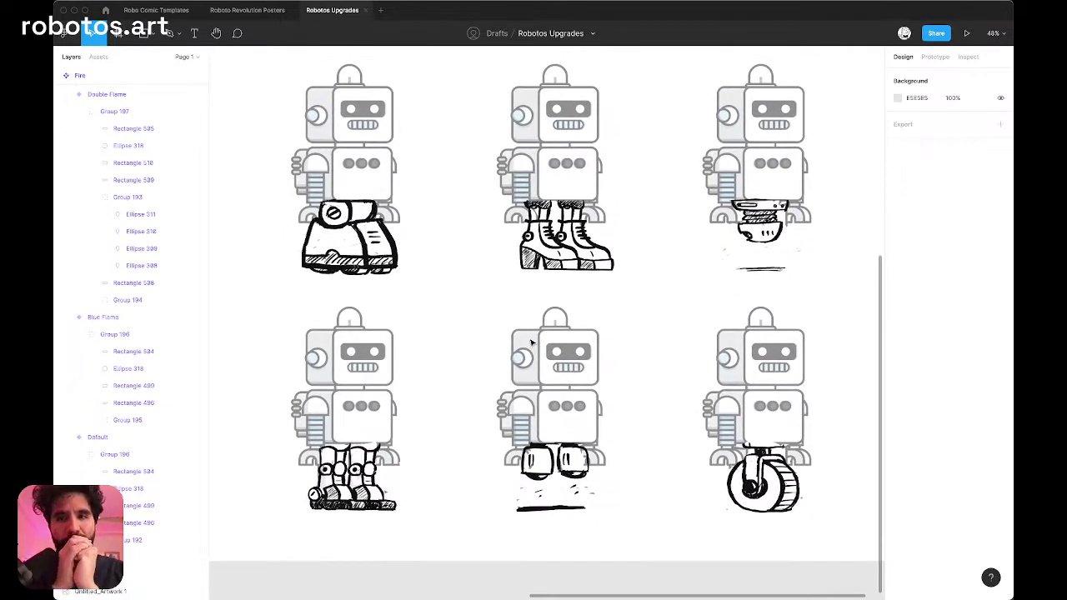
pyautogui.scroll(10, 419, 252)
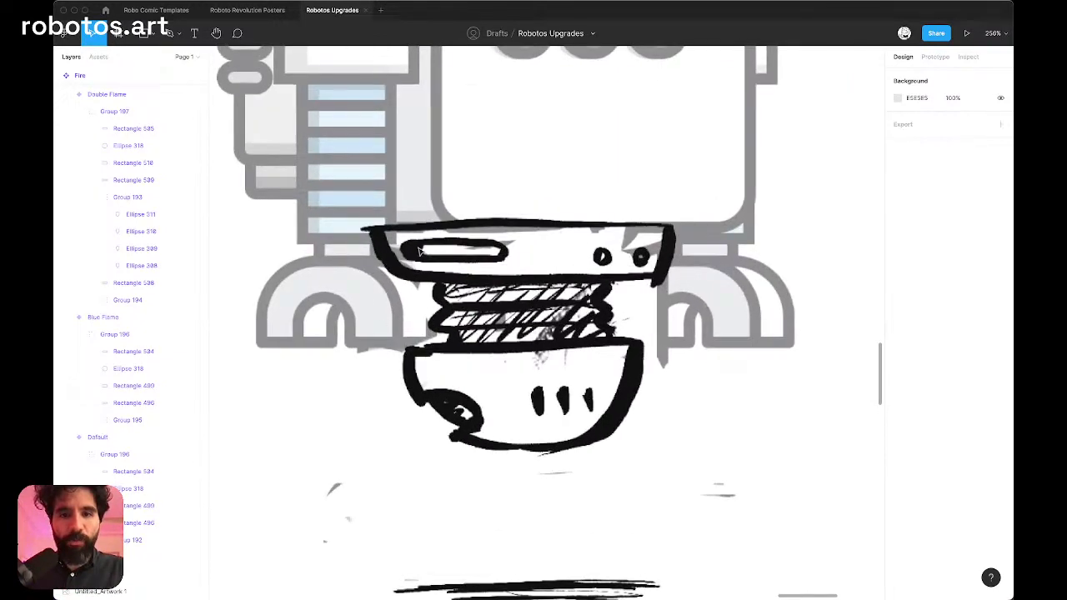
pyautogui.scroll(-8, 419, 251)
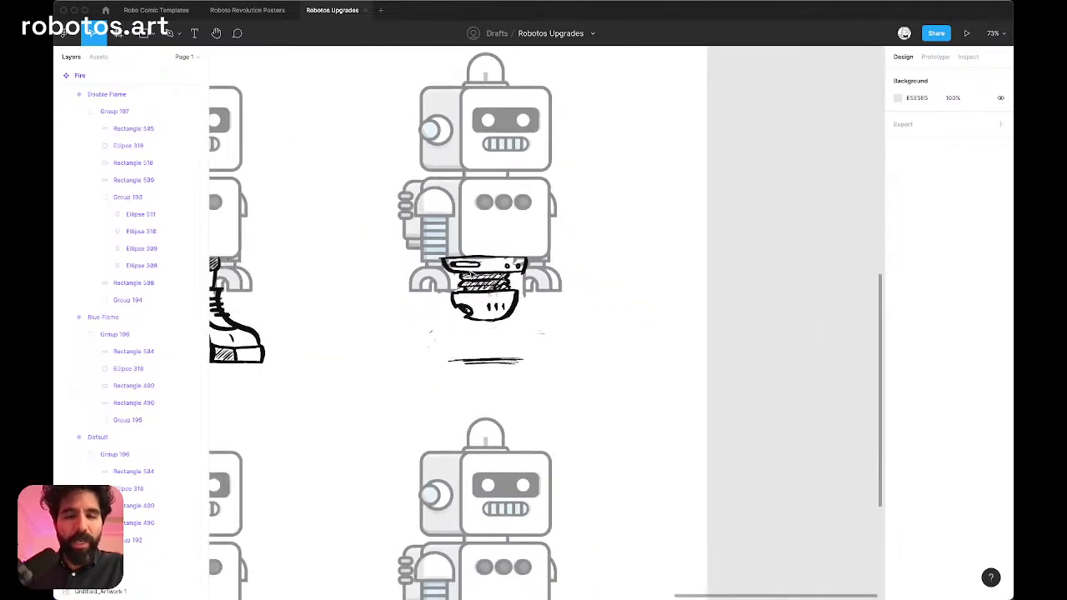
pyautogui.hscroll(3, 470, 273)
pyautogui.click(406, 366)
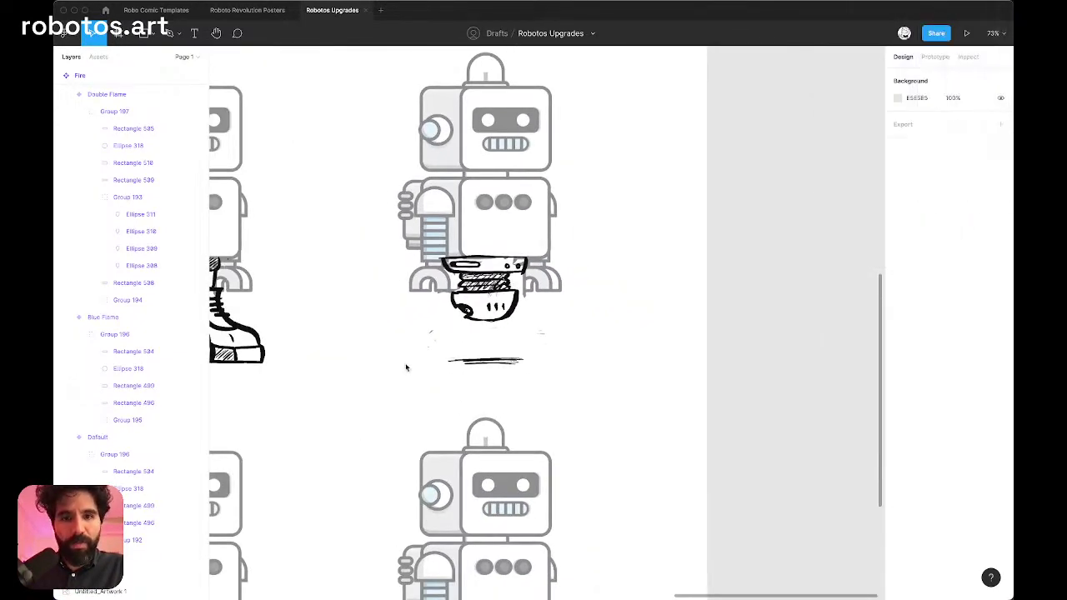
# Step: Compare the skate, hover-pod, heavy-tread and heeled-boot sketches, and inspect the triangular tank-tread sketch
pyautogui.scroll(-5, 406, 367)
pyautogui.hscroll(-5, 406, 367)
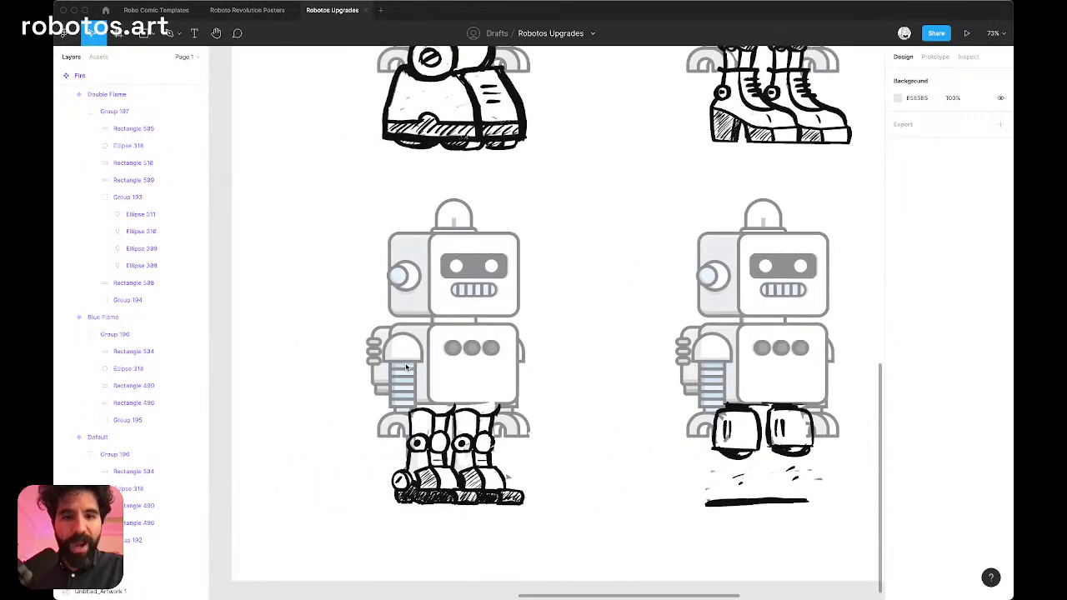
pyautogui.scroll(2, 406, 366)
pyautogui.hscroll(3, 405, 367)
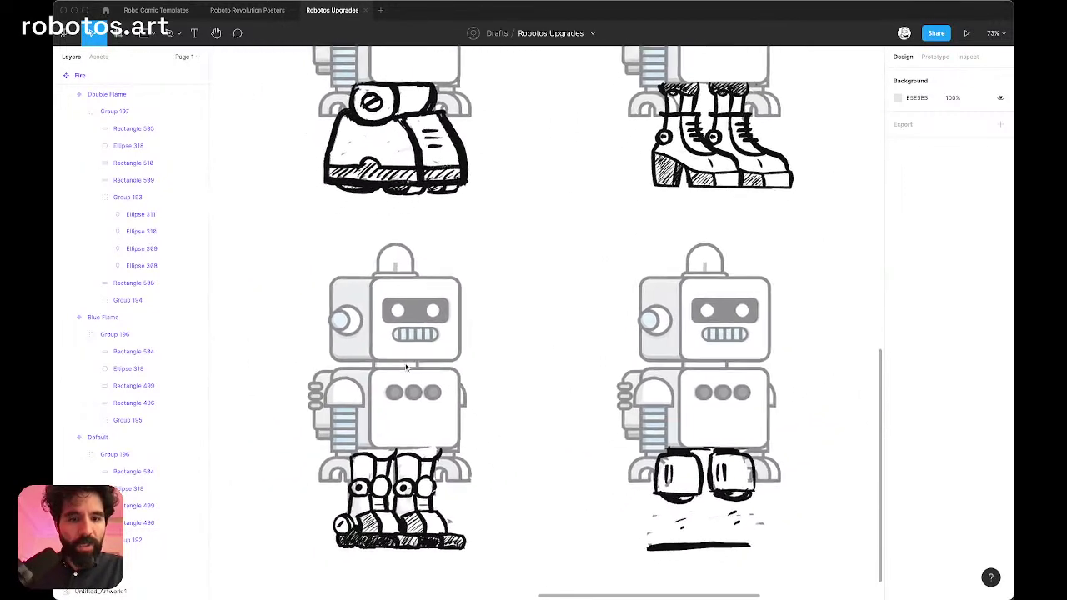
pyautogui.scroll(5, 406, 366)
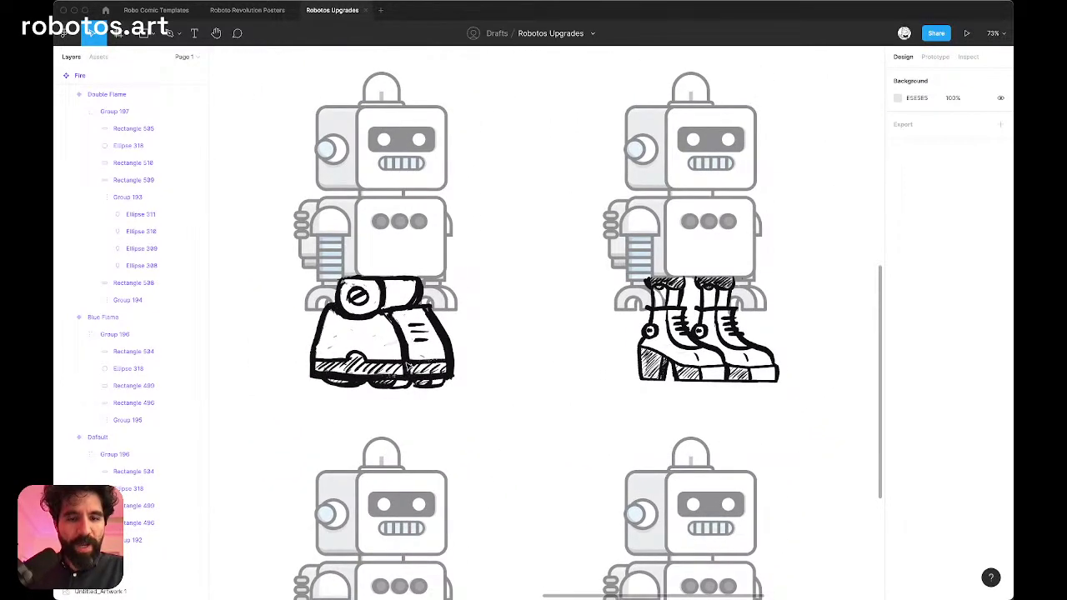
pyautogui.scroll(-5, 428, 305)
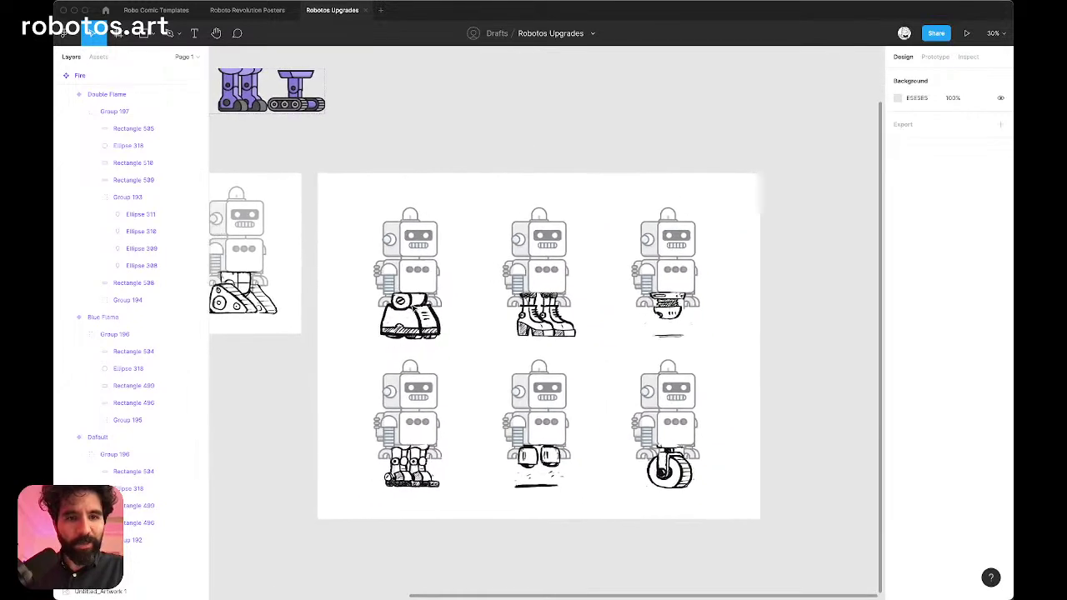
pyautogui.hscroll(-10, 413, 308)
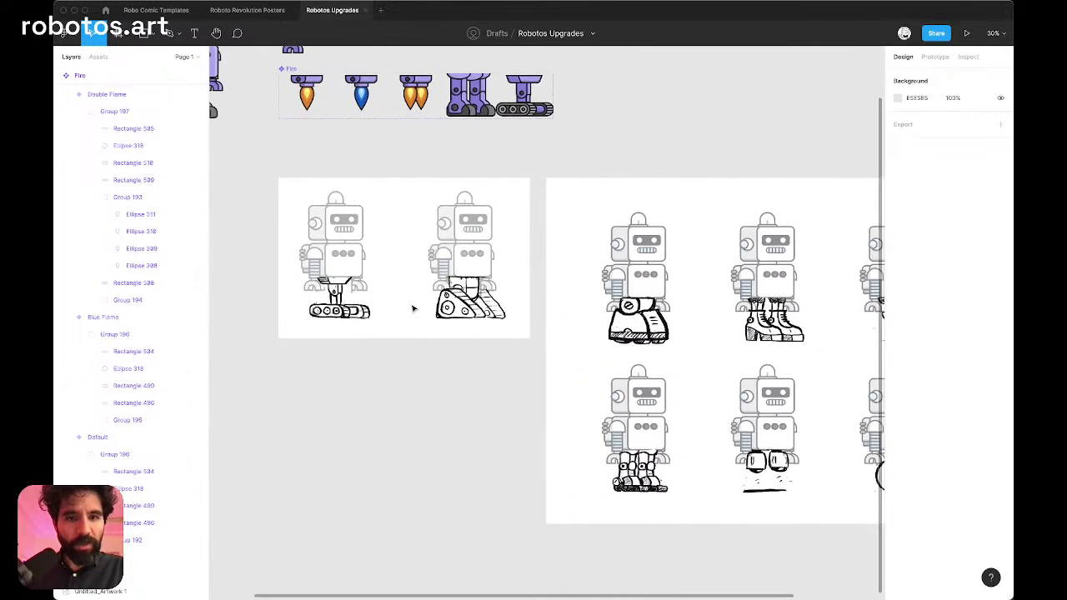
pyautogui.scroll(5, 452, 286)
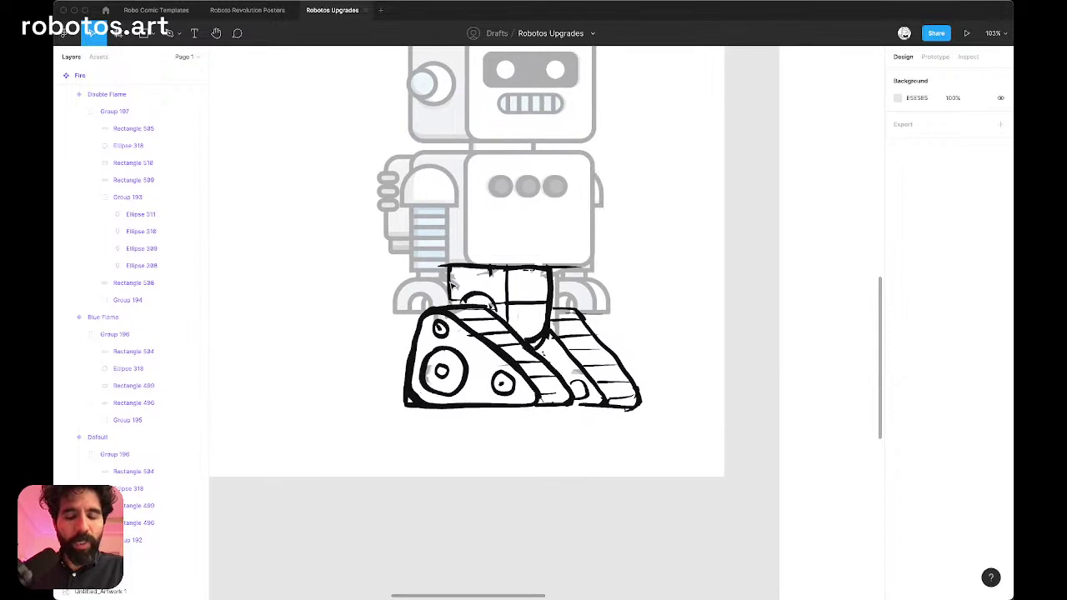
pyautogui.scroll(-5, 450, 286)
pyautogui.scroll(3, 450, 286)
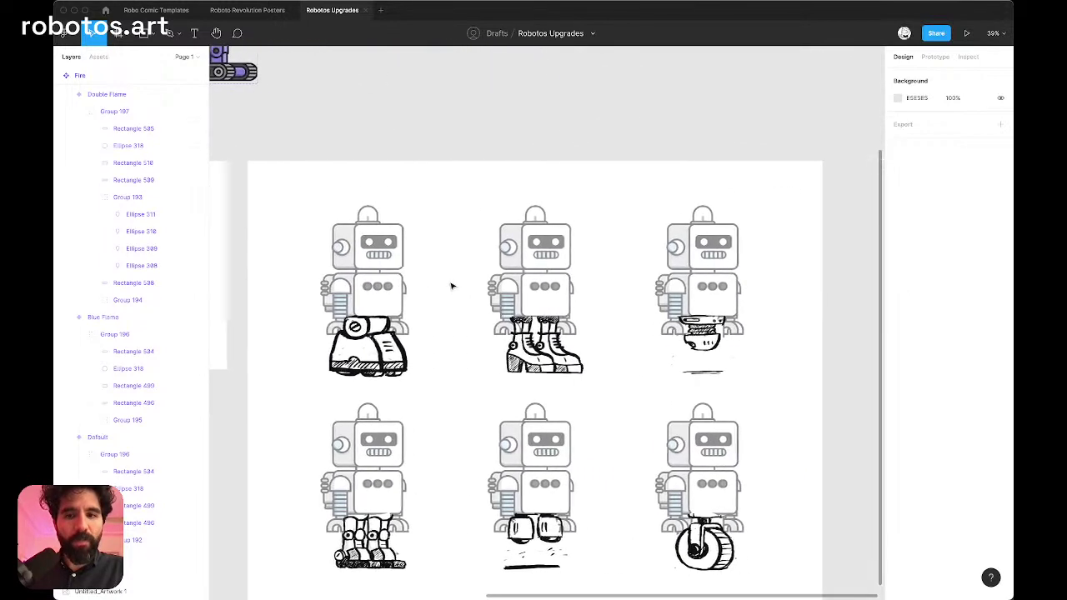
# Step: Fade the sheet of six leg sketches, Untitled_Artwork 2, to 30% layer opacity
pyautogui.scroll(5, 633, 336)
pyautogui.scroll(-8, 633, 335)
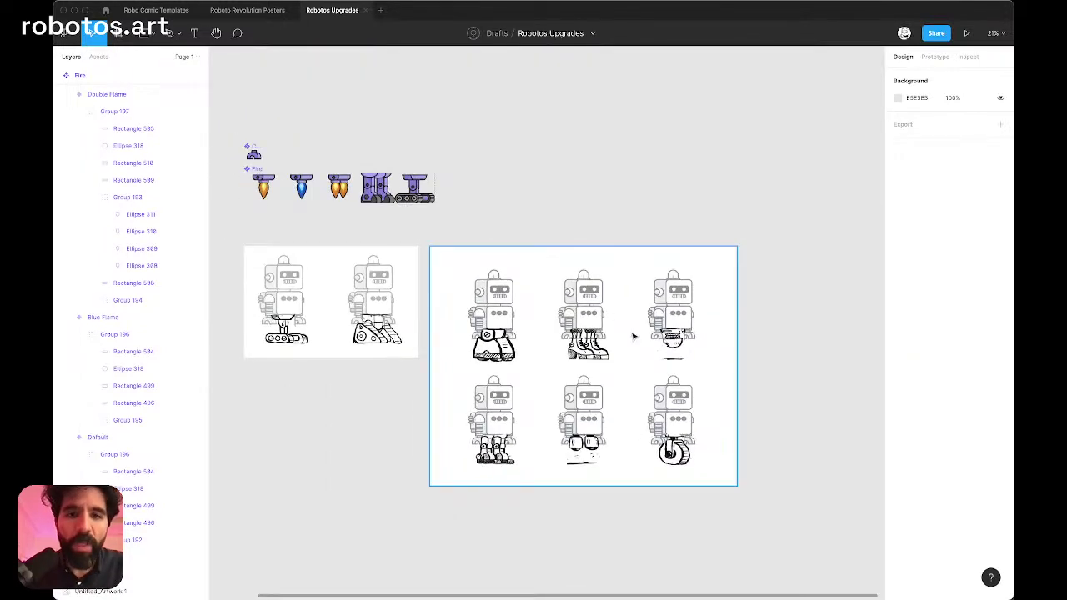
pyautogui.click(633, 336)
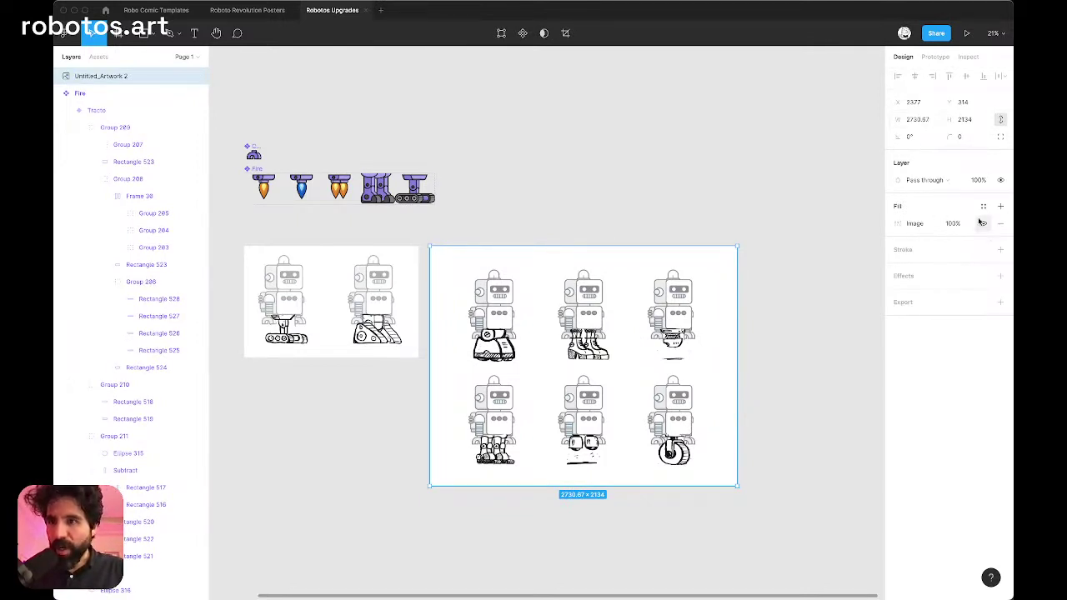
pyautogui.click(980, 182)
pyautogui.write('20')
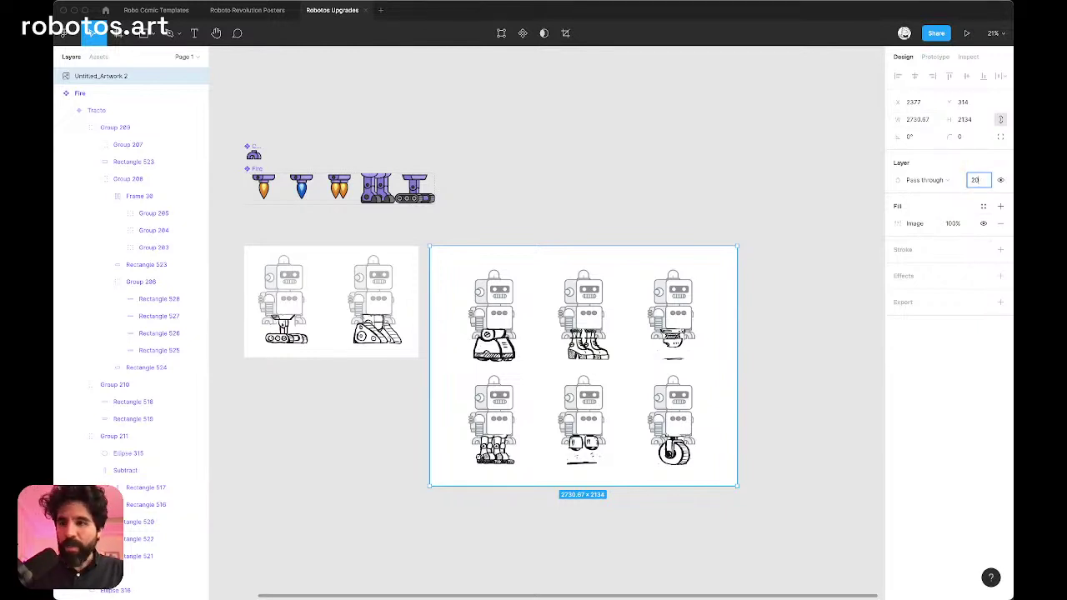
pyautogui.press('Return')
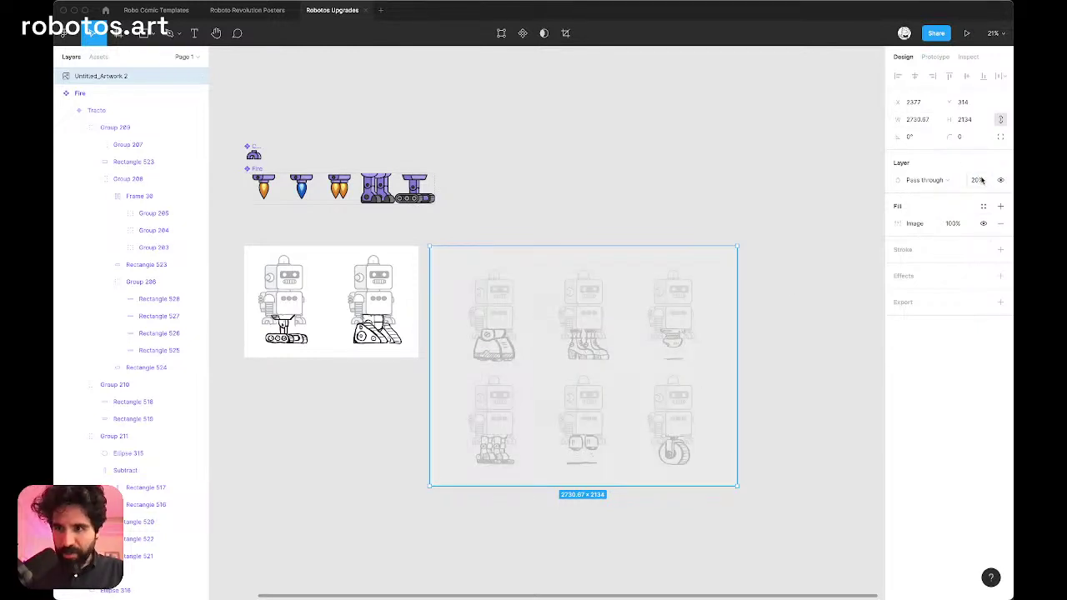
pyautogui.click(981, 180)
pyautogui.write('30')
pyautogui.press('Return')
# Step: Lock the faded Untitled_Artwork 2 sketch layer
pyautogui.scroll(2, 690, 356)
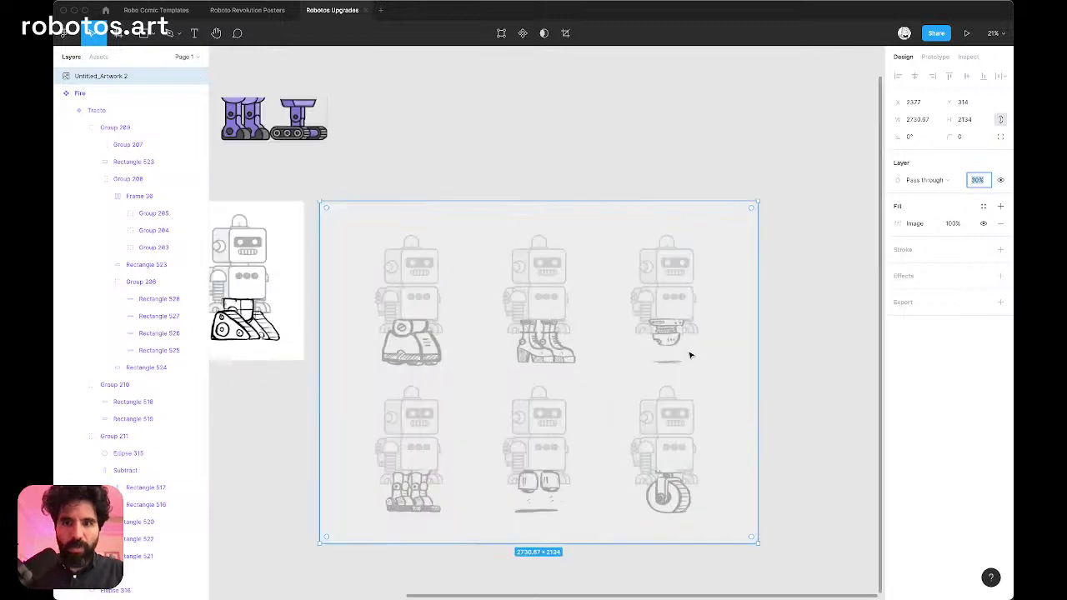
pyautogui.scroll(3, 689, 356)
pyautogui.scroll(-2, 657, 295)
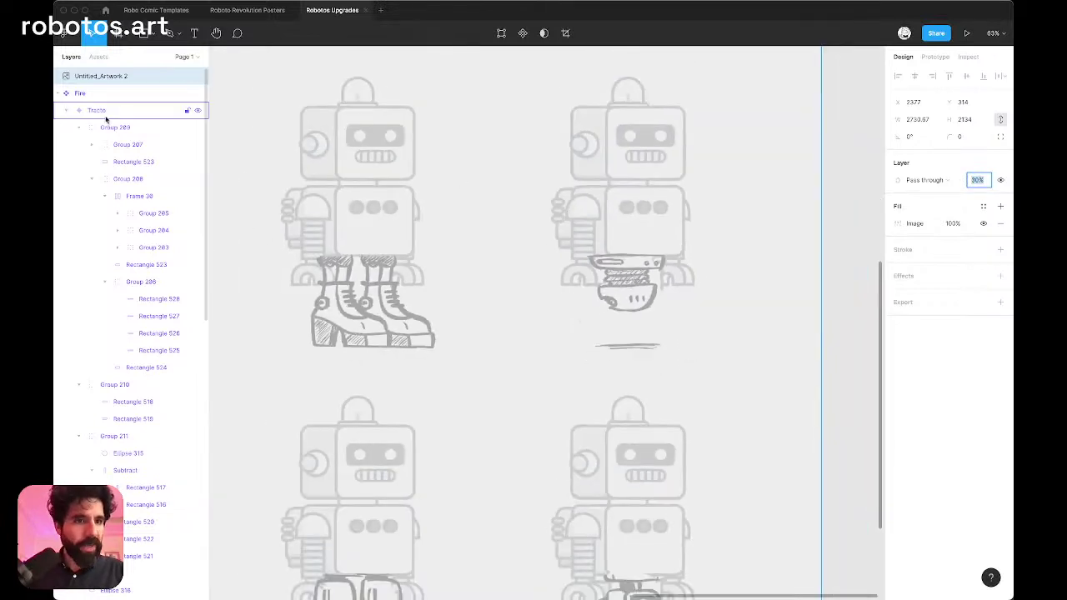
pyautogui.click(188, 75)
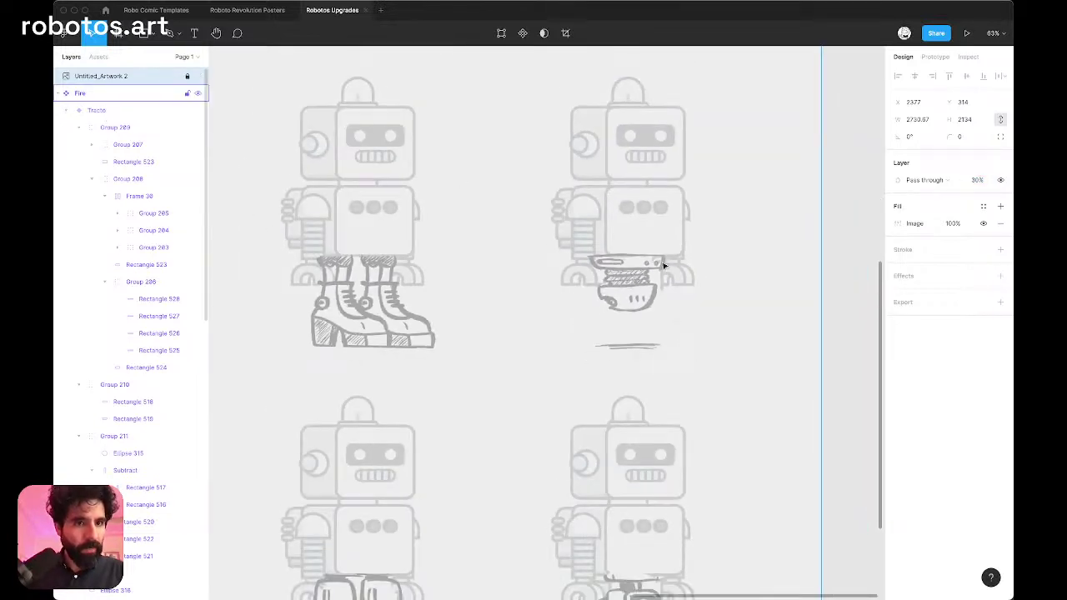
# Step: Draw two 16 × 16 circles side by side over the round holes on the floating spring base's upper plate
pyautogui.click(861, 177)
pyautogui.scroll(1, 604, 282)
pyautogui.scroll(3, 604, 282)
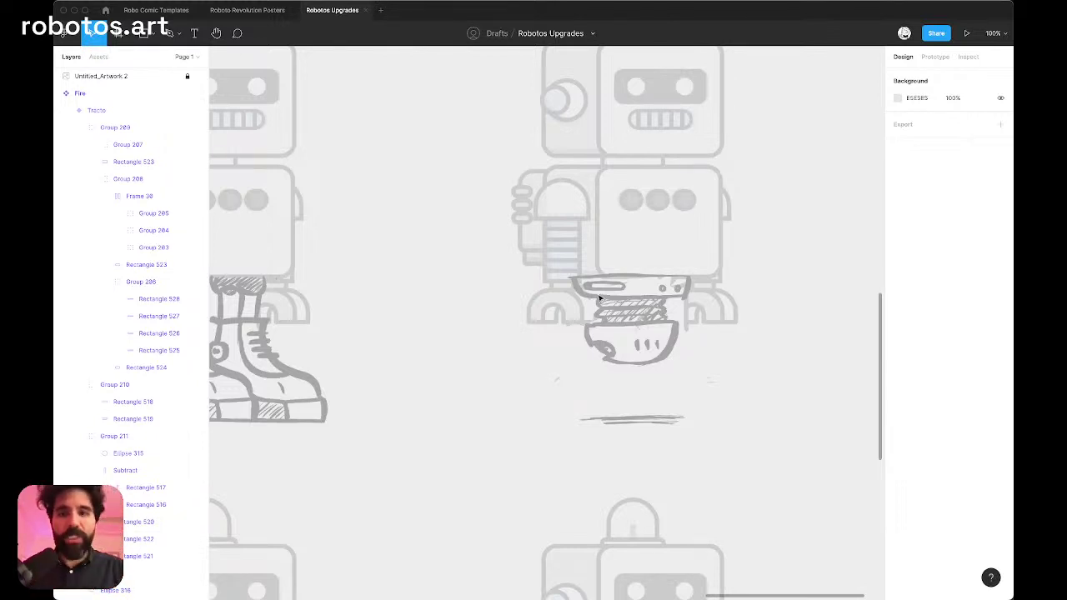
pyautogui.scroll(5, 599, 297)
pyautogui.scroll(3, 599, 297)
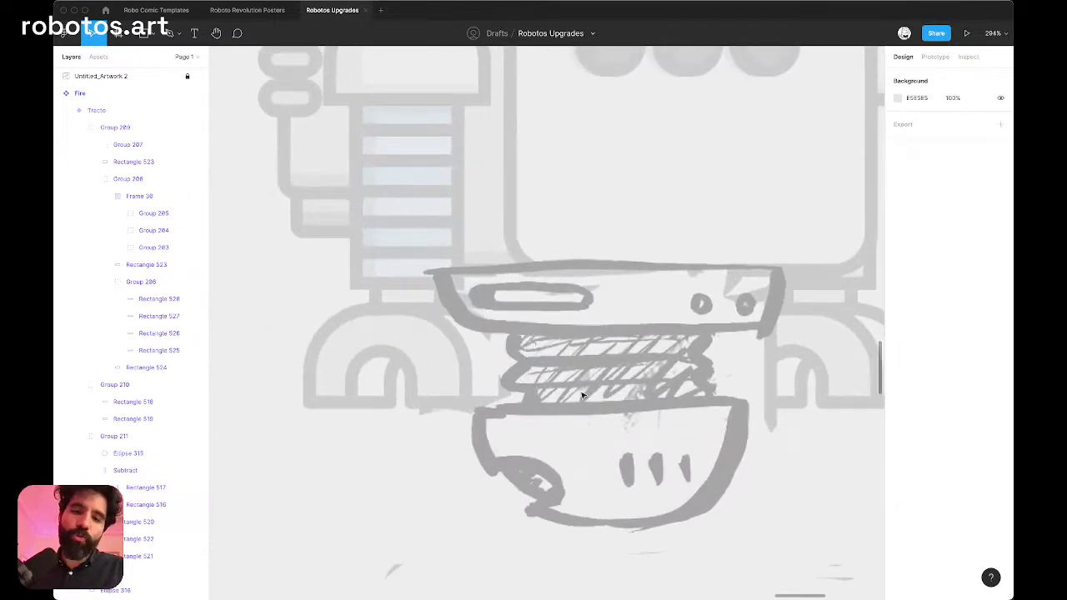
pyautogui.hscroll(3, 635, 345)
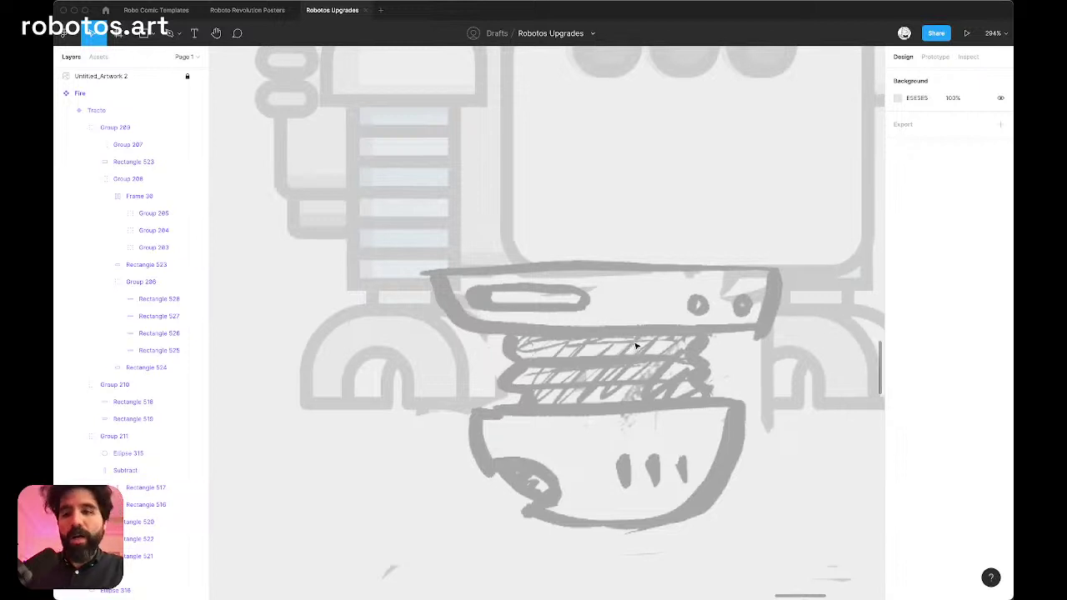
pyautogui.scroll(-1, 635, 345)
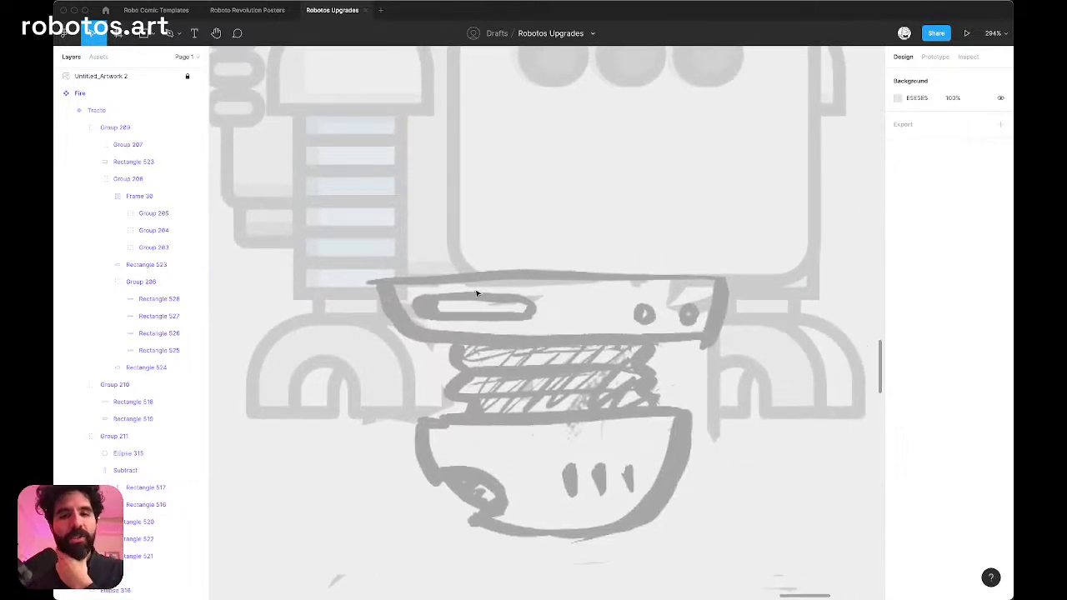
pyautogui.press('r')
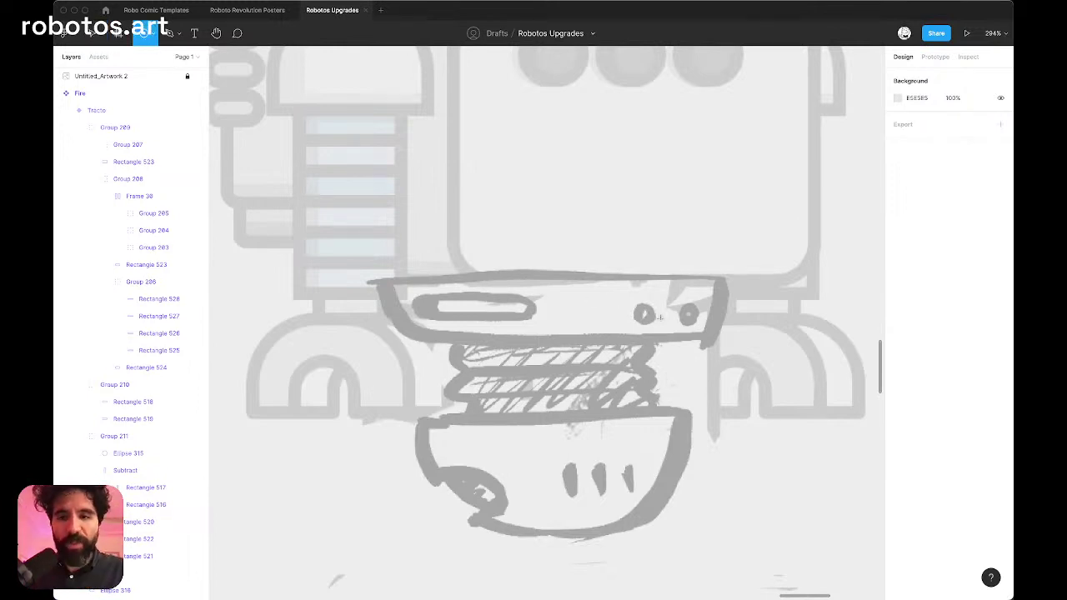
pyautogui.scroll(5, 659, 317)
pyautogui.moveTo(632, 297)
pyautogui.mouseDown()
pyautogui.moveTo(655, 278)
pyautogui.moveTo(710, 303)
pyautogui.mouseUp()
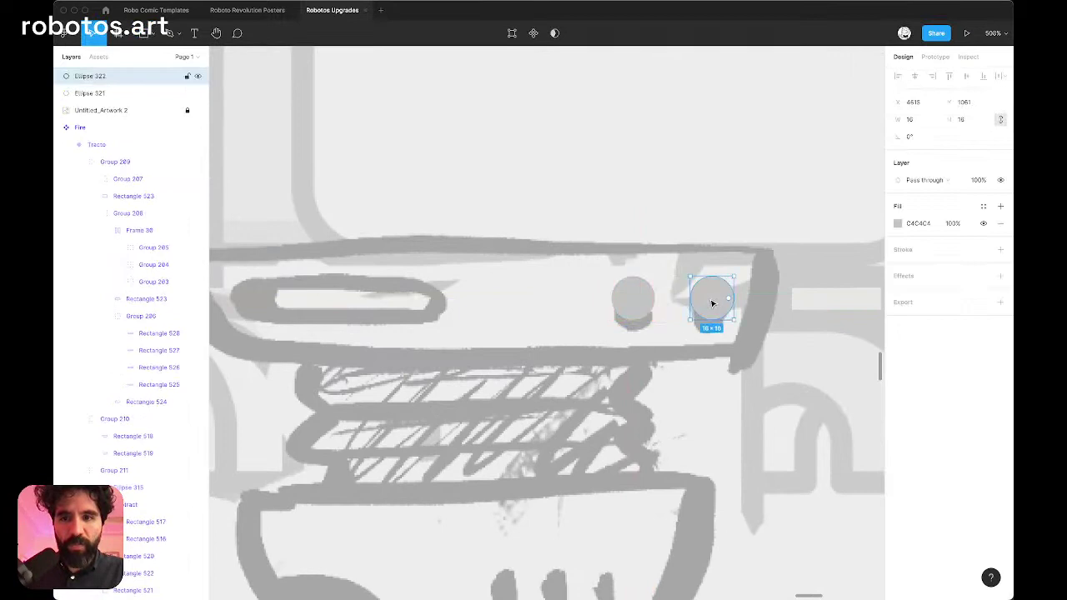
# Step: Draw a 76-wide rectangle over the upper plate's slot, with its height set to 16 and its corner radius to 32
pyautogui.hscroll(-3, 709, 302)
pyautogui.press('r')
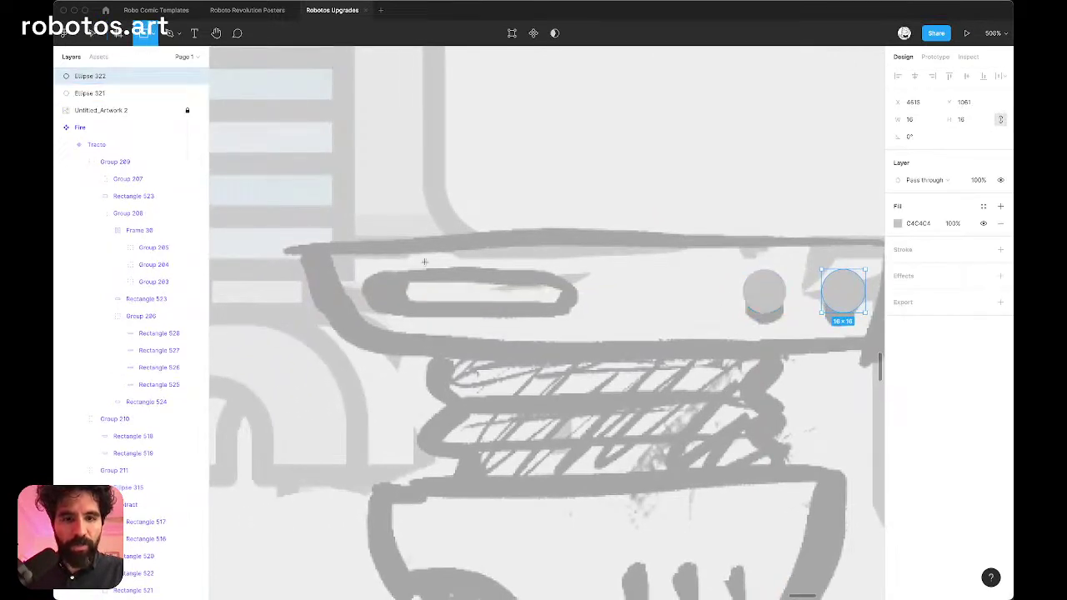
pyautogui.moveTo(367, 272); pyautogui.dragTo(573, 315)
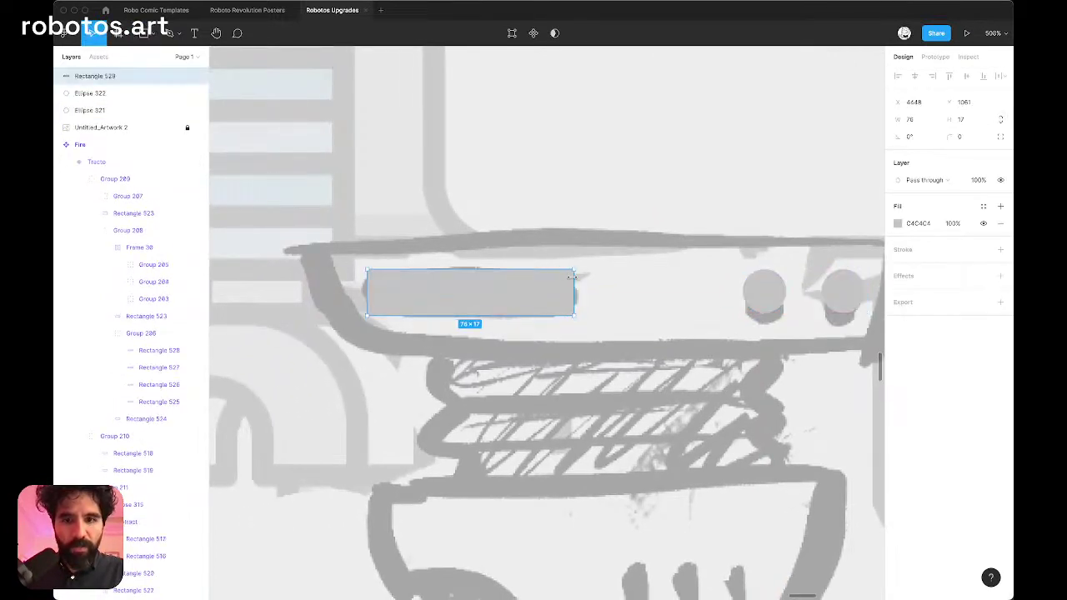
pyautogui.click(963, 120)
pyautogui.press('Up')
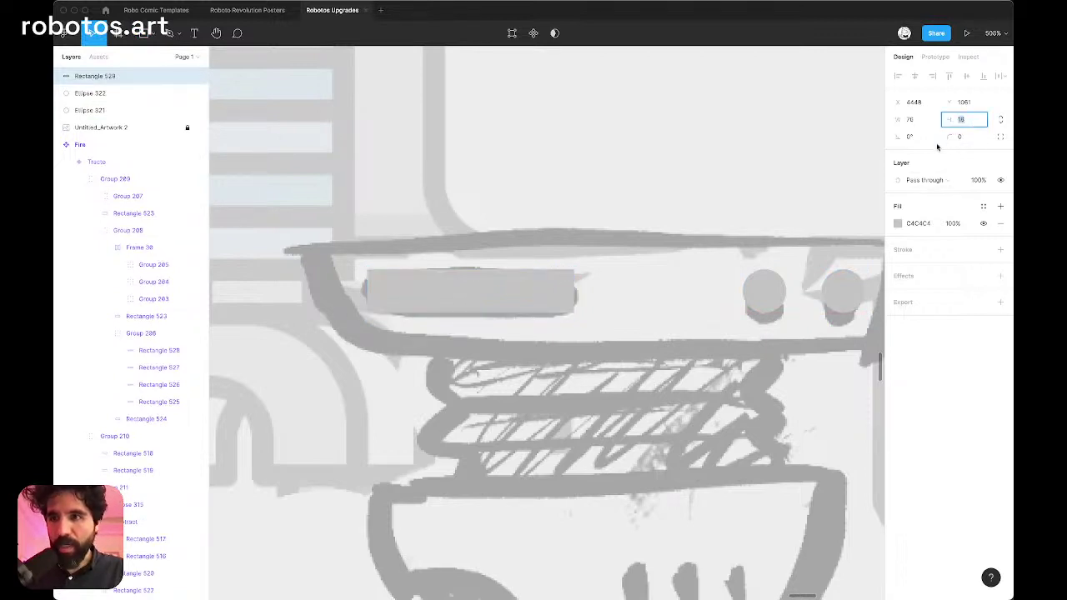
pyautogui.click(963, 137)
pyautogui.write('8')
pyautogui.press('Return')
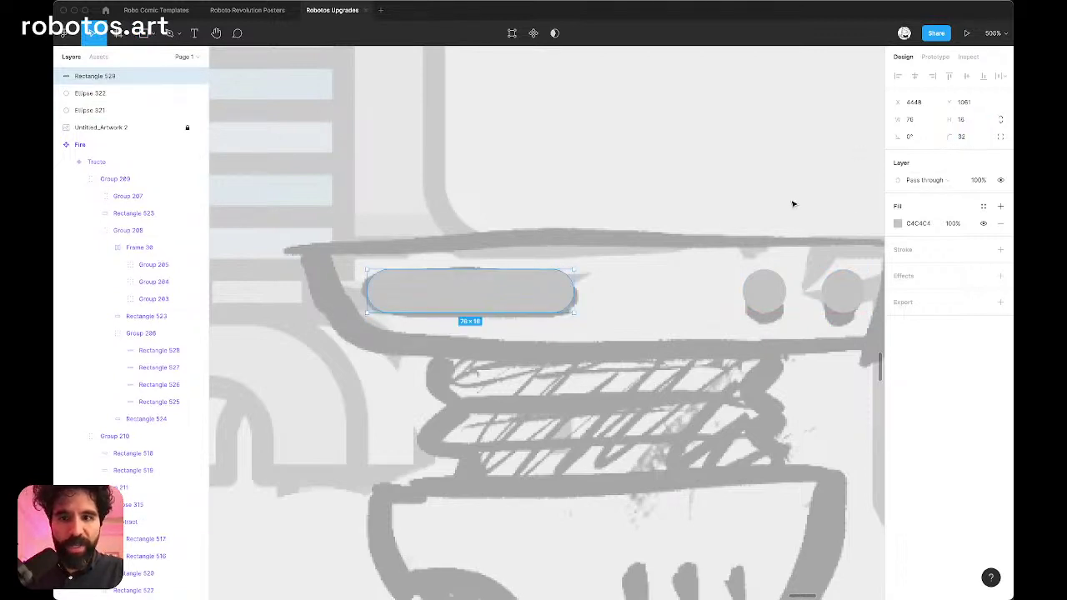
# Step: Give the rounded slot and both circles an Ink/06 stroke and an Ink/04 fill
pyautogui.click(767, 291)
pyautogui.keyDown('shift'); pyautogui.click(840, 291); pyautogui.keyUp('shift')
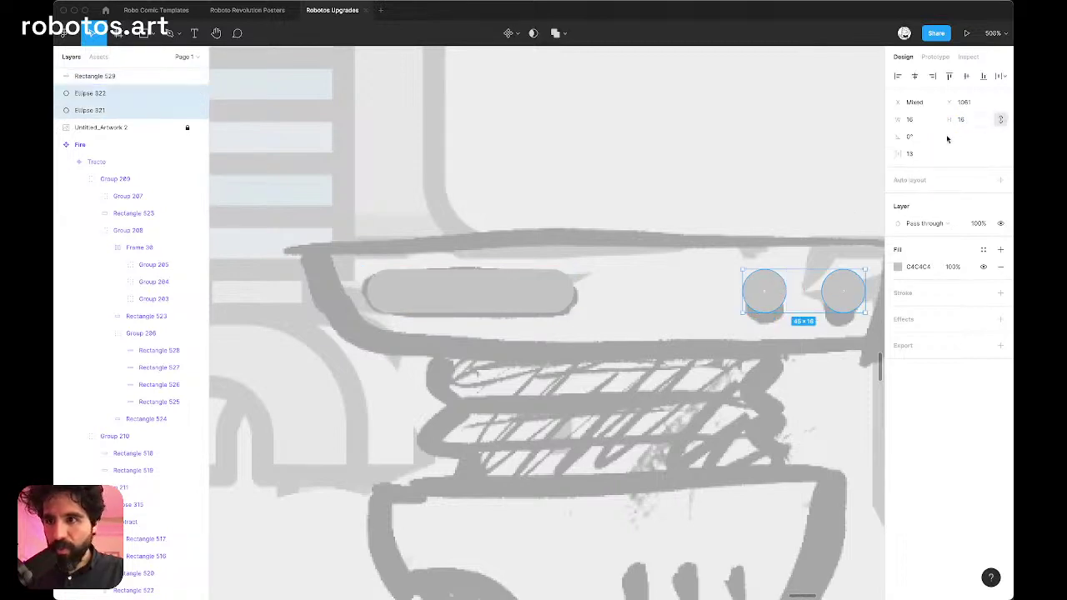
pyautogui.keyDown('shift'); pyautogui.click(562, 287); pyautogui.keyUp('shift')
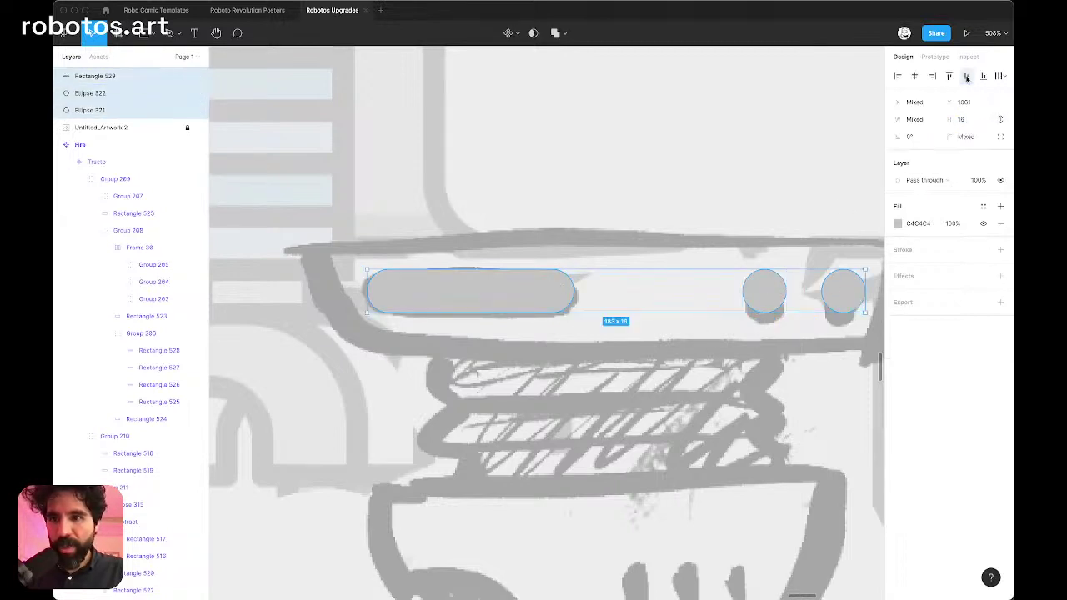
pyautogui.scroll(-5, 639, 308)
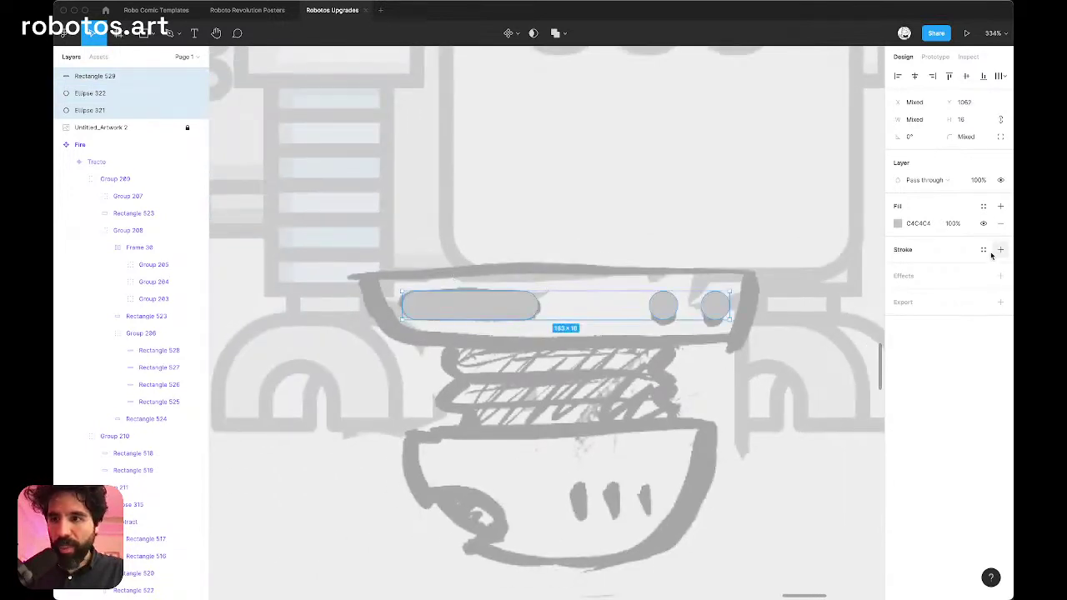
pyautogui.click(983, 249)
pyautogui.click(992, 351)
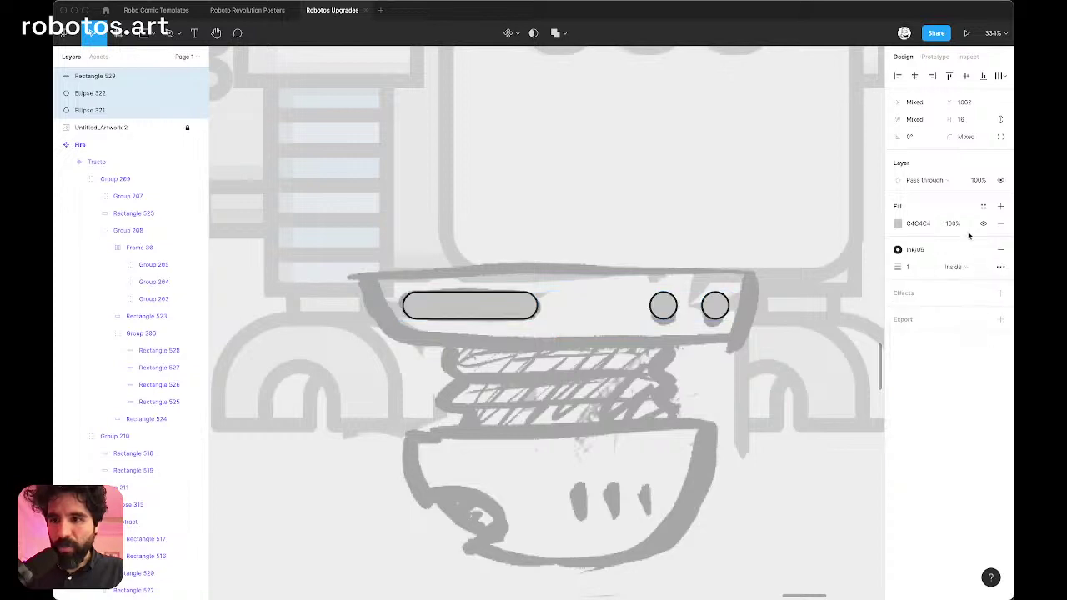
pyautogui.click(984, 205)
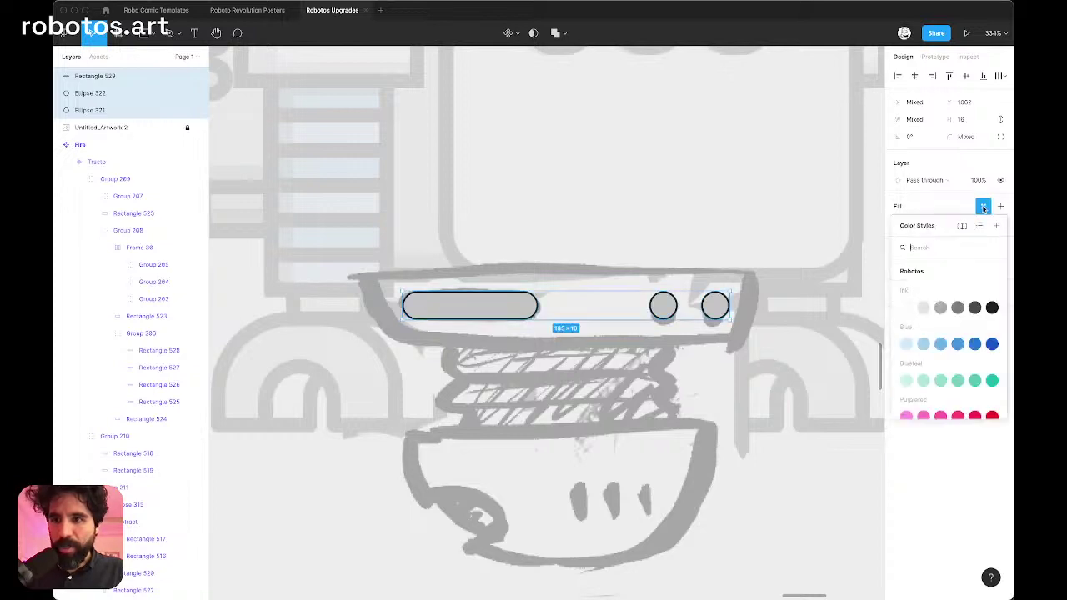
pyautogui.click(958, 309)
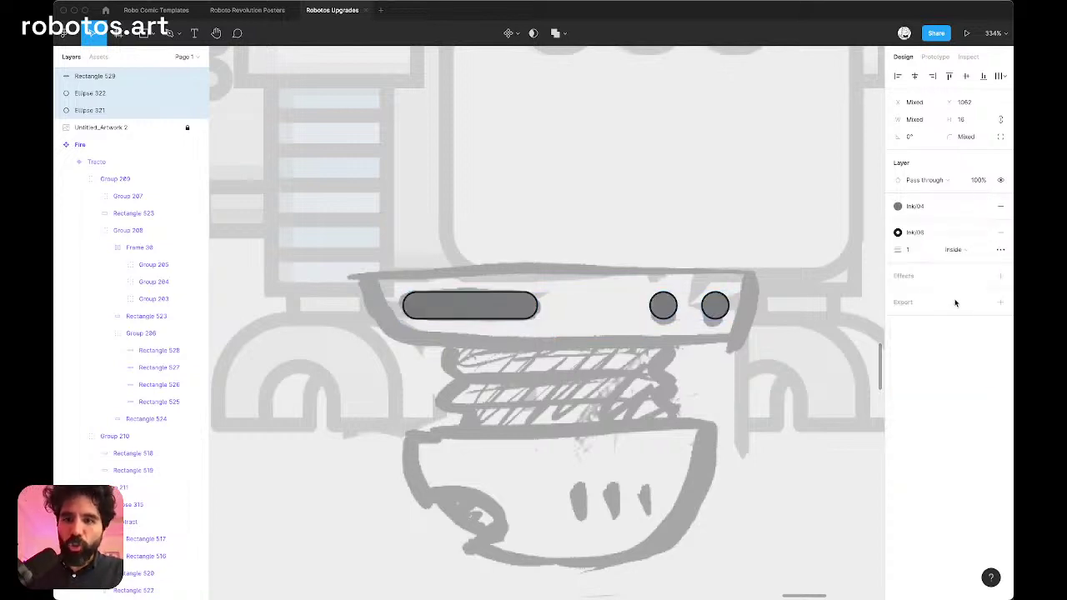
# Step: Set the stroke of the slot and both circles to a width of 8 with Center alignment
pyautogui.click(923, 251)
pyautogui.press('Return')
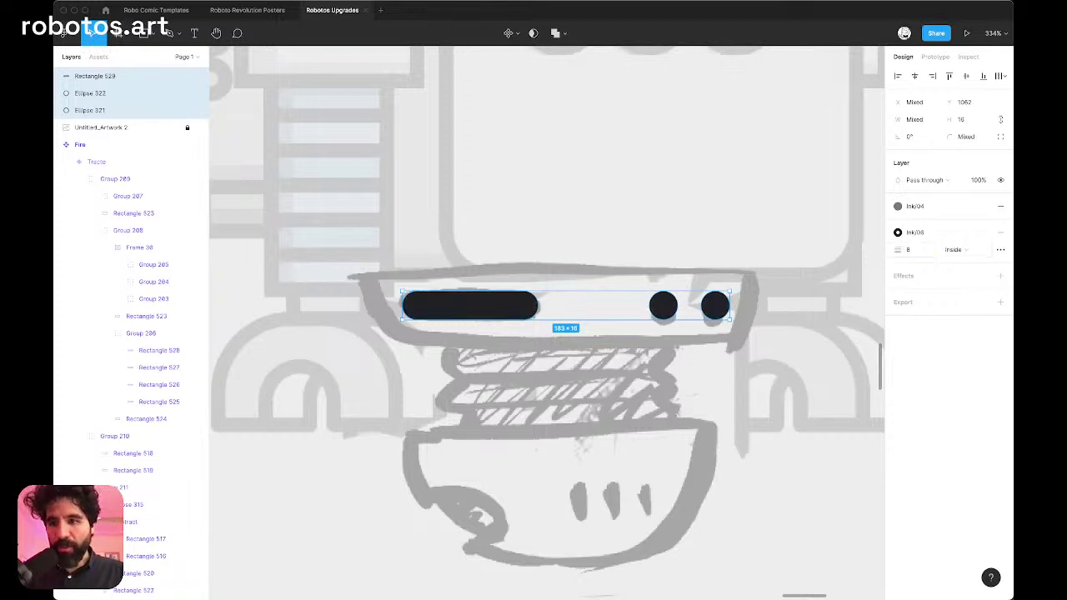
pyautogui.scroll(5, 668, 306)
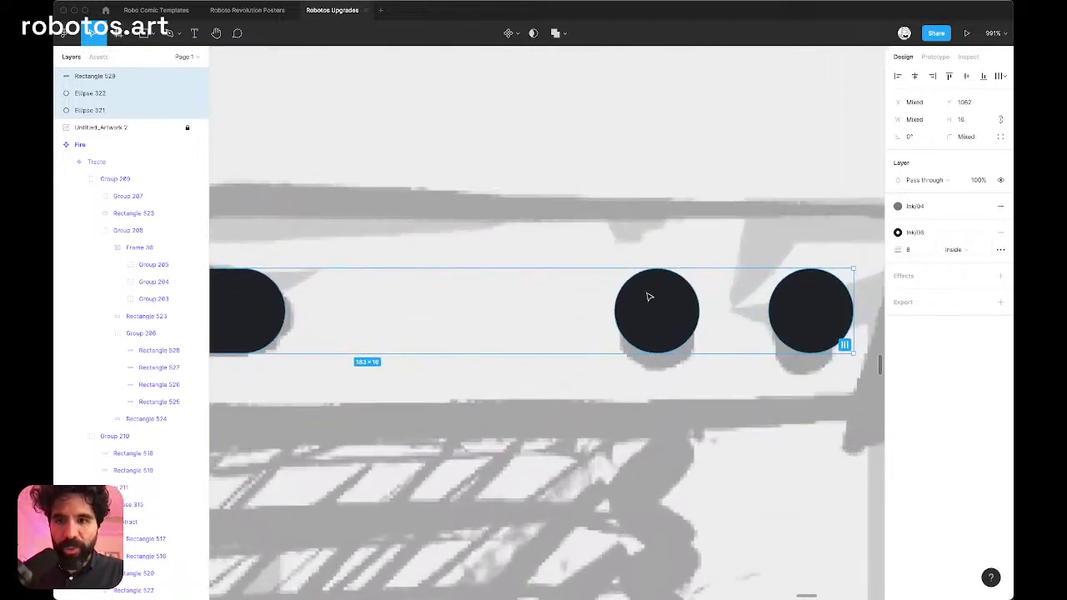
pyautogui.hscroll(3, 767, 286)
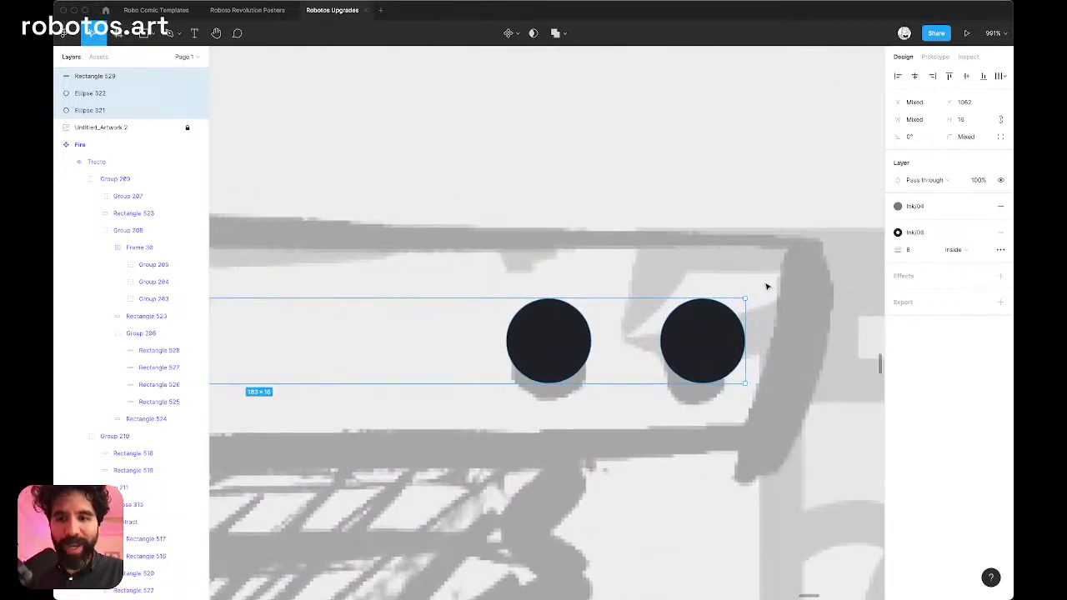
pyautogui.click(964, 252)
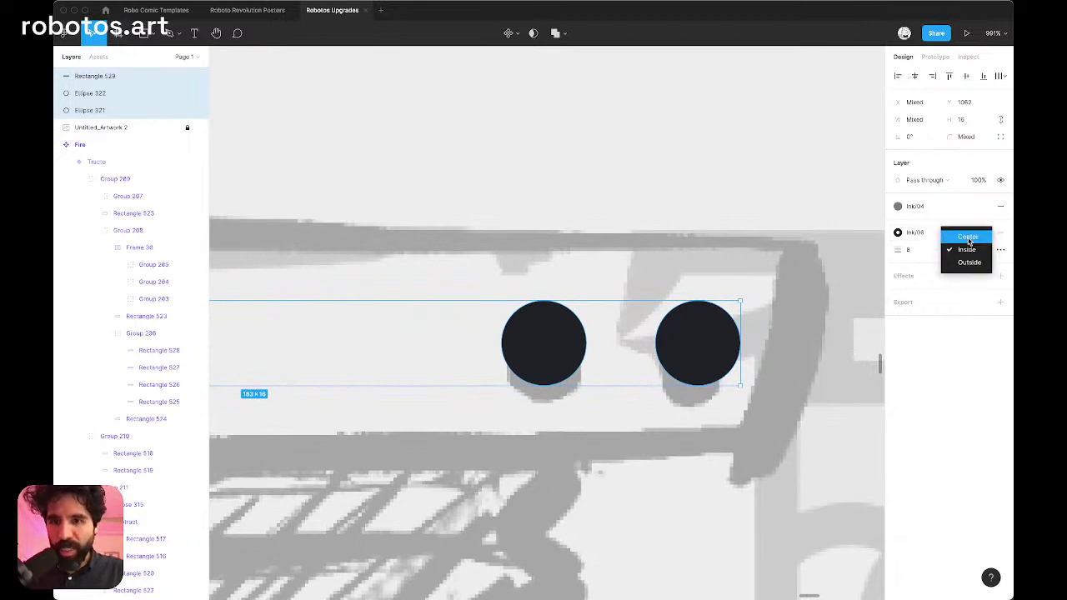
pyautogui.click(967, 235)
pyautogui.scroll(-10, 692, 280)
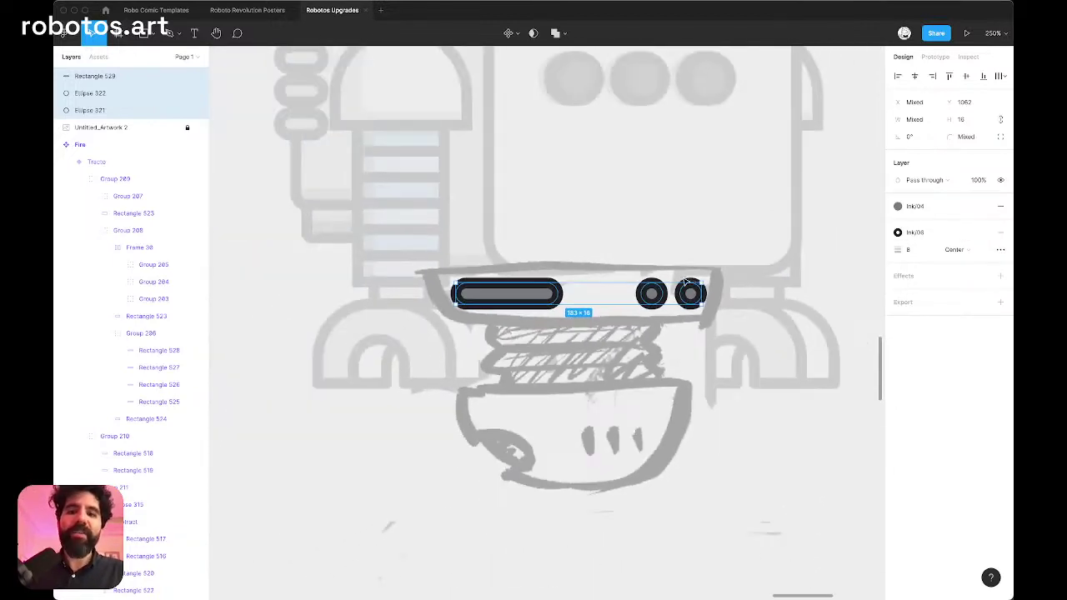
# Step: Draw a 220 × 46 rectangle covering the outline of the floating base's upper plate
pyautogui.scroll(10, 606, 317)
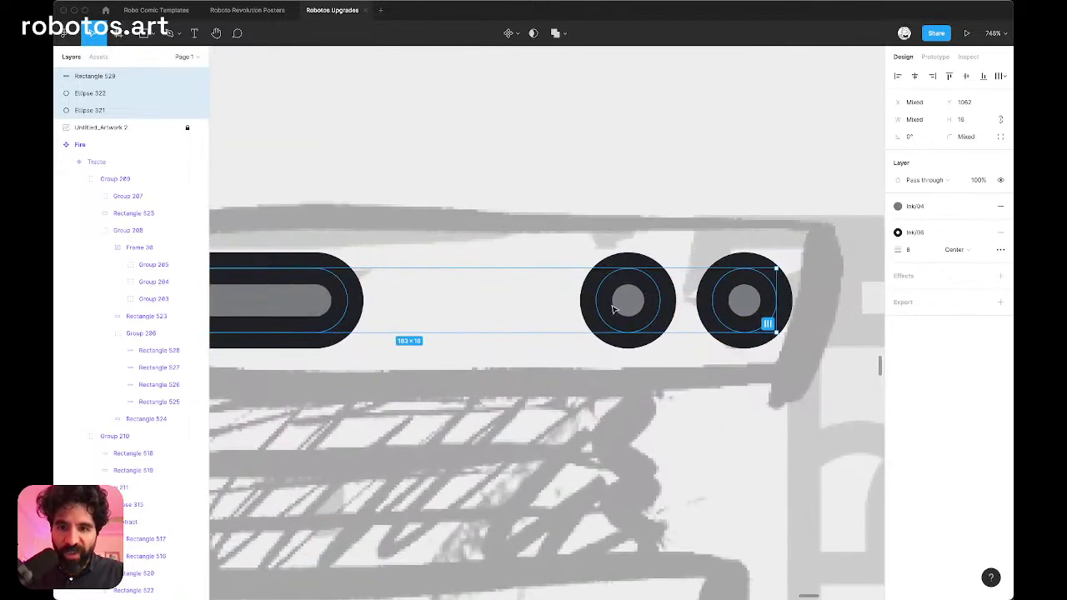
pyautogui.hscroll(-5, 605, 321)
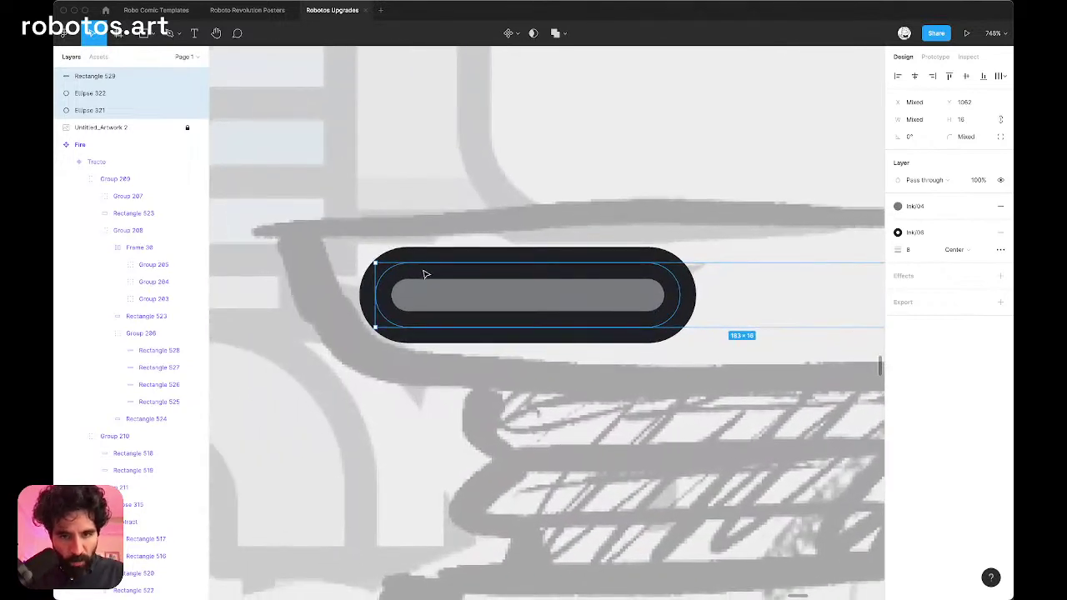
pyautogui.scroll(-5, 635, 222)
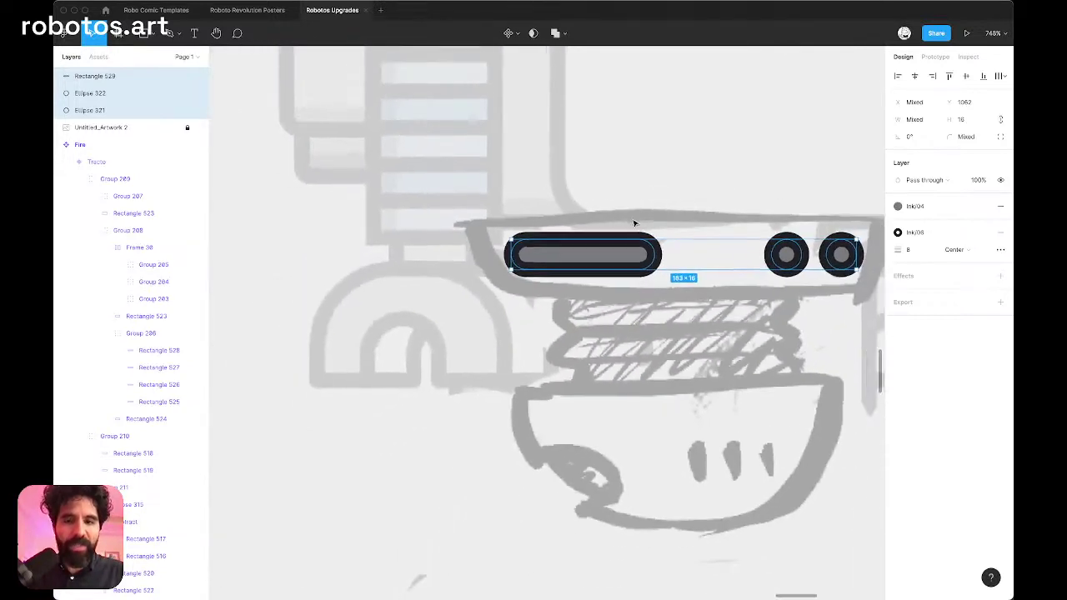
pyautogui.scroll(2, 662, 200)
pyautogui.hscroll(2, 662, 200)
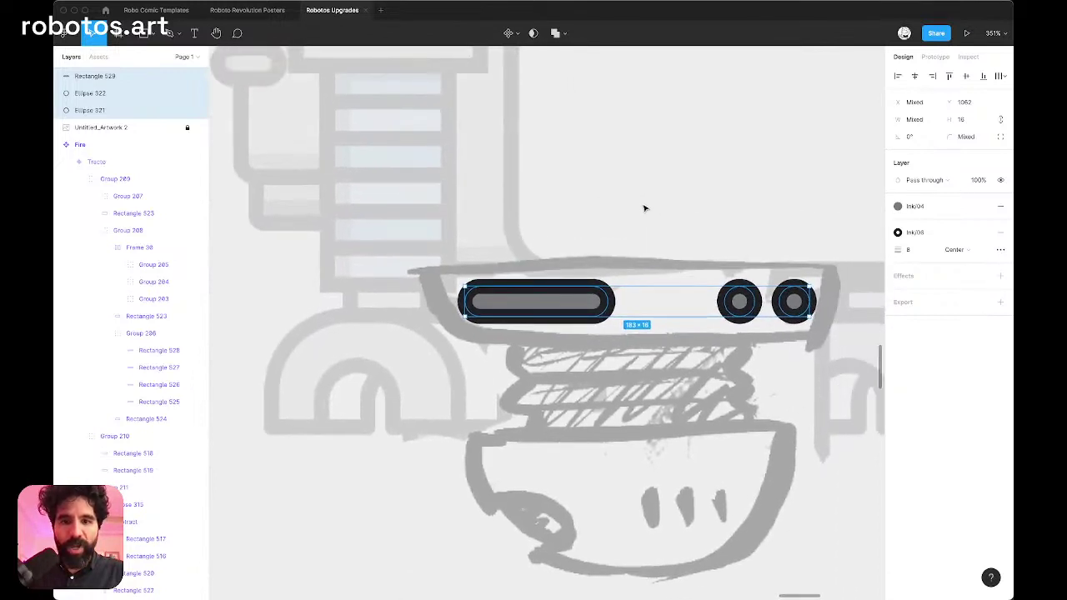
pyautogui.click(461, 250)
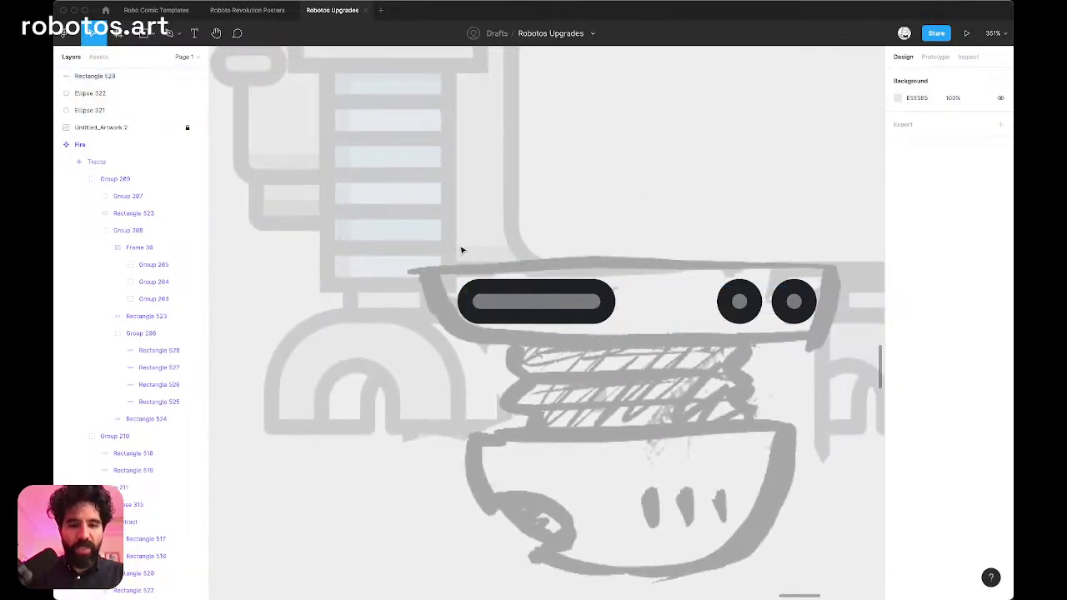
pyautogui.press('r')
pyautogui.moveTo(424, 258); pyautogui.dragTo(838, 347)
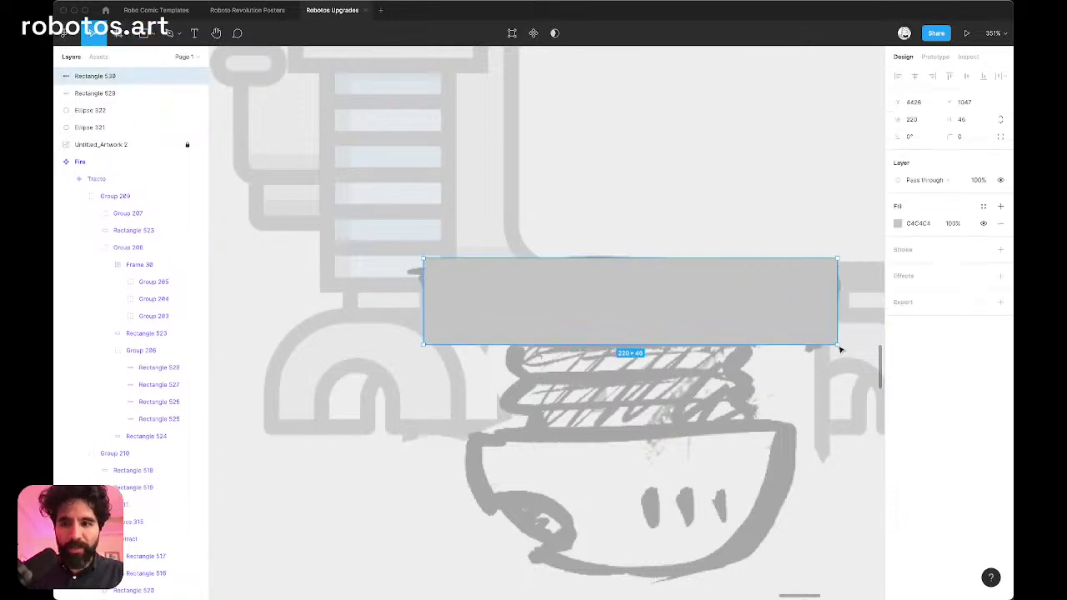
# Step: Round the two lower corners of the upper plate rectangle with a corner radius of 40
pyautogui.press('Return')
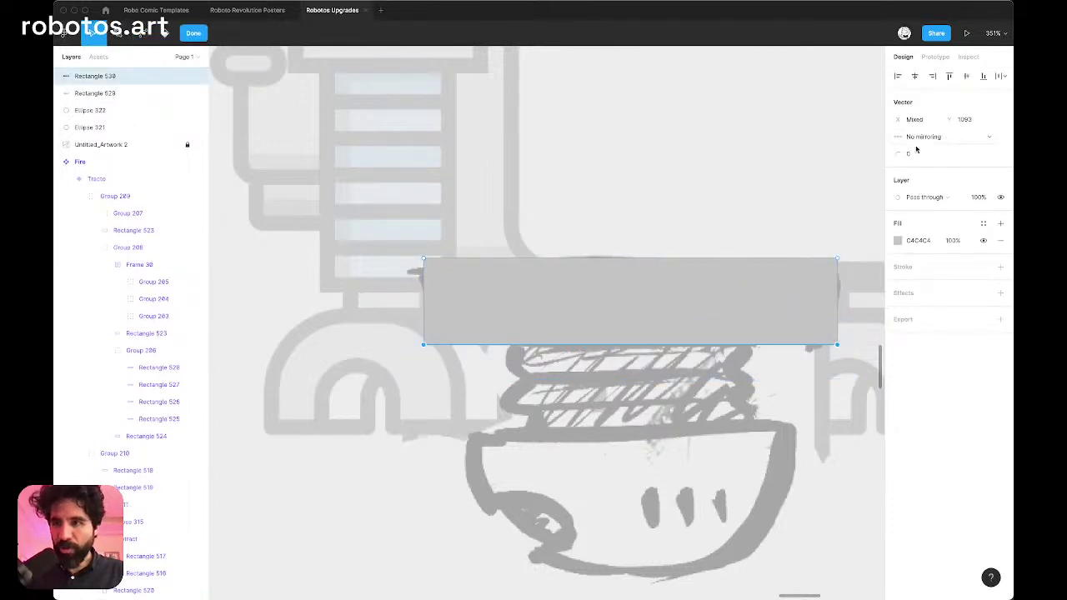
pyautogui.click(925, 155)
pyautogui.write('32')
pyautogui.press('Return')
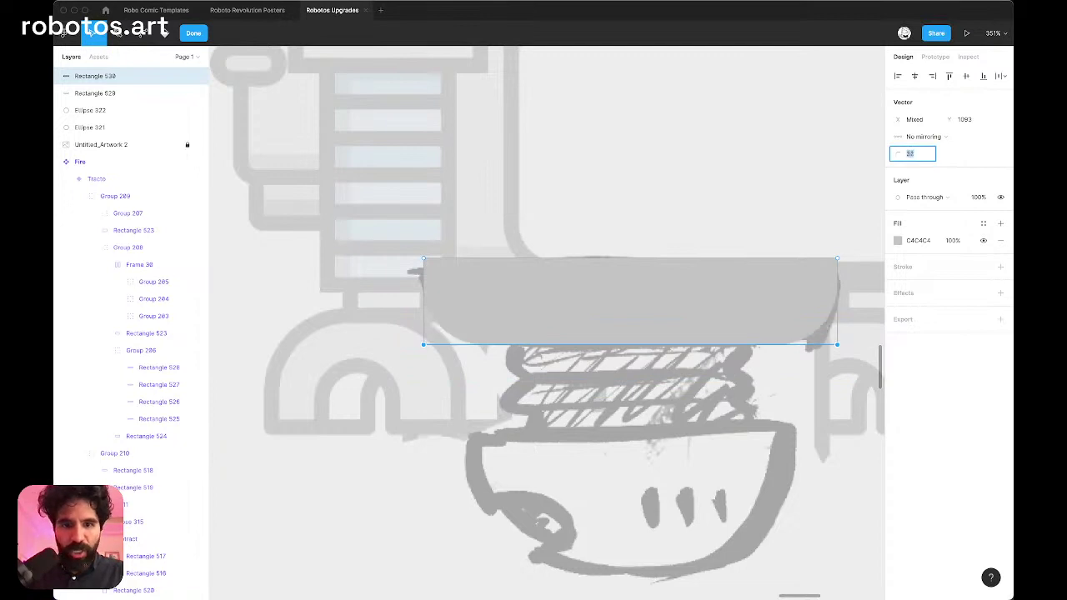
pyautogui.write('40')
pyautogui.press('Return')
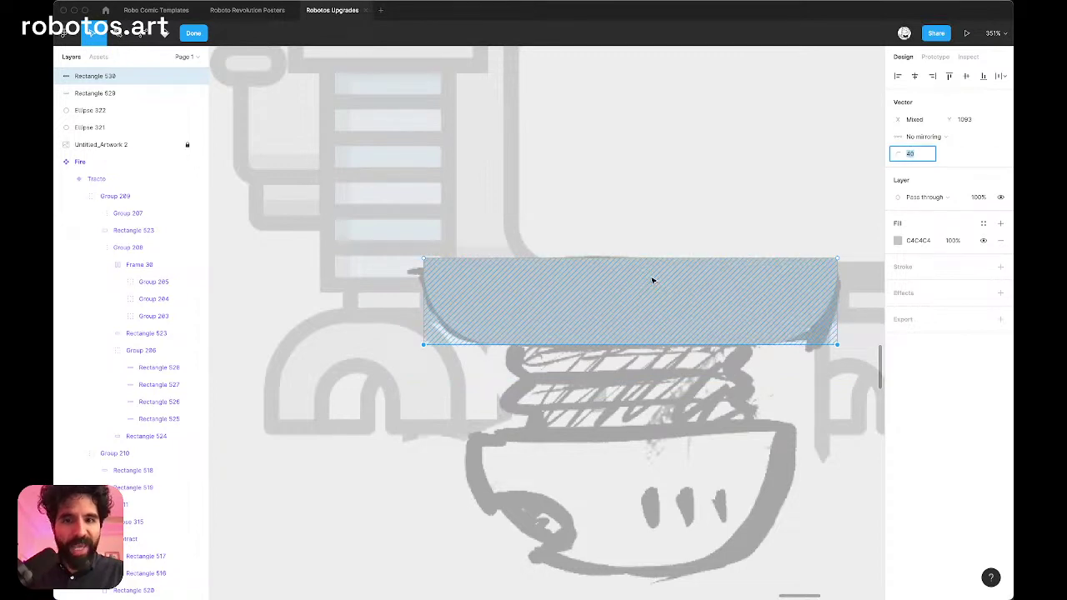
pyautogui.press('Escape')
pyautogui.press('Escape')
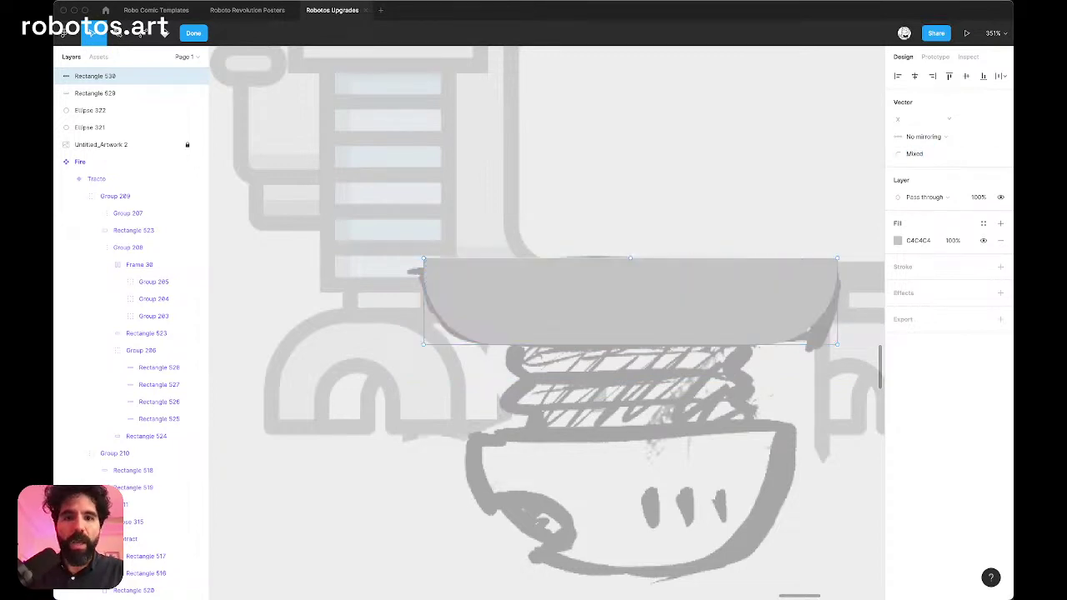
pyautogui.press('super')
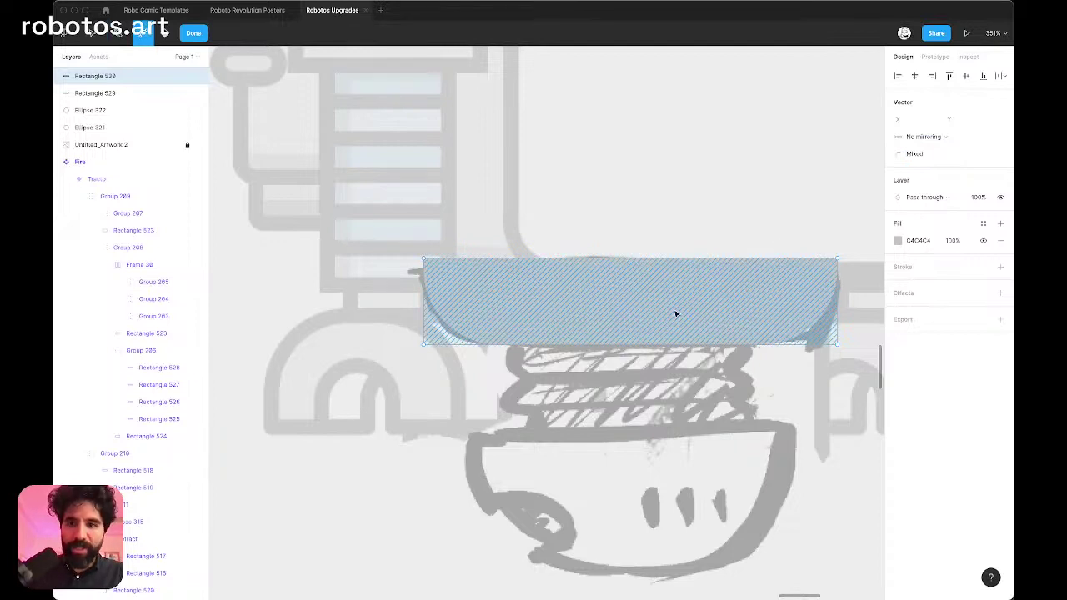
pyautogui.press('Escape')
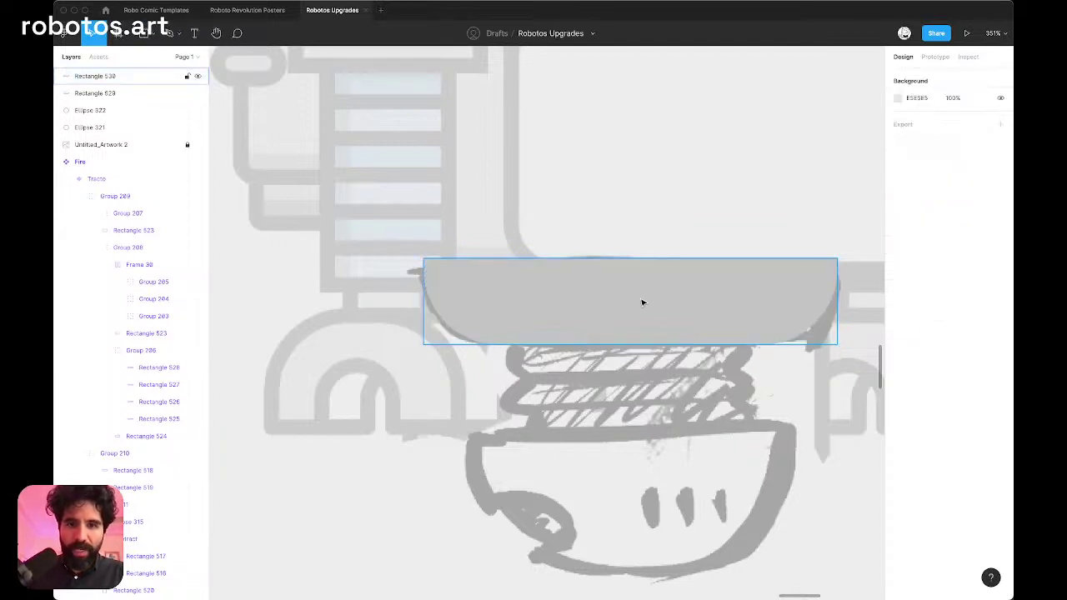
# Step: Send the upper plate shape behind the slot and circles, and select the circle nearer the slot
pyautogui.press('super+bracketleft')
pyautogui.press('super+bracketleft')
pyautogui.press('super+bracketleft')
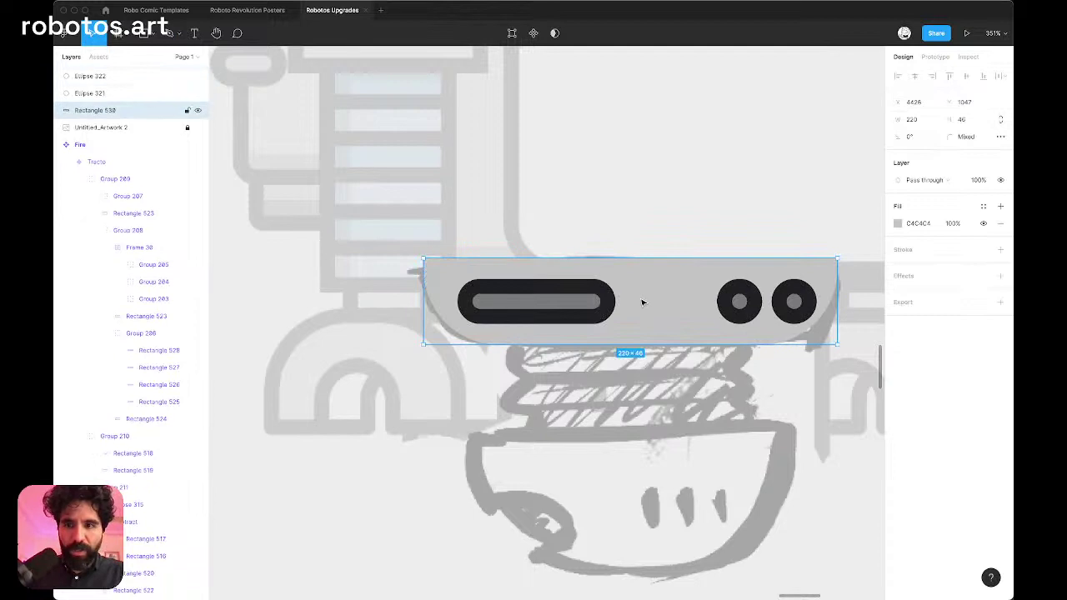
pyautogui.click(740, 305)
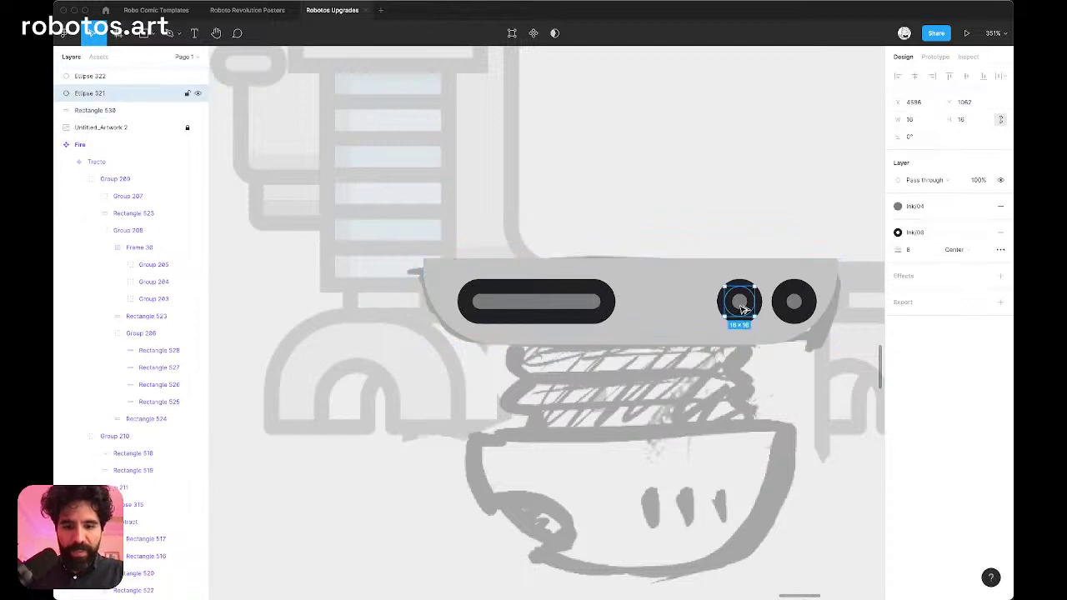
# Step: Apply the circles' style to the upper plate: Ink/04 fill and Ink/06 stroke with width 8 and Center alignment
pyautogui.click(681, 313)
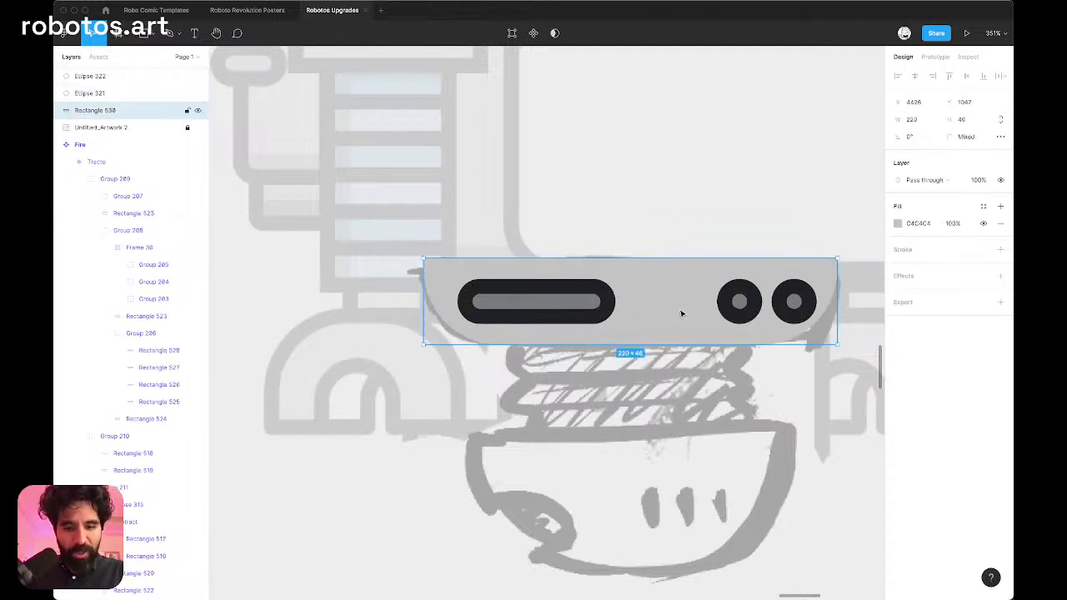
pyautogui.press('super+alt+v')
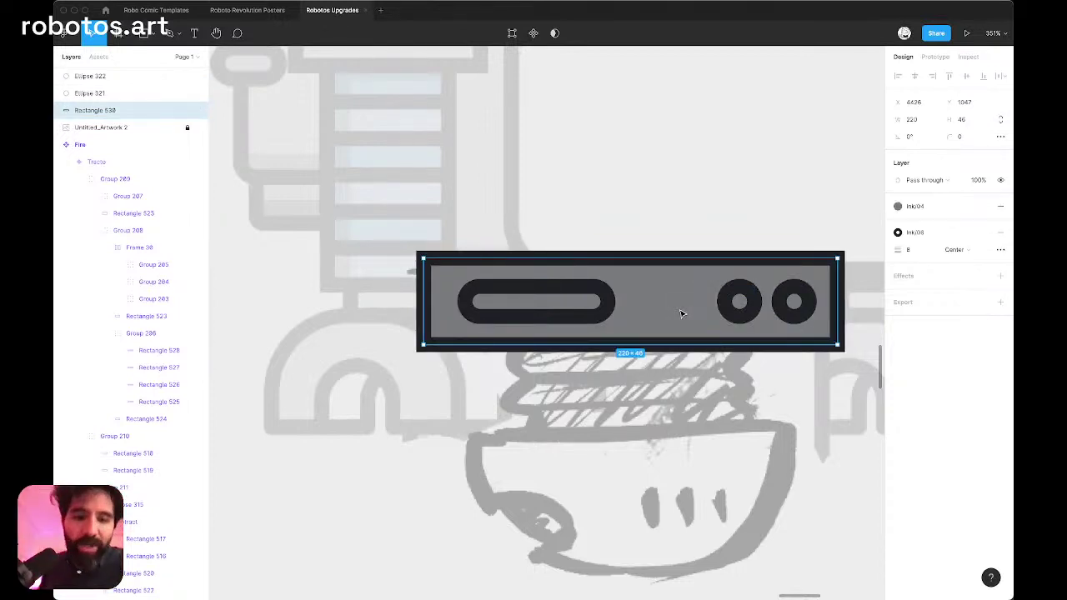
# Step: Round the upper plate's two lower corner points with a radius of 56
pyautogui.doubleClick(681, 313)
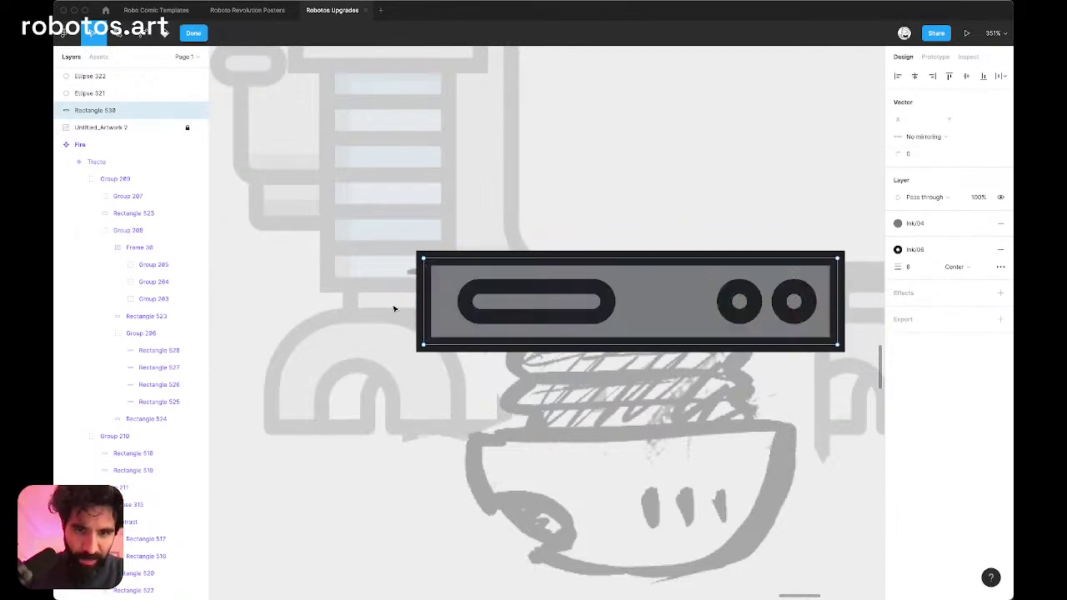
pyautogui.click(630, 344)
pyautogui.click(927, 158)
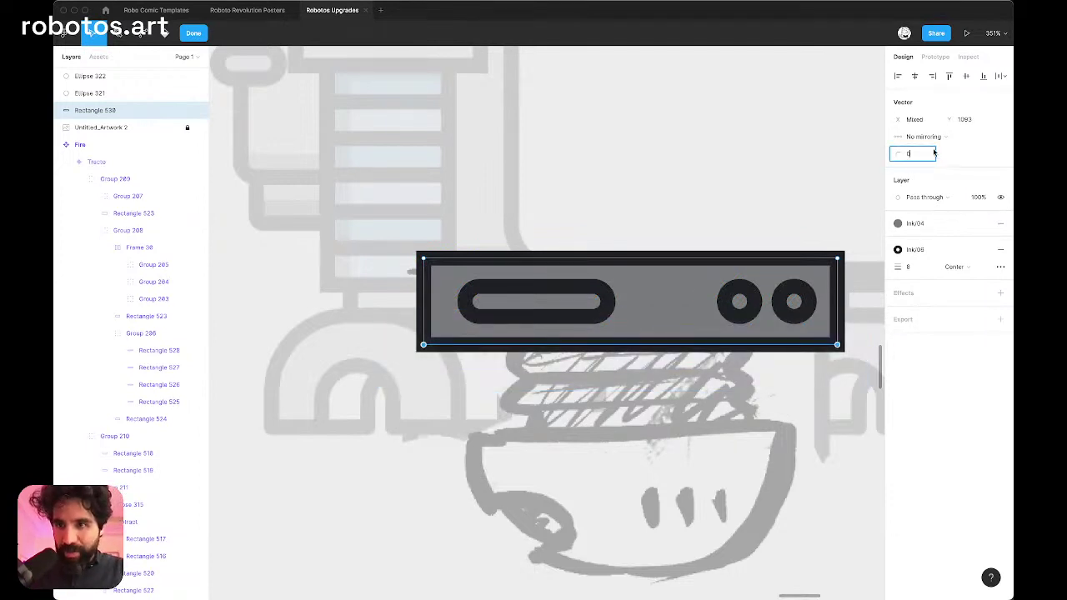
pyautogui.press('Up')
pyautogui.press('Up')
pyautogui.press('Up')
pyautogui.press('Up')
pyautogui.press('Up')
pyautogui.press('Up')
pyautogui.press('Up')
pyautogui.press('Up')
pyautogui.press('Up')
pyautogui.press('Up')
pyautogui.press('Up')
pyautogui.press('Up')
pyautogui.press('Up')
pyautogui.press('Up')
pyautogui.press('Up')
pyautogui.press('Up')
pyautogui.press('Up')
pyautogui.press('Up')
pyautogui.press('Up')
pyautogui.press('Up')
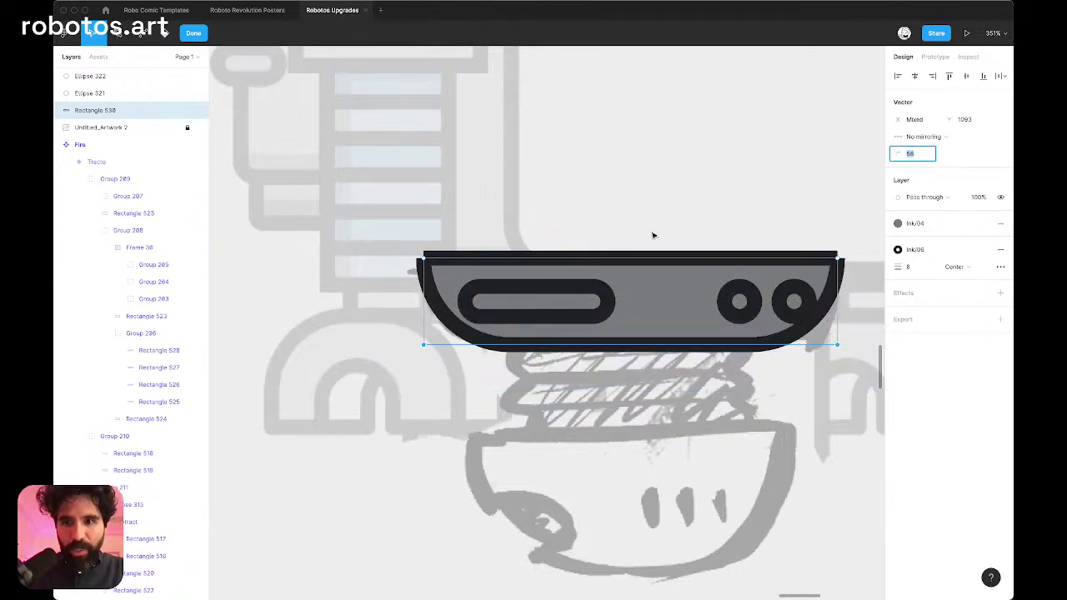
pyautogui.click(559, 281)
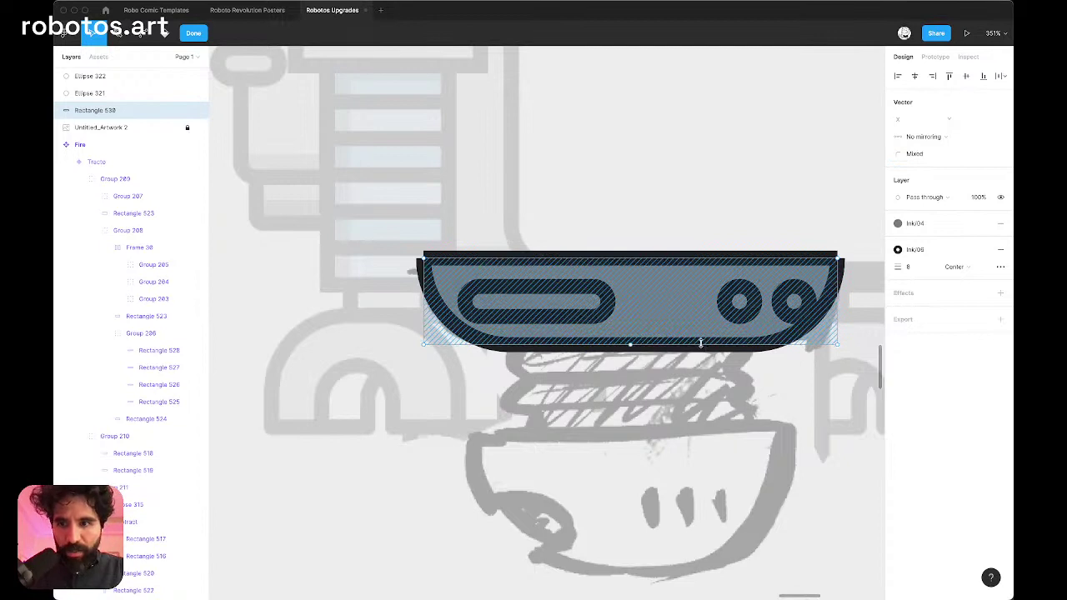
pyautogui.press('Escape')
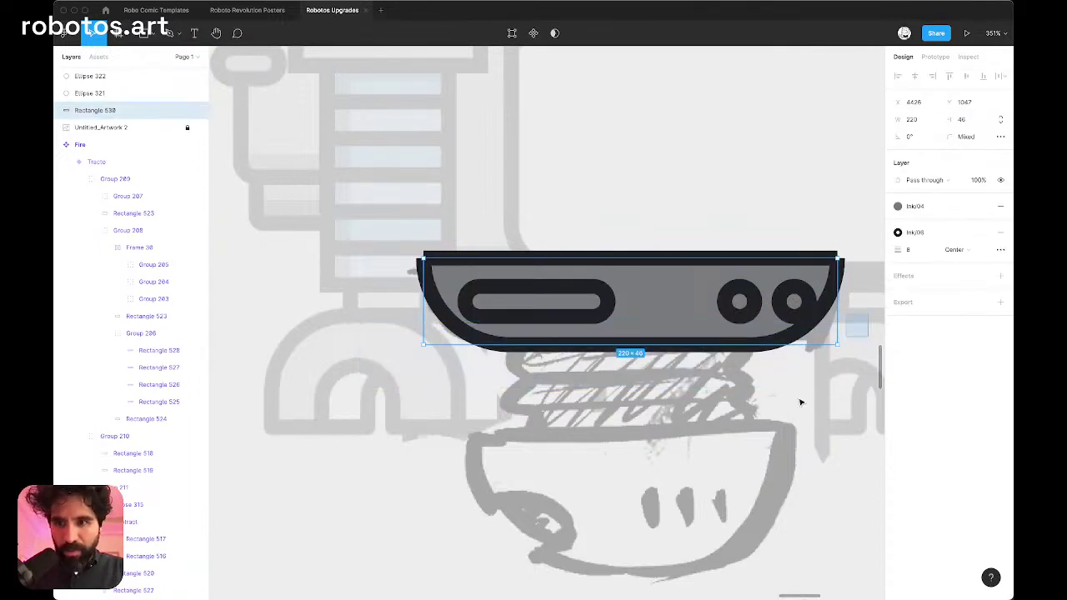
# Step: Set the corner radius of the upper plate's two lower corner points to 24 and finish editing the shape
pyautogui.hotkey('shift', 'Tab')
pyautogui.hotkey('shift', 'Tab')
pyautogui.click(830, 350)
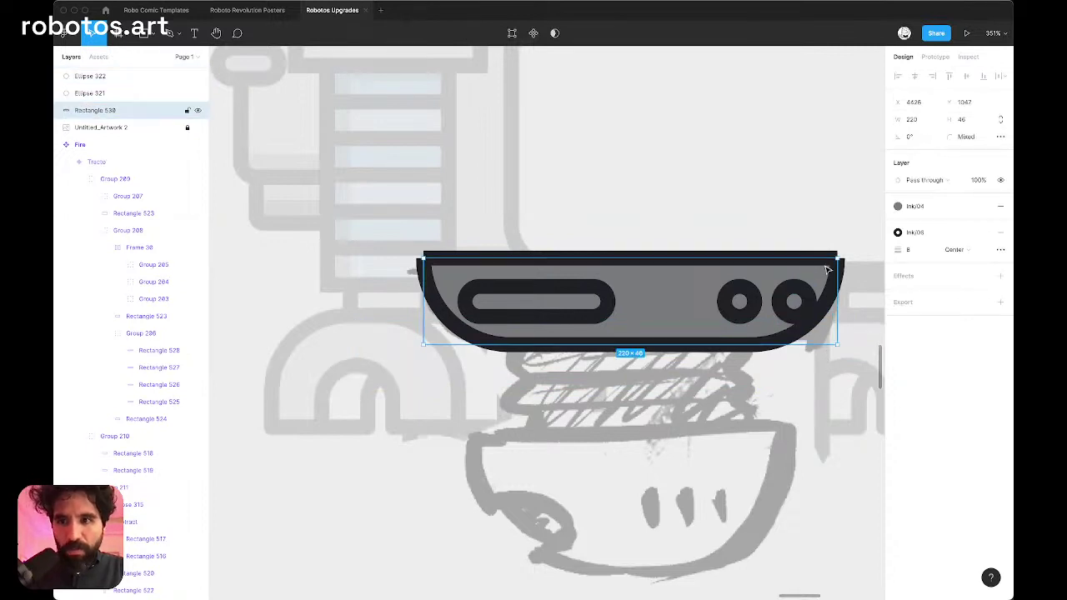
pyautogui.press('Return')
pyautogui.moveTo(881, 323); pyautogui.dragTo(398, 372)
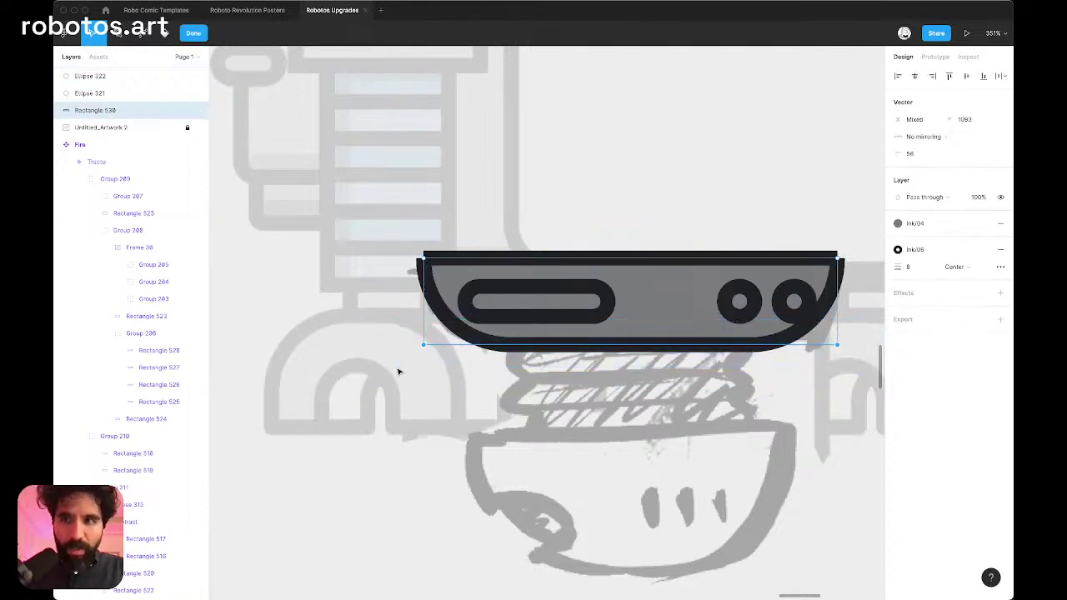
pyautogui.click(926, 155)
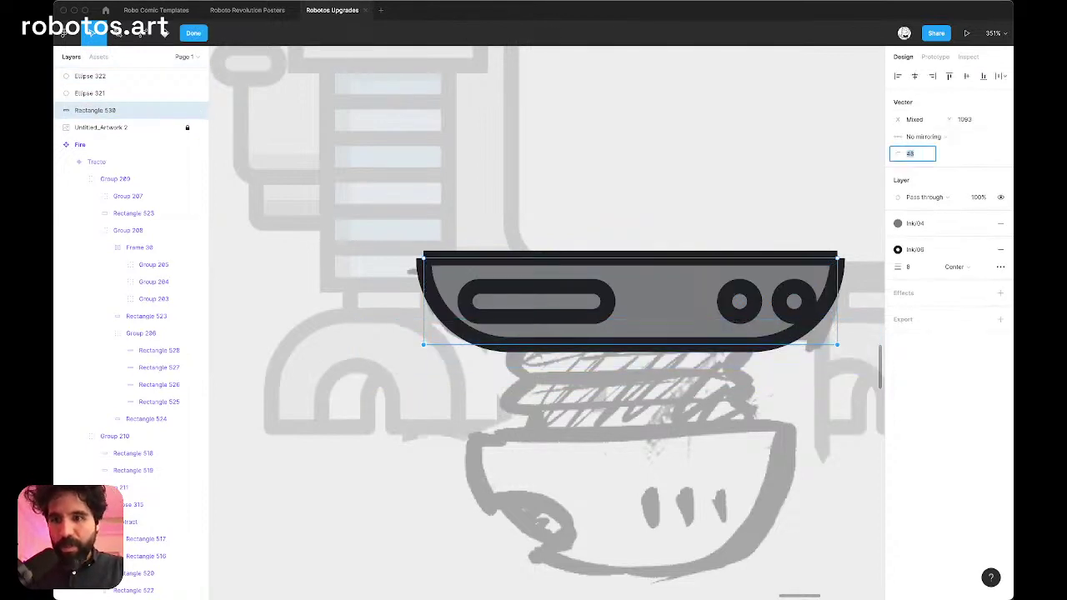
pyautogui.hotkey('shift', 'Down')
pyautogui.hotkey('shift', 'Down')
pyautogui.hotkey('shift', 'Down')
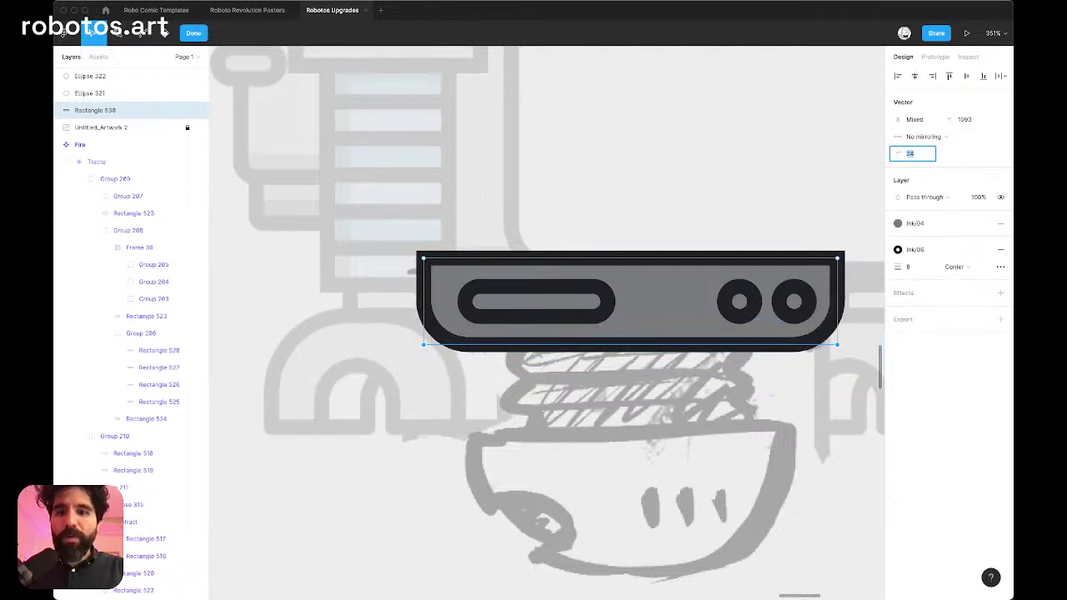
pyautogui.click(631, 409)
pyautogui.scroll(-5, 631, 409)
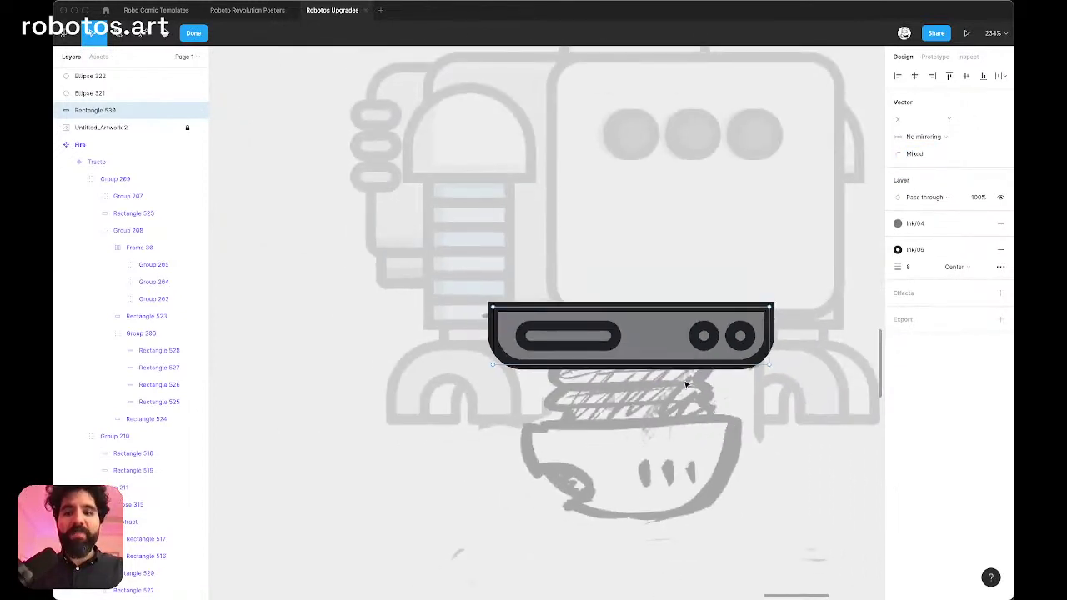
pyautogui.scroll(5, 685, 384)
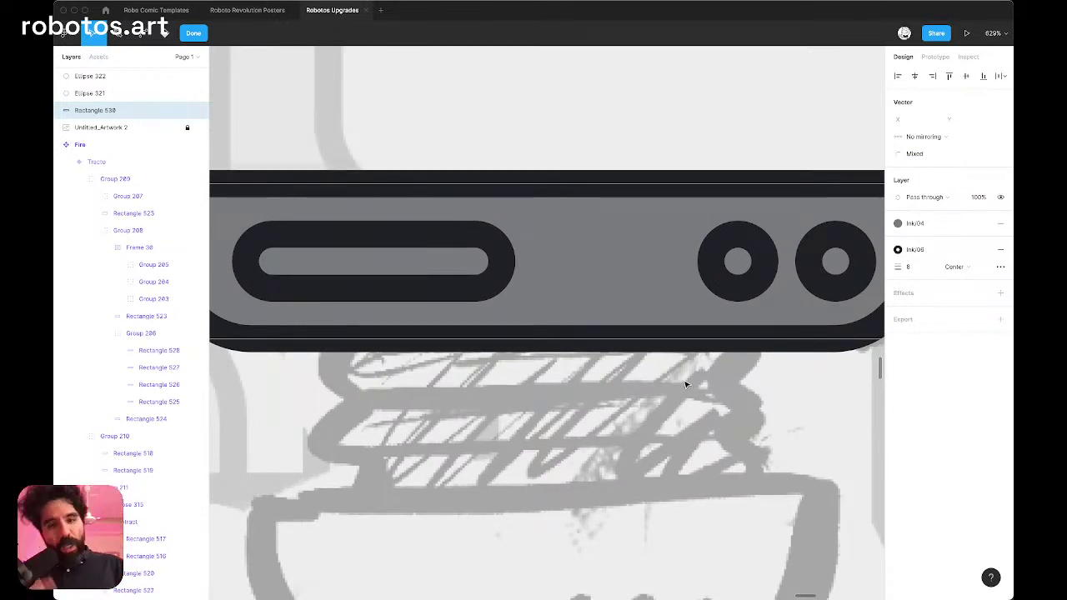
pyautogui.scroll(-5, 506, 431)
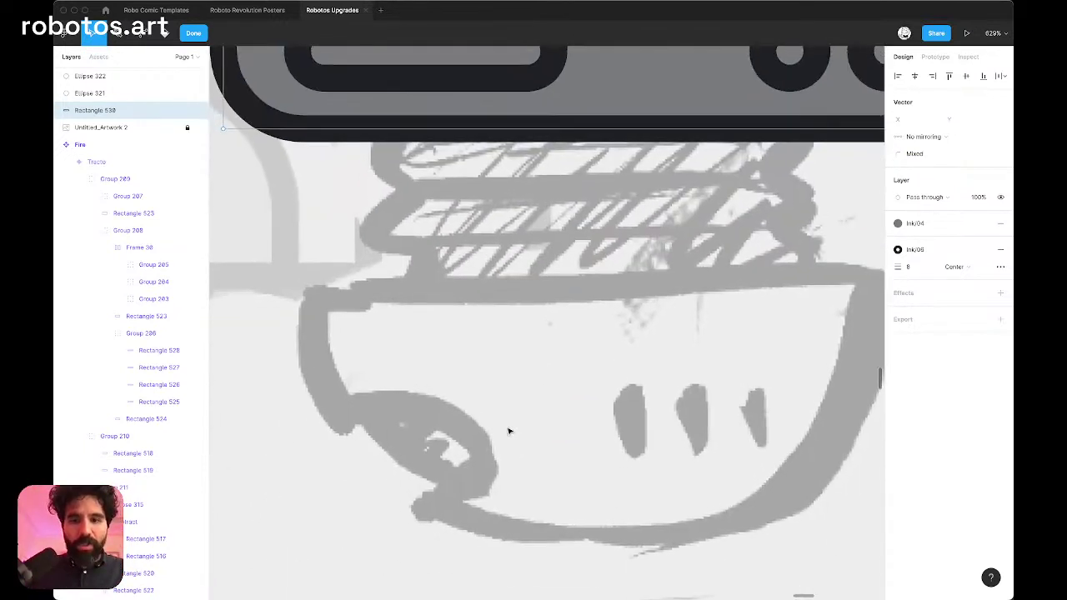
pyautogui.scroll(-3, 506, 431)
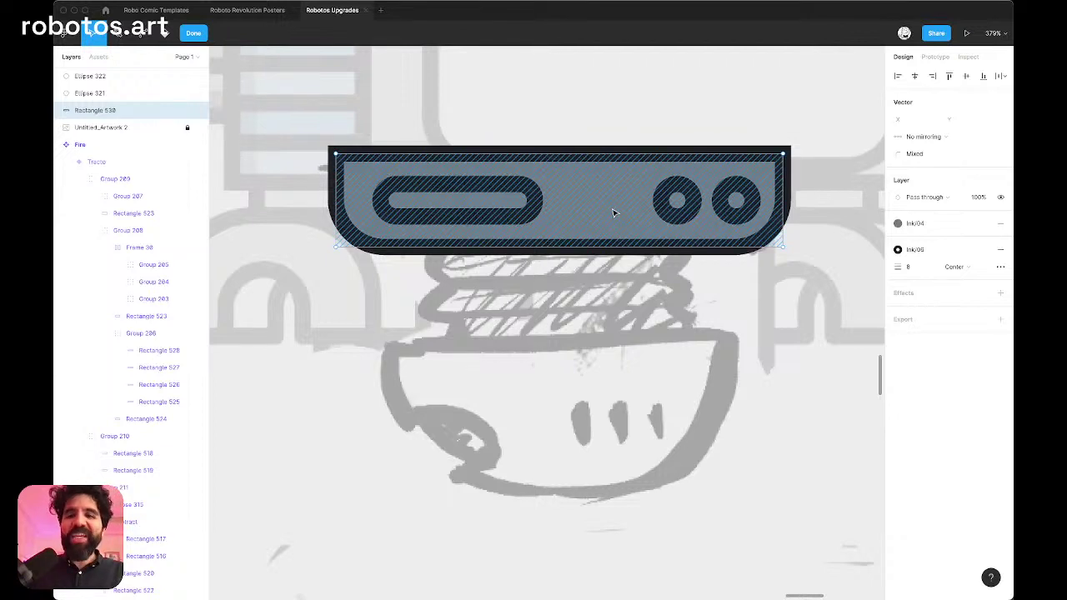
pyautogui.scroll(3, 552, 246)
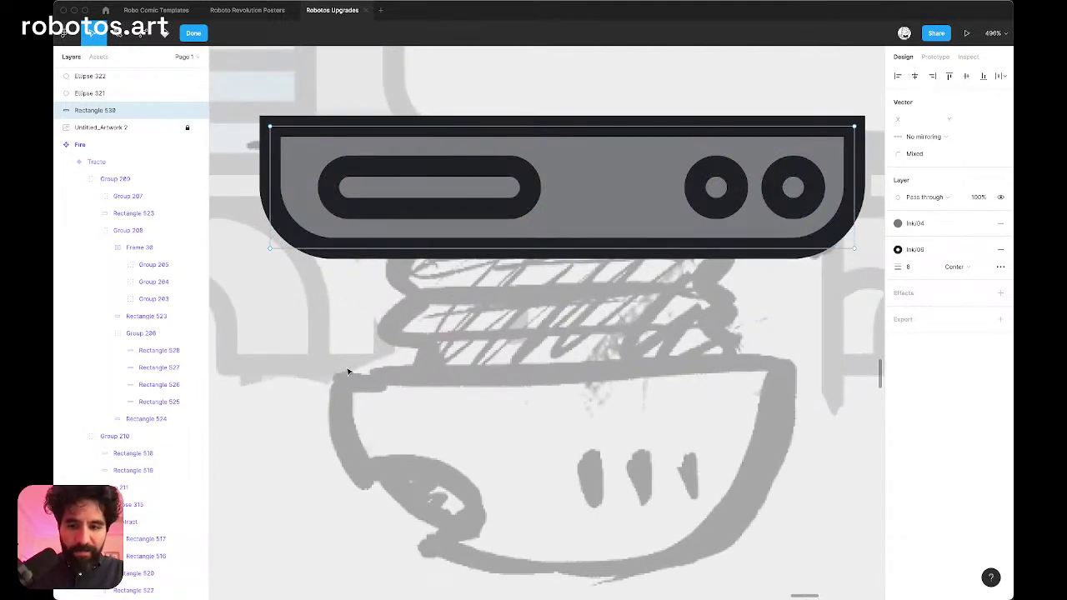
pyautogui.scroll(-5, 540, 391)
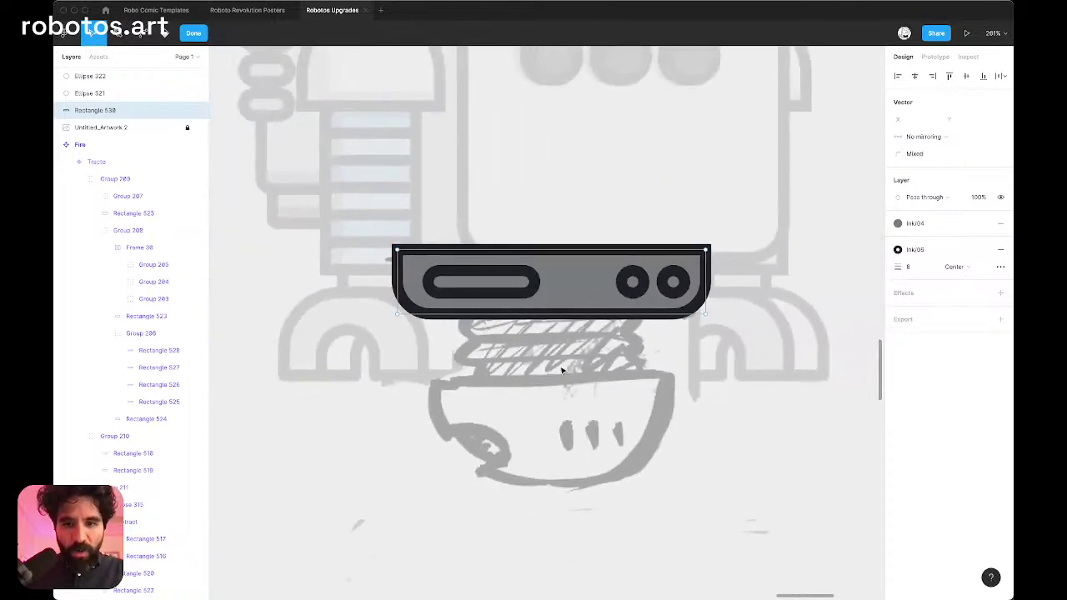
pyautogui.press('Escape')
pyautogui.press('Escape')
pyautogui.press('p')
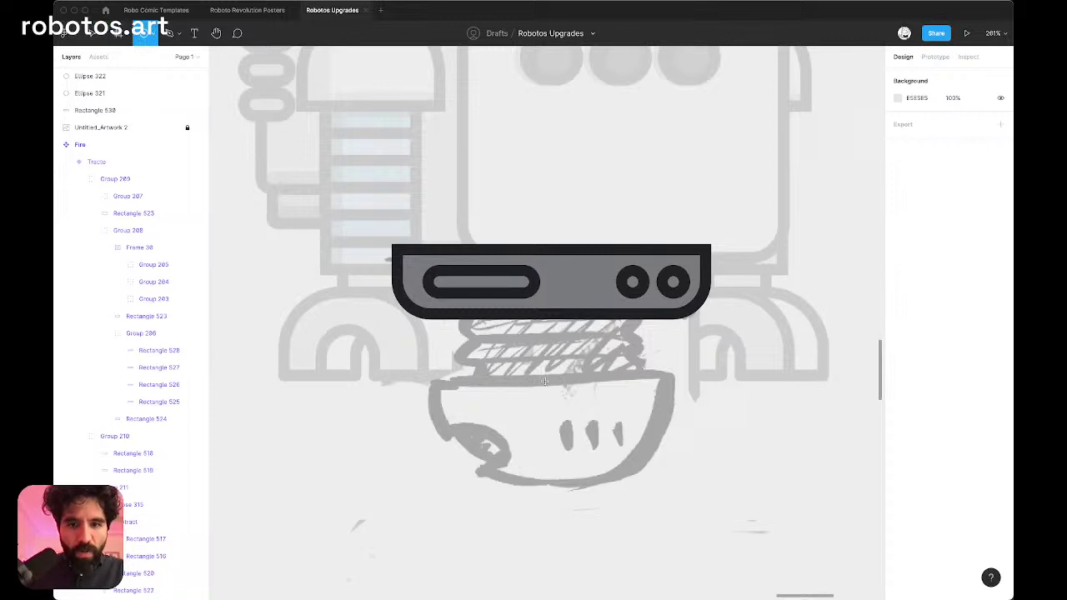
pyautogui.moveTo(421, 257); pyautogui.dragTo(668, 302)
pyautogui.press('Delete')
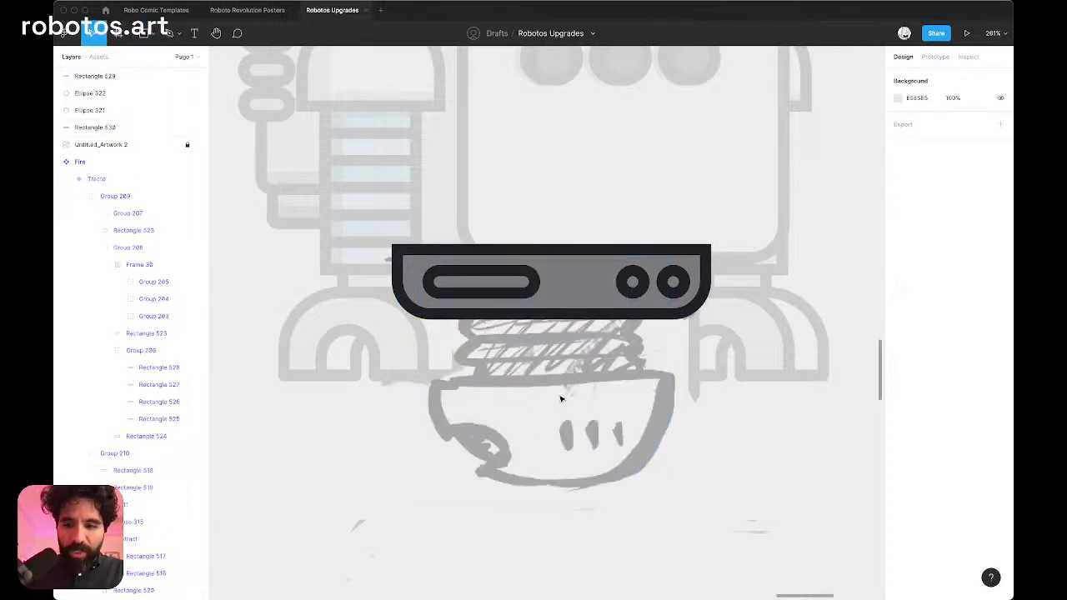
# Step: Draw a 174 × 174 circle centred on the top edge of the sketched bowl and cut it to its lower half with a -50% arc sweep
pyautogui.press('o')
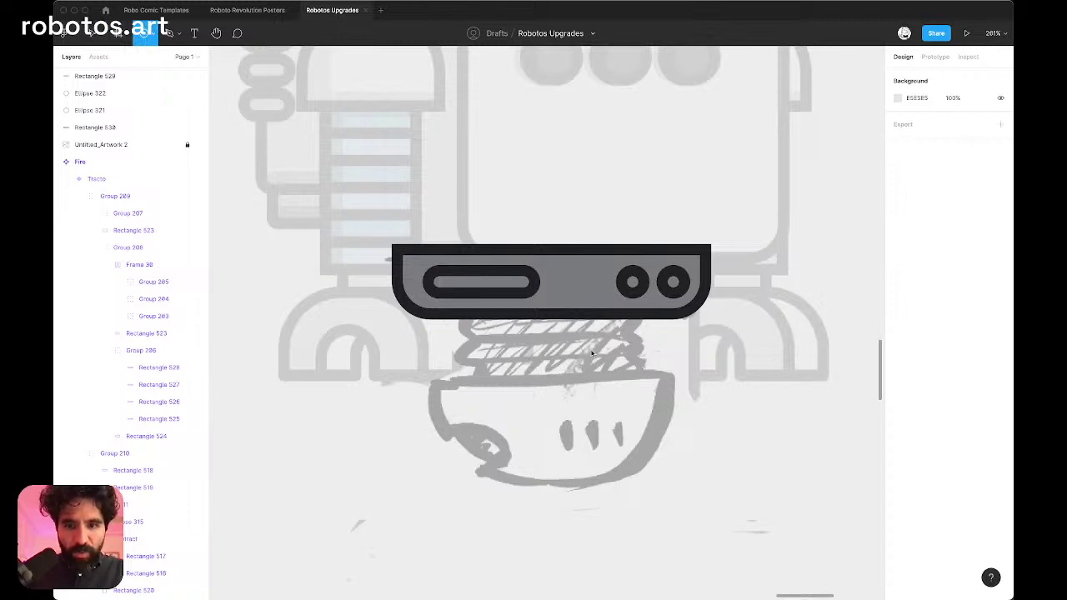
pyautogui.moveTo(551, 378); pyautogui.dragTo(674, 257)
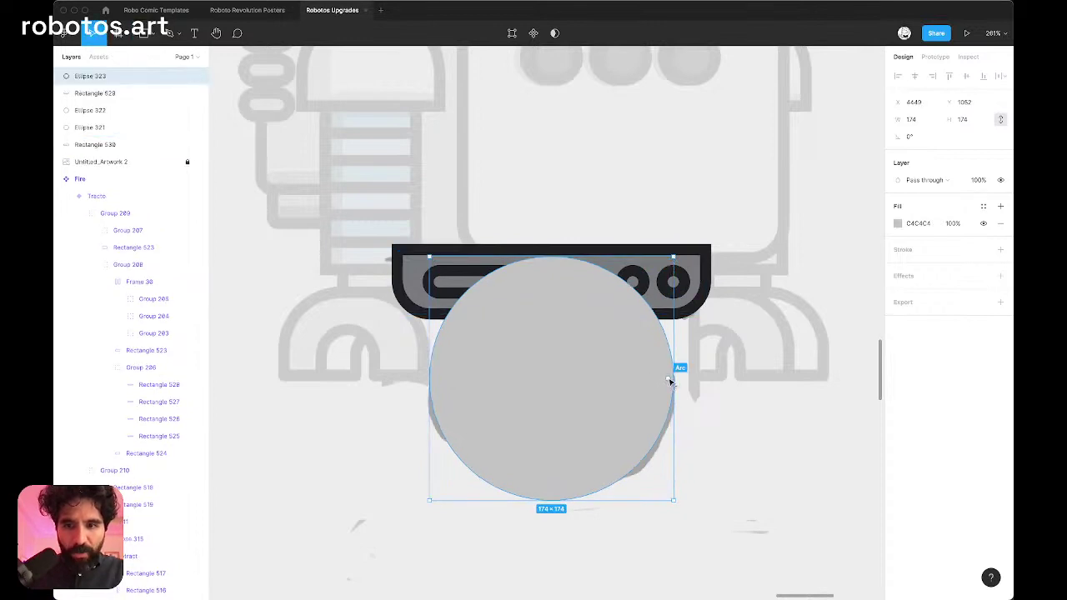
pyautogui.moveTo(669, 380); pyautogui.dragTo(626, 381)
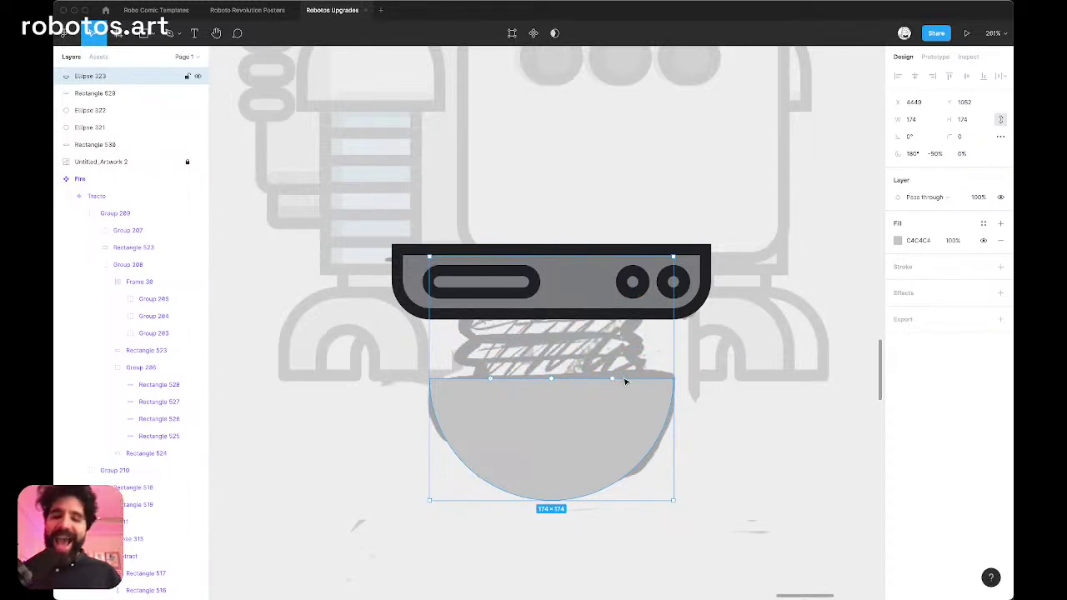
# Step: Apply the upper plate's Ink/06 stroke of width 8 to the bowl's half circle and leave it without a fill
pyautogui.click(410, 272)
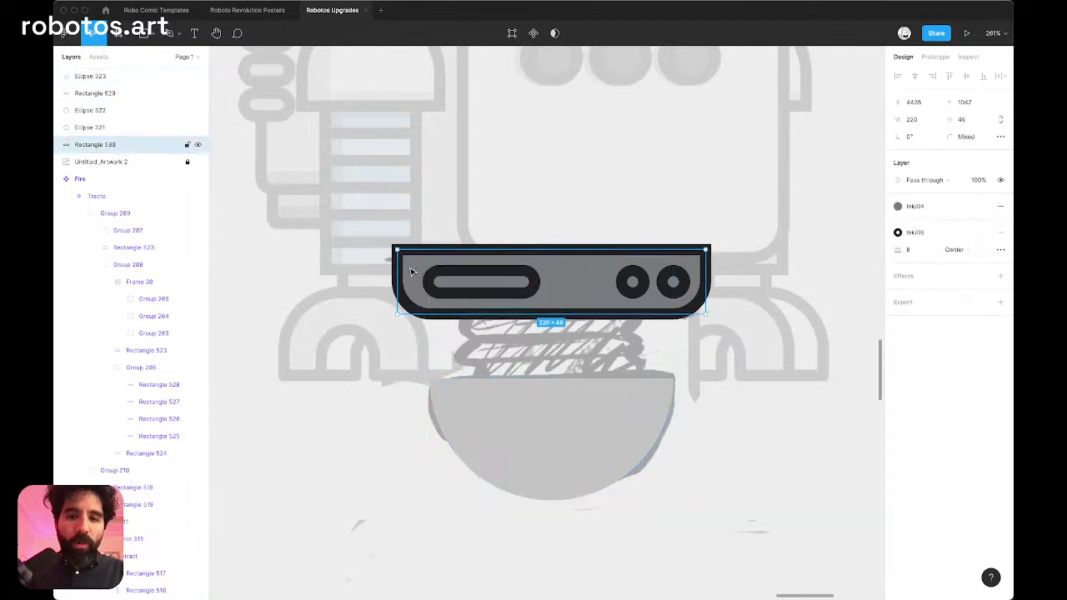
pyautogui.click(480, 408)
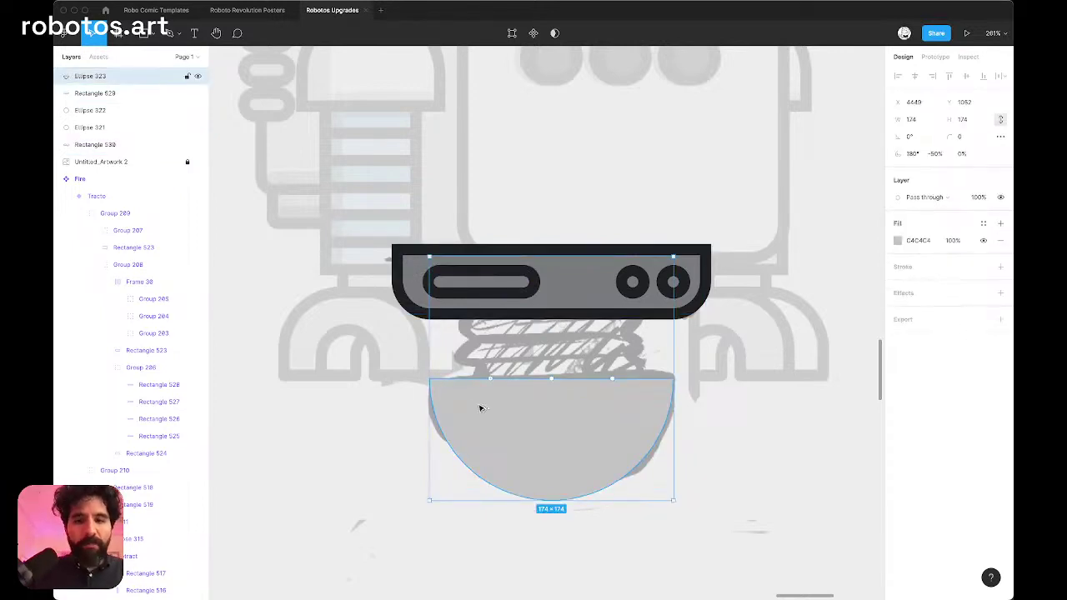
pyautogui.press('alt+super+v')
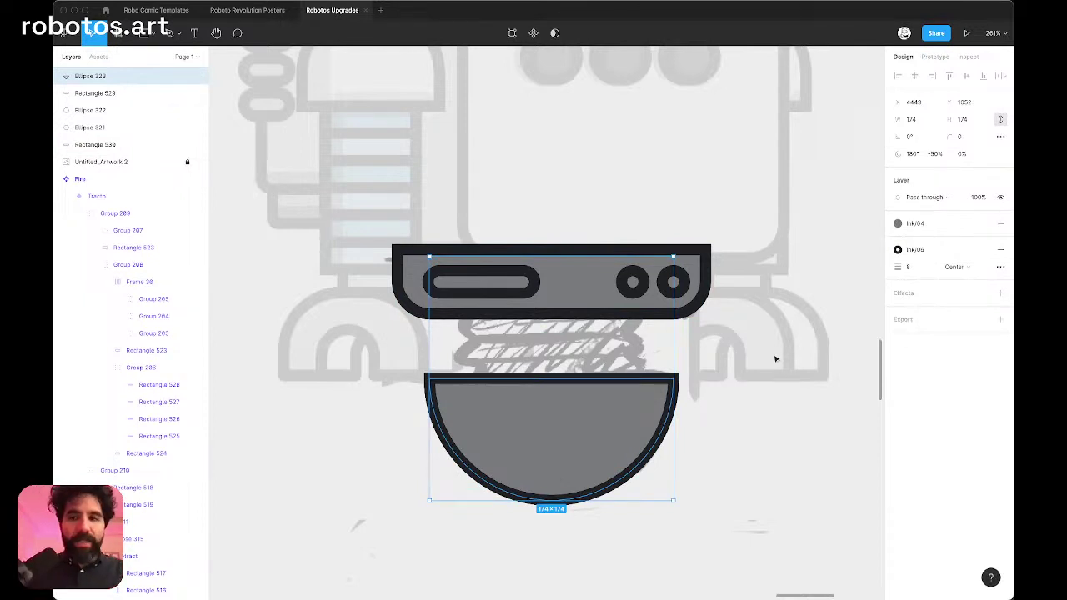
pyautogui.click(1003, 223)
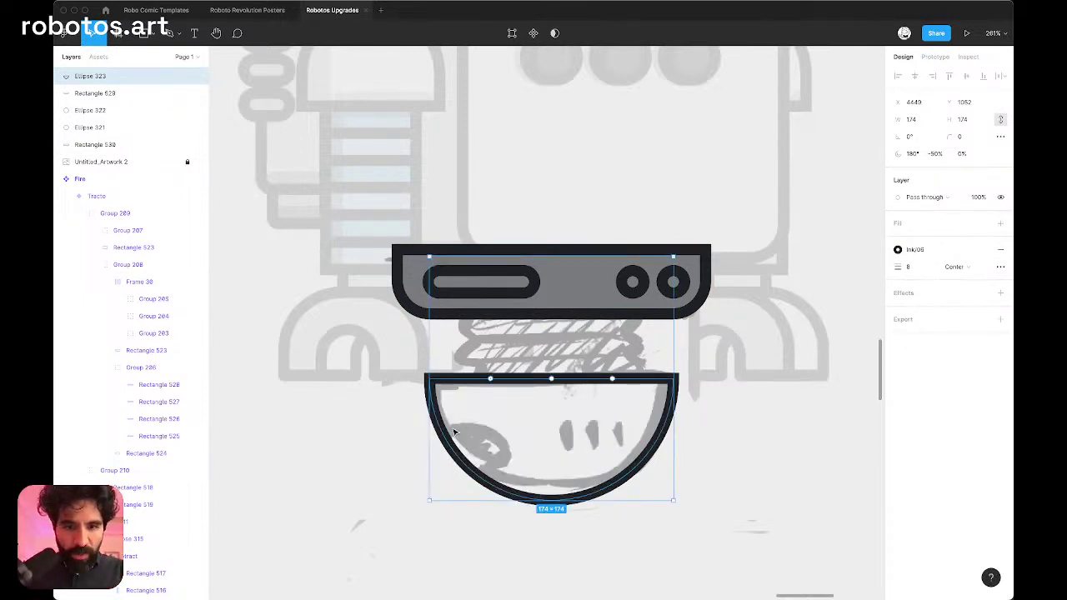
# Step: Draw a 100 × 35 rectangle over the sketched notch on the bowl's left side and fully round its corners to a 17.5 radius
pyautogui.scroll(5, 486, 450)
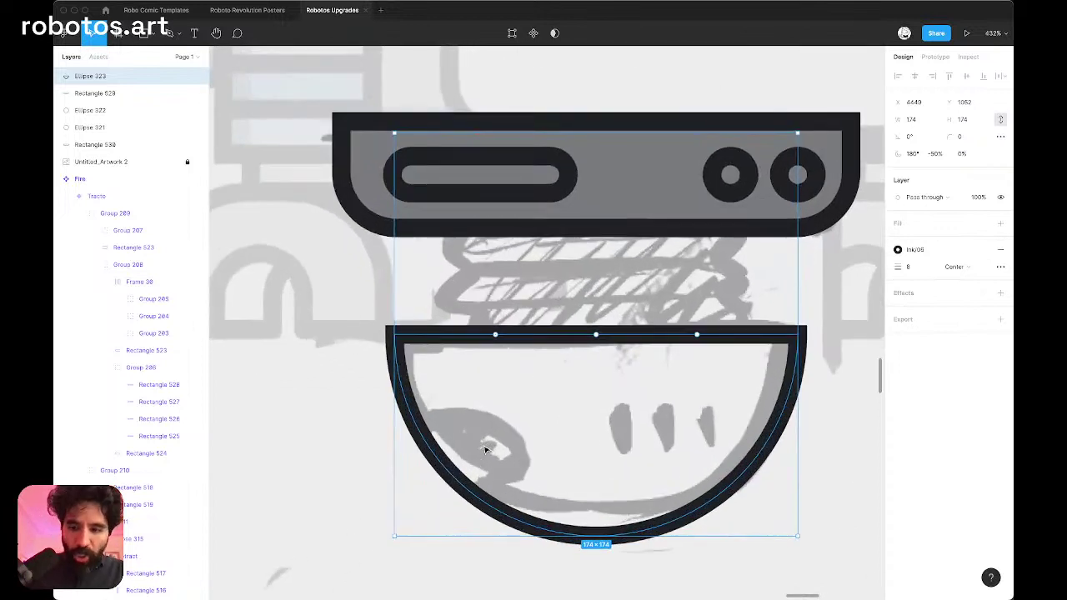
pyautogui.press('r')
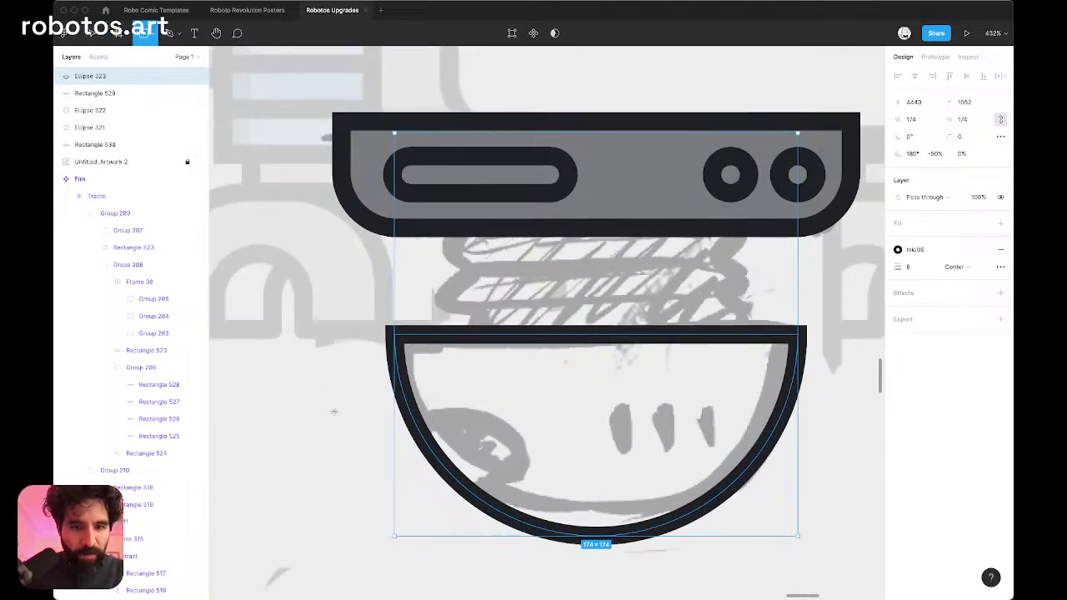
pyautogui.moveTo(522, 471)
pyautogui.mouseDown()
pyautogui.moveTo(331, 411)
pyautogui.moveTo(527, 493)
pyautogui.mouseUp()
pyautogui.hotkey('shift', 'Left')
pyautogui.hotkey('shift', 'Left')
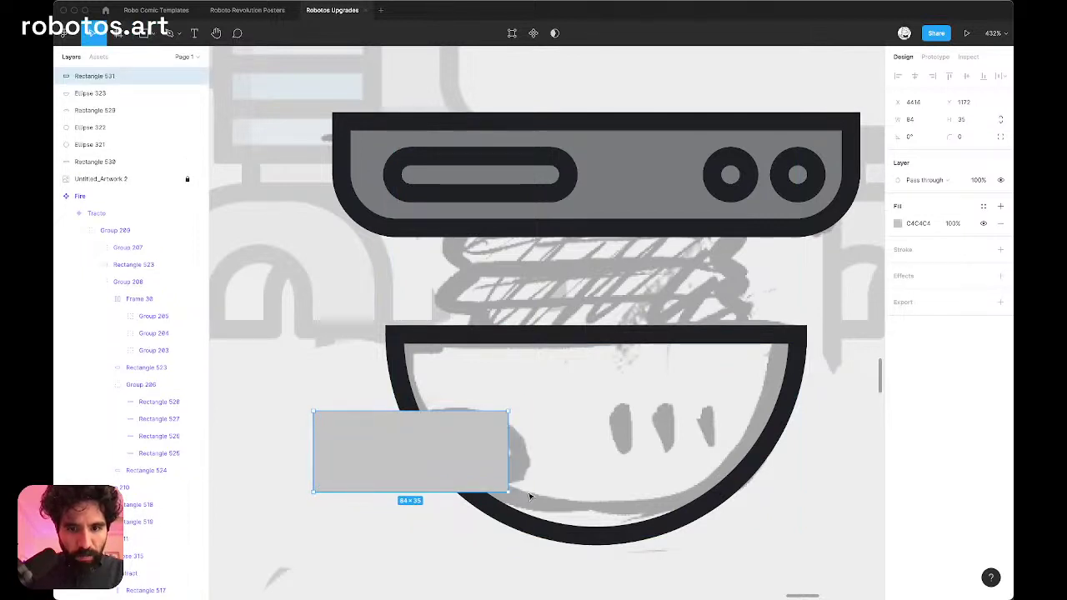
pyautogui.press('shift+super+Right')
pyautogui.press('shift+super+Right')
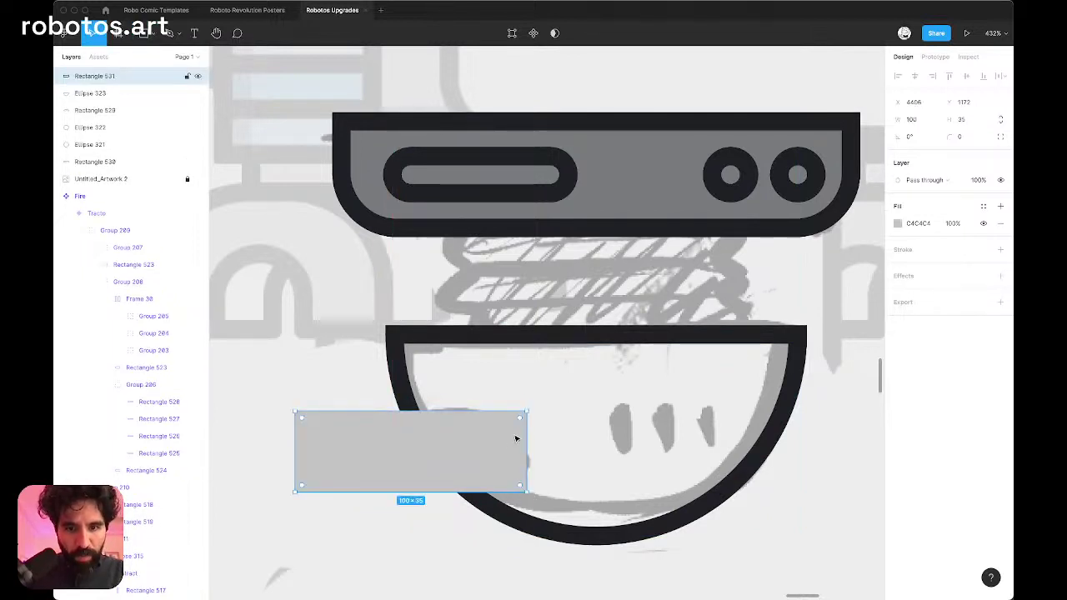
pyautogui.moveTo(521, 422); pyautogui.dragTo(440, 424)
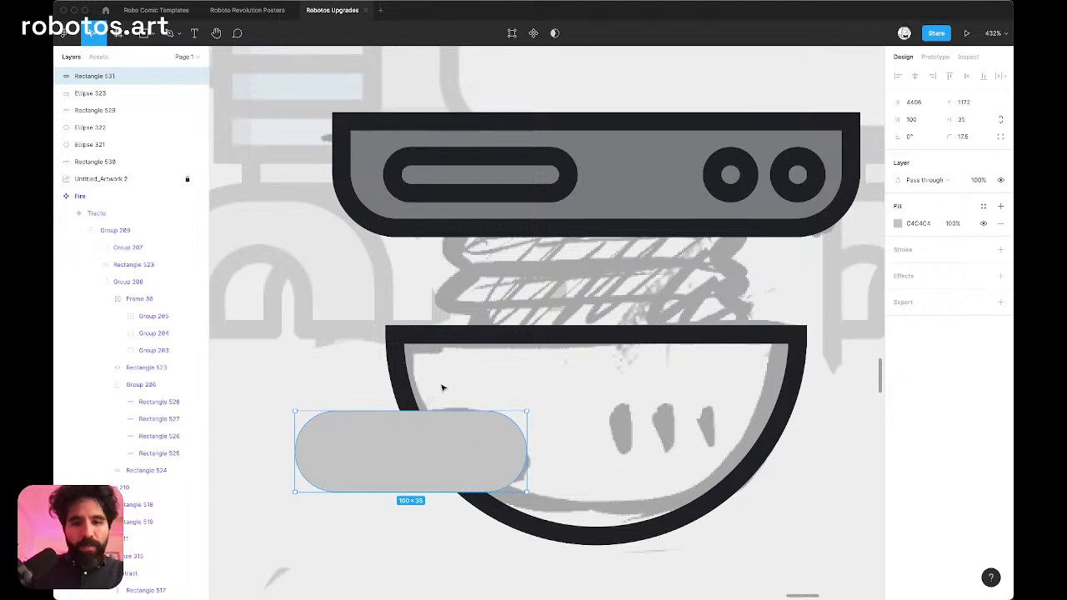
# Step: Open the rounded notch rectangle for point editing and select its lower corner point inside the bowl
pyautogui.press('Return')
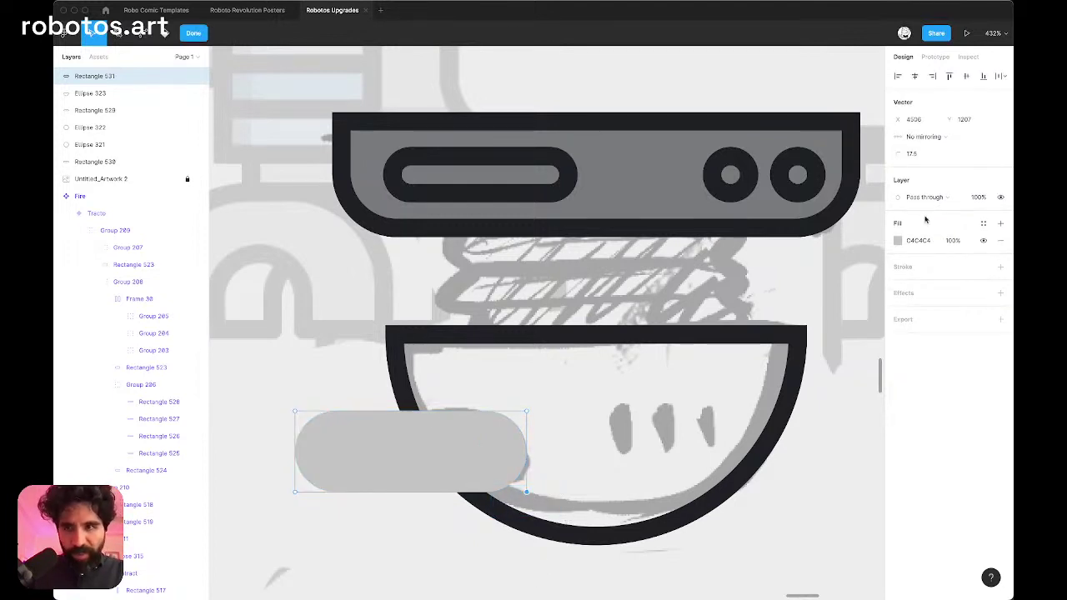
# Step: Set the grey rounded rectangle's lower-right corner radius to 5 and enlarge its upper-right corner radius to follow the sketch
pyautogui.click(920, 155)
pyautogui.write('5')
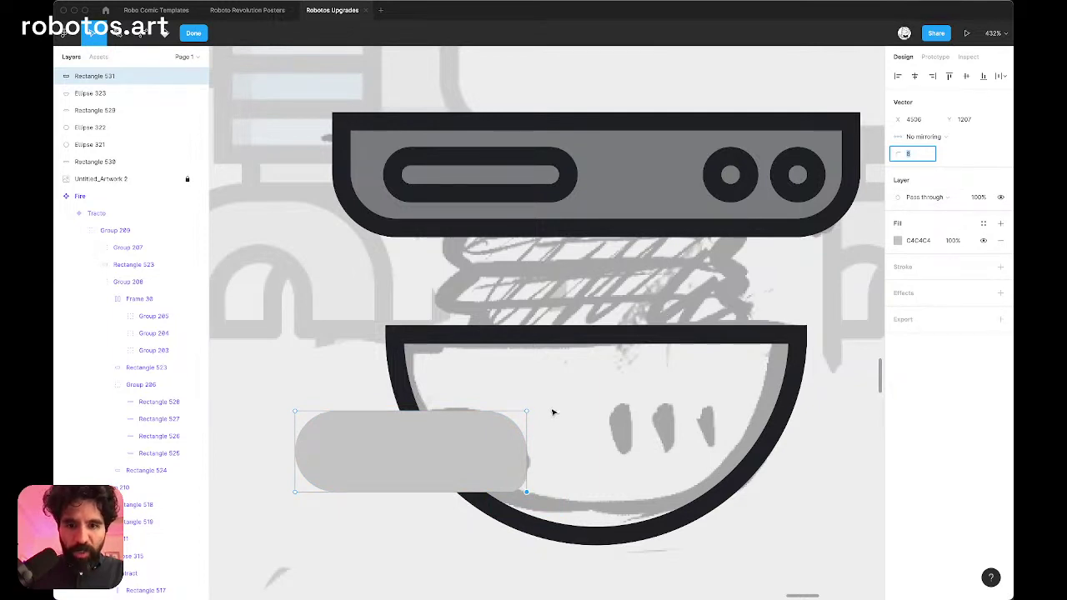
pyautogui.click(526, 411)
pyautogui.click(916, 153)
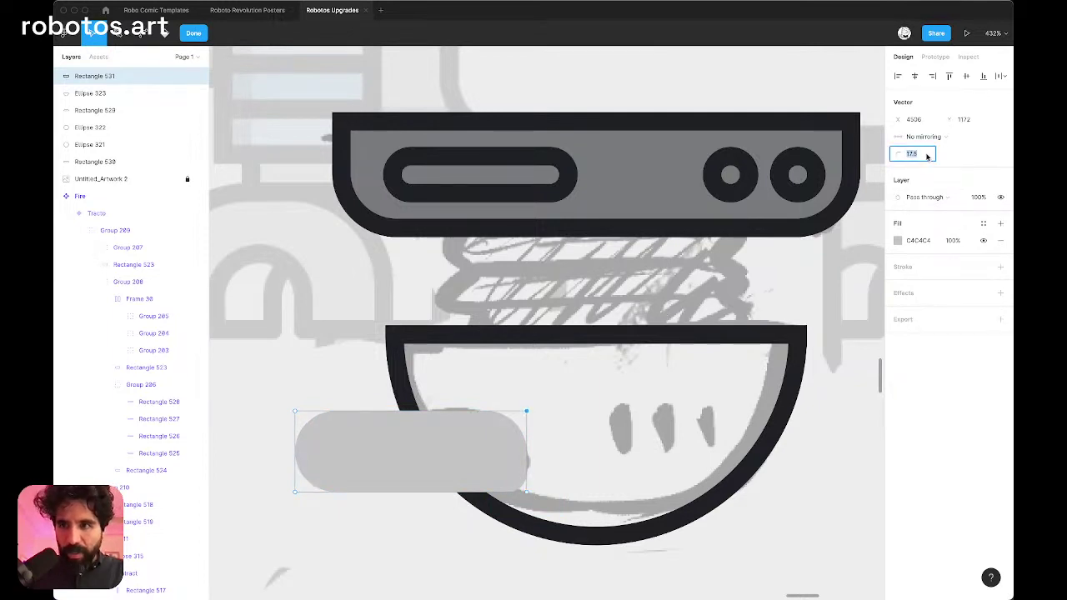
pyautogui.click(466, 438)
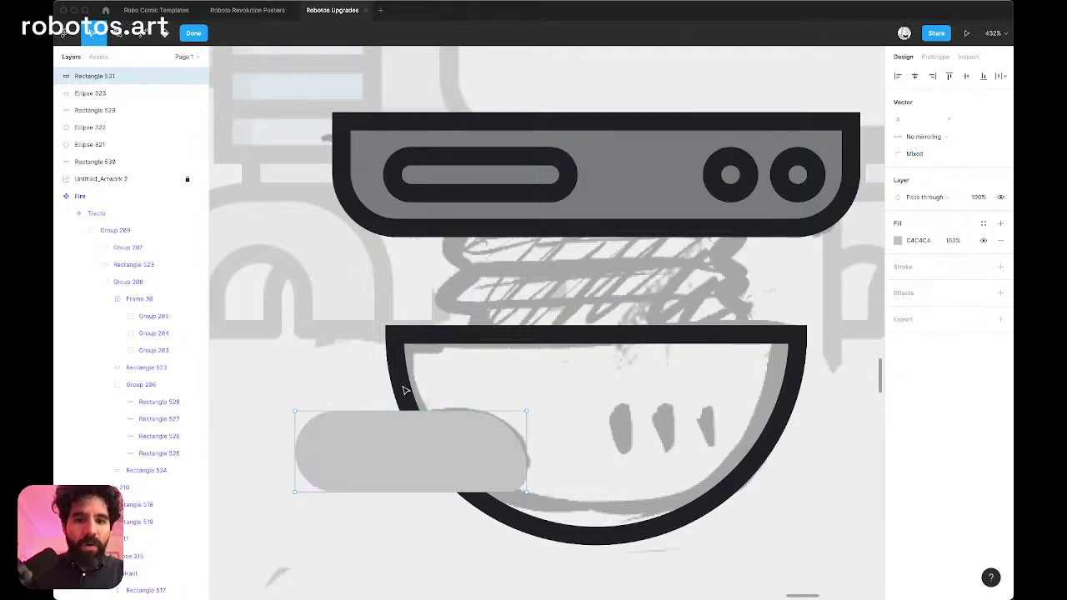
pyautogui.click(365, 298)
pyautogui.click(385, 439)
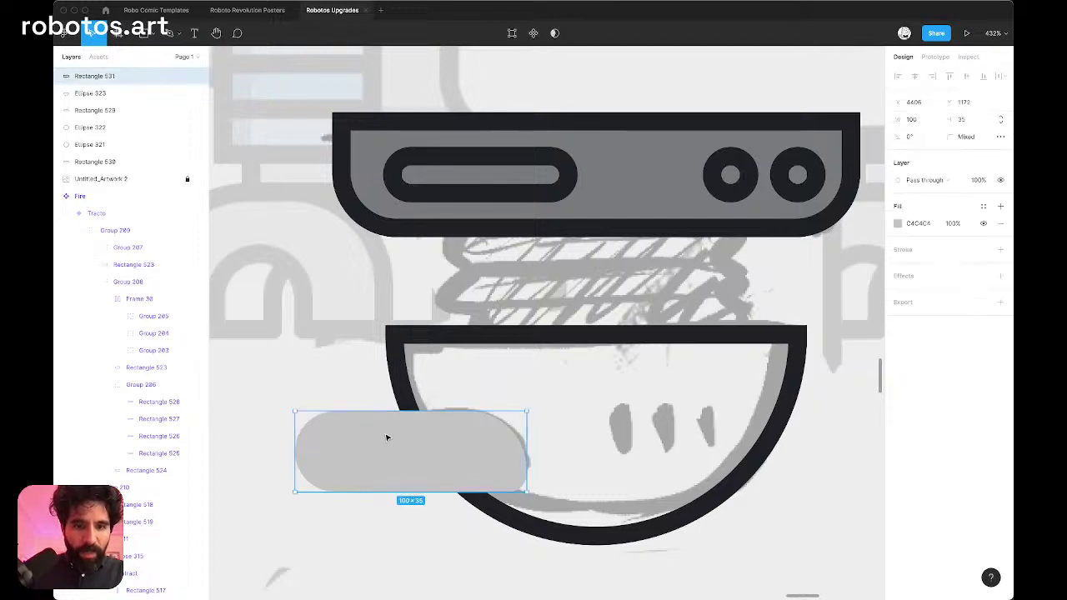
# Step: Add a C4C4C4 fill to the outlined half-circle and subtract the grey rounded rectangle from it
pyautogui.click(423, 336)
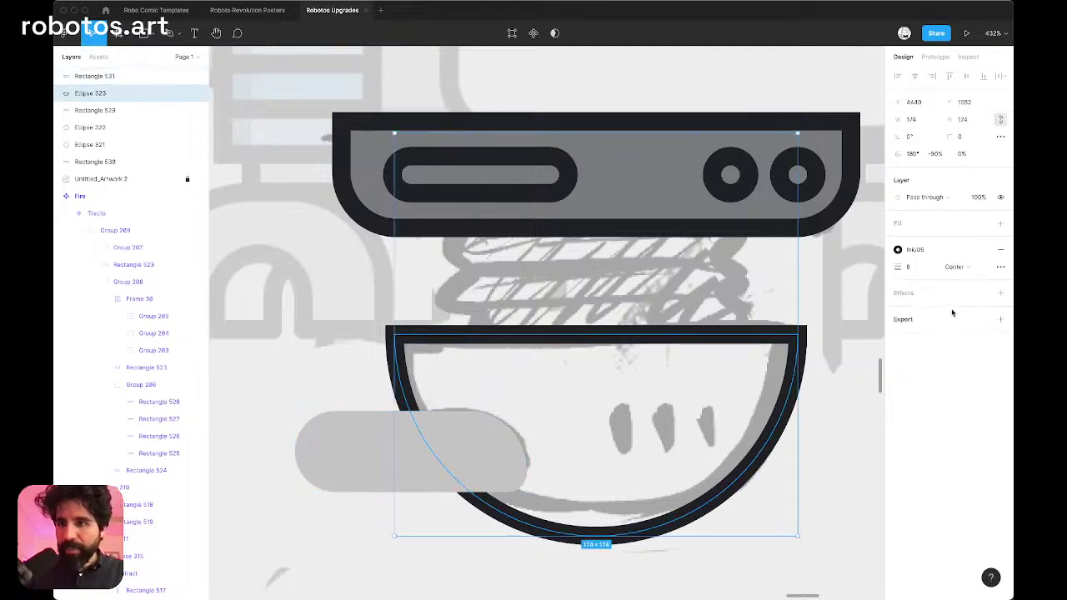
pyautogui.click(1000, 223)
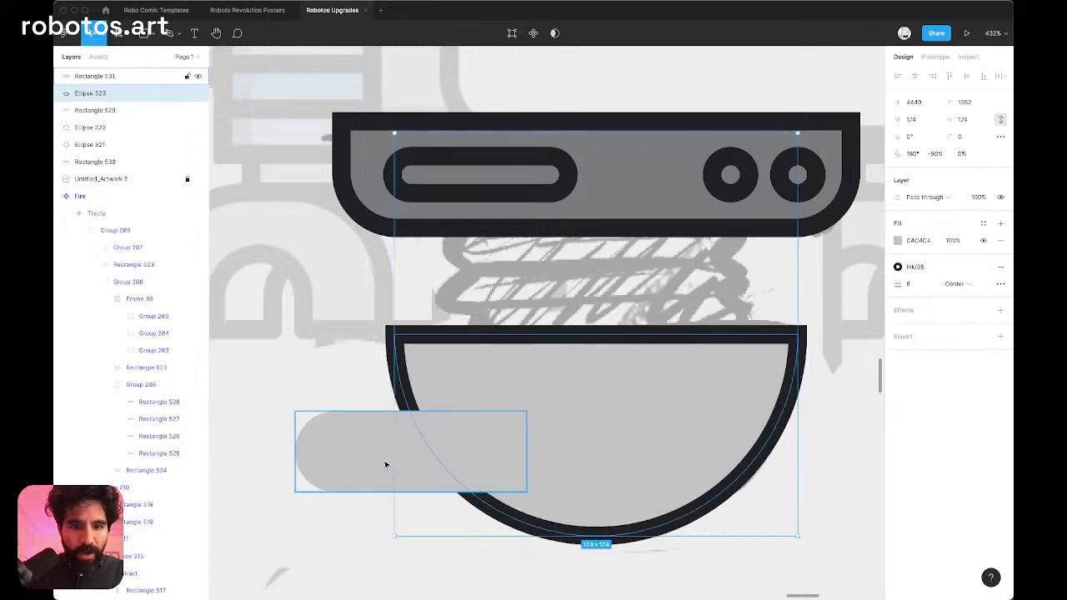
pyautogui.click(386, 464)
pyautogui.keyDown('shift'); pyautogui.click(428, 369); pyautogui.keyUp('shift')
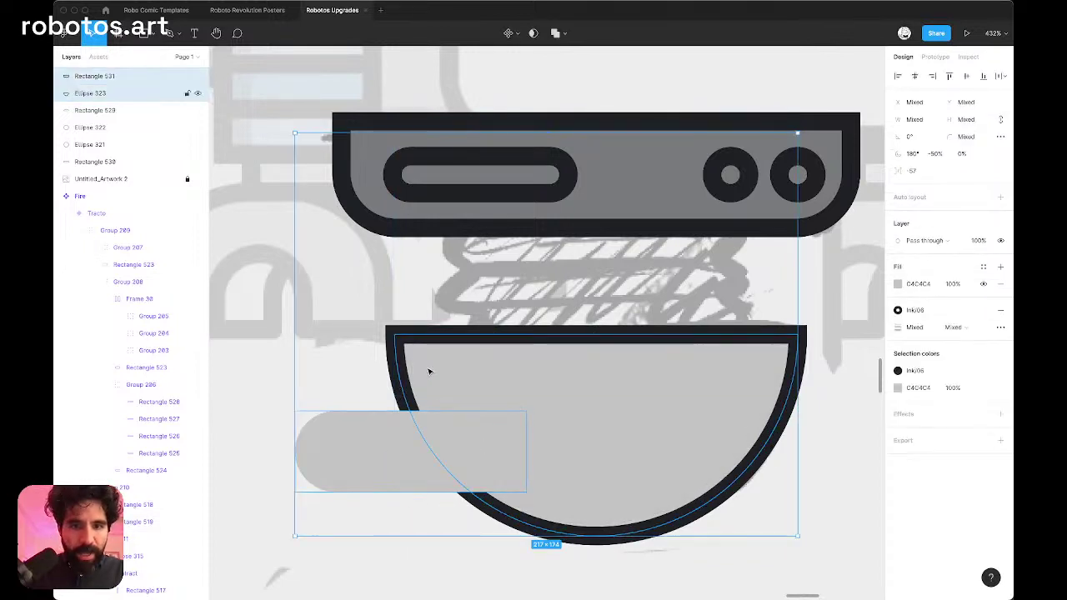
pyautogui.click(566, 34)
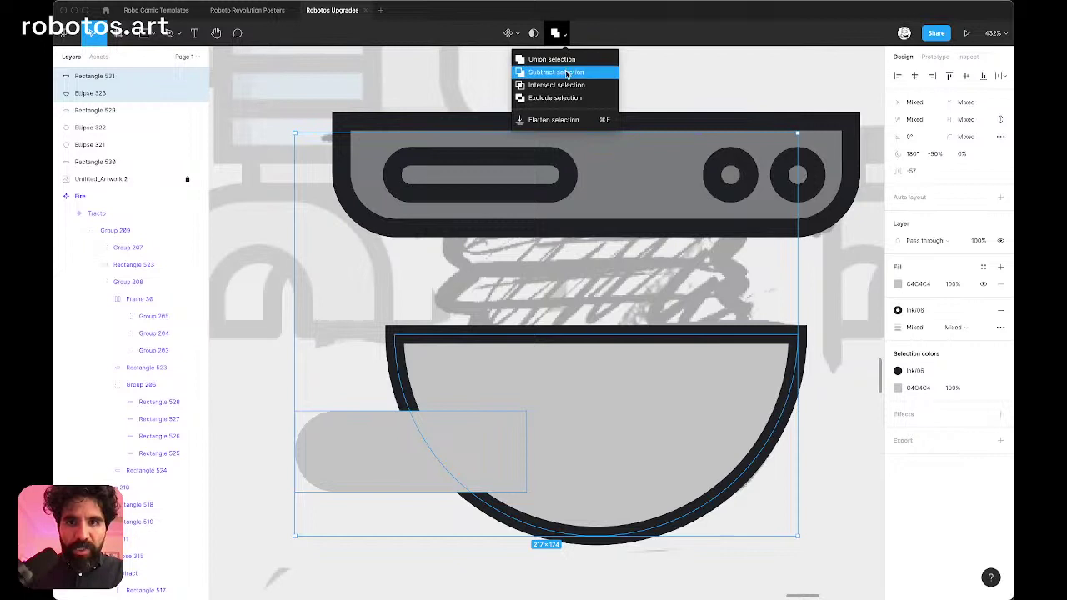
pyautogui.click(567, 73)
# Step: Draw a small upright rectangle, about 12 × 24, inside the right half of the notched half-circle
pyautogui.scroll(-5, 437, 404)
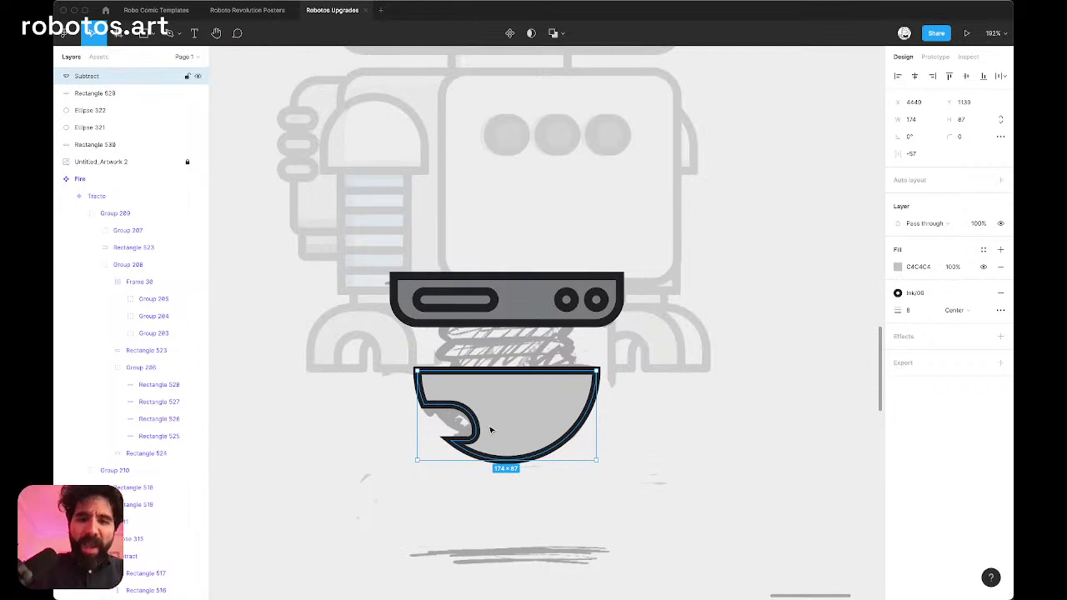
pyautogui.scroll(5, 513, 418)
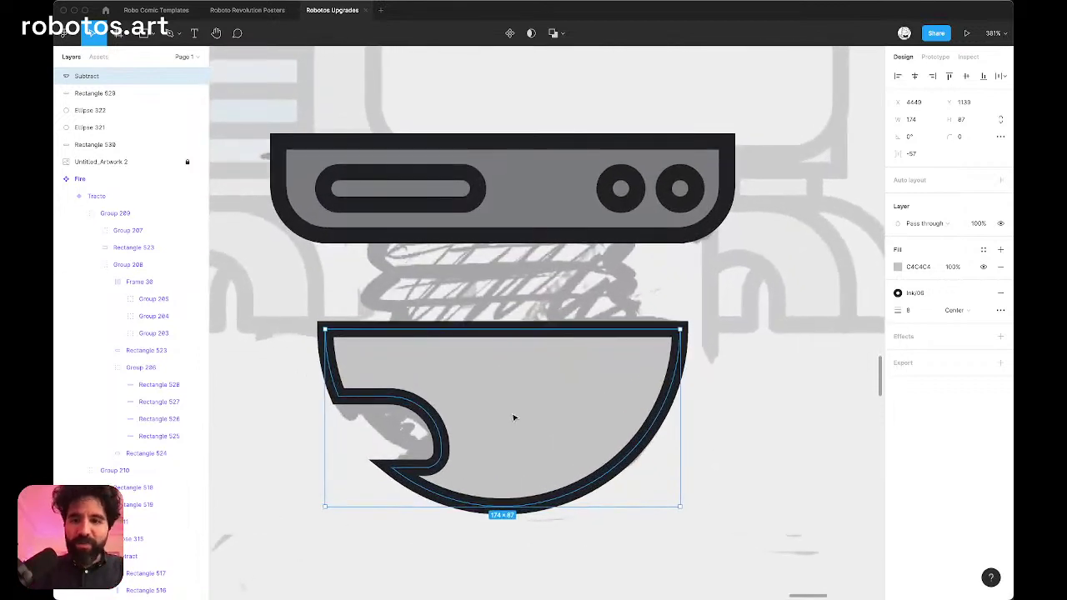
pyautogui.press('r')
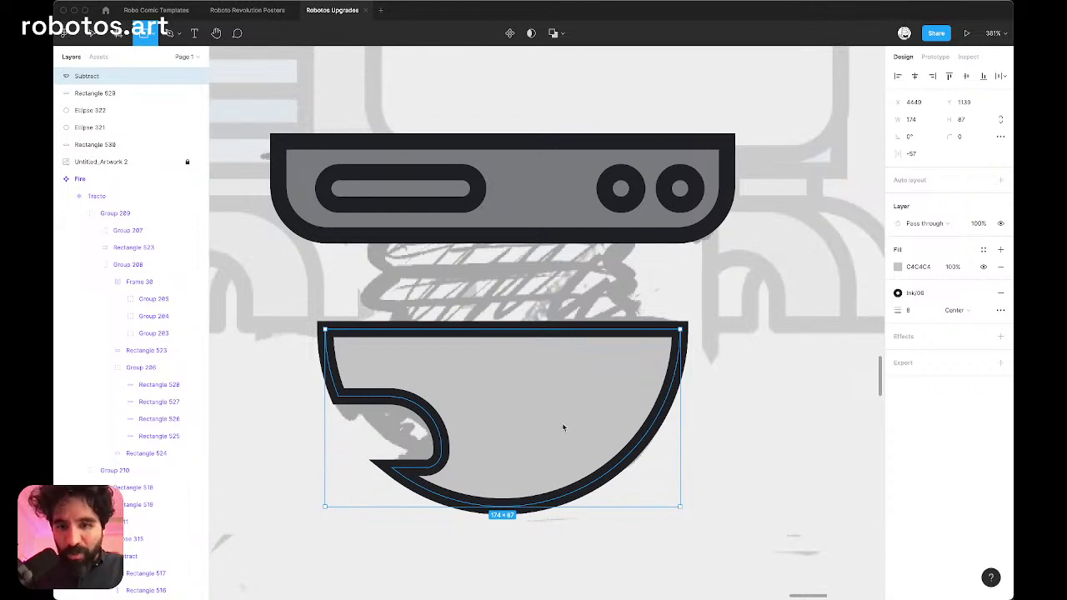
pyautogui.moveTo(544, 376); pyautogui.dragTo(569, 425)
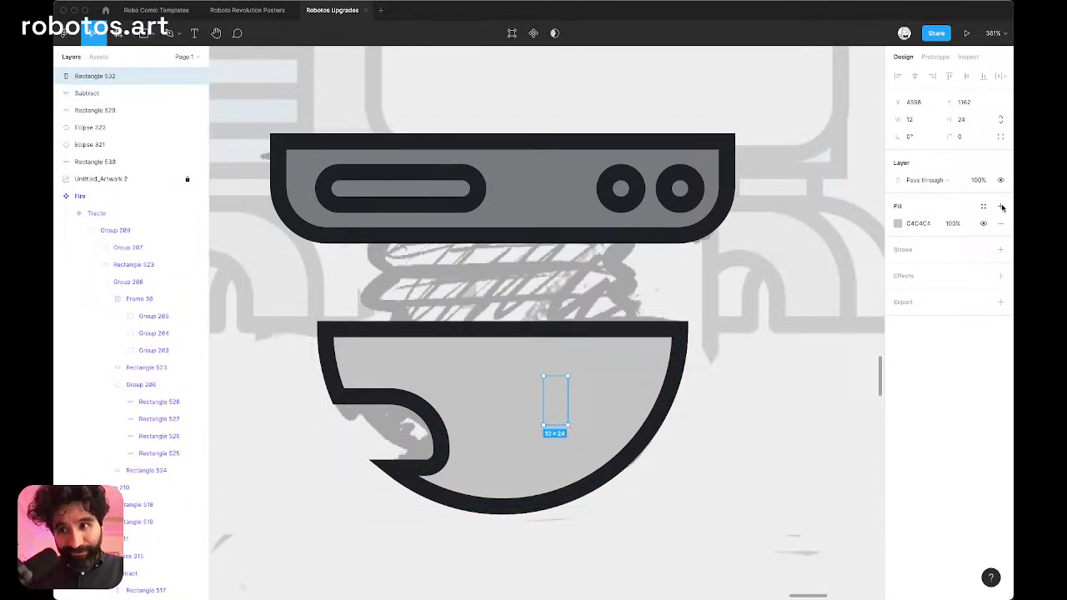
# Step: Add a stroke to the small rectangle with a width of 8 and center alignment
pyautogui.click(1000, 249)
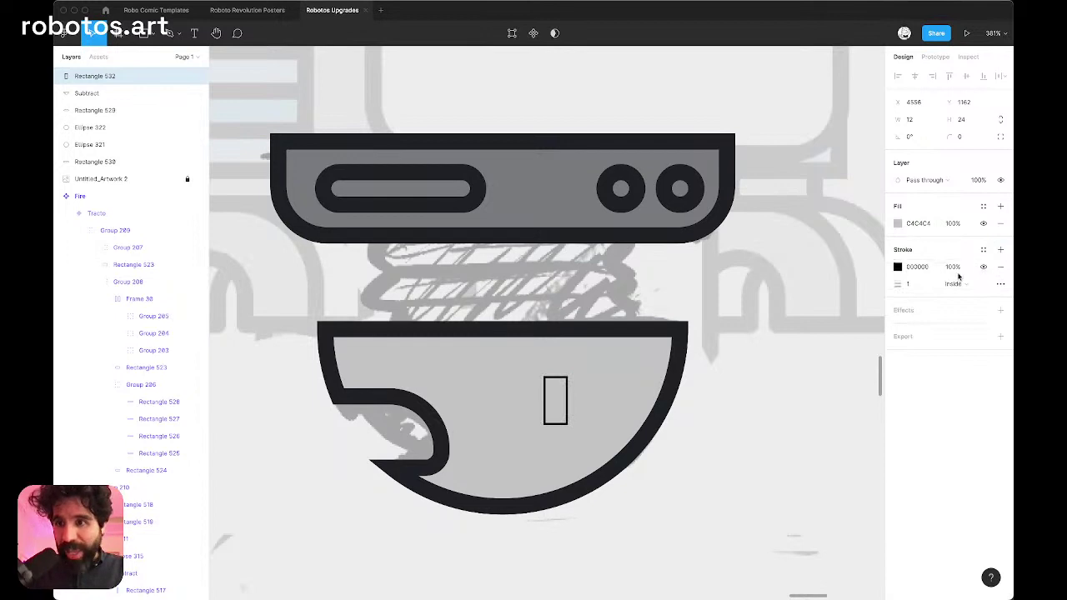
pyautogui.click(913, 285)
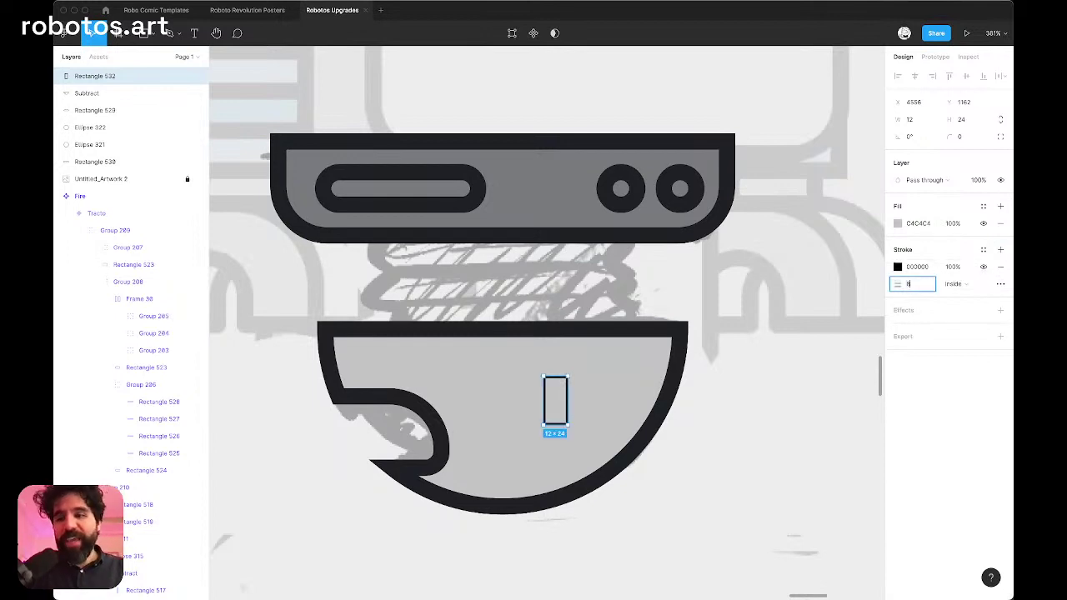
pyautogui.write('8')
pyautogui.press('Return')
pyautogui.click(951, 285)
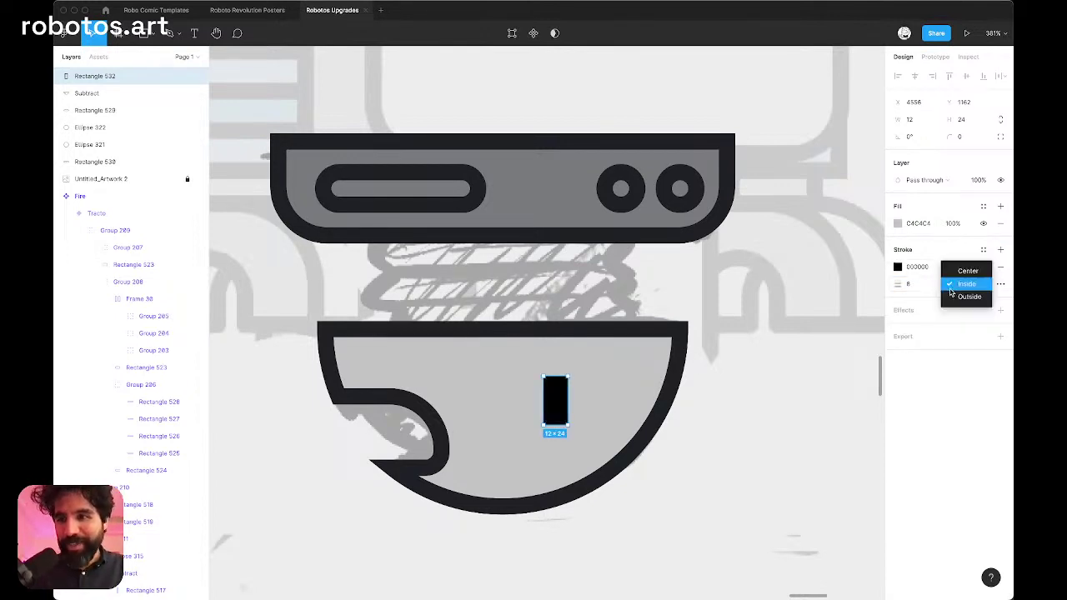
pyautogui.click(976, 273)
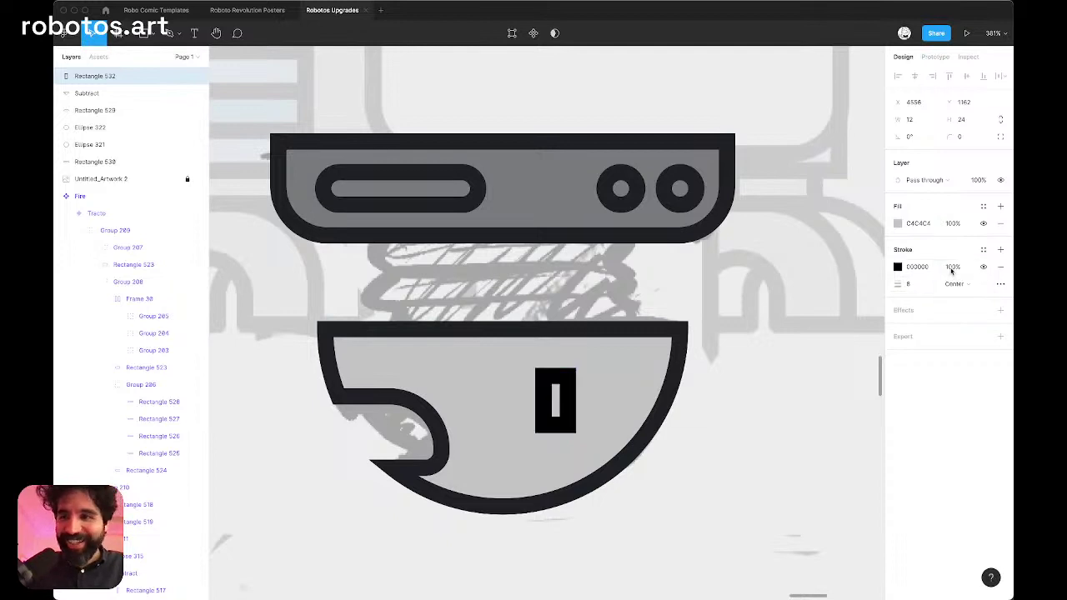
# Step: Round the small rectangle's corners with a radius of 18
pyautogui.click(969, 137)
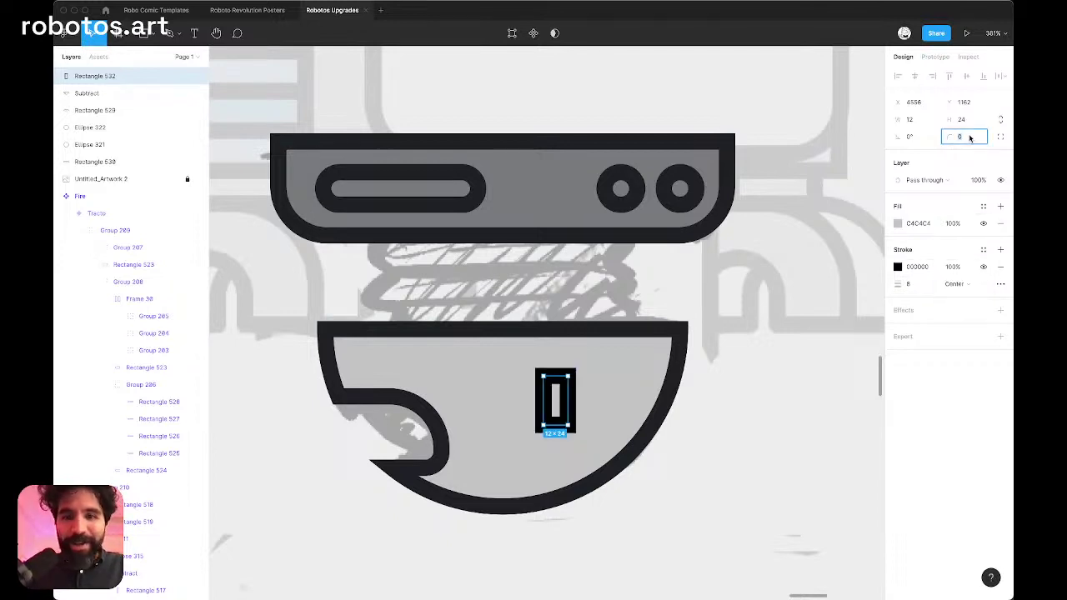
pyautogui.write('18')
pyautogui.press('Return')
# Step: Duplicate the small pill once to each side, leaving a 12 px gap between neighbouring pills
pyautogui.scroll(1, 551, 401)
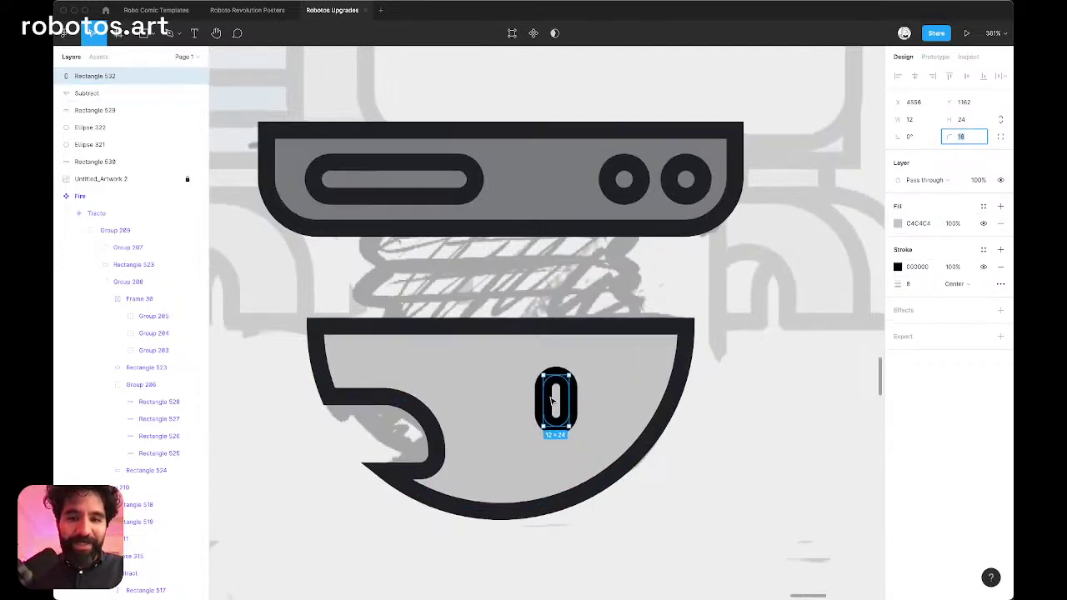
pyautogui.scroll(5, 551, 401)
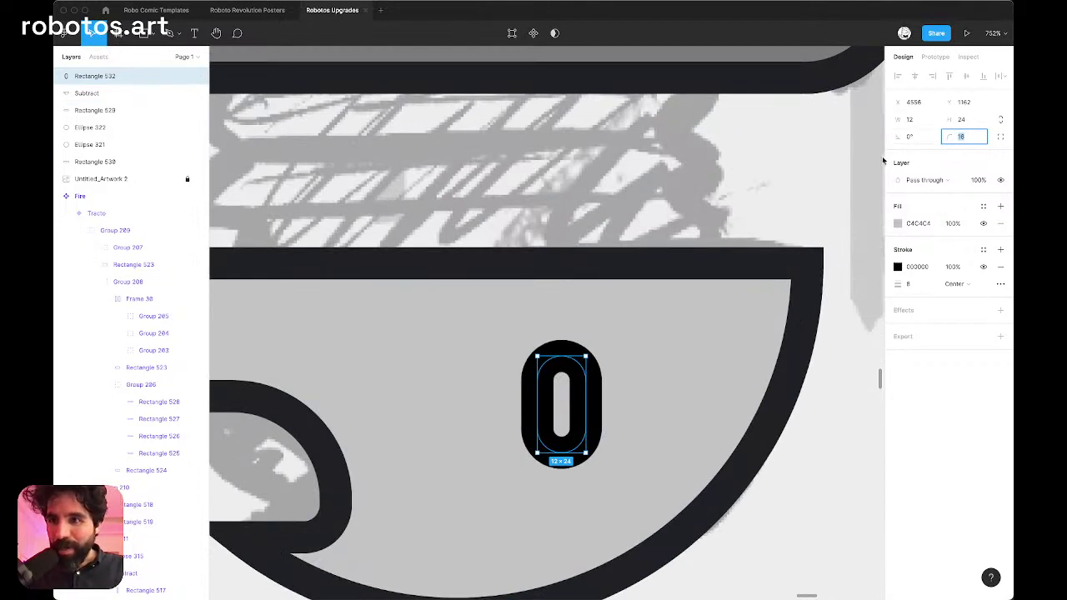
pyautogui.moveTo(558, 390); pyautogui.dragTo(655, 395)
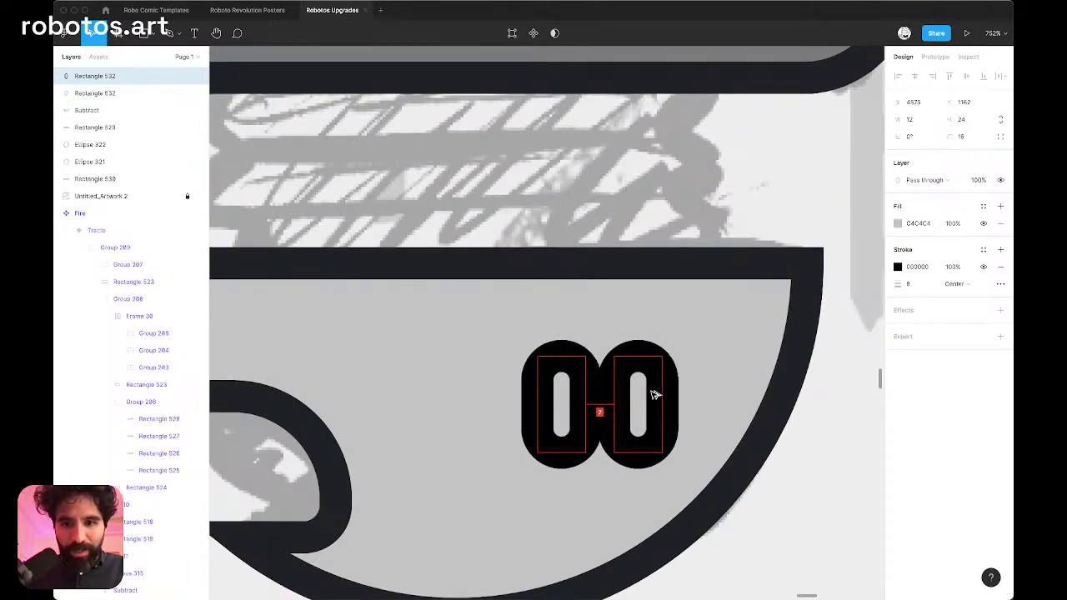
pyautogui.press('Right')
pyautogui.press('Right')
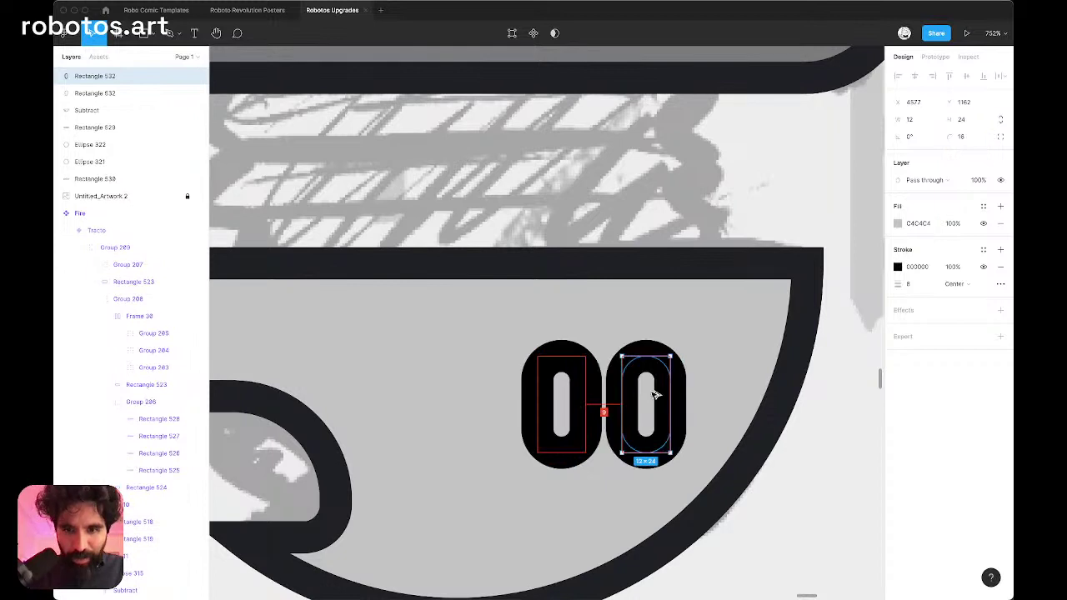
pyautogui.press('Right')
pyautogui.press('Right')
pyautogui.press('Right')
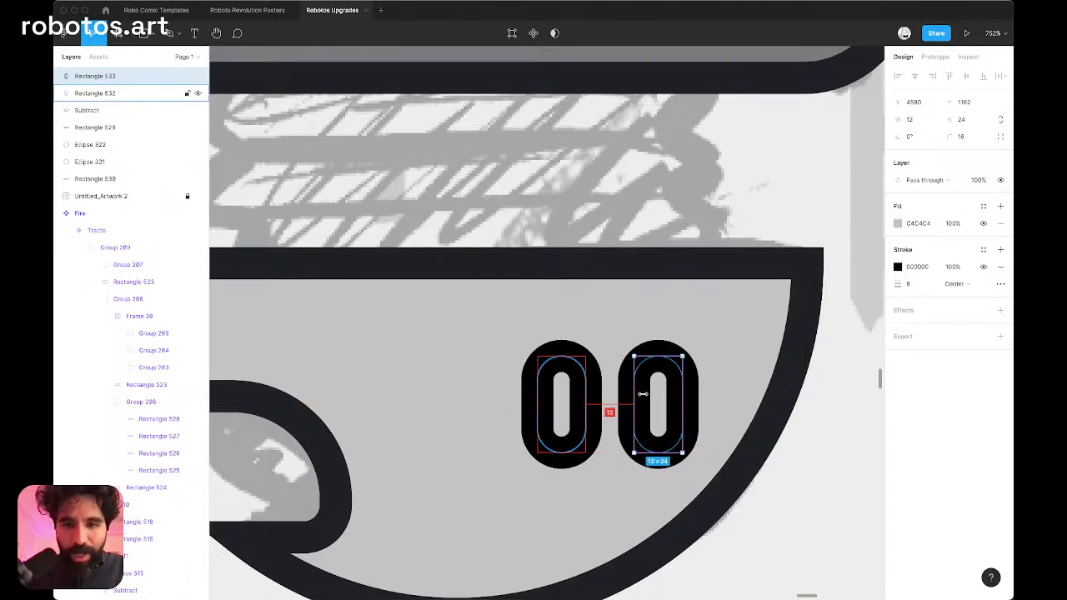
pyautogui.moveTo(570, 395); pyautogui.dragTo(465, 397)
pyautogui.press('Right')
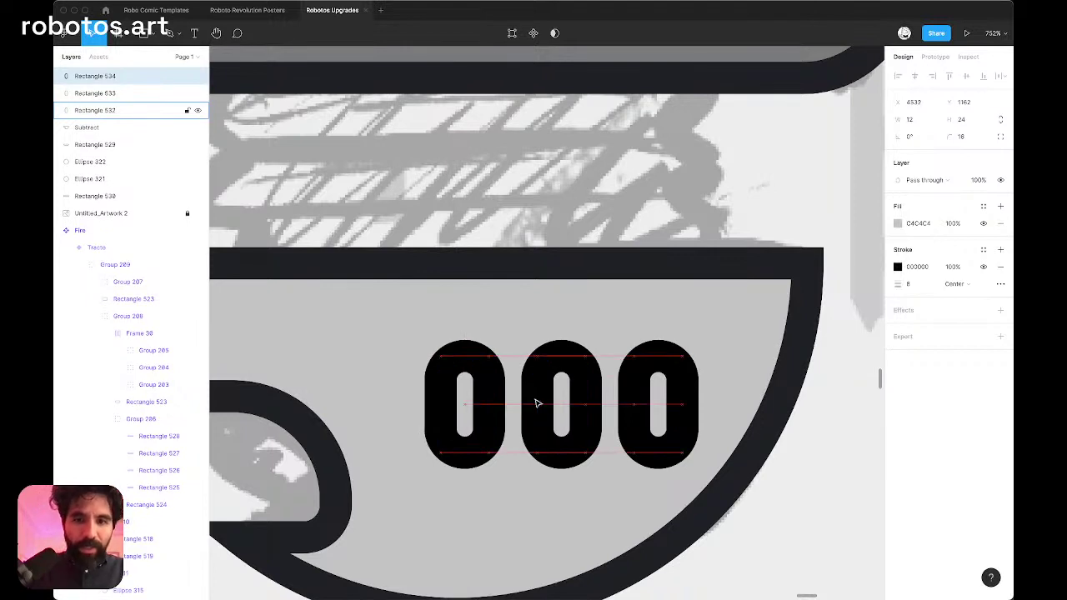
# Step: Select all three pills and move them together toward the half-circle's upper-right area, at Y 1155
pyautogui.keyDown('shift'); pyautogui.click(550, 404); pyautogui.keyUp('shift')
pyautogui.keyDown('shift'); pyautogui.click(635, 426); pyautogui.keyUp('shift')
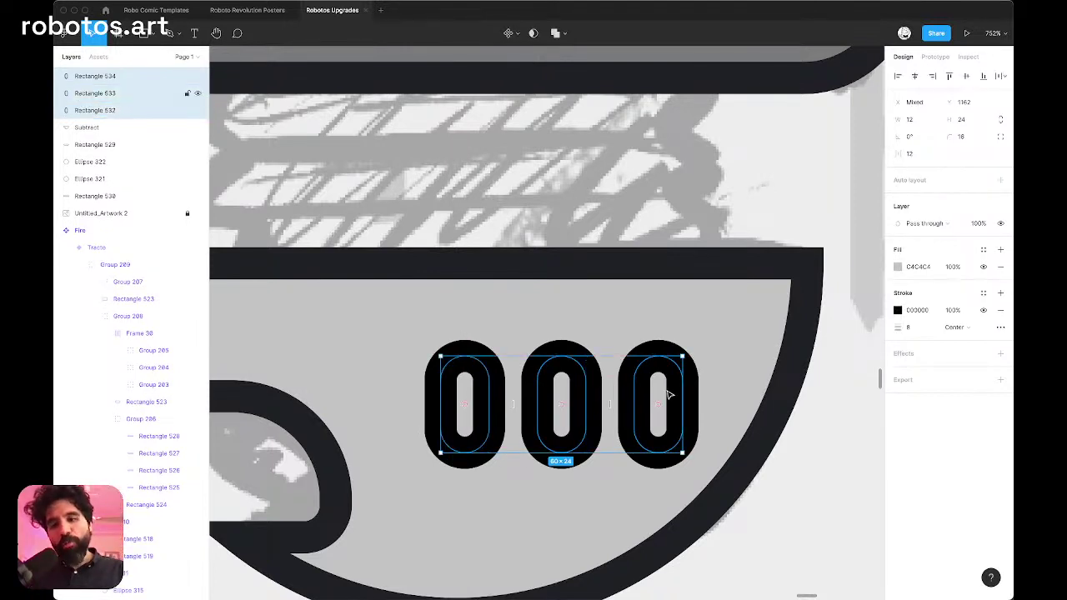
pyautogui.moveTo(636, 427); pyautogui.dragTo(665, 390)
pyautogui.scroll(-5, 669, 395)
pyautogui.hotkey('ctrl', 'z')
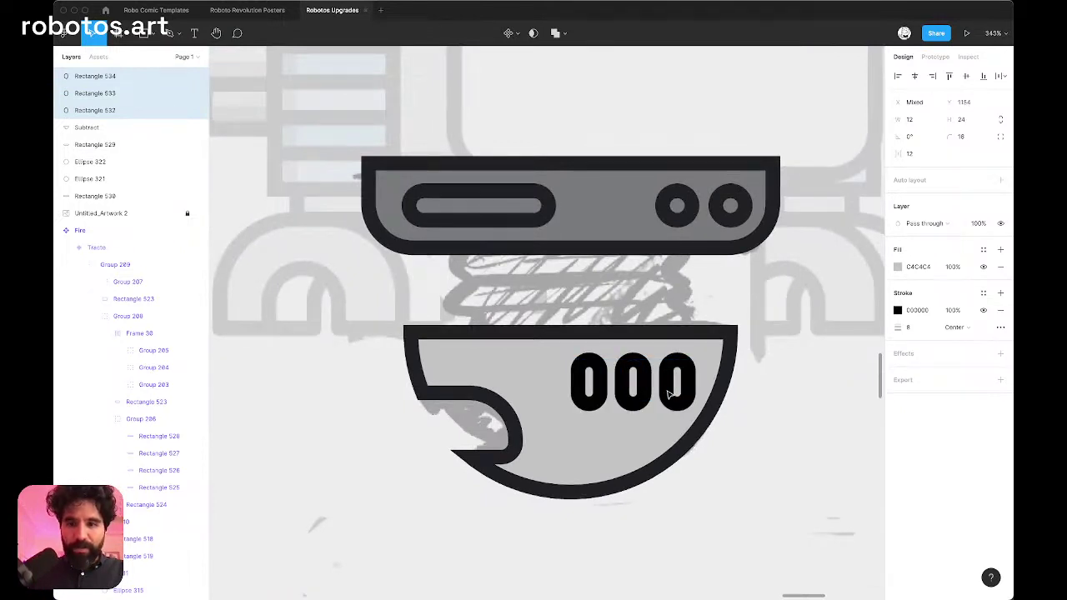
pyautogui.hscroll(3, 668, 395)
pyautogui.scroll(1, 668, 395)
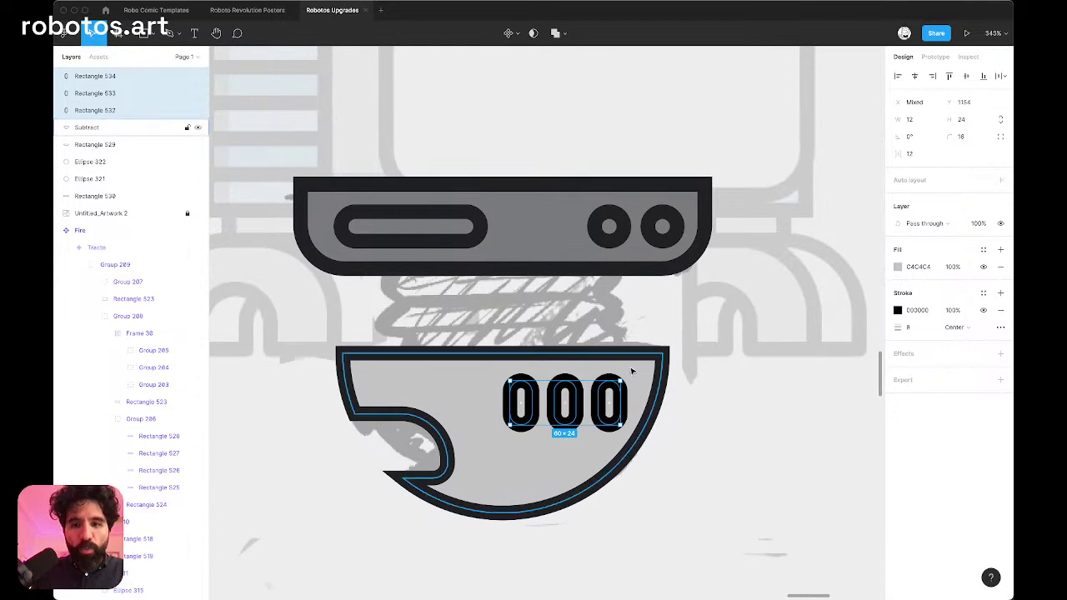
pyautogui.scroll(5, 631, 374)
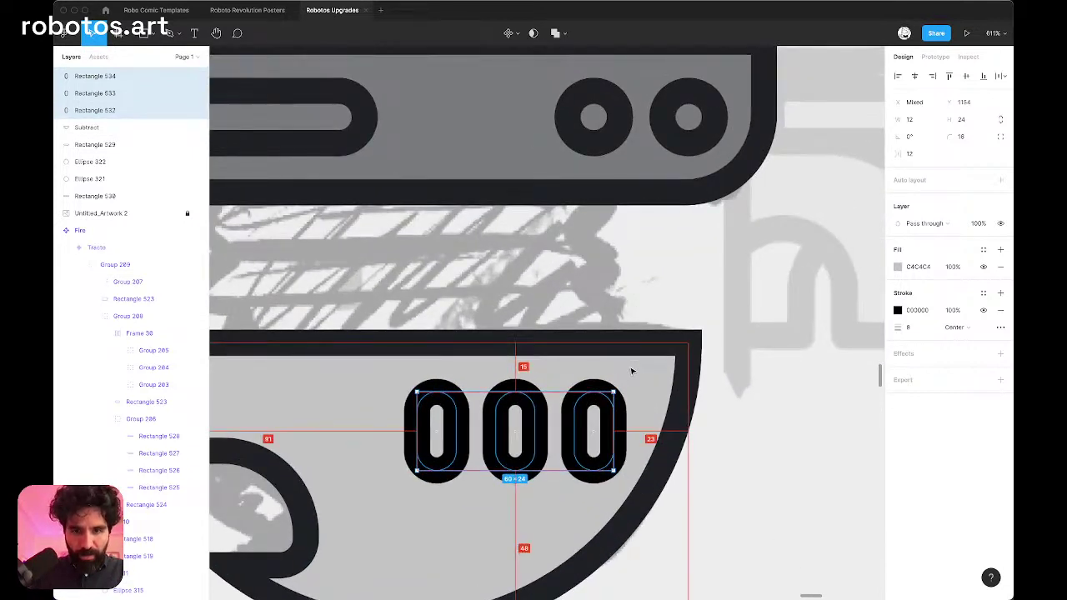
pyautogui.press('Down')
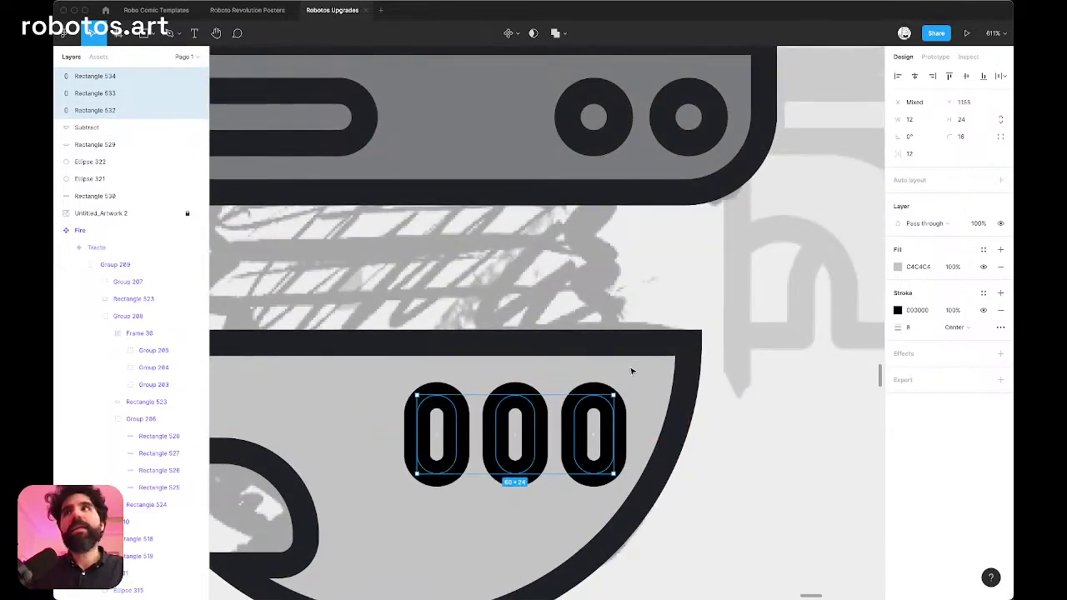
pyautogui.press('alt')
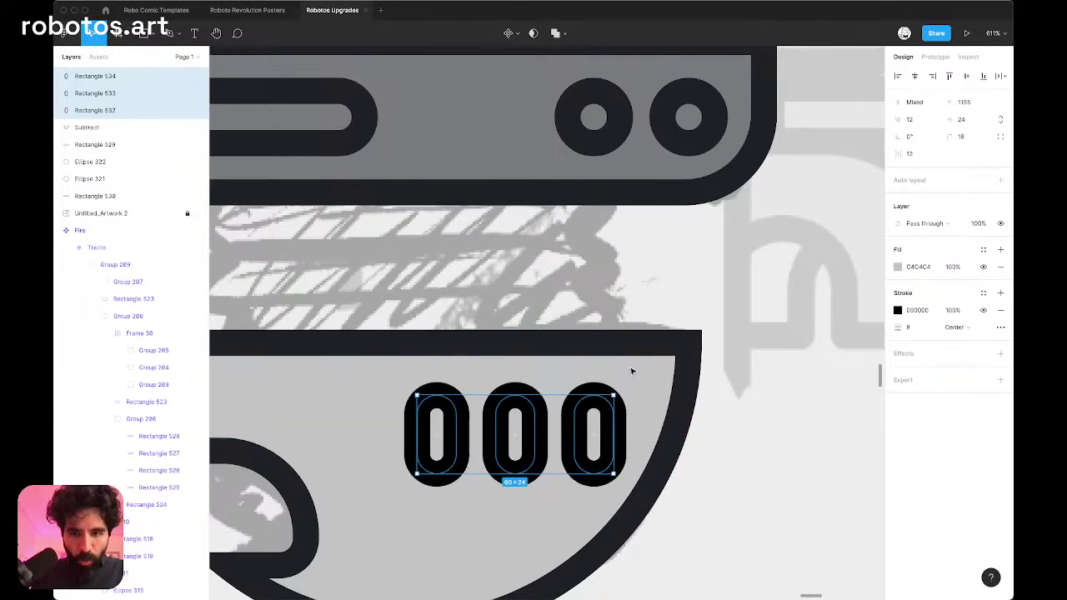
# Step: Replace the three pills' black stroke color with the Ink/06 color style
pyautogui.scroll(-5, 631, 371)
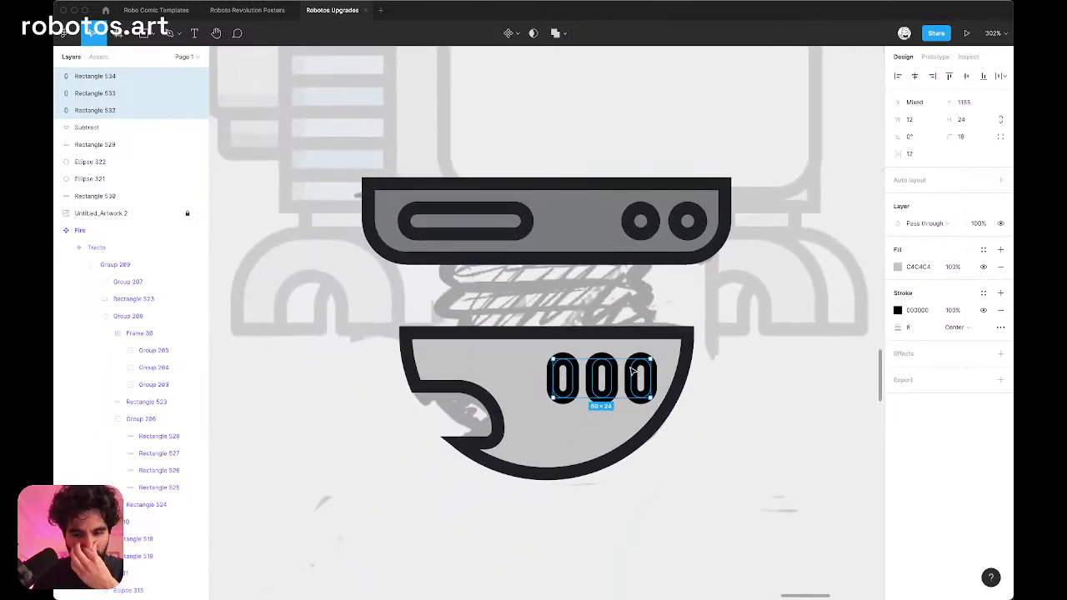
pyautogui.click(983, 293)
pyautogui.click(993, 394)
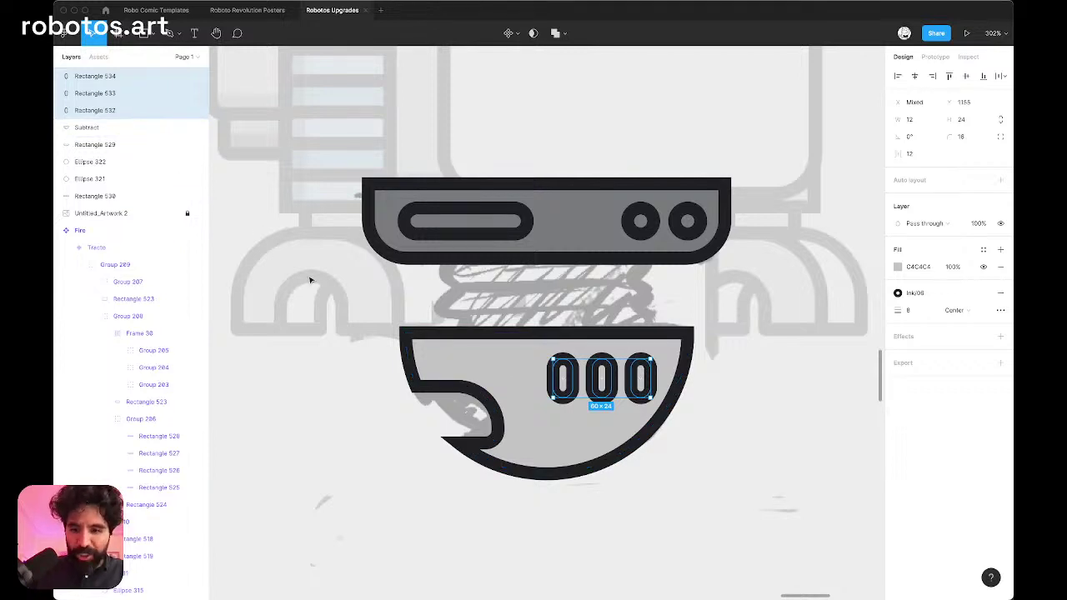
# Step: Draw a circle over the half-circle's cut-out notch, shift it up and left, and enlarge it to about 74 × 74
pyautogui.press('r')
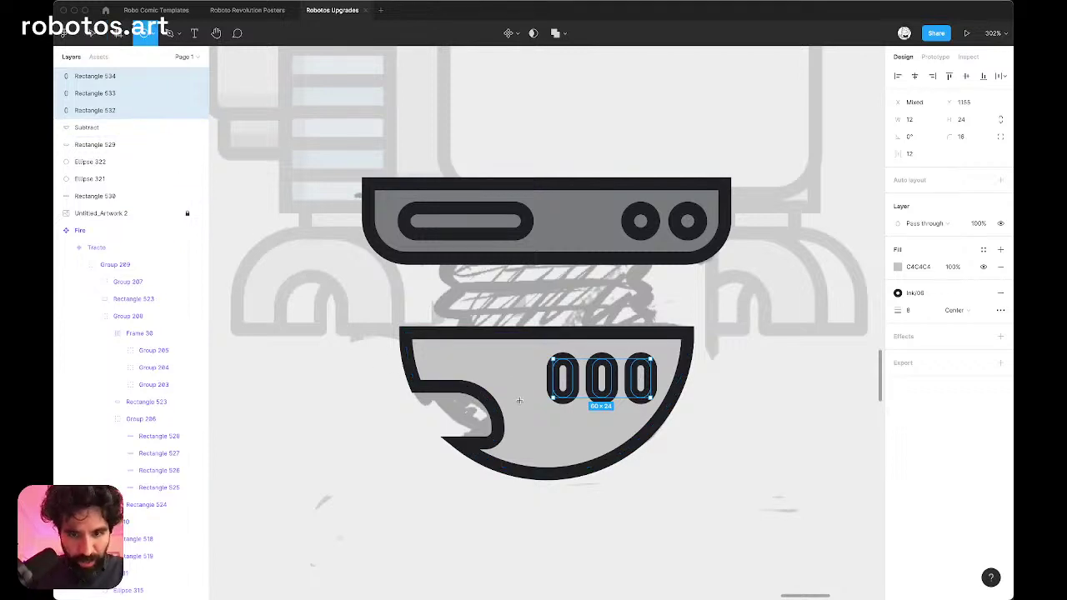
pyautogui.moveTo(559, 343); pyautogui.dragTo(448, 453)
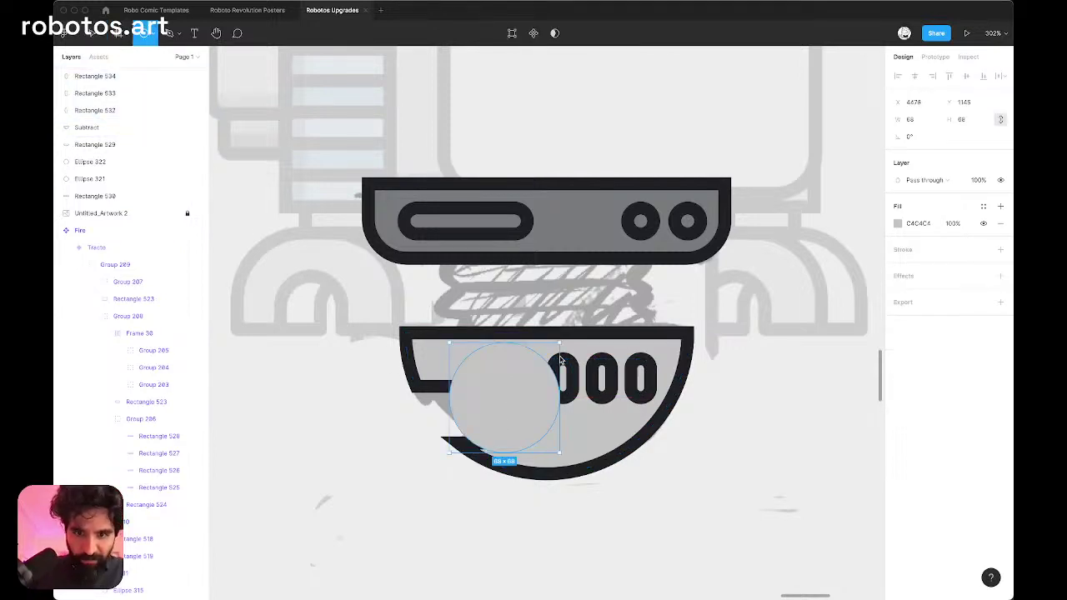
pyautogui.moveTo(512, 414); pyautogui.dragTo(506, 410)
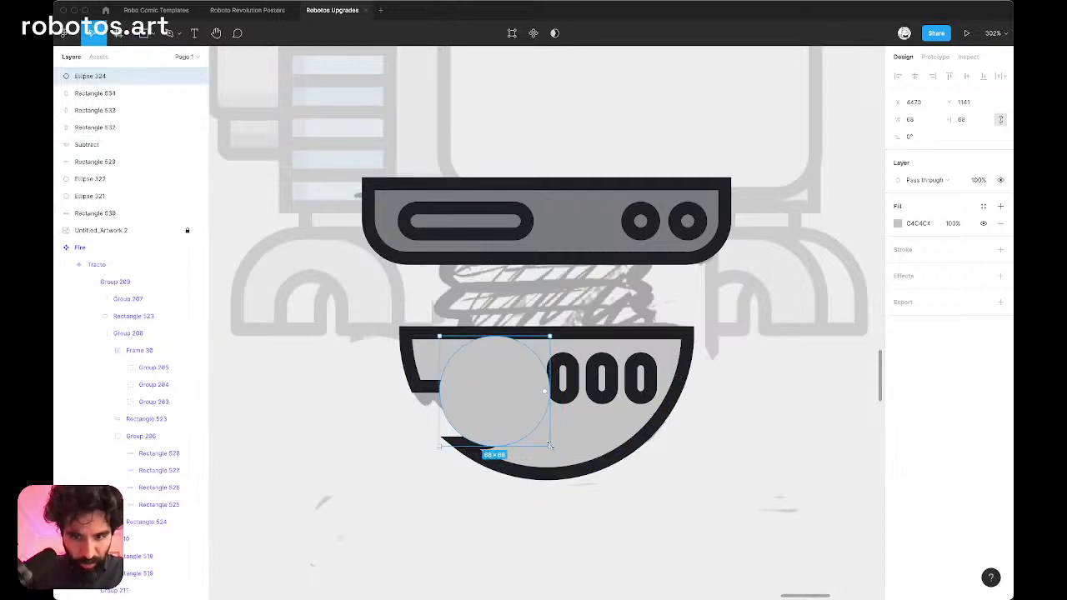
pyautogui.moveTo(554, 448); pyautogui.dragTo(560, 452)
pyautogui.moveTo(560, 450); pyautogui.dragTo(557, 446)
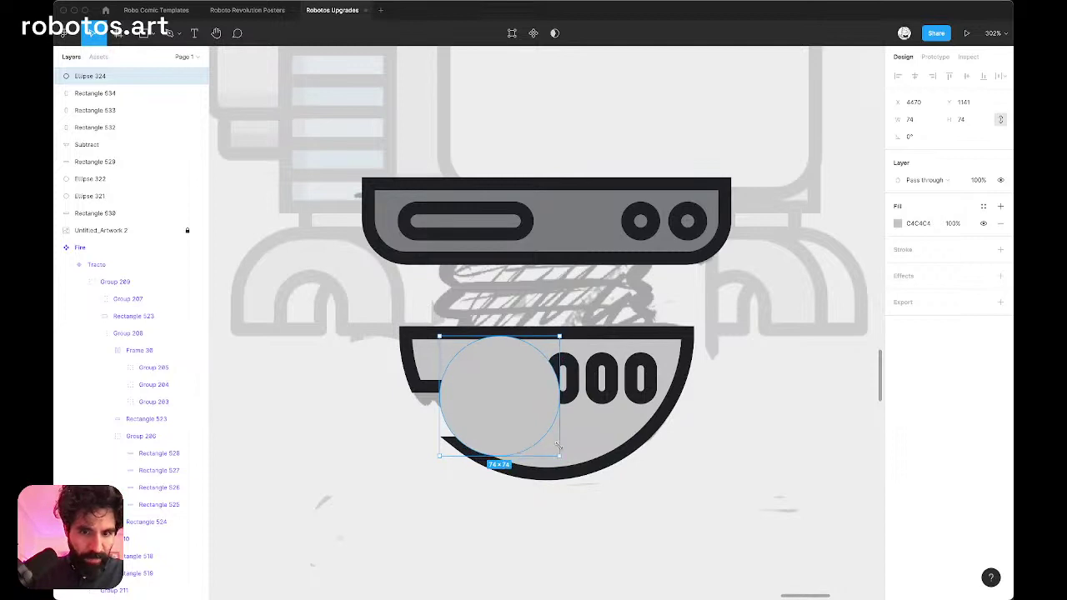
# Step: Apply the half-circle's fill and 8 px Ink/06 stroke to the circle over the notch, and send the circle behind the half-circle
pyautogui.click(593, 346)
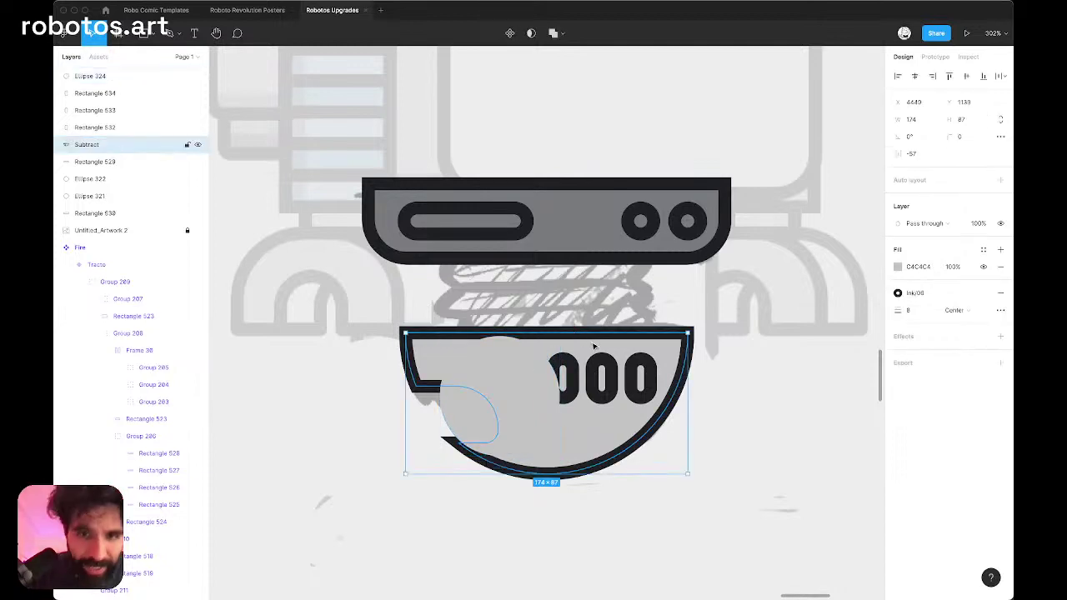
pyautogui.click(503, 391)
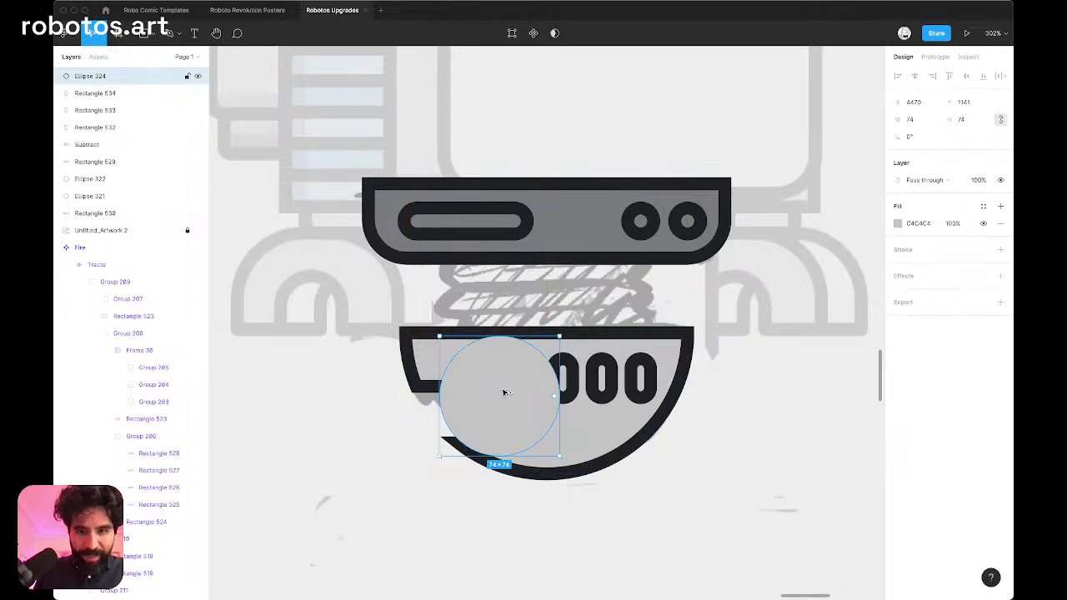
pyautogui.press('super+alt+v')
pyautogui.press('super+[')
pyautogui.press('super+[')
pyautogui.press('super+[')
pyautogui.press('super+[')
pyautogui.press('super+[')
pyautogui.press('super+[')
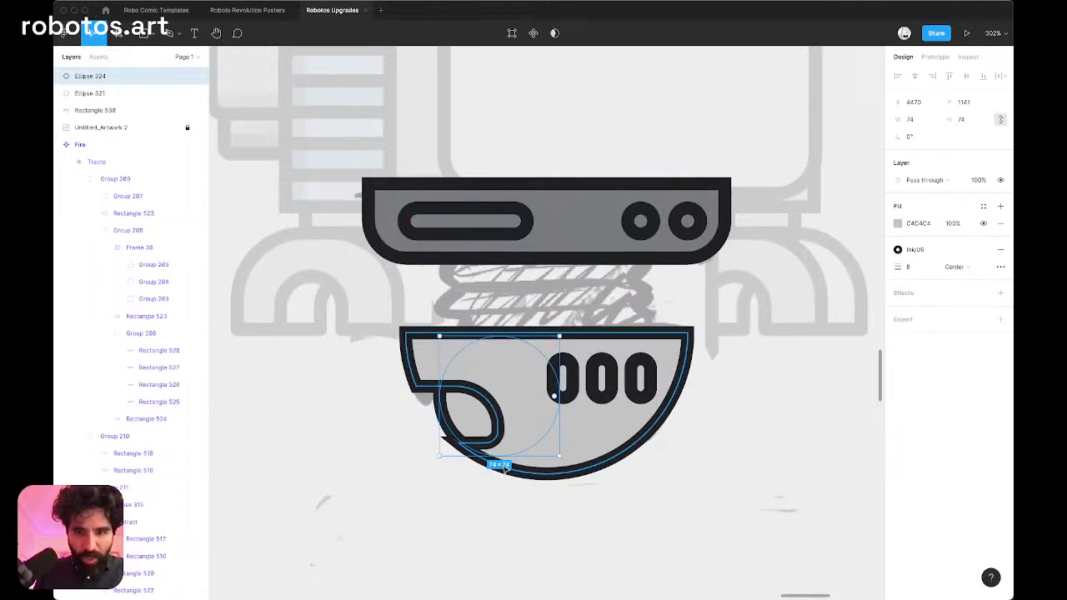
# Step: Shrink the circle behind the notch to 69 × 69 and move it up and left to X 4467, Y 1133
pyautogui.moveTo(439, 455); pyautogui.dragTo(448, 447)
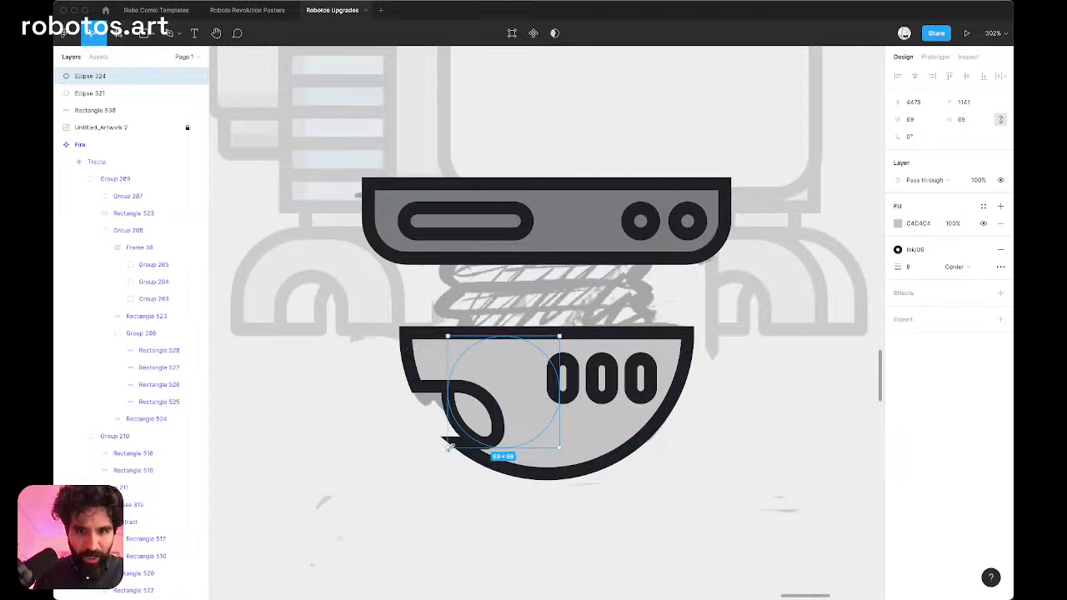
pyautogui.hotkey('shift', 'Up')
pyautogui.hotkey('shift', 'Left')
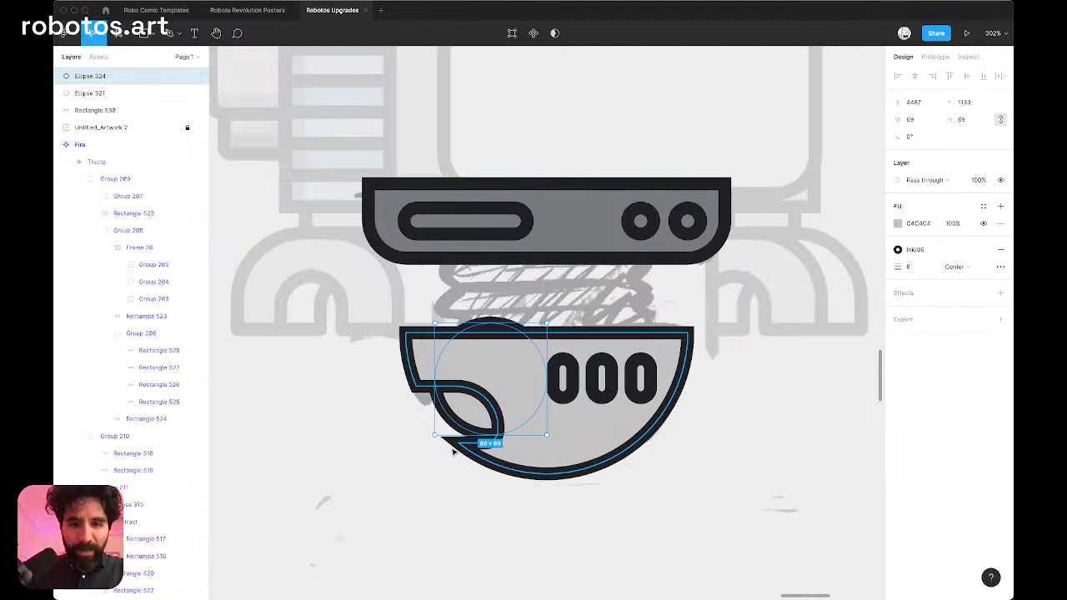
# Step: Cut the circle down to an arc with a 58.78% sweep so its outline no longer shows above the half-circle
pyautogui.press('Return')
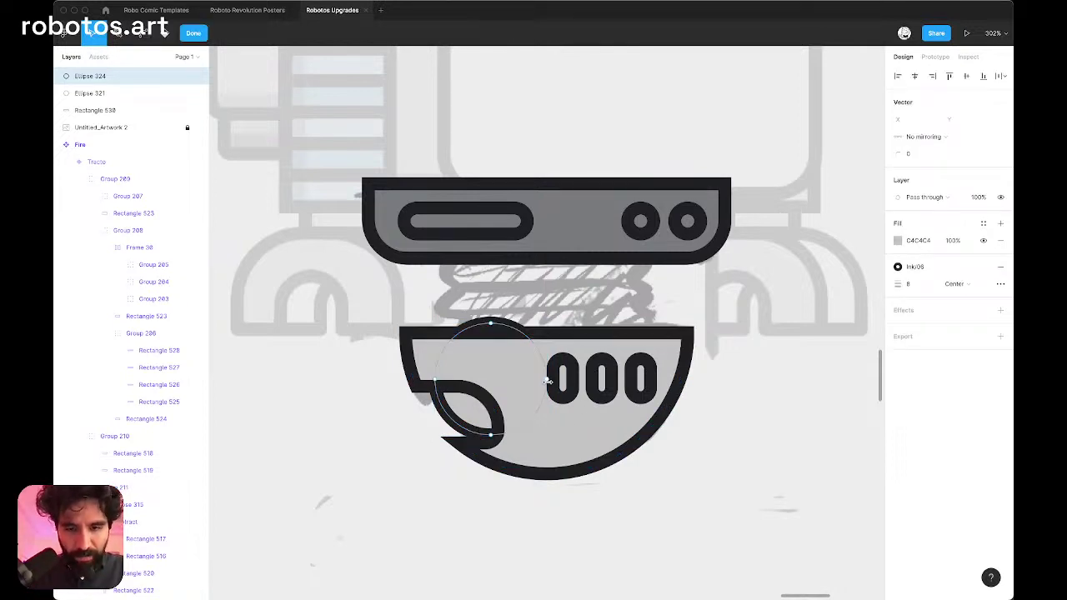
pyautogui.press('Escape')
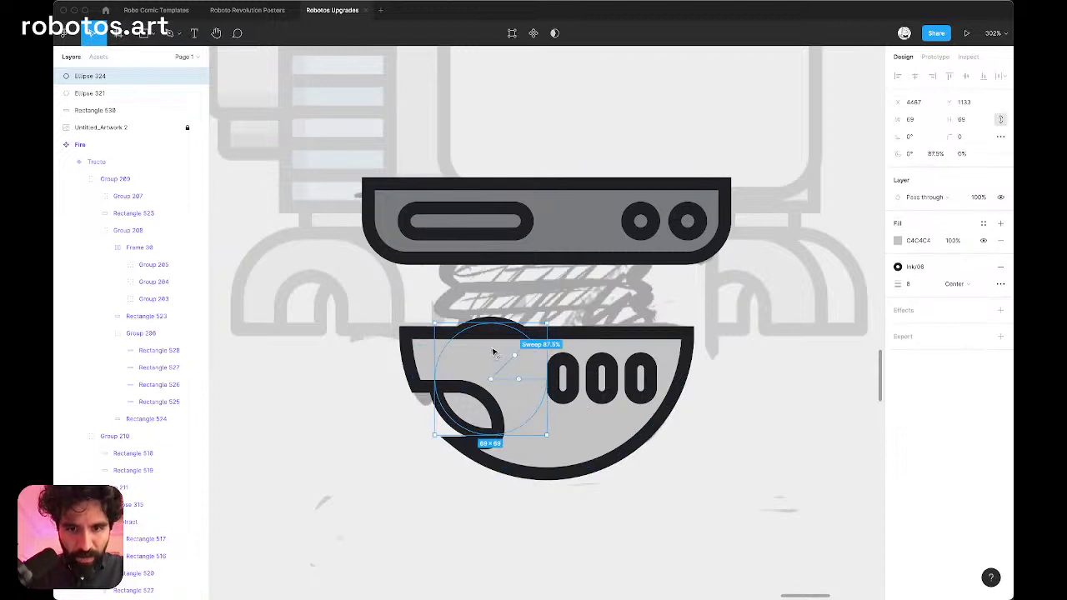
pyautogui.moveTo(493, 352); pyautogui.dragTo(467, 364)
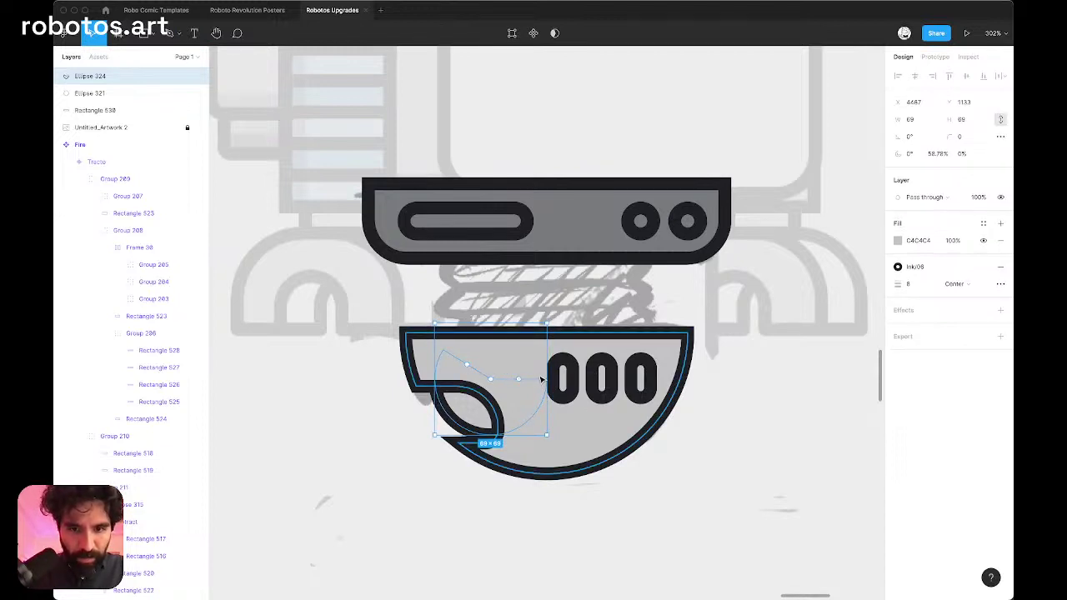
pyautogui.press('Escape')
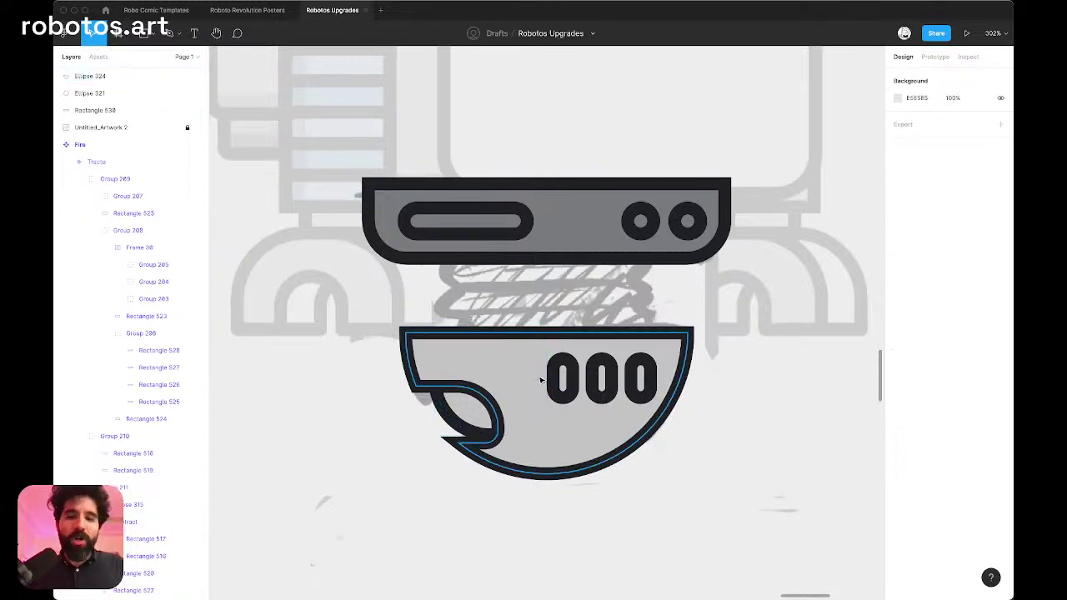
# Step: Nudge the partial circle down behind the notch to Y 1135
pyautogui.click(460, 418)
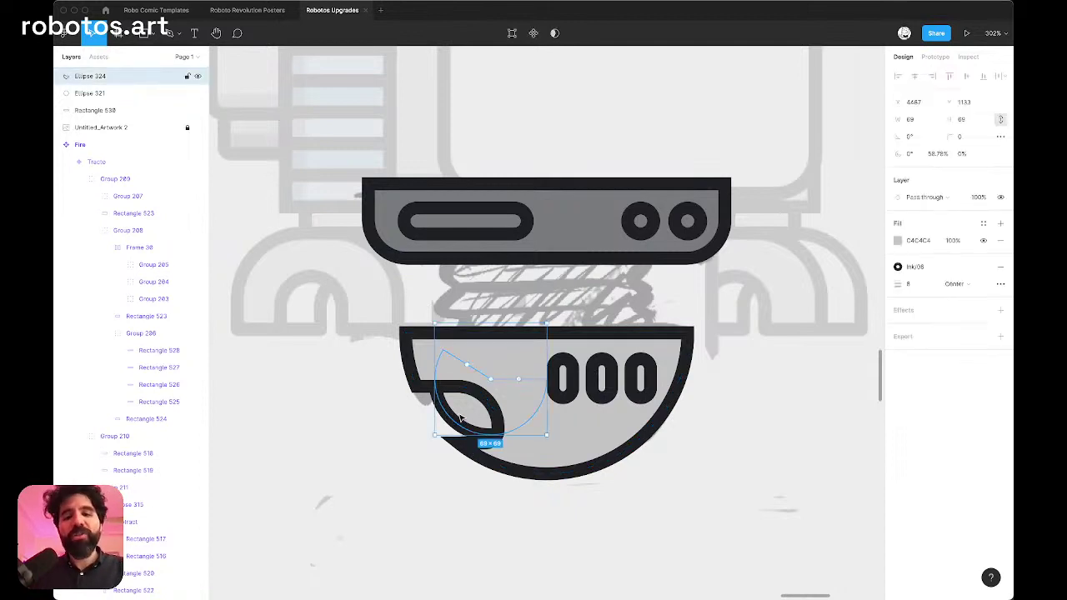
pyautogui.scroll(-5, 461, 419)
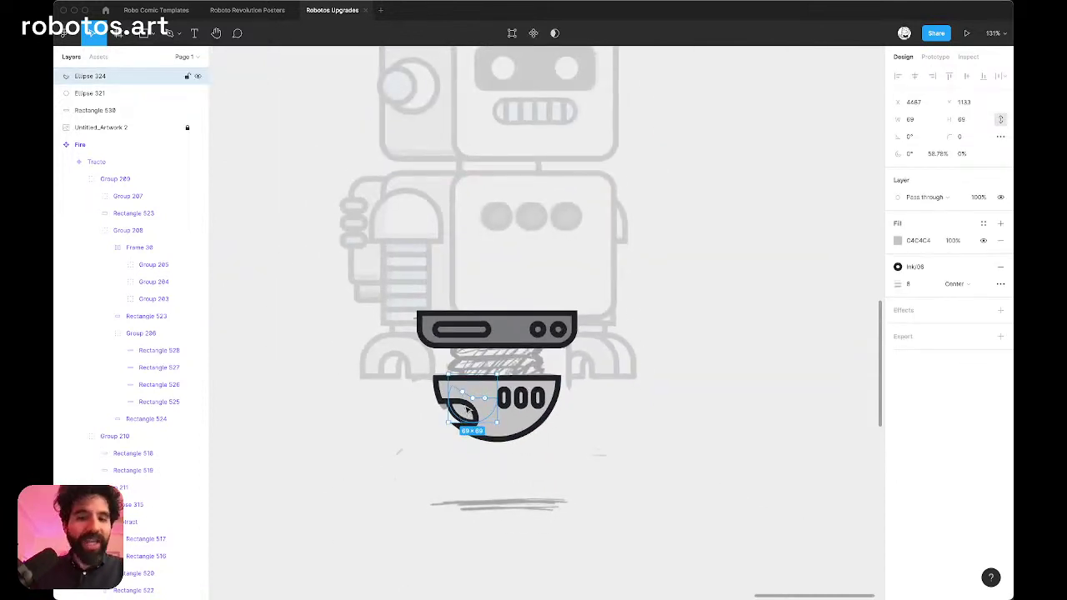
pyautogui.scroll(8, 468, 409)
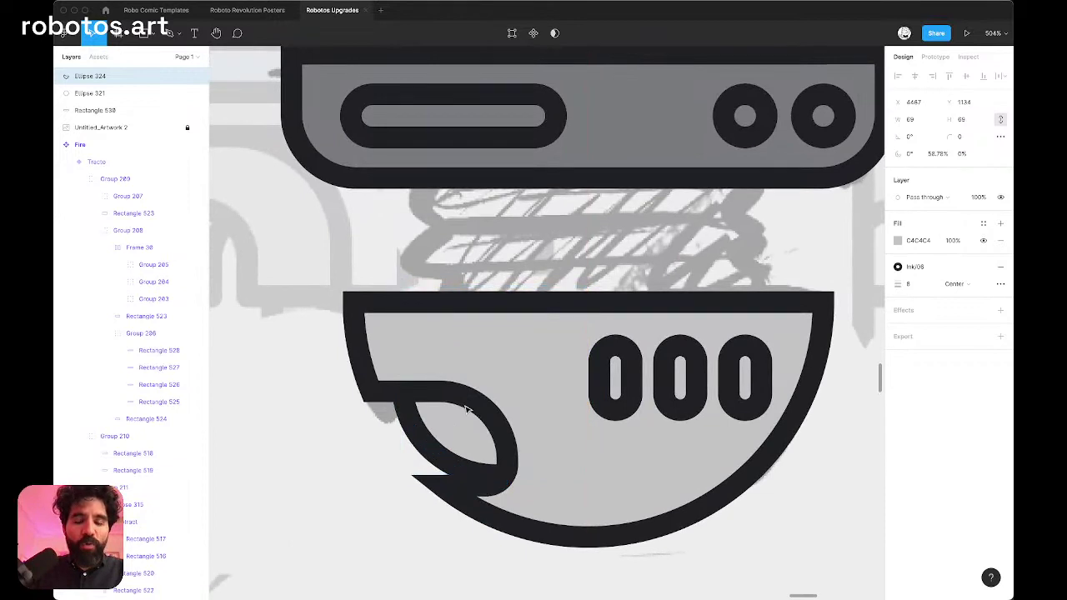
pyautogui.scroll(-5, 467, 408)
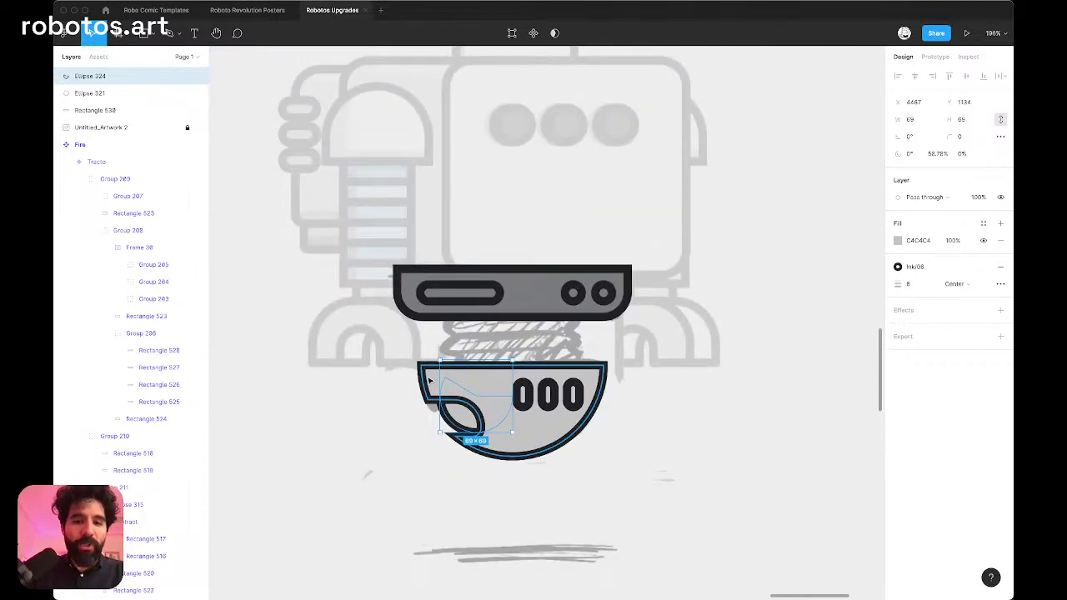
pyautogui.press('super+alt+s')
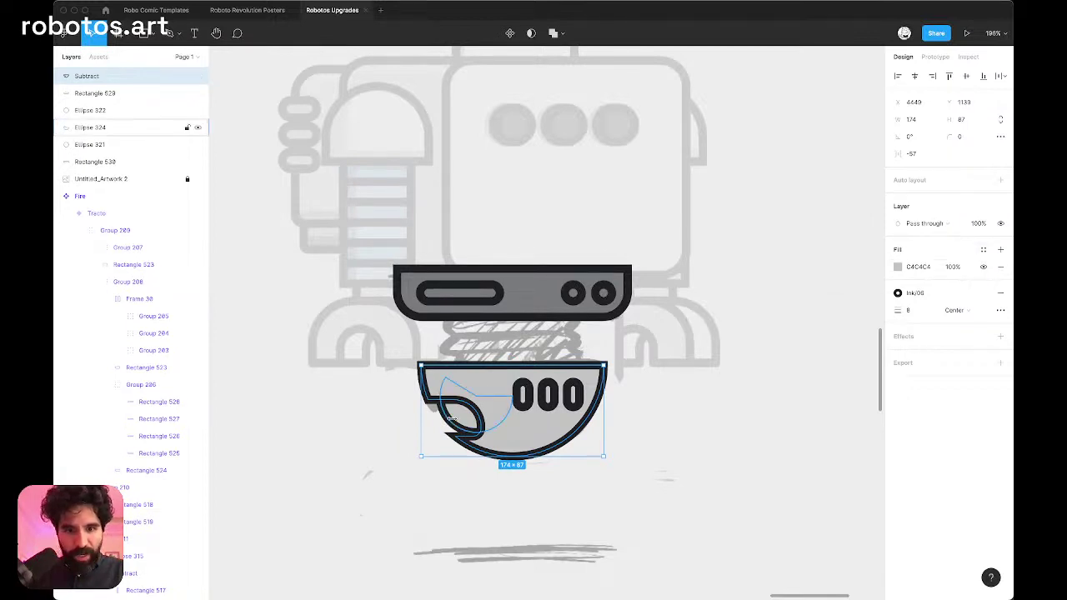
pyautogui.doubleClick(472, 419)
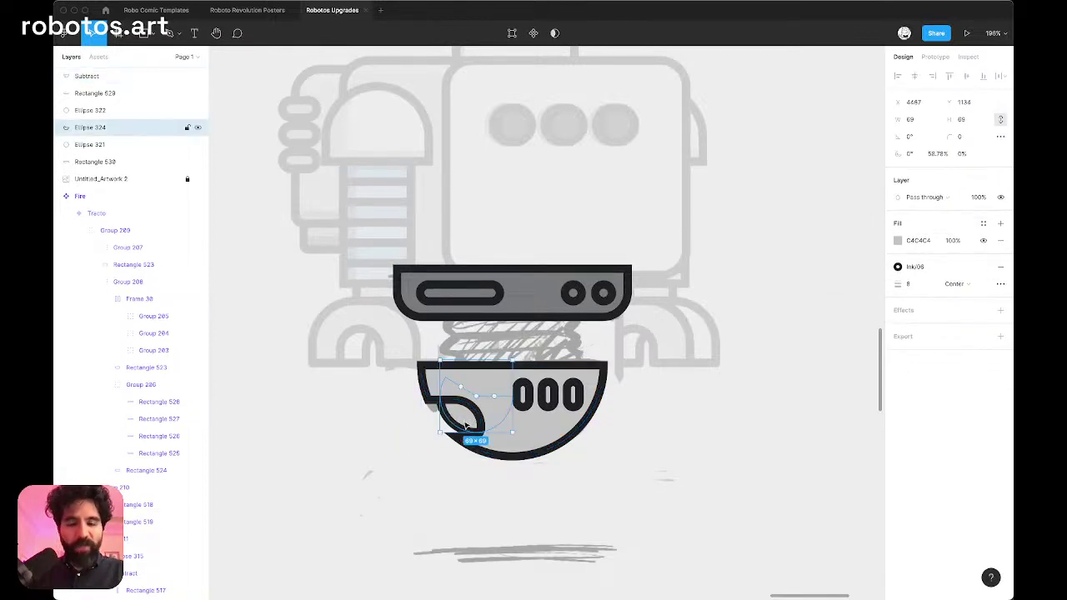
pyautogui.scroll(5, 467, 426)
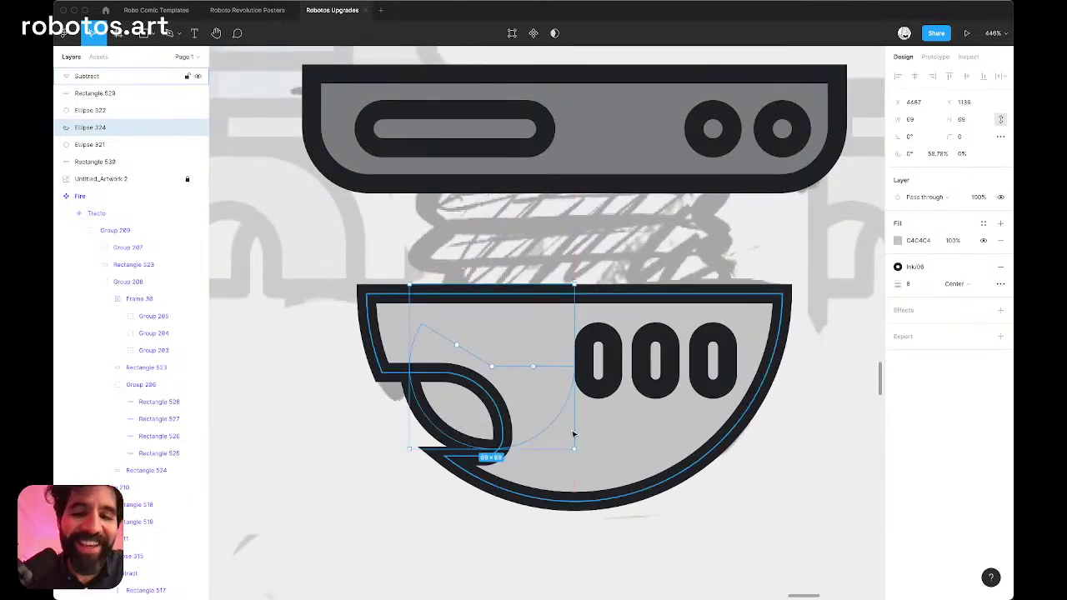
# Step: Set the notched half-circle's stroke joins to round
pyautogui.click(626, 439)
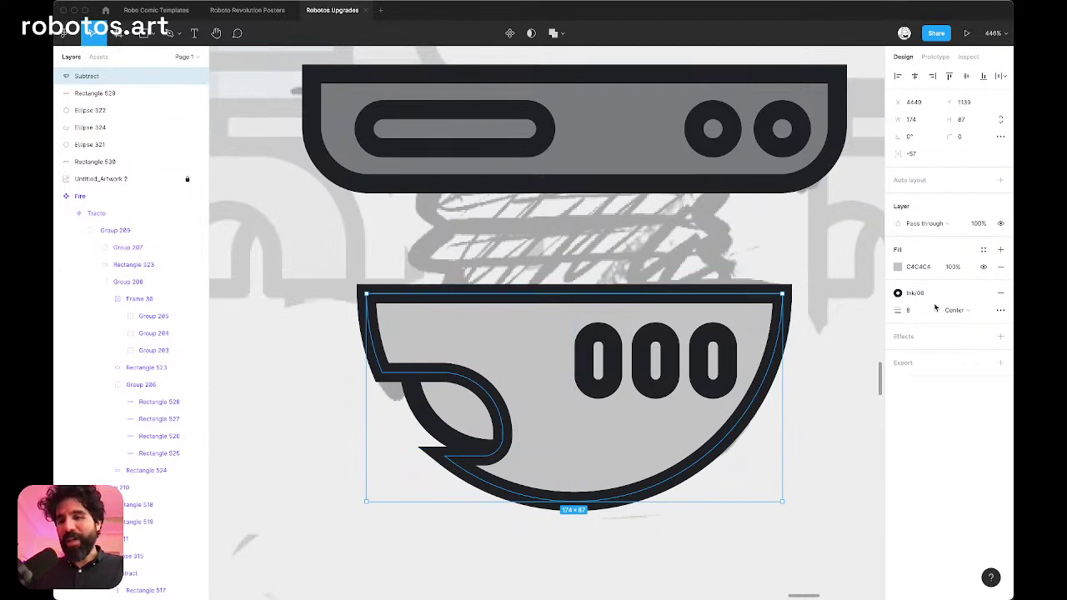
pyautogui.click(1000, 310)
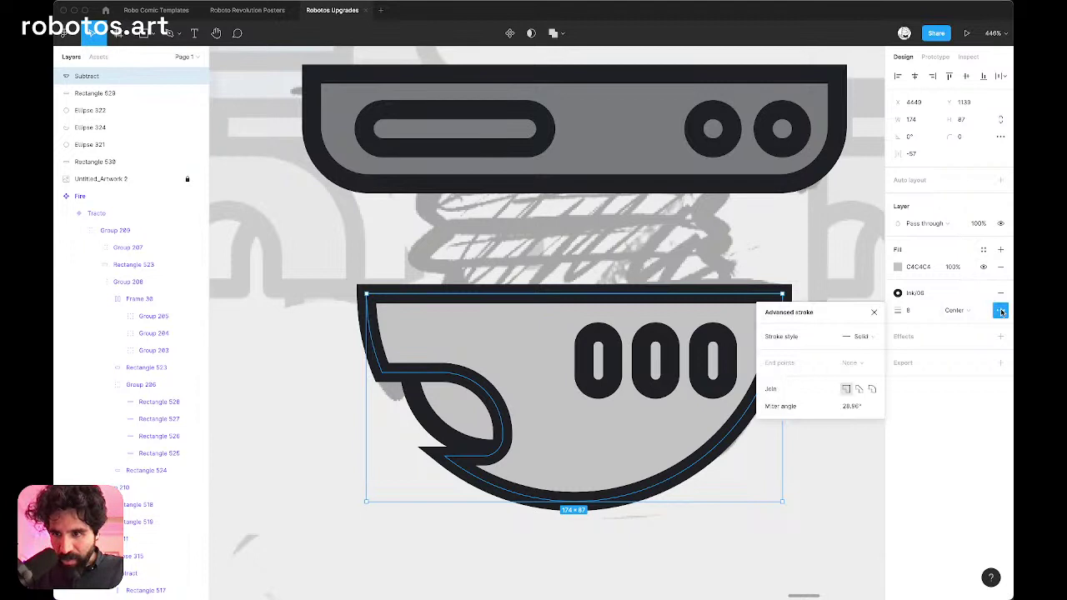
pyautogui.click(872, 390)
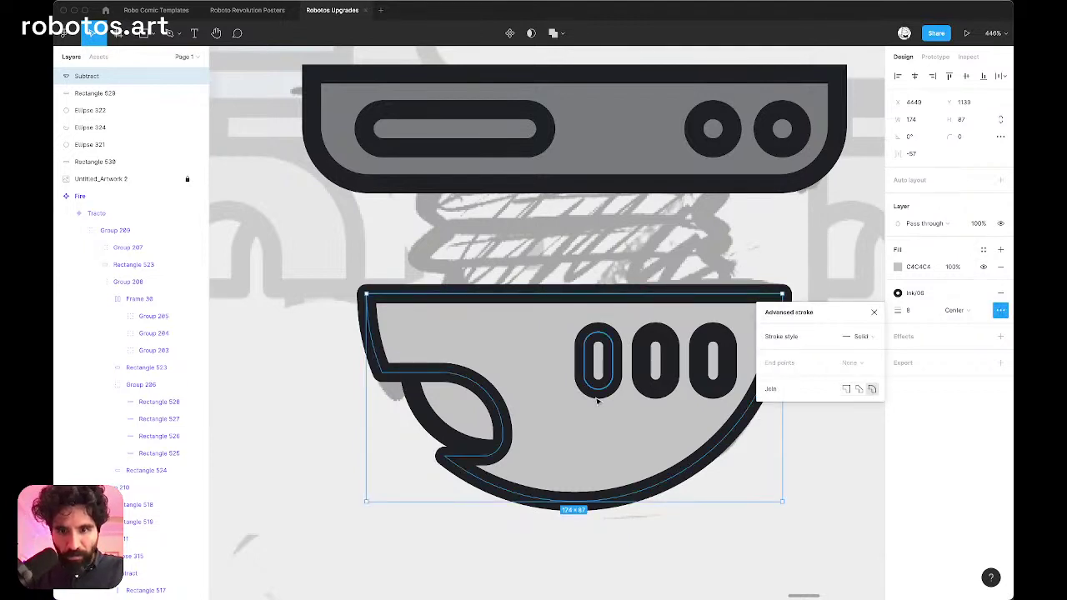
pyautogui.scroll(-5, 595, 396)
pyautogui.click(672, 386)
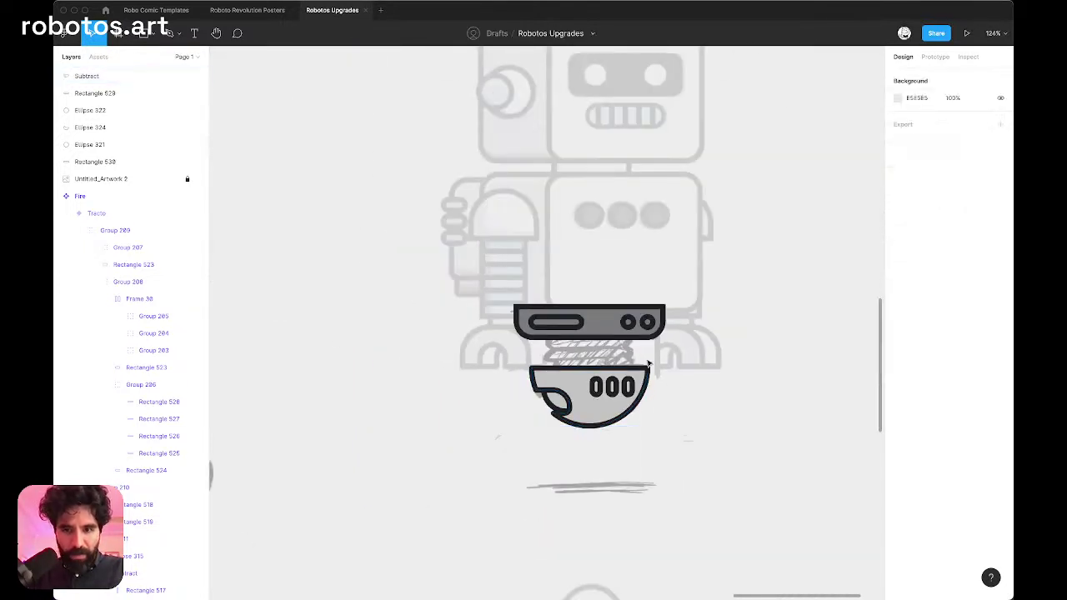
# Step: Fill the partial circle behind the notch with the Ink/05 color style
pyautogui.scroll(5, 599, 379)
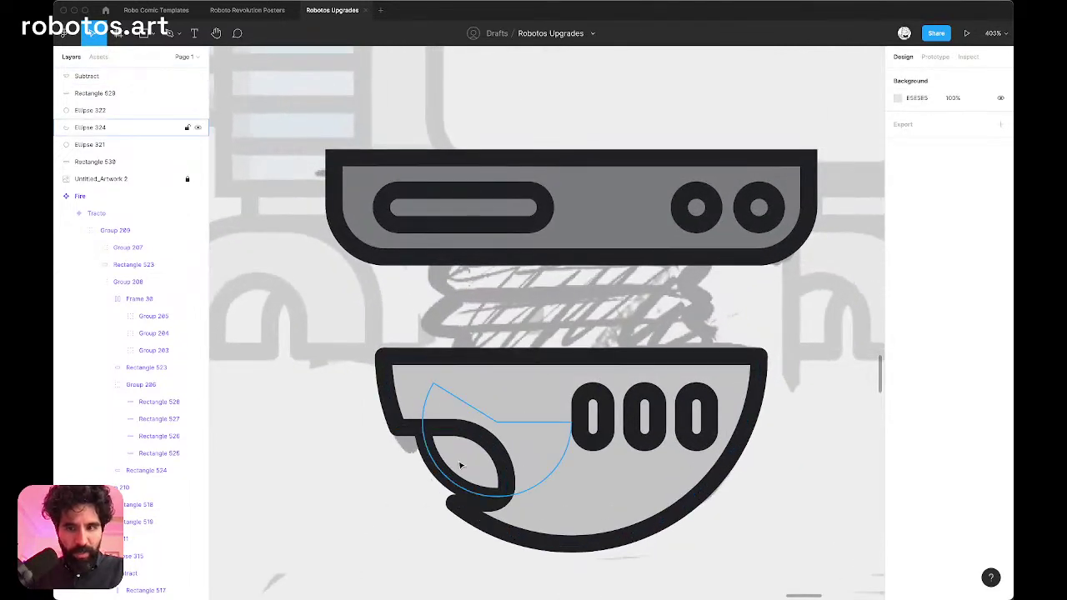
pyautogui.click(438, 463)
pyautogui.click(983, 223)
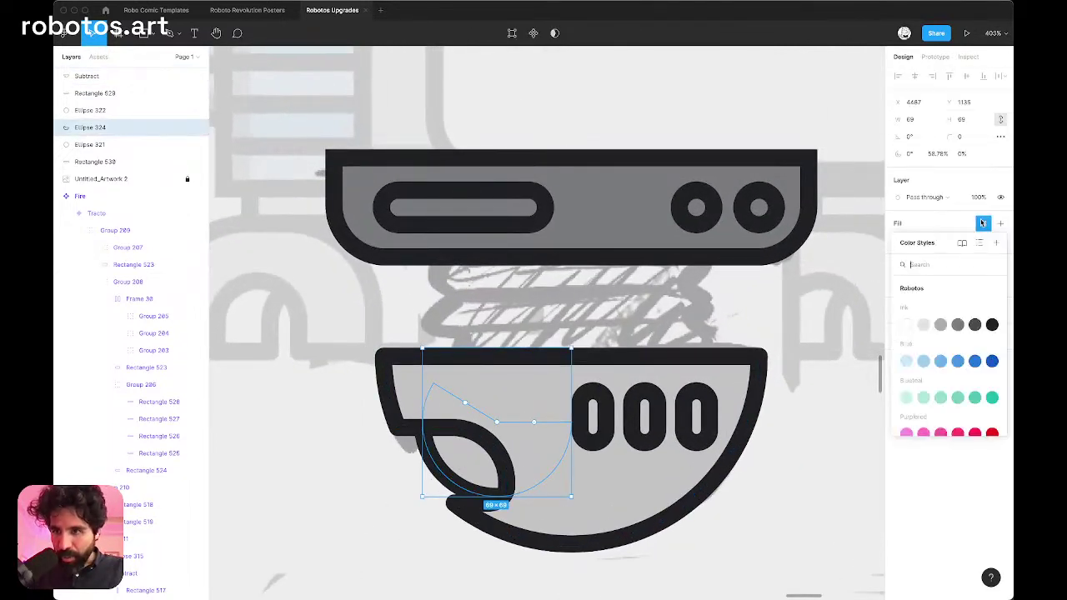
pyautogui.click(974, 324)
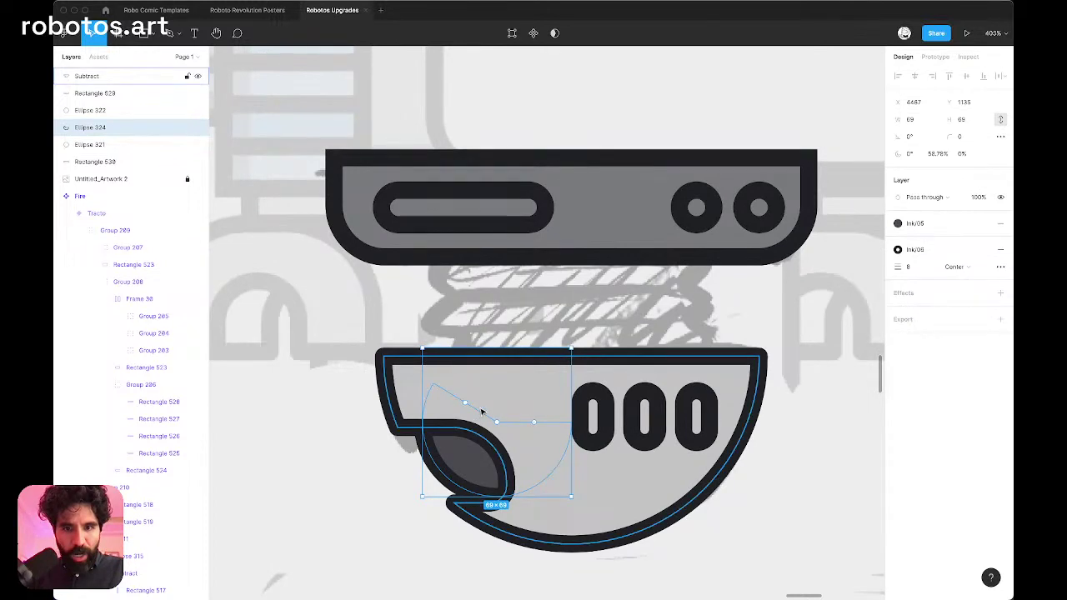
pyautogui.click(559, 416)
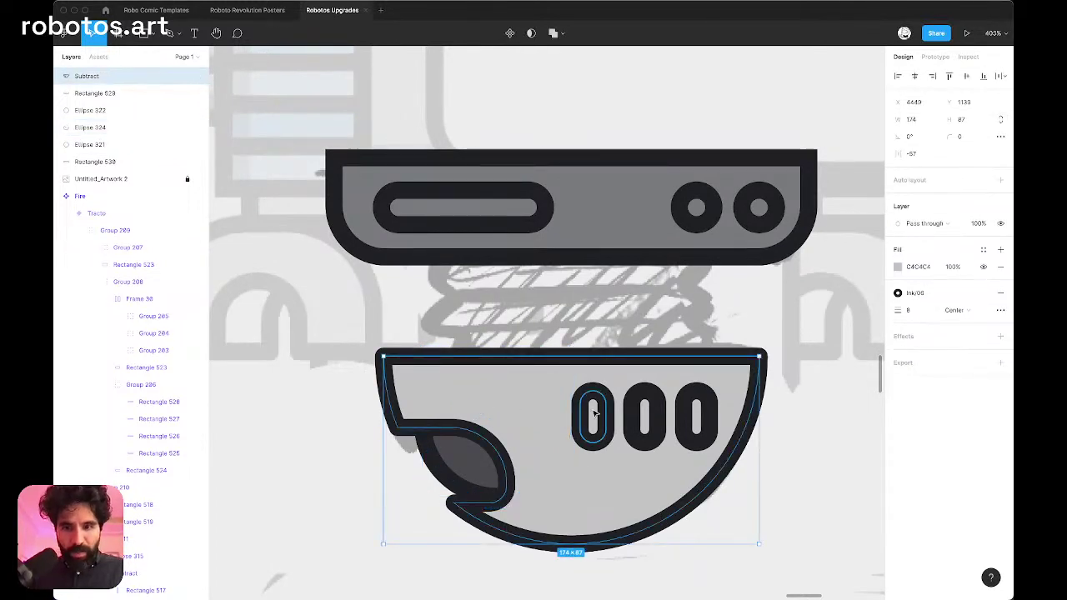
pyautogui.click(595, 412)
pyautogui.keyDown('shift'); pyautogui.click(644, 415); pyautogui.keyUp('shift')
pyautogui.keyDown('shift'); pyautogui.click(696, 415); pyautogui.keyUp('shift')
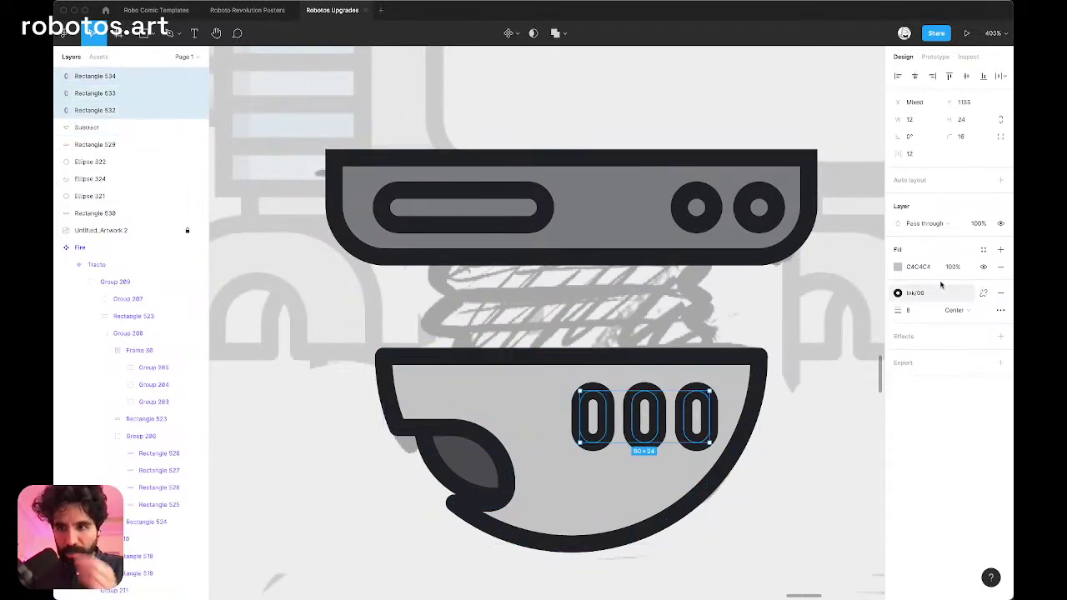
pyautogui.click(983, 249)
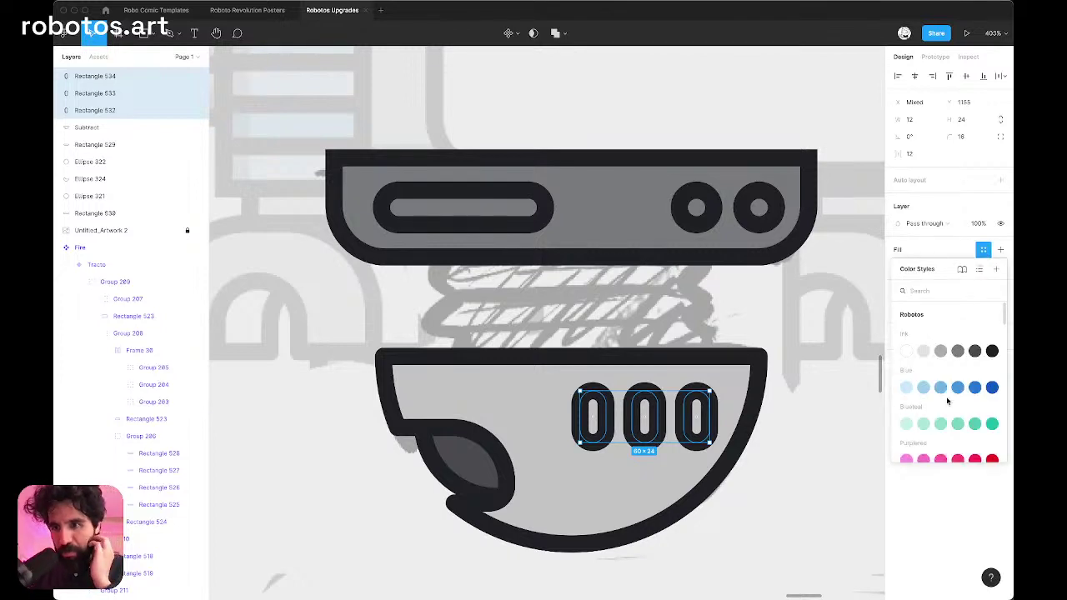
pyautogui.press('Escape')
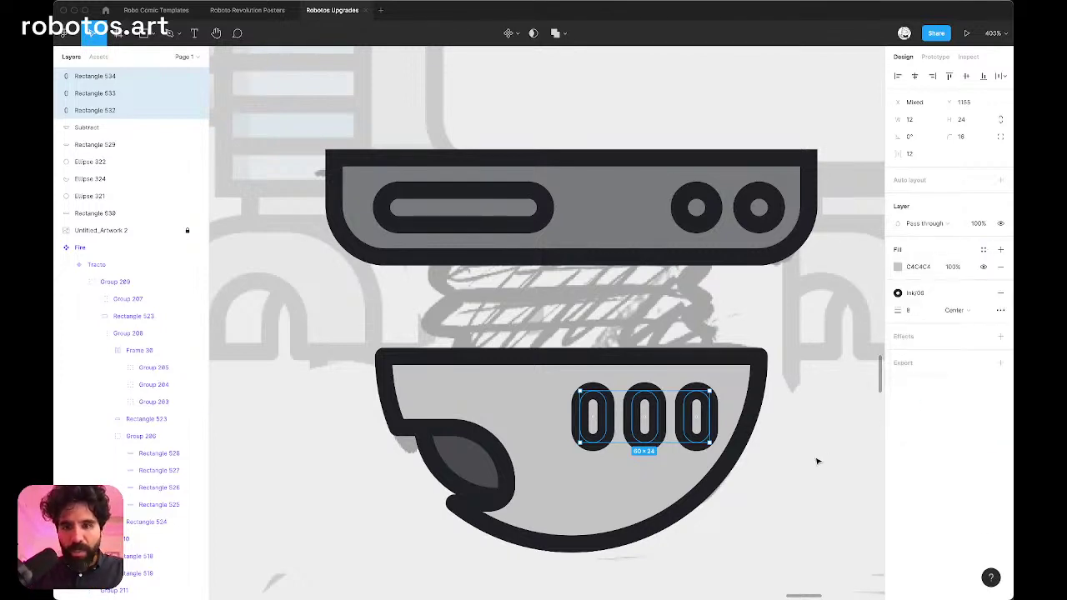
# Step: Fill the middle pill with a light teal color style
pyautogui.click(125, 110)
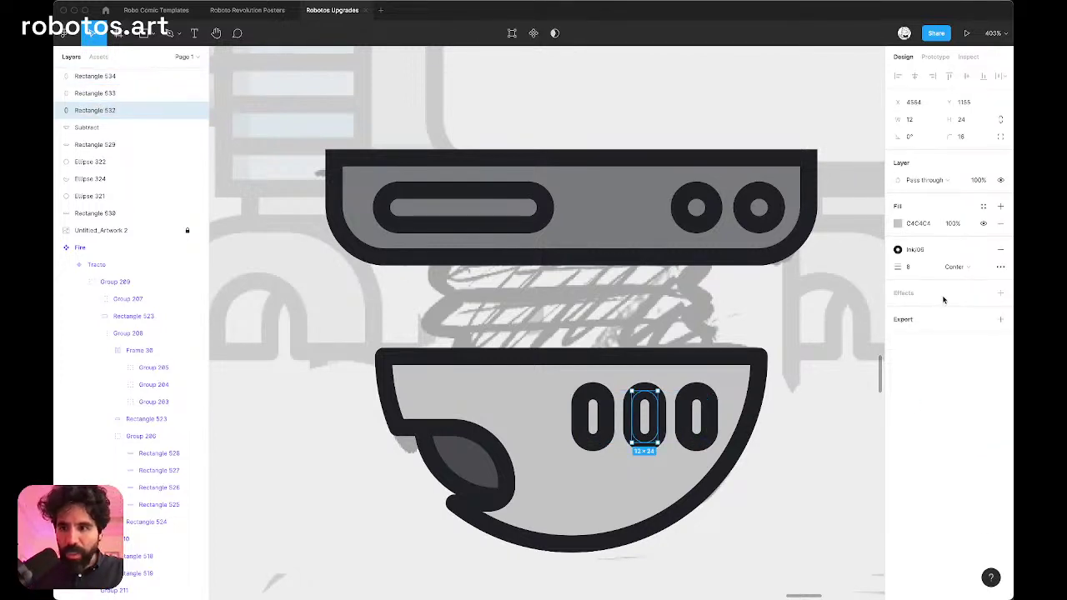
pyautogui.click(985, 208)
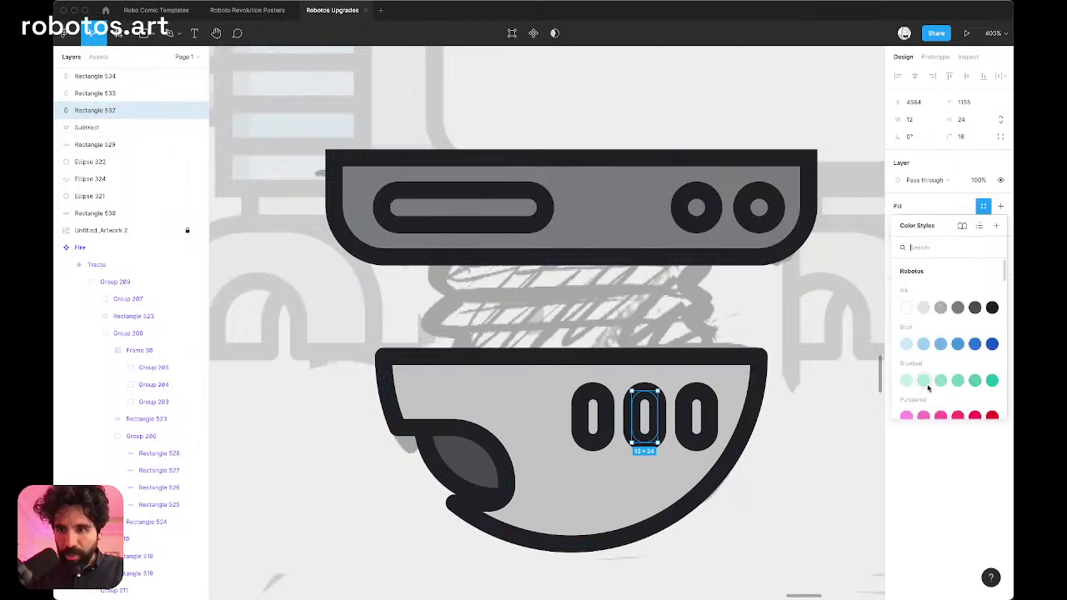
pyautogui.click(727, 411)
# Step: Fill the left pill with a light yellow color style from the Sun group
pyautogui.click(697, 413)
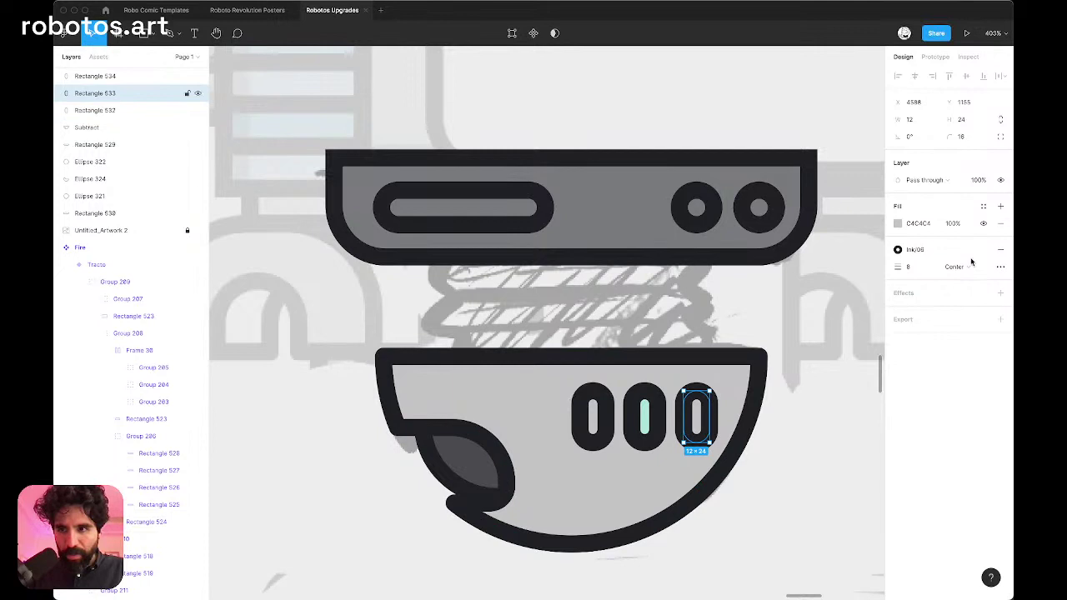
pyautogui.click(983, 206)
pyautogui.scroll(-5, 937, 378)
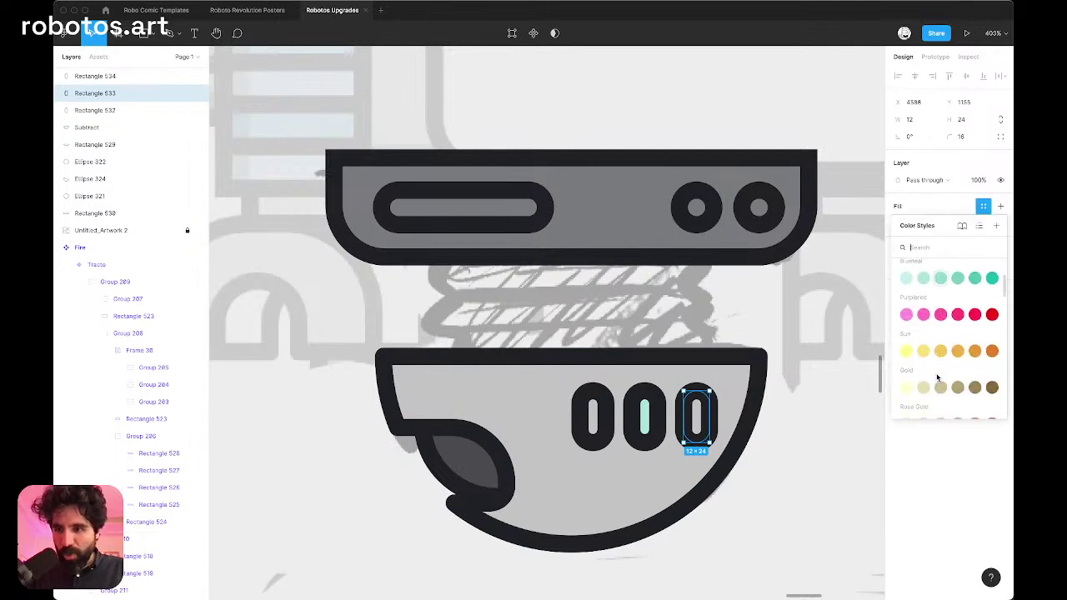
pyautogui.click(921, 353)
pyautogui.click(592, 417)
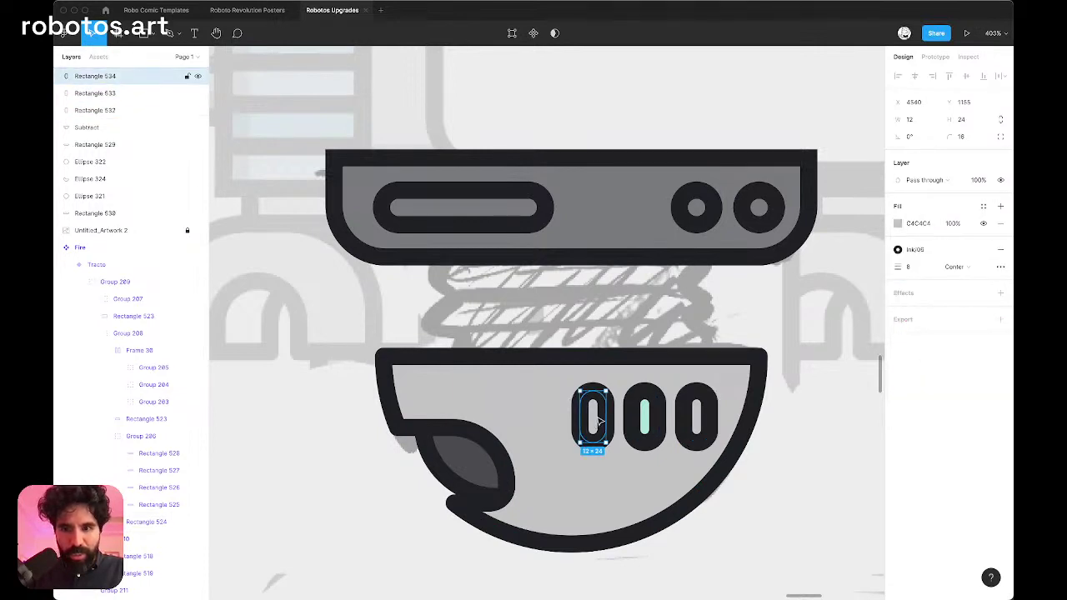
# Step: Fill the right pill with the Blue/02 color style
pyautogui.click(710, 413)
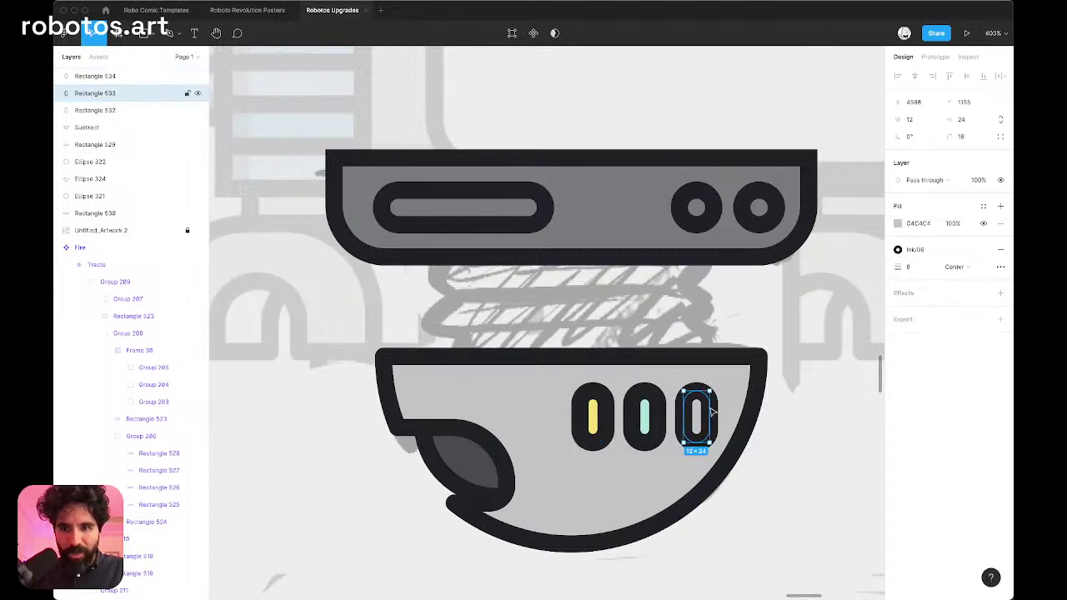
pyautogui.click(984, 206)
pyautogui.click(926, 350)
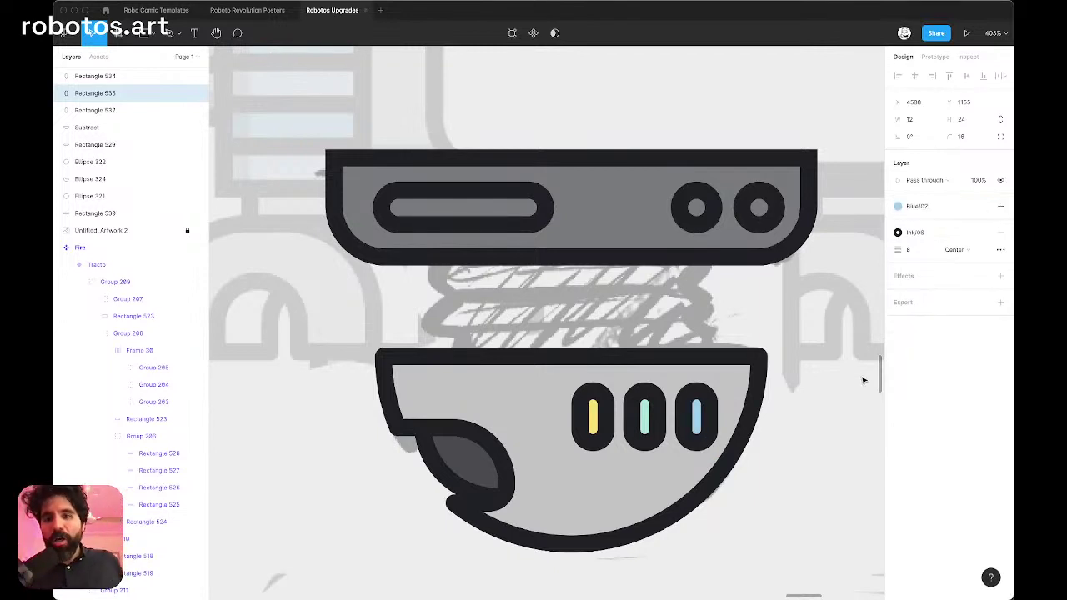
# Step: Fill the two small circles on the upper plate with the Blue/03 color style
pyautogui.click(707, 218)
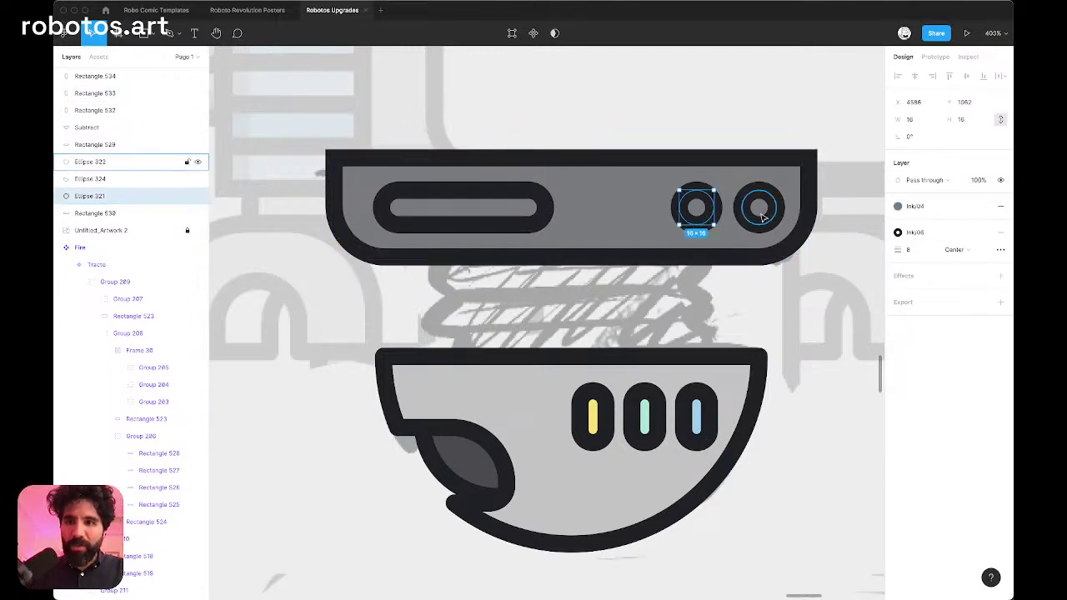
pyautogui.keyDown('shift'); pyautogui.click(762, 217); pyautogui.keyUp('shift')
pyautogui.click(982, 251)
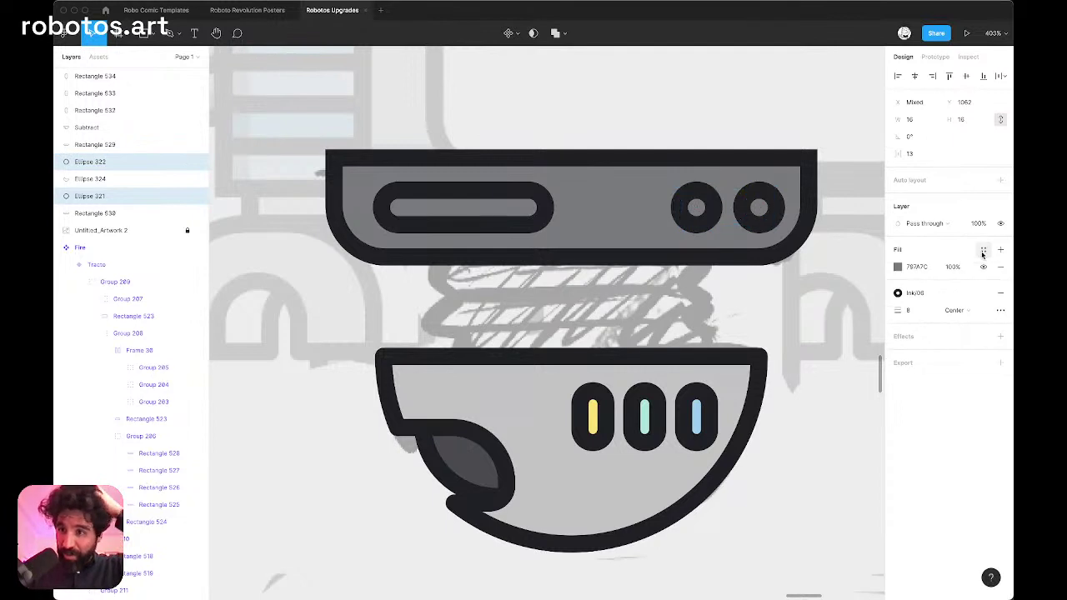
pyautogui.click(983, 251)
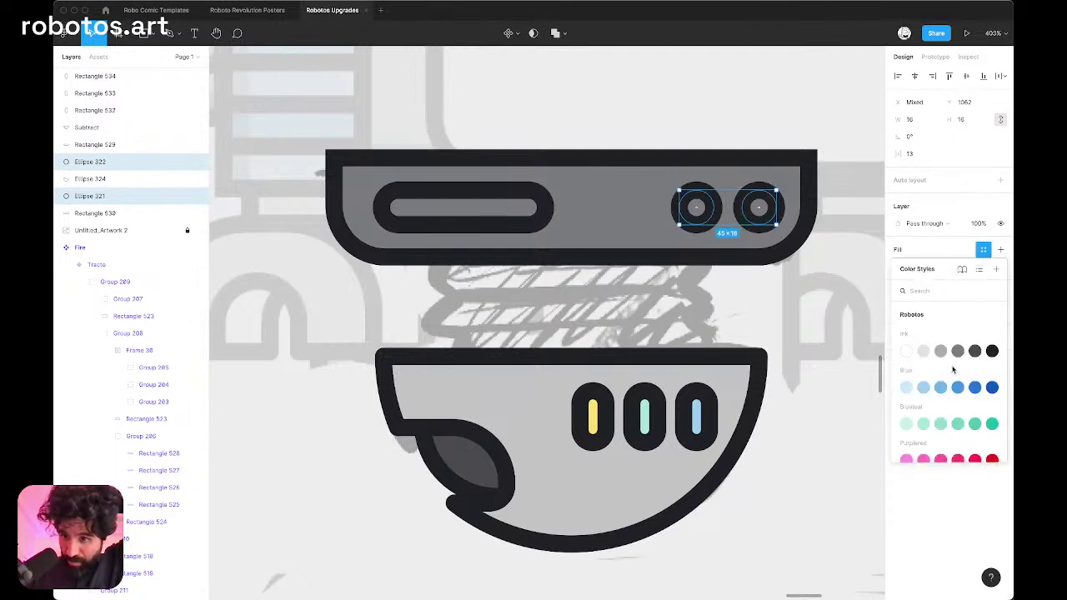
pyautogui.press('Escape')
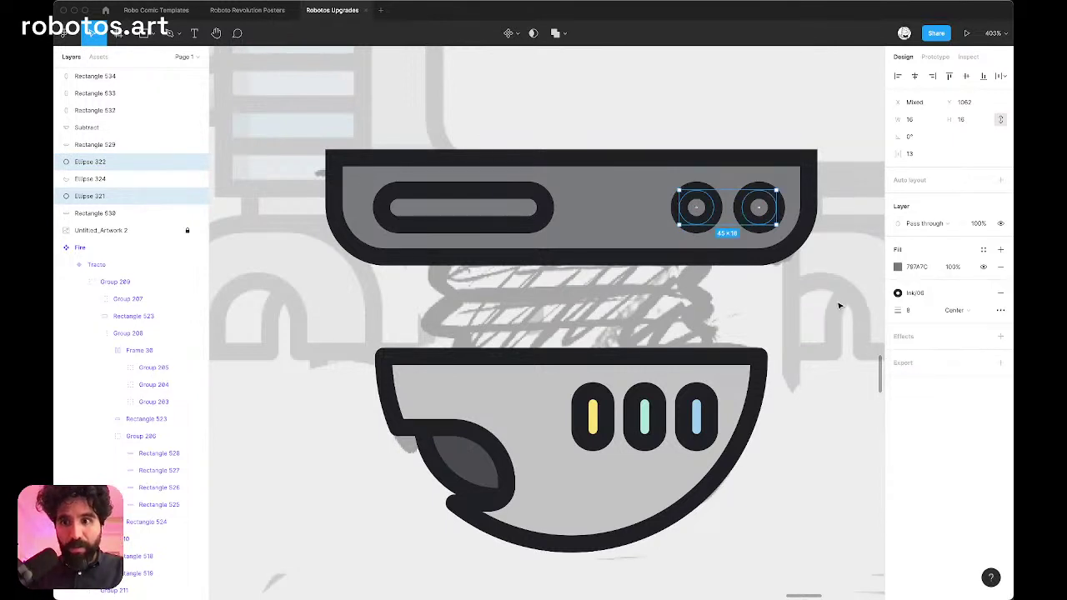
pyautogui.press('super+z')
pyautogui.press('super+z')
pyautogui.click(786, 286)
# Step: Fill the long pill-shaped slot on the upper plate with the Ink/05 color style
pyautogui.click(500, 207)
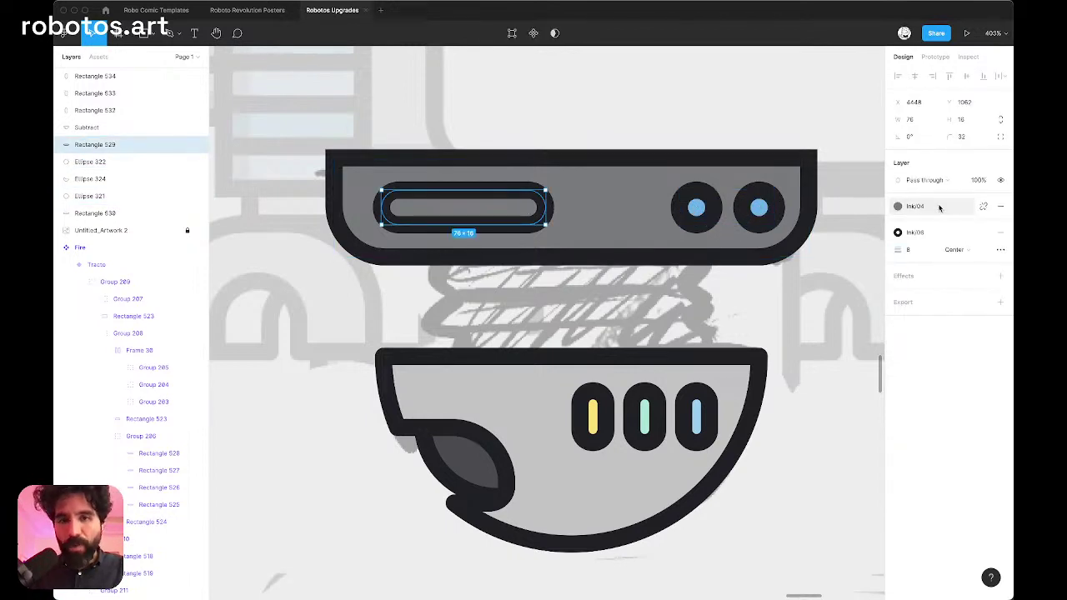
pyautogui.click(917, 207)
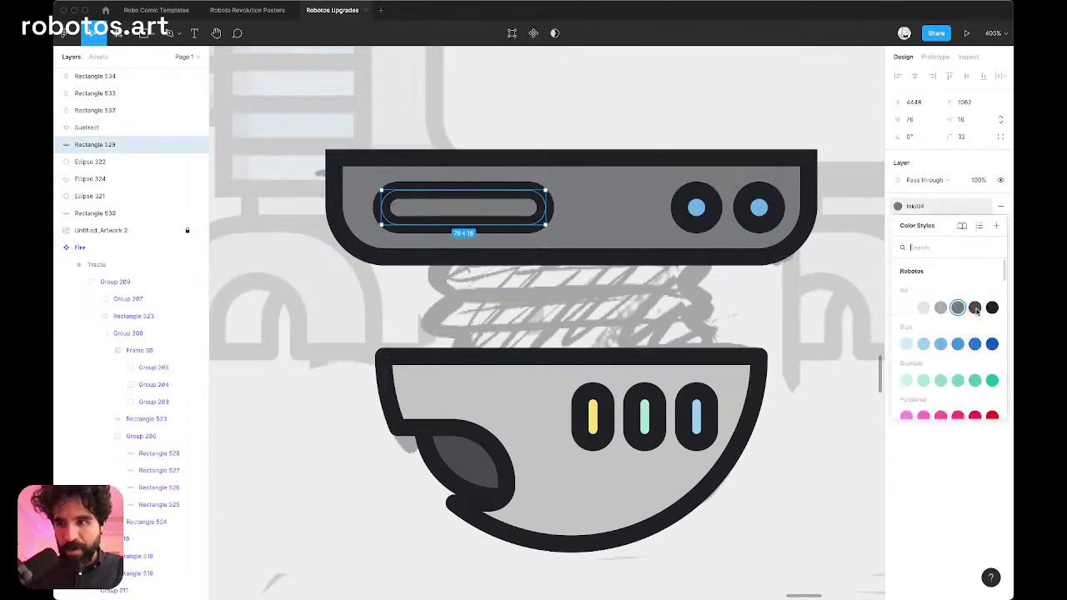
pyautogui.click(975, 308)
pyautogui.click(777, 325)
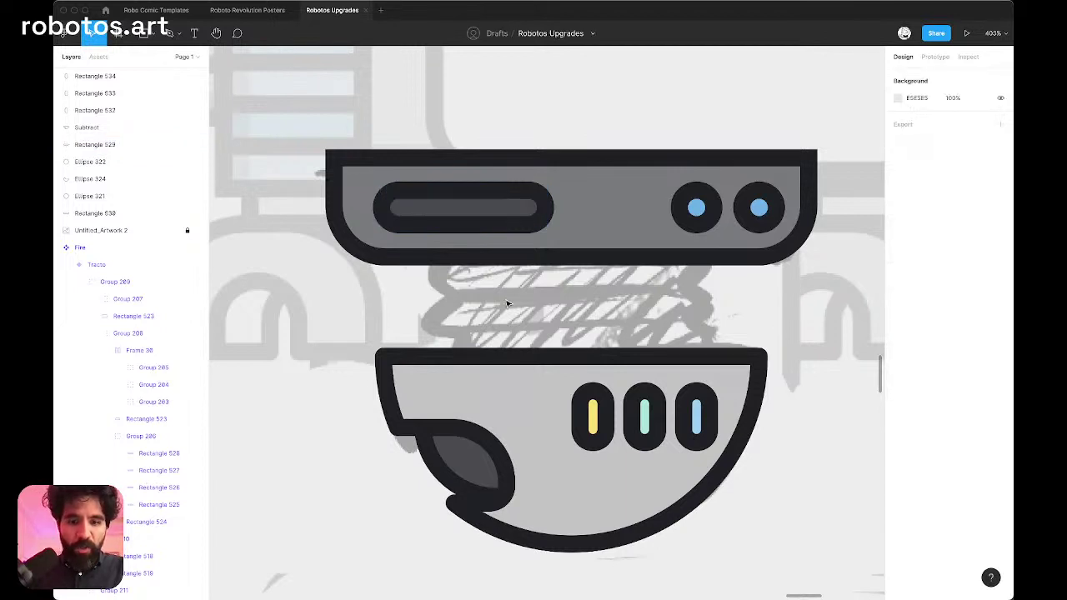
# Step: Draw a rectangle about 139 × 17 over the sketched bellows between the plate and the base
pyautogui.press('r')
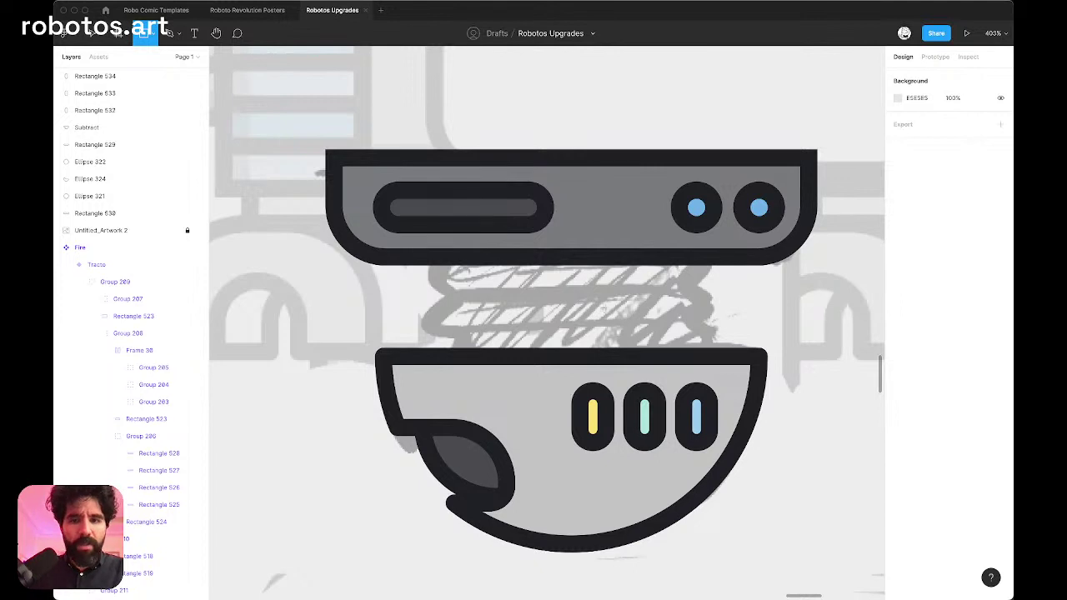
pyautogui.moveTo(422, 327); pyautogui.dragTo(720, 293)
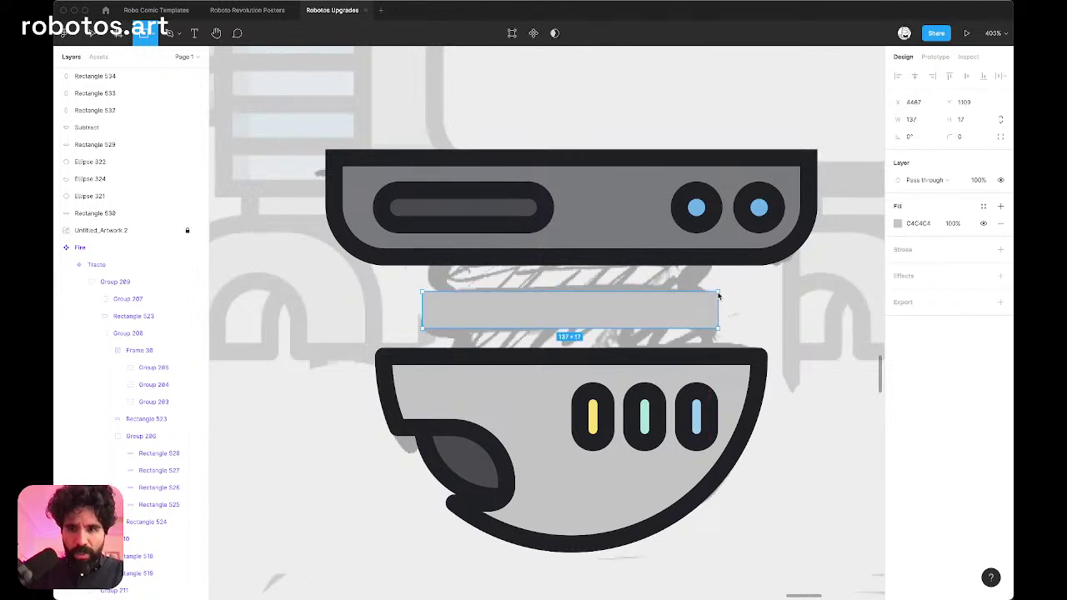
# Step: Shift the rectangle's two upper corner points inward by equal amounts to shape it into a trapezoid
pyautogui.press('Return')
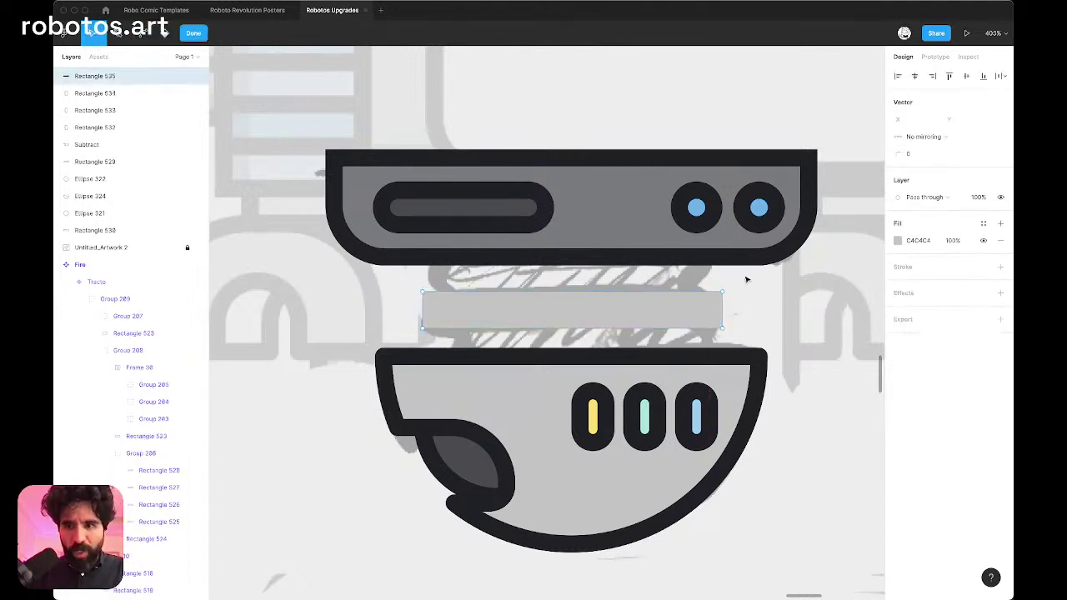
pyautogui.press('Left')
pyautogui.press('Left')
pyautogui.press('Left')
pyautogui.press('Left')
pyautogui.press('Left')
pyautogui.press('Left')
pyautogui.press('Left')
pyautogui.press('Left')
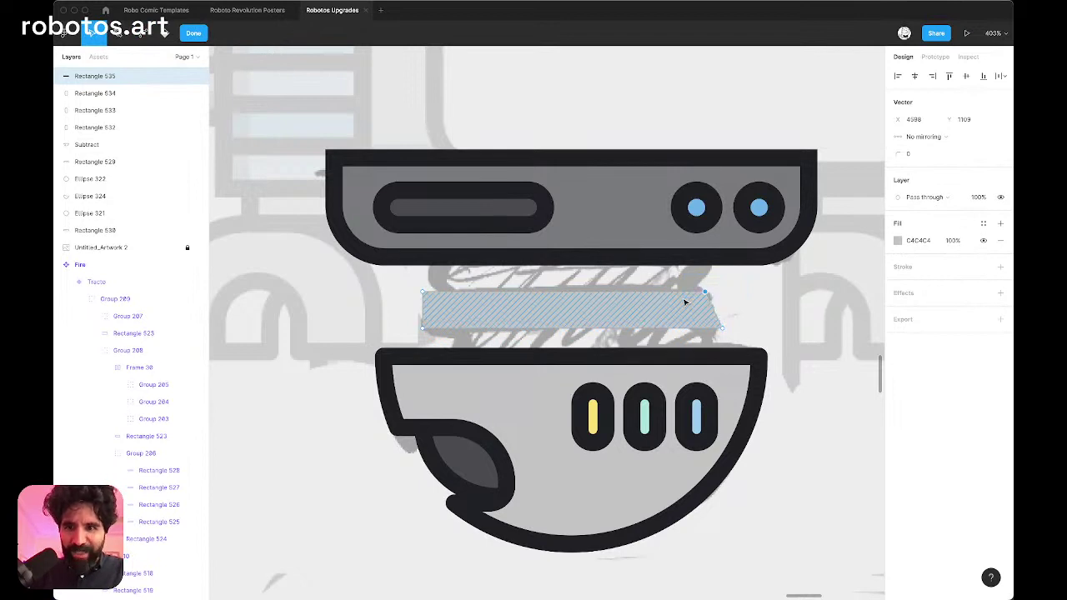
pyautogui.moveTo(372, 249); pyautogui.dragTo(465, 309)
pyautogui.moveTo(753, 272); pyautogui.dragTo(685, 303)
pyautogui.moveTo(390, 268); pyautogui.dragTo(473, 310)
pyautogui.press('Right')
pyautogui.press('Right')
pyautogui.press('Right')
pyautogui.press('Right')
pyautogui.press('Right')
pyautogui.press('Right')
pyautogui.press('Right')
pyautogui.press('Right')
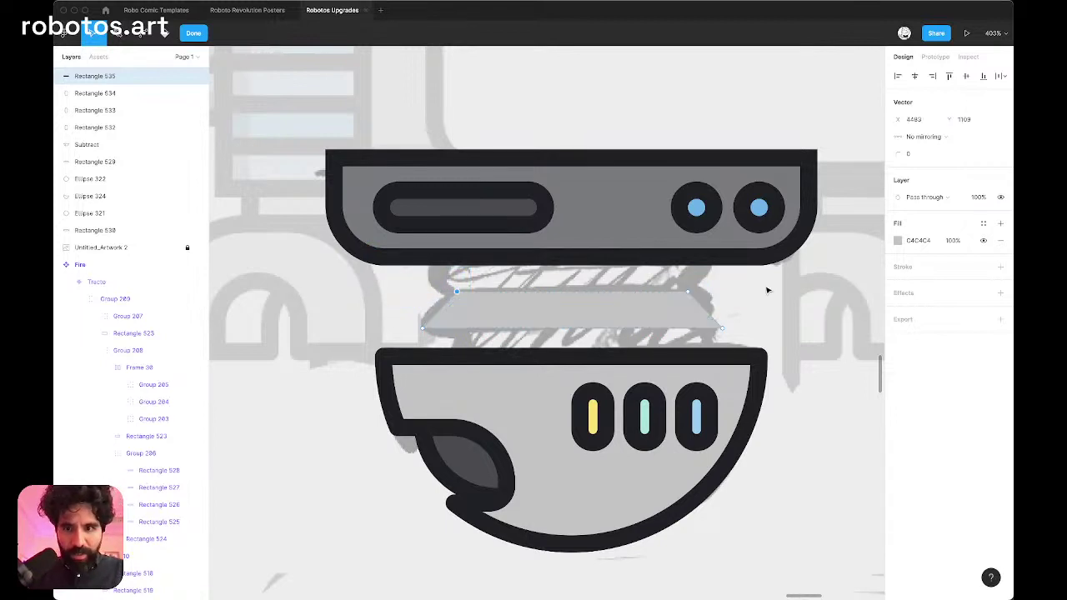
pyautogui.press('Escape')
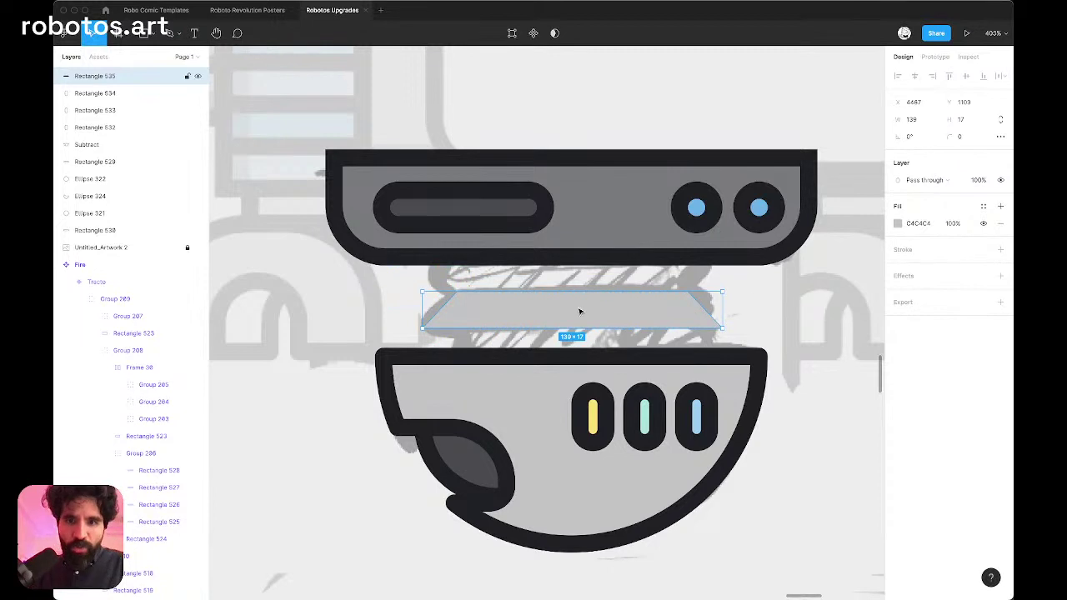
# Step: Place a vertically flipped copy of the trapezoid directly below it and apply the upper plate's fill and stroke properties to both
pyautogui.moveTo(588, 316); pyautogui.dragTo(588, 350)
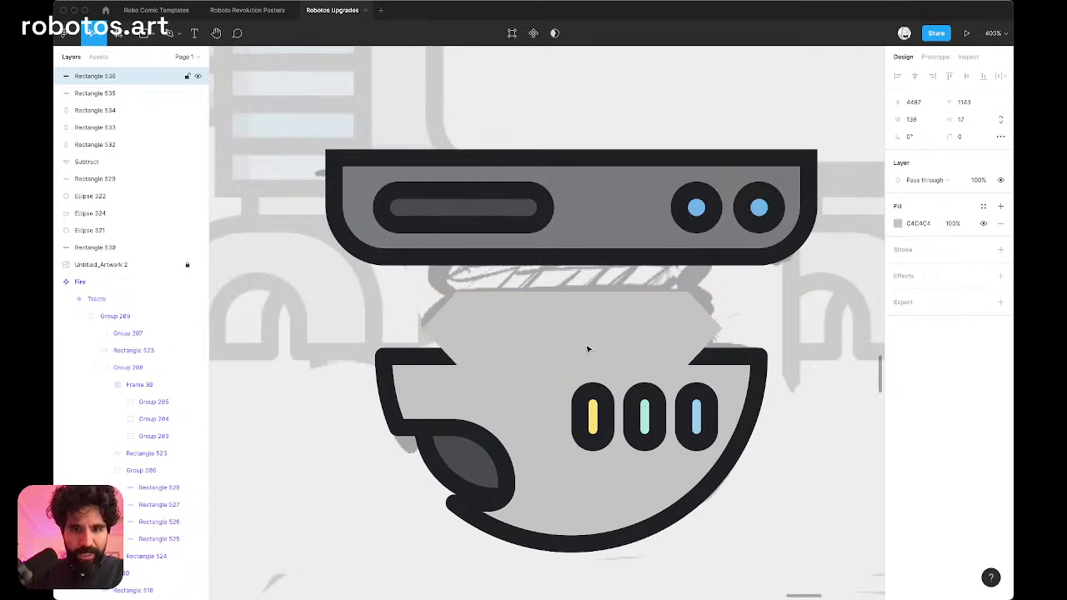
pyautogui.keyDown('shift'); pyautogui.click(646, 299); pyautogui.keyUp('shift')
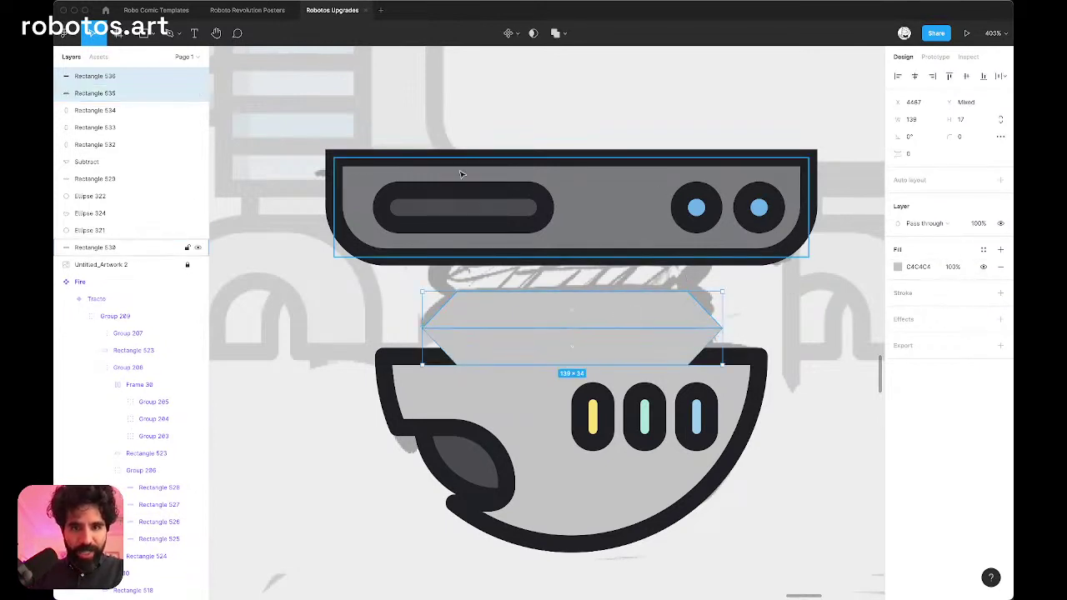
pyautogui.click(355, 169)
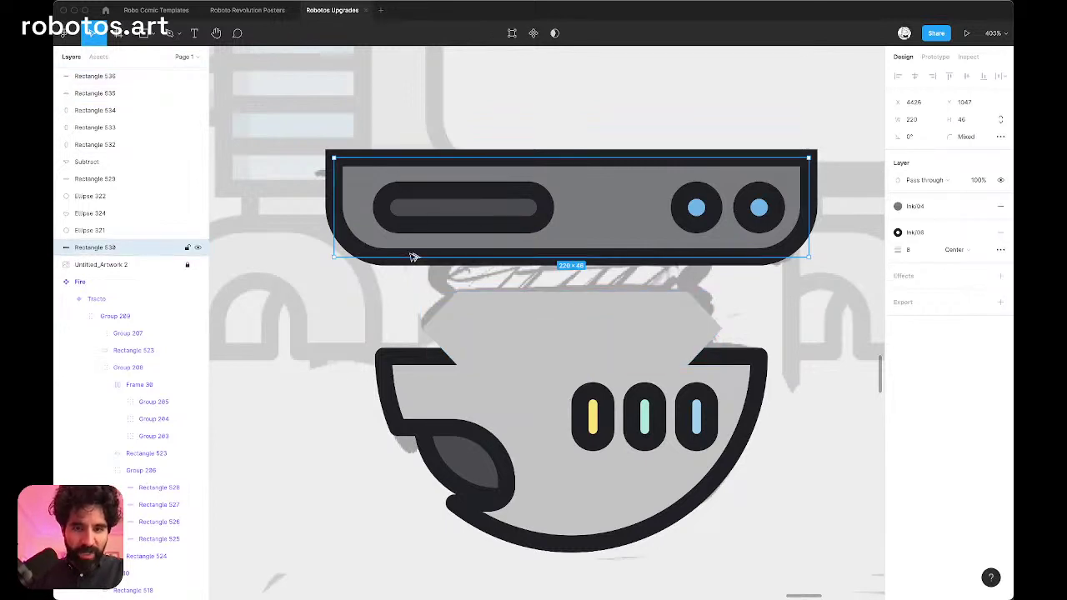
pyautogui.click(480, 308)
pyautogui.keyDown('shift'); pyautogui.click(498, 348); pyautogui.keyUp('shift')
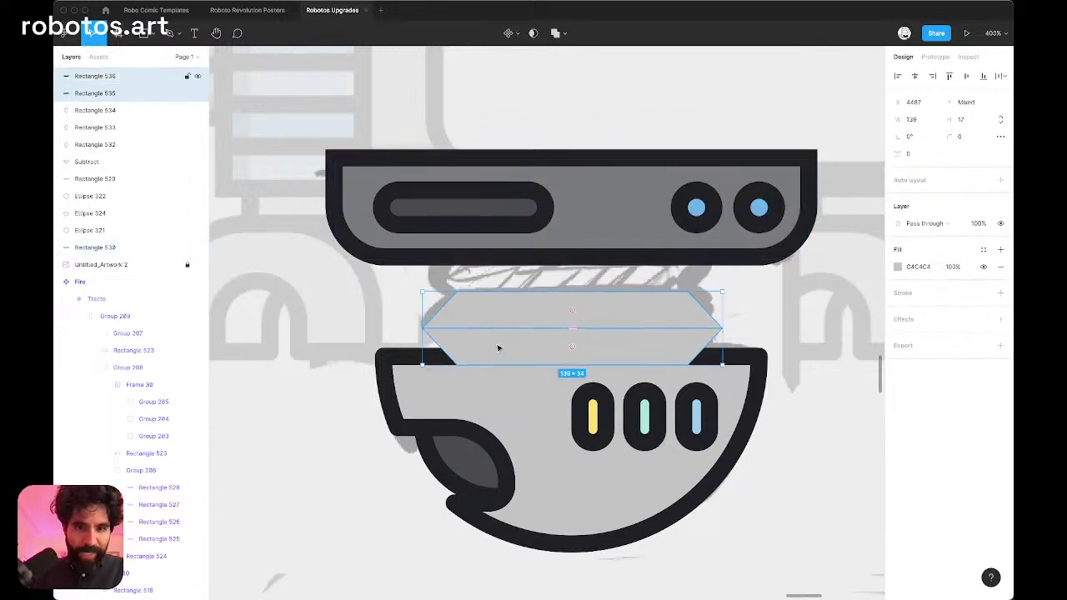
pyautogui.press('super+alt+v')
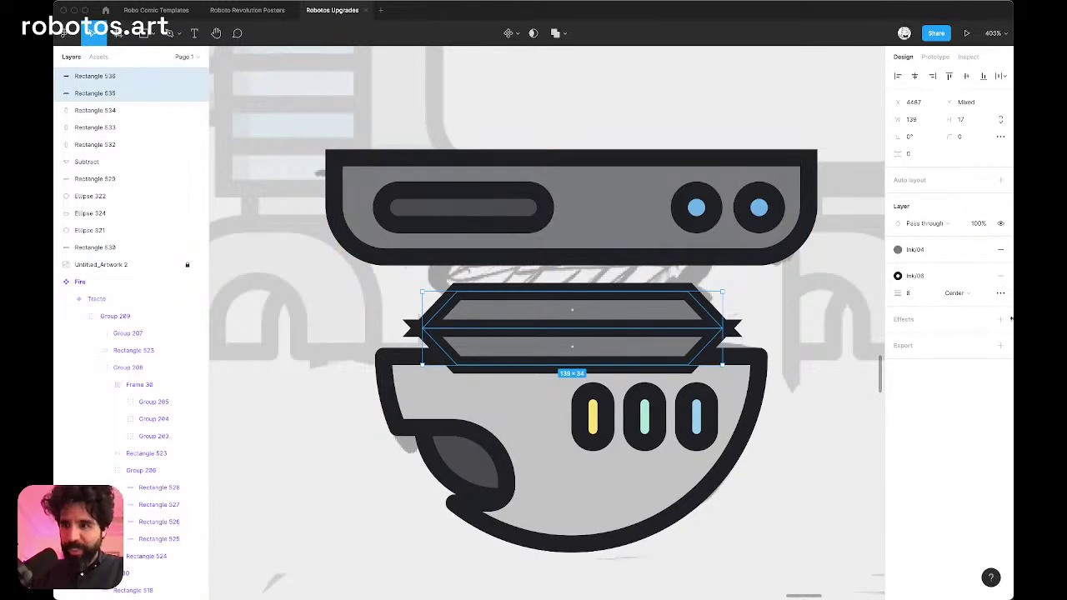
# Step: Set the stroke join of both trapezoids to round
pyautogui.click(1000, 293)
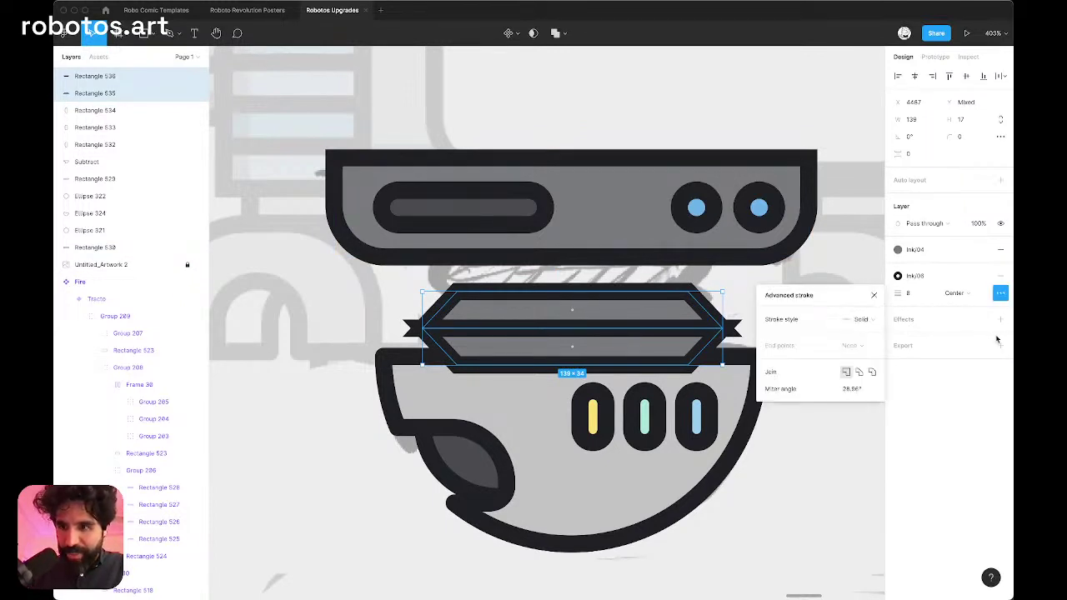
pyautogui.click(873, 372)
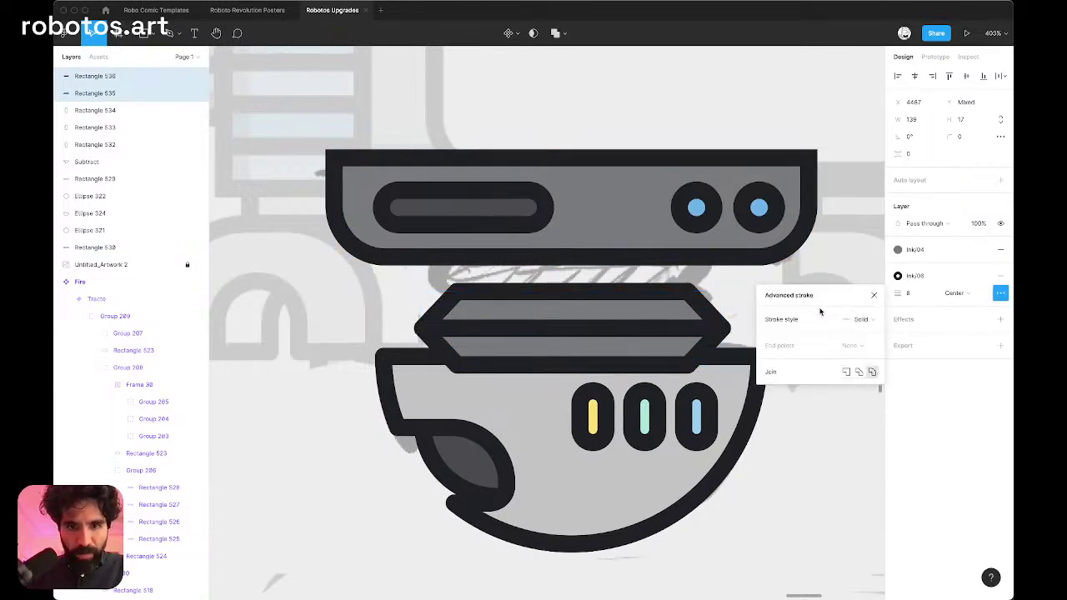
pyautogui.click(754, 283)
# Step: Copy the lower trapezoid above the other one so its narrow edge meets that trapezoid's upper edge
pyautogui.click(659, 305)
pyautogui.keyDown('shift'); pyautogui.click(633, 352); pyautogui.keyUp('shift')
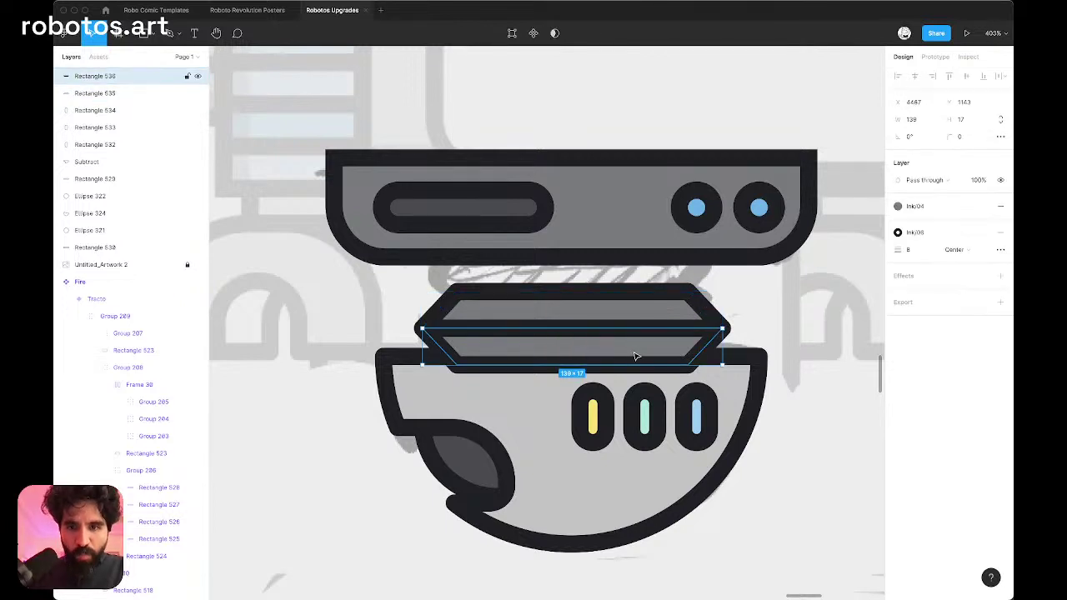
pyautogui.click(764, 303)
pyautogui.moveTo(636, 350); pyautogui.dragTo(636, 276)
# Step: Show outlines and move the bellows and base shapes together until the bellows' upper edge meets the plate's lower edge
pyautogui.press('super+y')
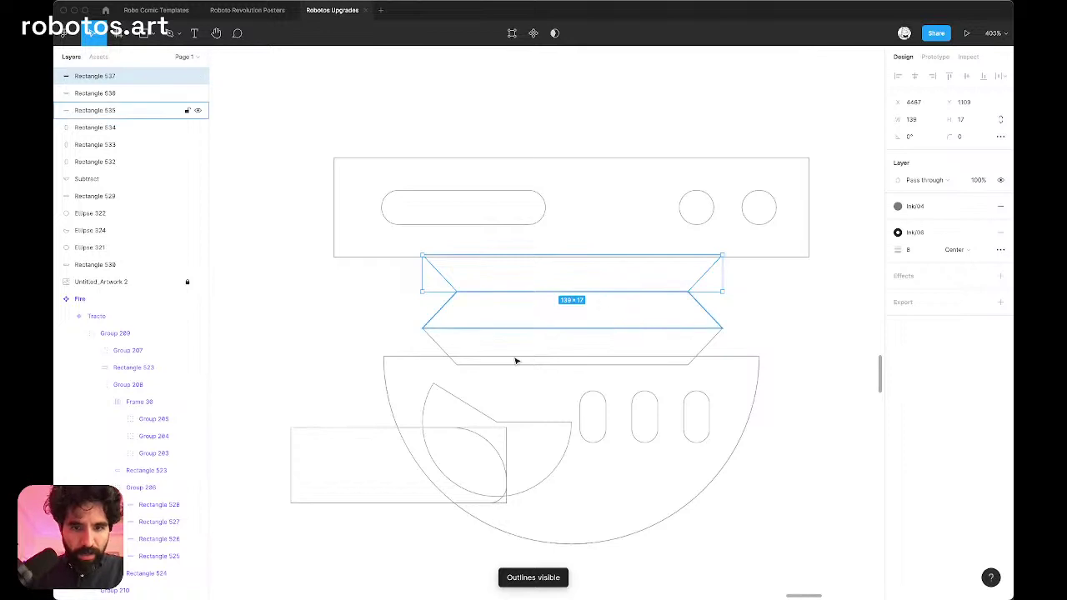
pyautogui.click(336, 388)
pyautogui.scroll(-5, 336, 389)
pyautogui.moveTo(334, 480); pyautogui.dragTo(590, 338)
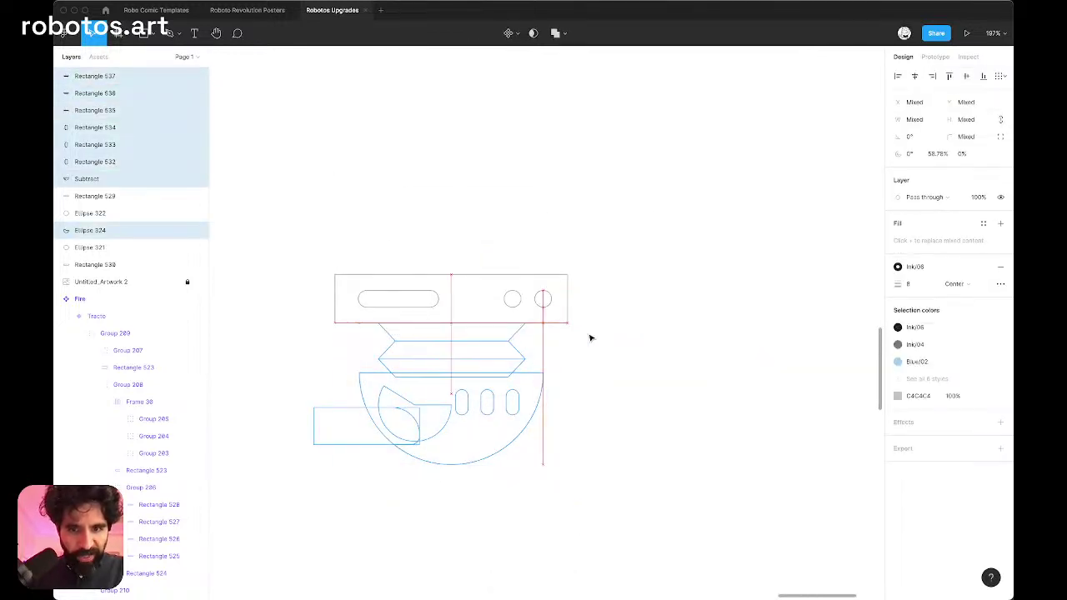
pyautogui.scroll(6, 472, 315)
pyautogui.scroll(-2, 472, 315)
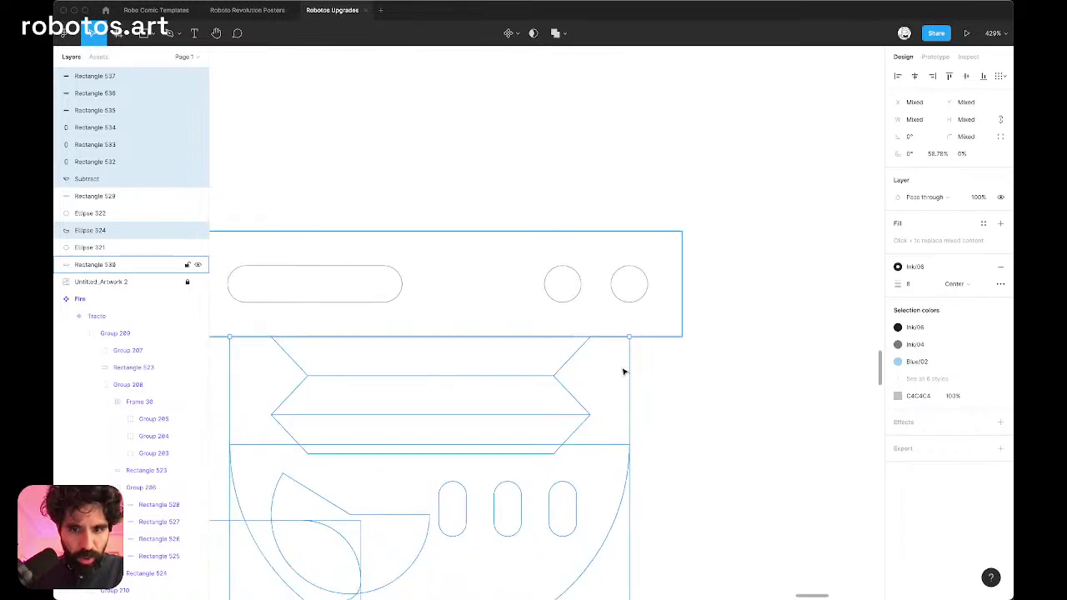
pyautogui.click(655, 374)
# Step: Set the height of all three bellows segments to 16
pyautogui.moveTo(669, 359); pyautogui.dragTo(495, 429)
pyautogui.click(975, 122)
pyautogui.press('Down')
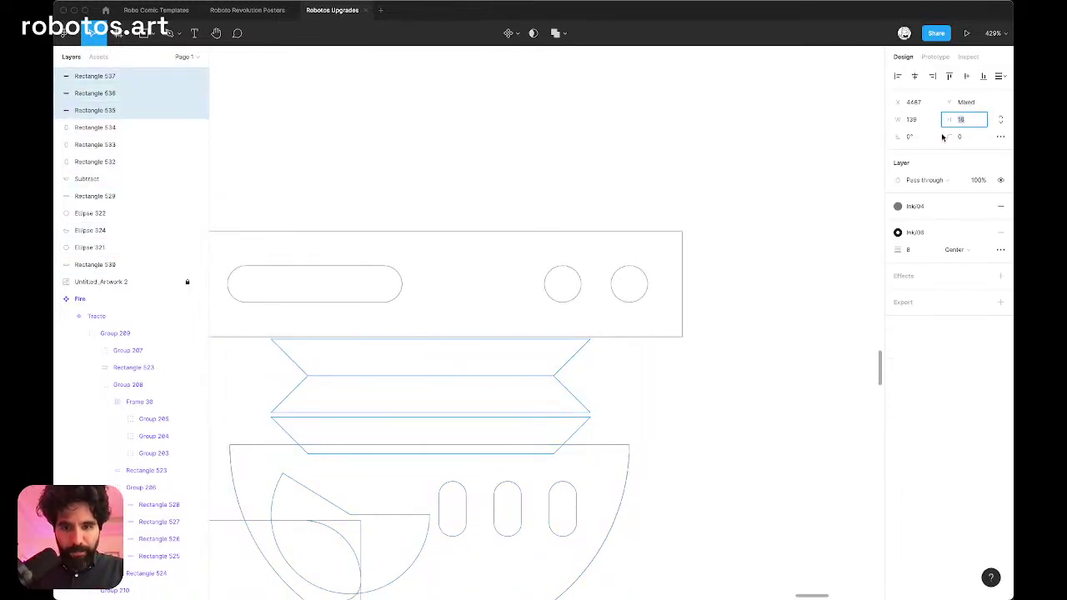
pyautogui.scroll(4, 493, 381)
pyautogui.hscroll(-1, 484, 396)
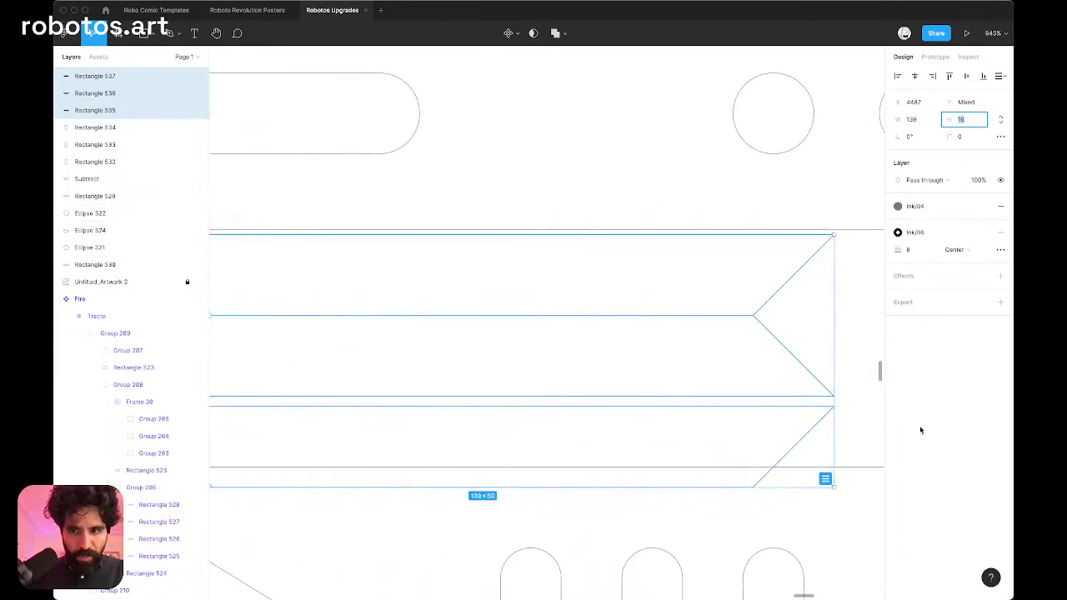
pyautogui.press('Escape')
# Step: Move the lowest bellows segment up against the middle one, and align all three segments with the plate's lower edge
pyautogui.moveTo(822, 409); pyautogui.dragTo(822, 408)
pyautogui.scroll(-5, 833, 383)
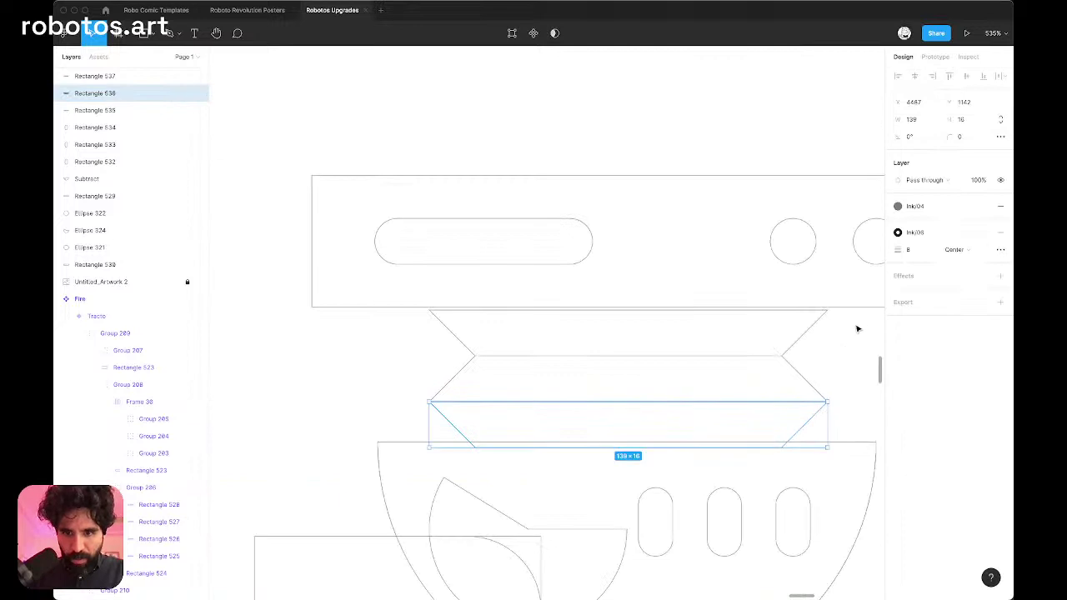
pyautogui.moveTo(857, 324); pyautogui.dragTo(561, 425)
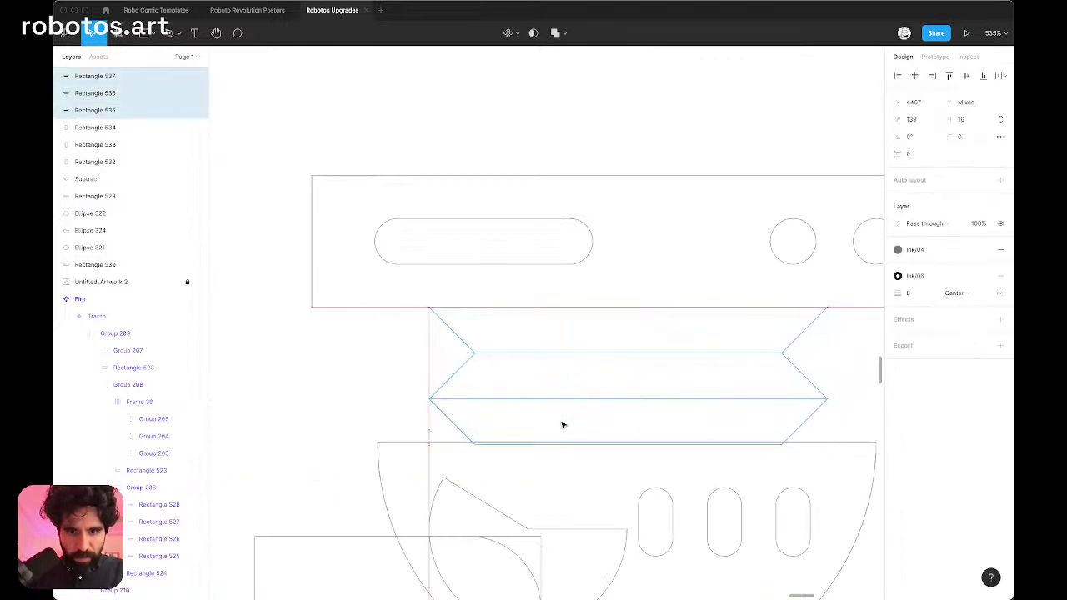
# Step: Move the base with its pills and notch shapes to align with the bellows' lower edge, and turn off the outline view
pyautogui.scroll(-3, 561, 425)
pyautogui.hscroll(1, 561, 425)
pyautogui.scroll(-5, 562, 425)
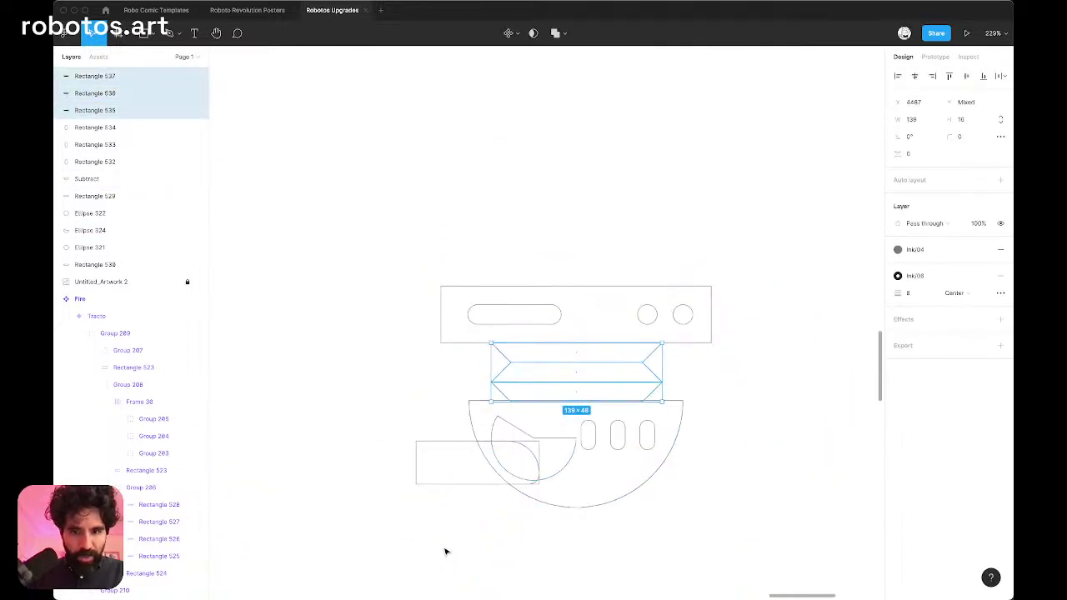
pyautogui.moveTo(435, 548); pyautogui.dragTo(740, 426)
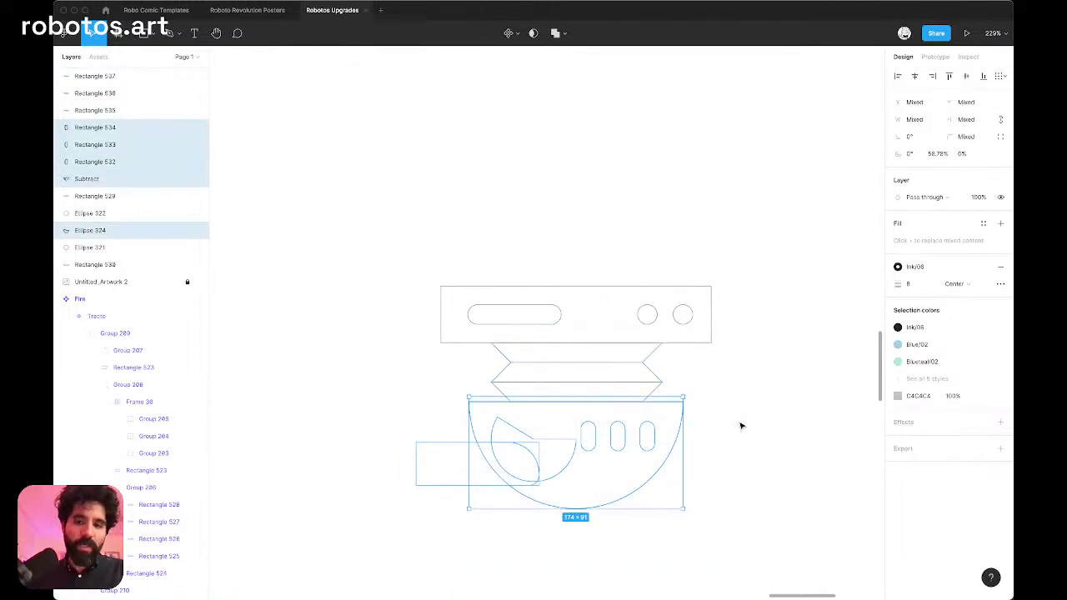
pyautogui.keyDown('ctrl'); pyautogui.scroll(5, 639, 392); pyautogui.keyUp('ctrl')
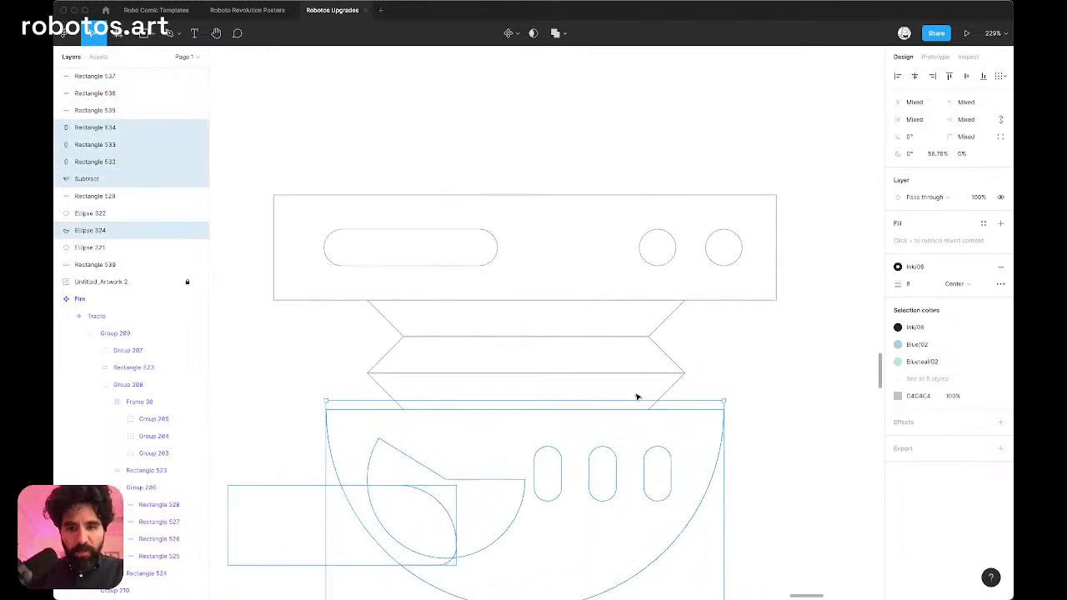
pyautogui.click(760, 359)
pyautogui.keyDown('ctrl'); pyautogui.scroll(-2, 759, 358); pyautogui.keyUp('ctrl')
pyautogui.press('super+y')
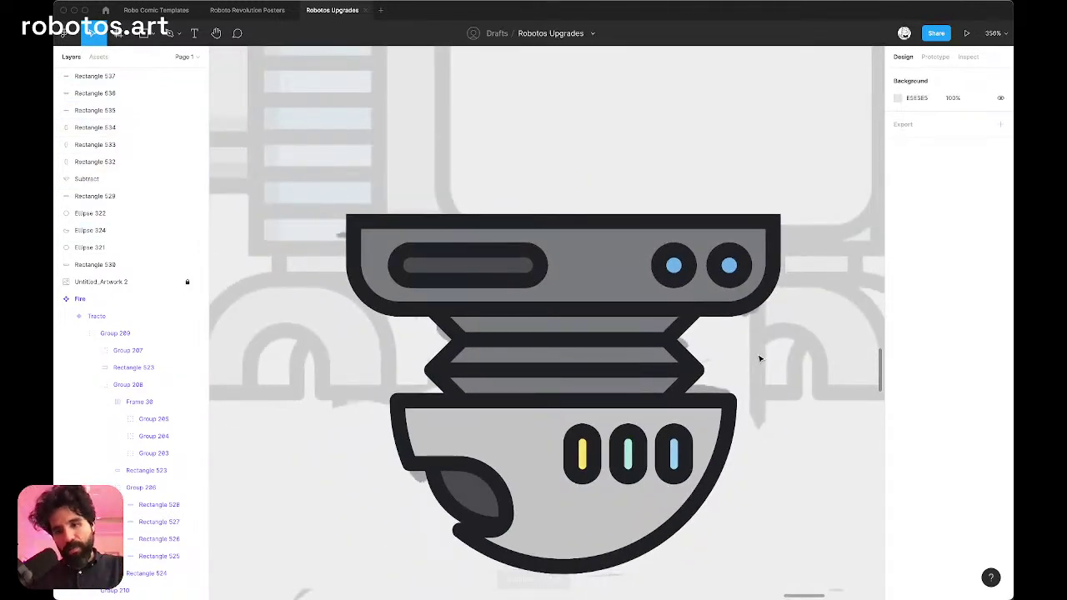
# Step: Set the height of the robot's upper plate to 48
pyautogui.keyDown('ctrl'); pyautogui.scroll(-2, 759, 359); pyautogui.keyUp('ctrl')
pyautogui.click(693, 281)
pyautogui.keyDown('ctrl'); pyautogui.scroll(8, 695, 281); pyautogui.keyUp('ctrl')
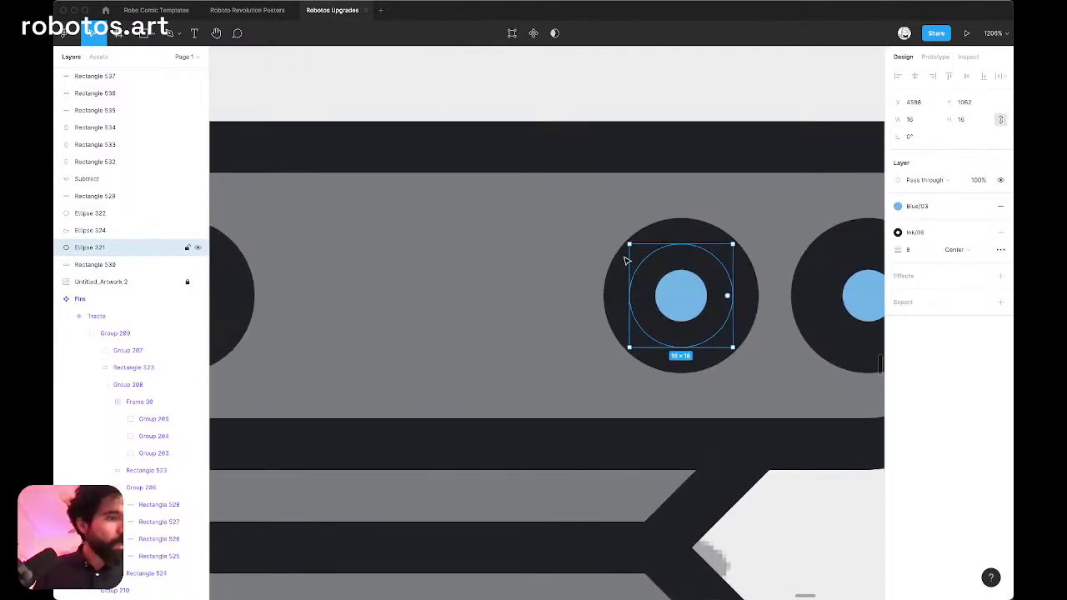
pyautogui.click(595, 265)
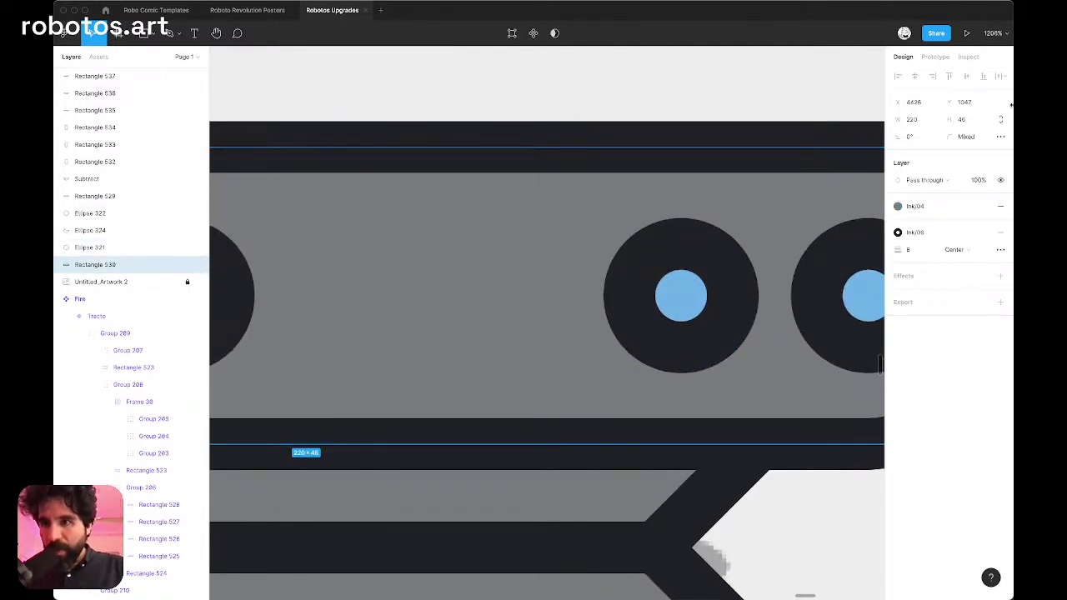
pyautogui.click(967, 119)
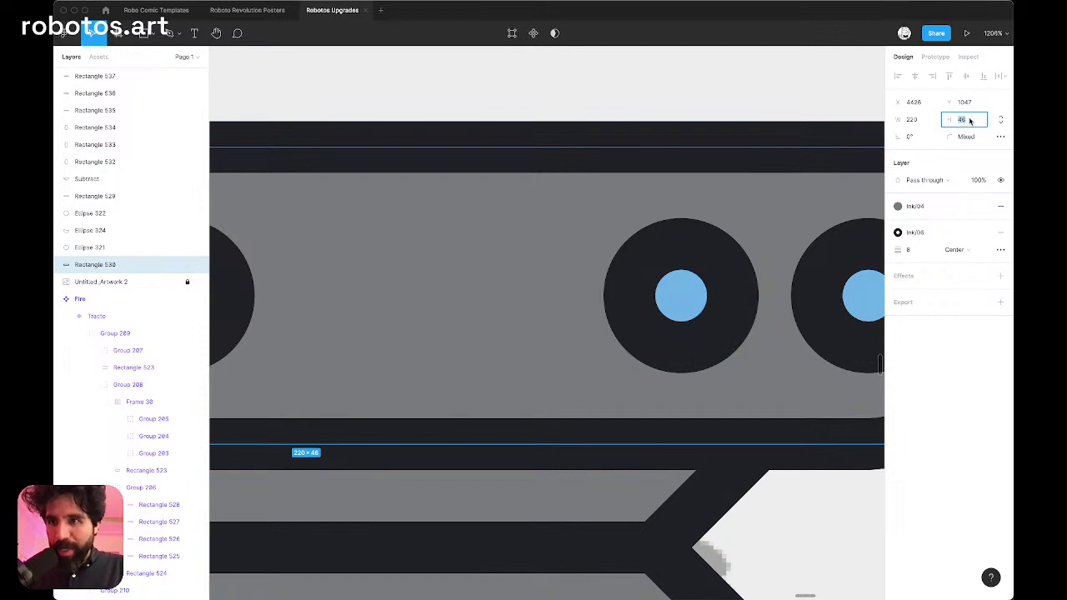
pyautogui.write('48')
pyautogui.press('Return')
pyautogui.scroll(-5, 690, 245)
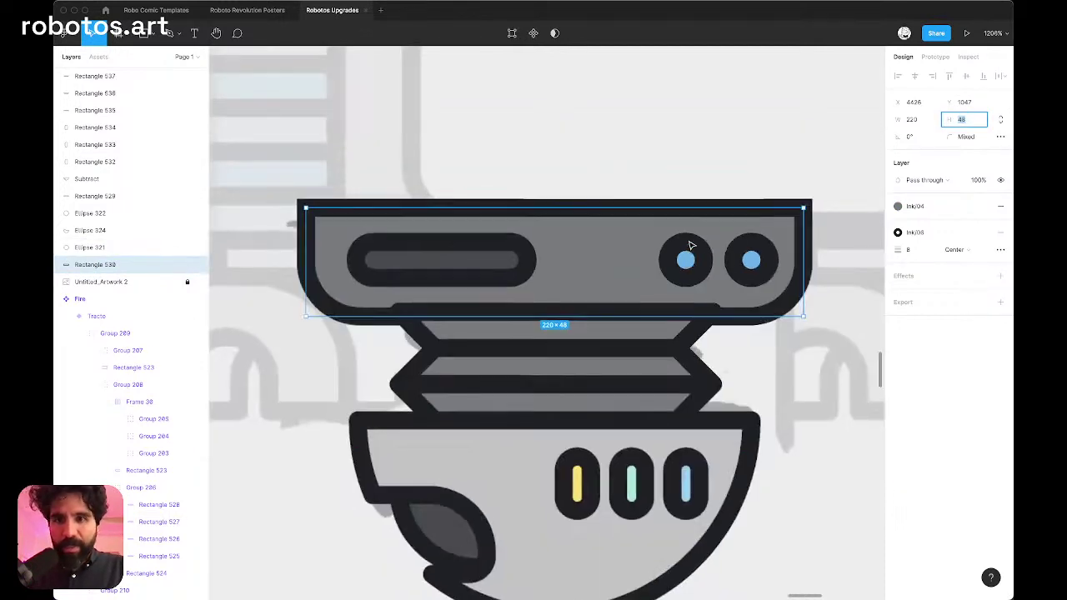
# Step: Align the dark pill, both blue-centered circles and the upper plate by their vertical centers
pyautogui.keyDown('shift'); pyautogui.click(690, 245); pyautogui.keyUp('shift')
pyautogui.keyDown('shift'); pyautogui.click(502, 260); pyautogui.keyUp('shift')
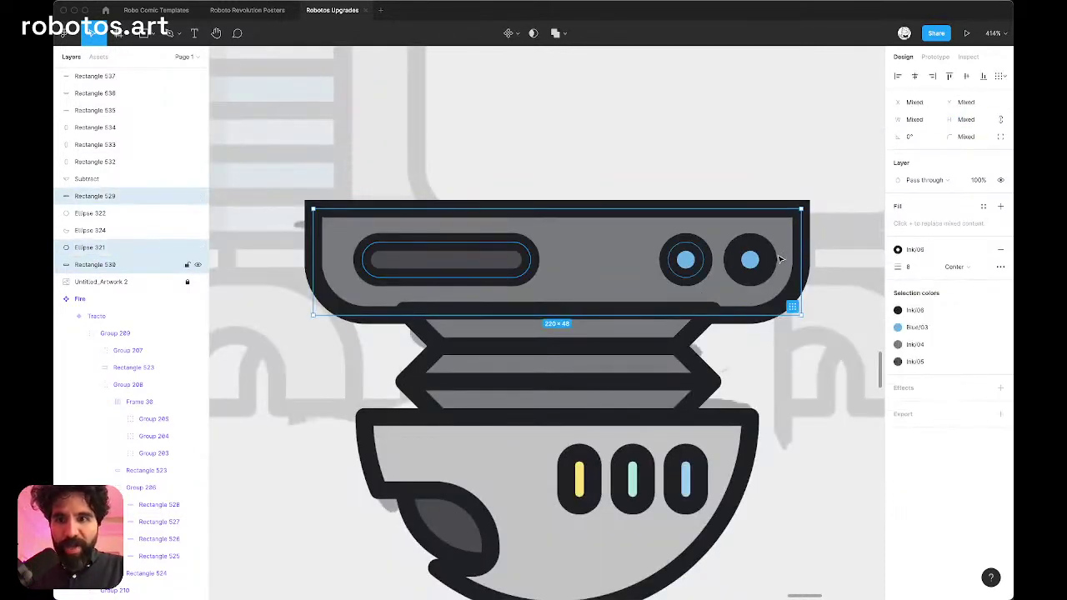
pyautogui.keyDown('shift'); pyautogui.click(750, 259); pyautogui.keyUp('shift')
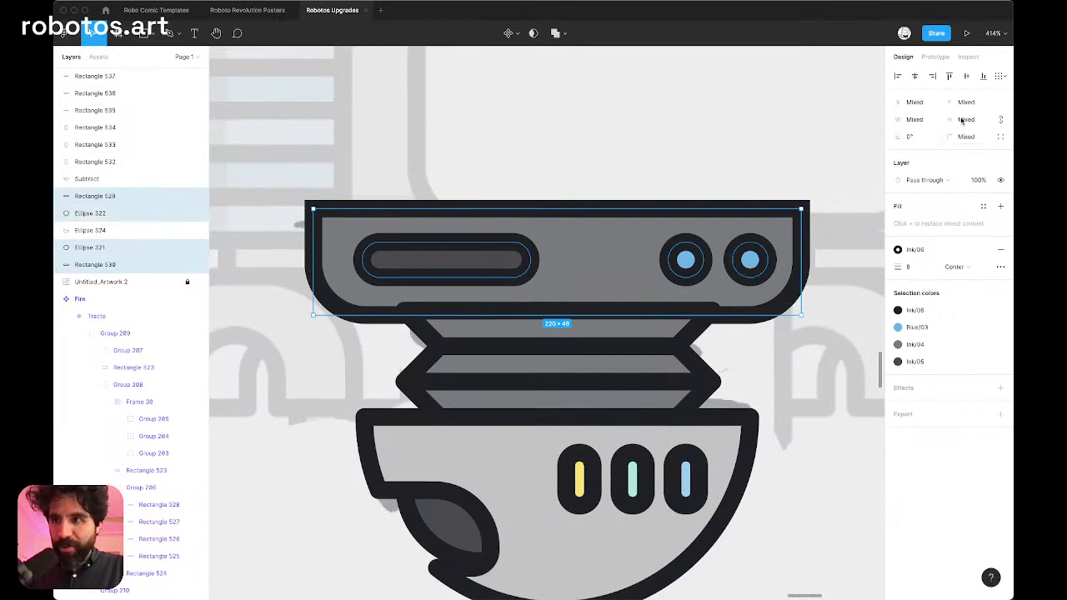
pyautogui.click(966, 76)
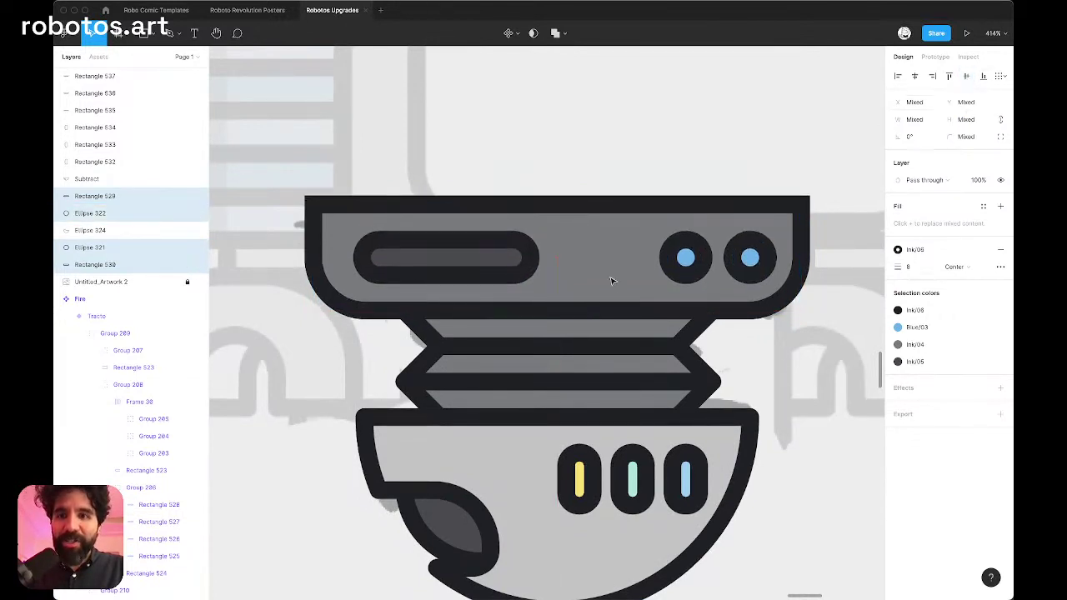
# Step: Resize the half-circle ellipse inside the base's subtract shape to 176 by 176
pyautogui.scroll(-10, 609, 293)
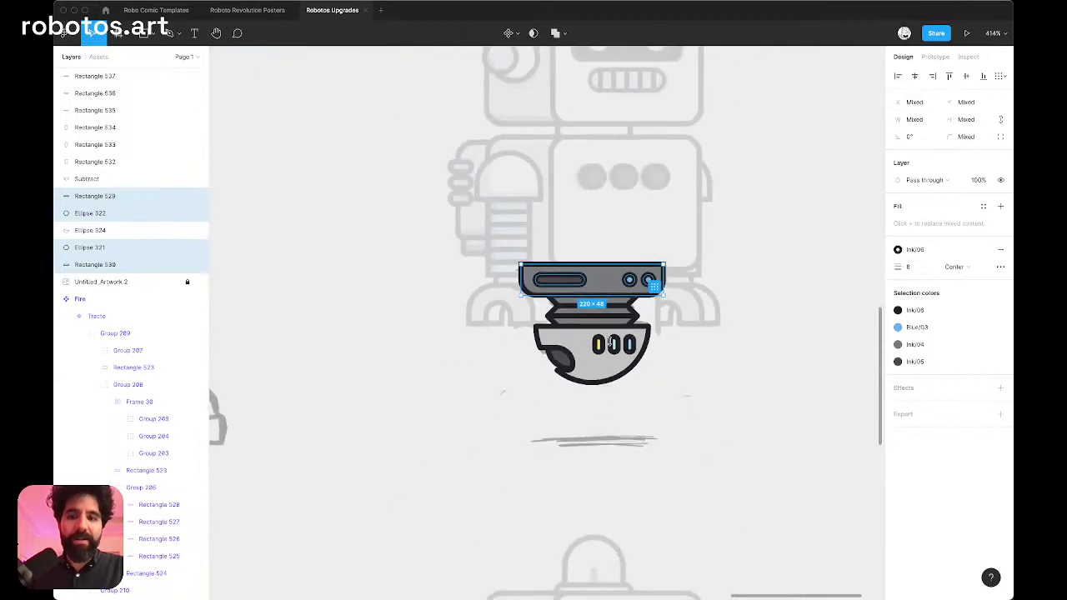
pyautogui.click(603, 377)
pyautogui.scroll(10, 603, 376)
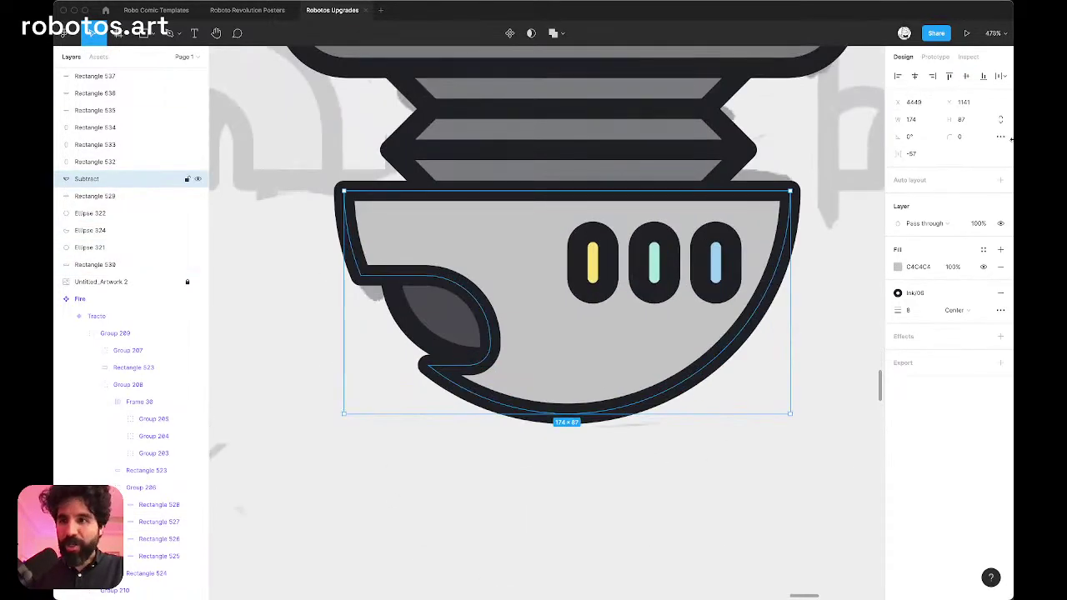
pyautogui.click(971, 122)
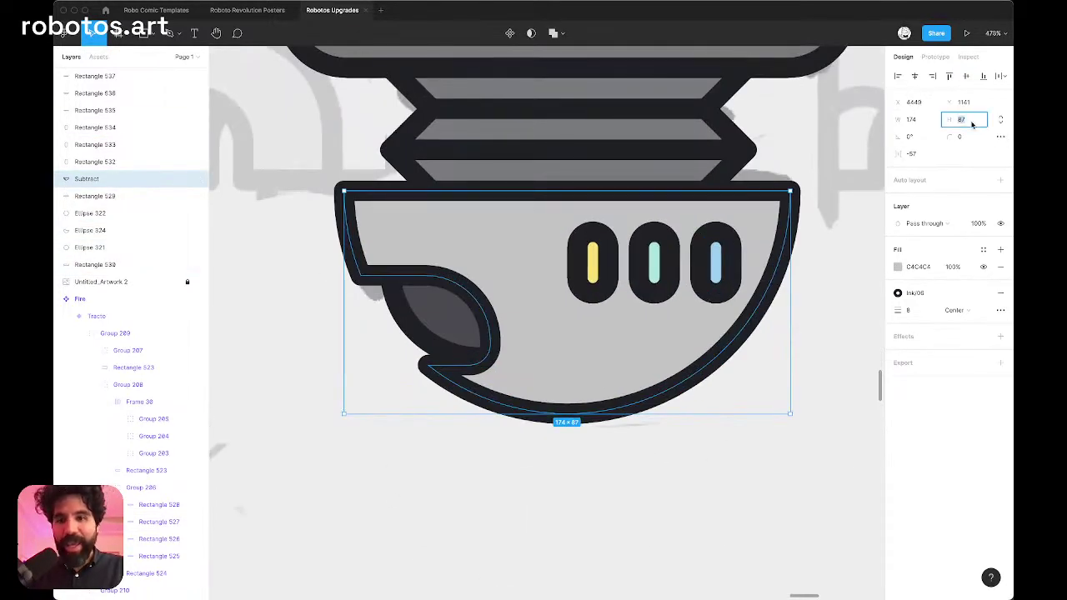
pyautogui.doubleClick(612, 358)
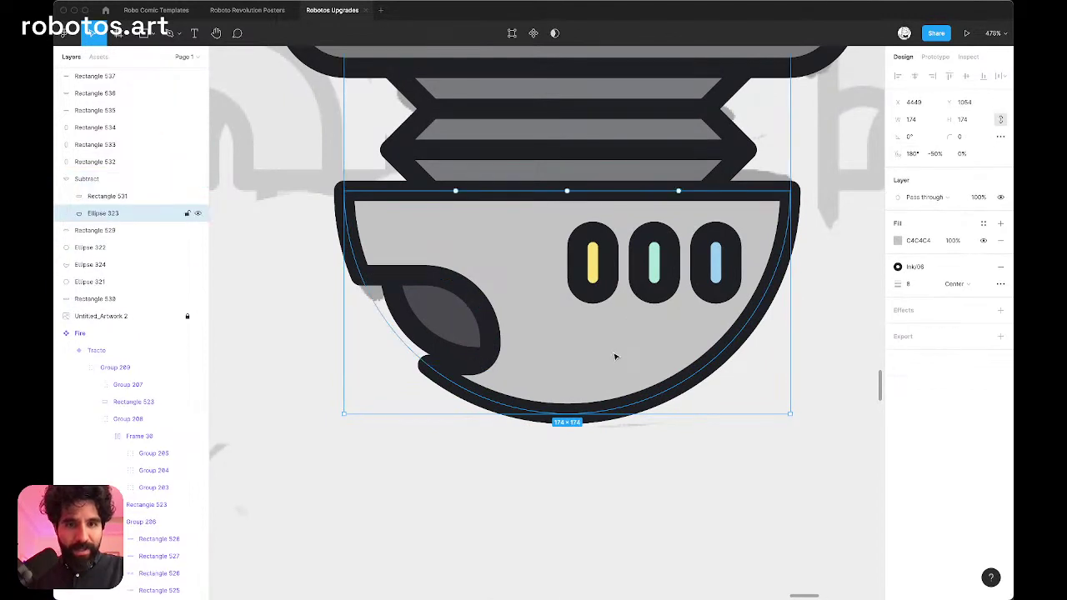
pyautogui.click(976, 122)
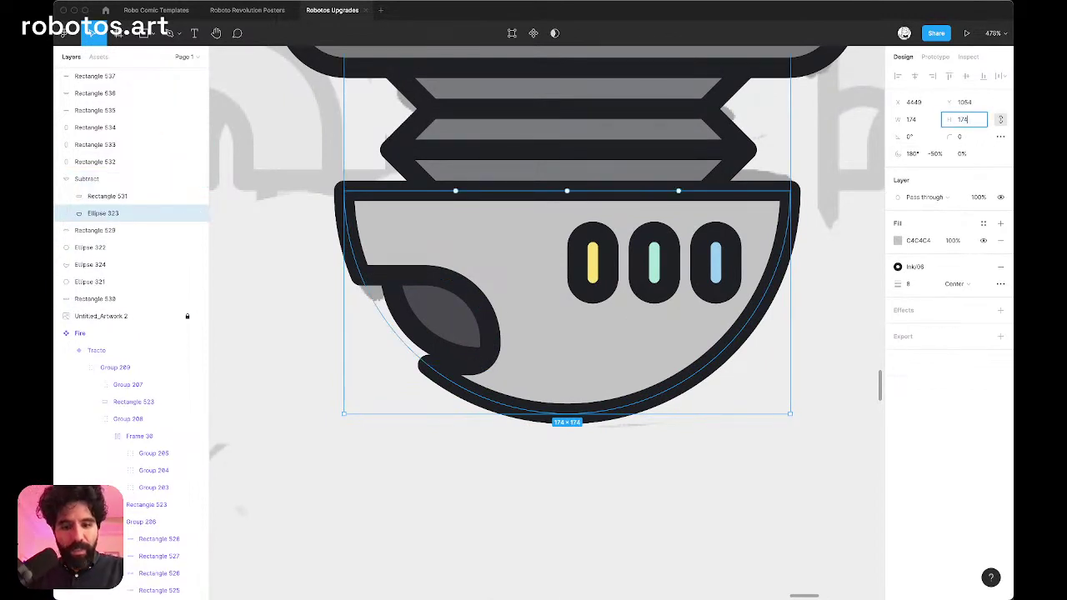
pyautogui.write('176')
pyautogui.press('Return')
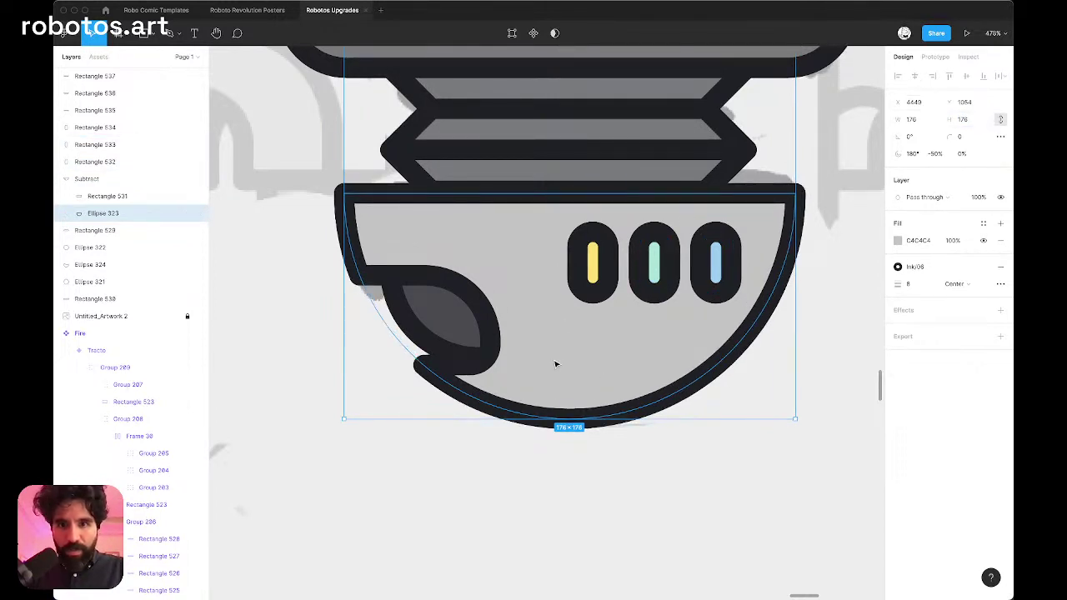
pyautogui.press('Escape')
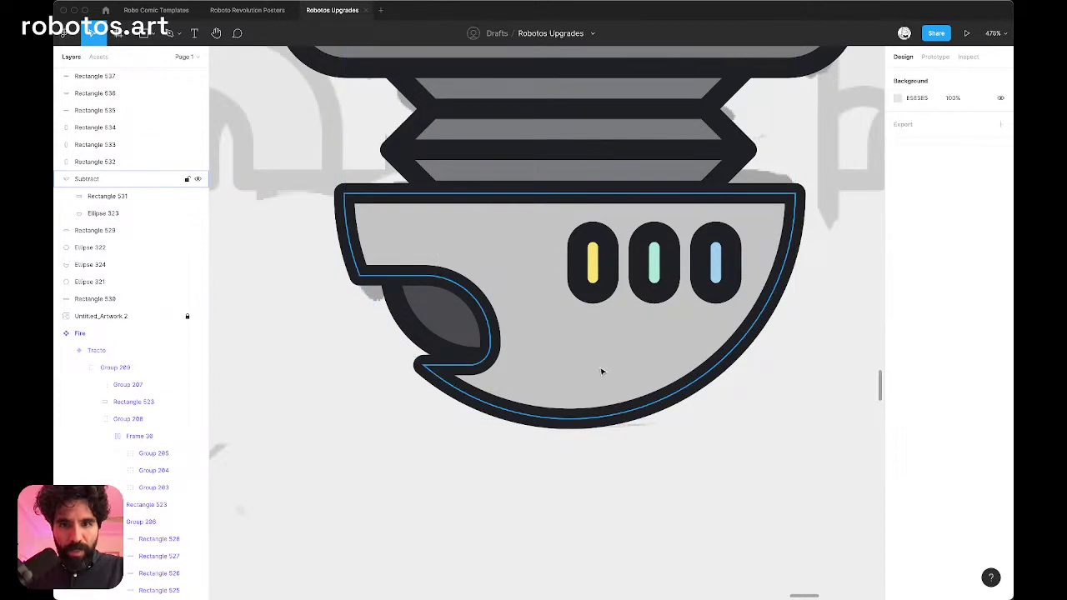
# Step: Move the base up to meet the bellows' lower edge, checking the alignment in outline view
pyautogui.click(600, 372)
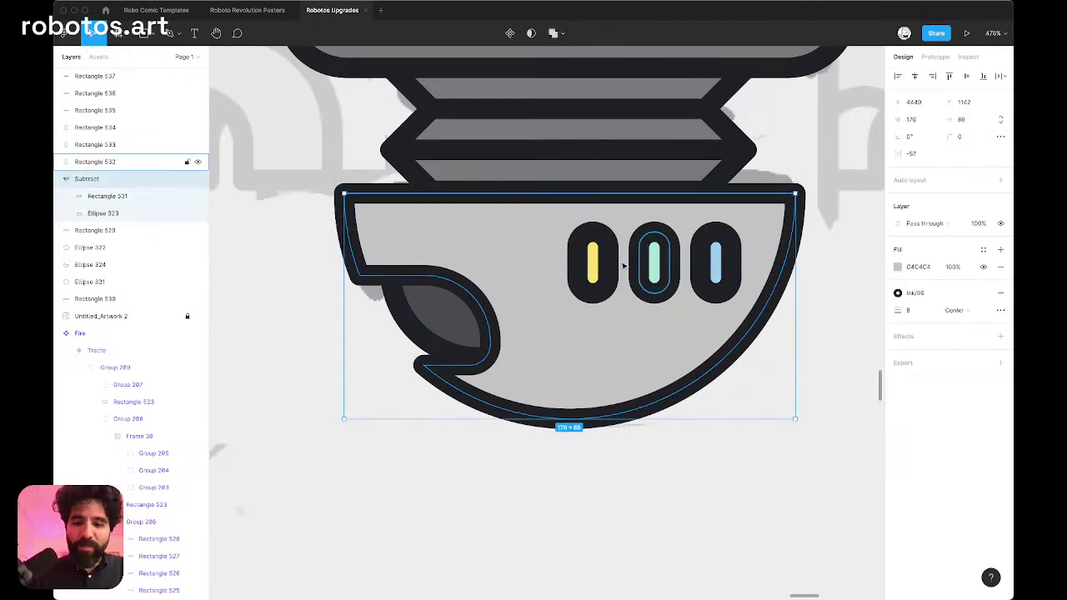
pyautogui.press('super+y')
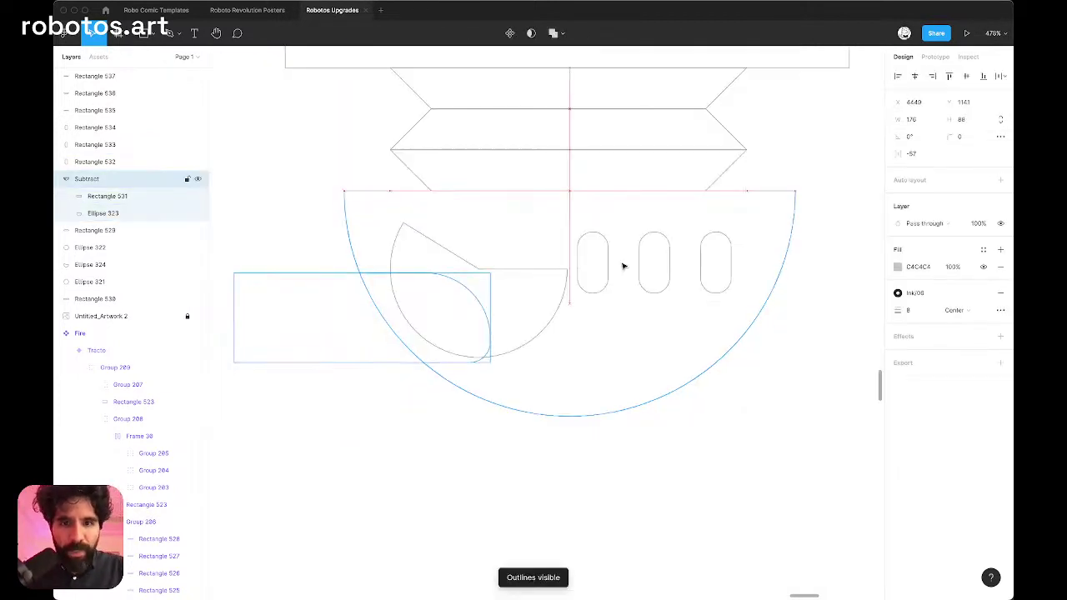
pyautogui.press('super+y')
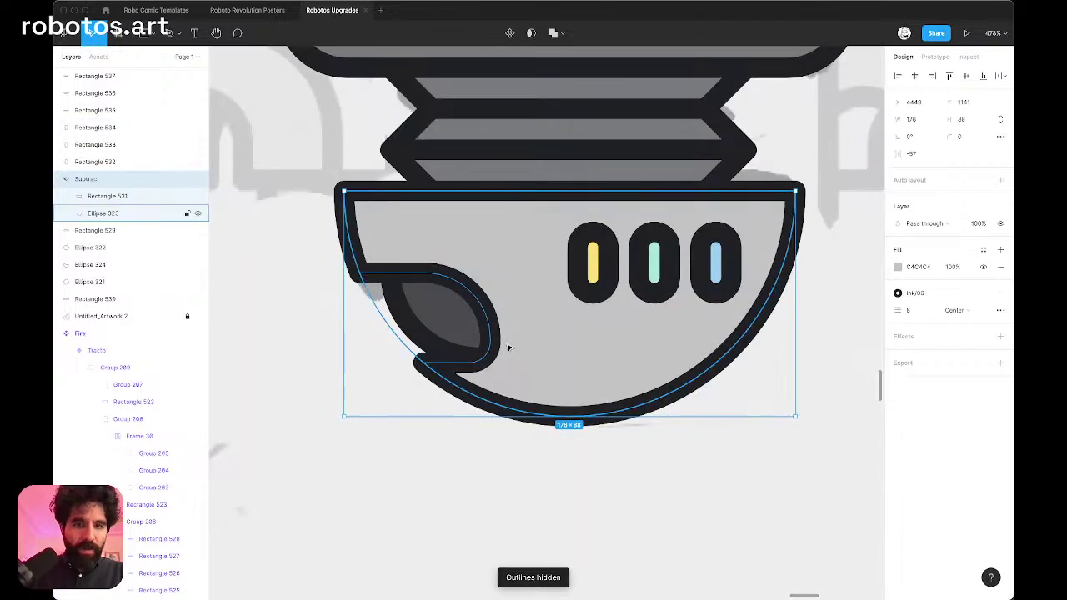
pyautogui.scroll(-5, 450, 441)
pyautogui.click(456, 463)
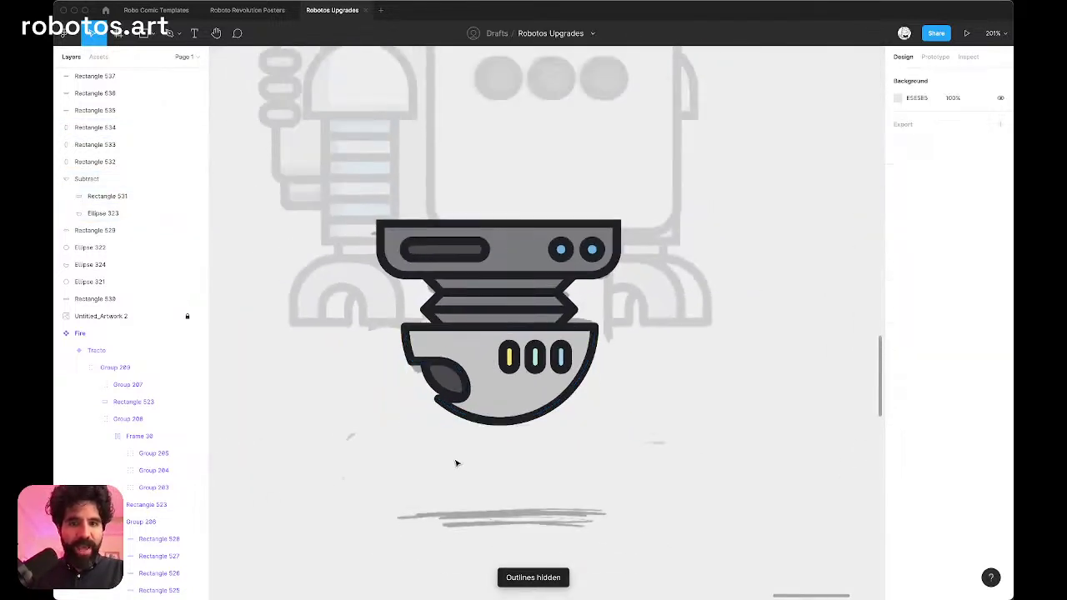
# Step: Change the fill of the uppermost and lowest bellows segments to the Ink/05 color style
pyautogui.click(506, 292)
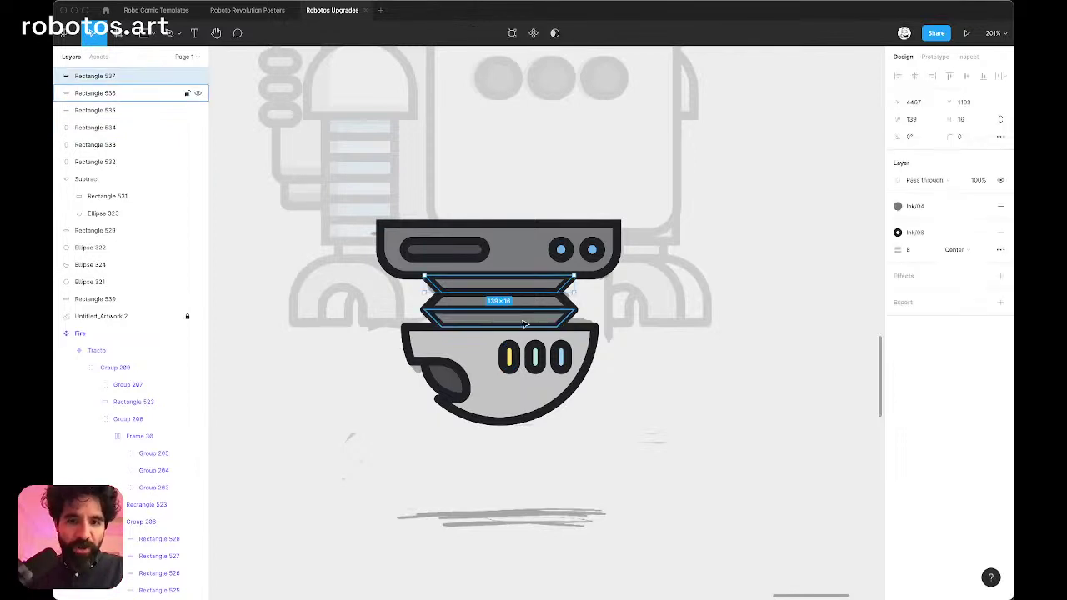
pyautogui.keyDown('shift'); pyautogui.click(521, 320); pyautogui.keyUp('shift')
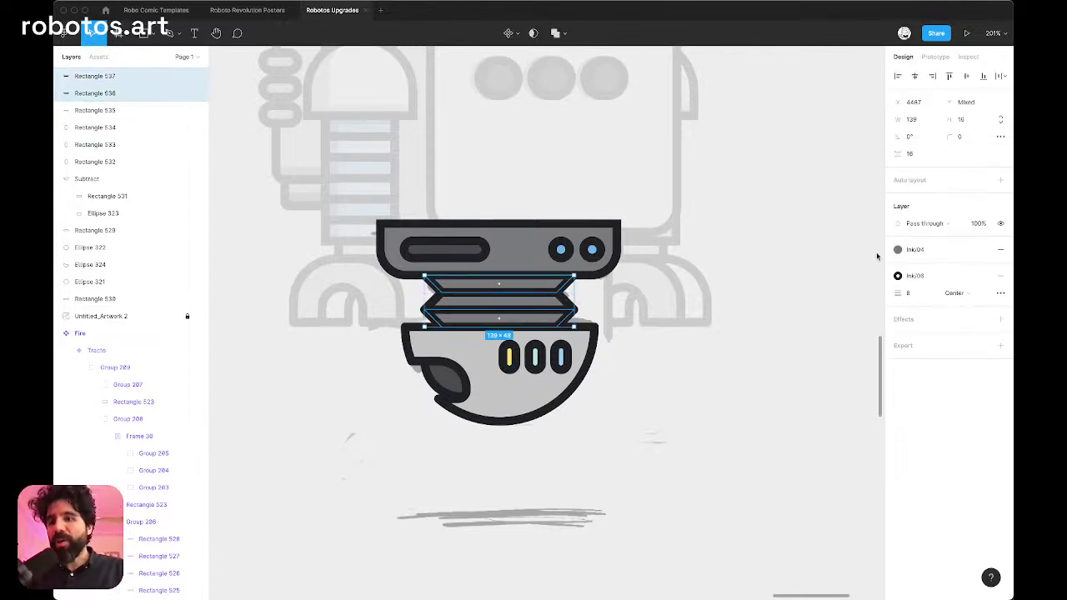
pyautogui.click(926, 250)
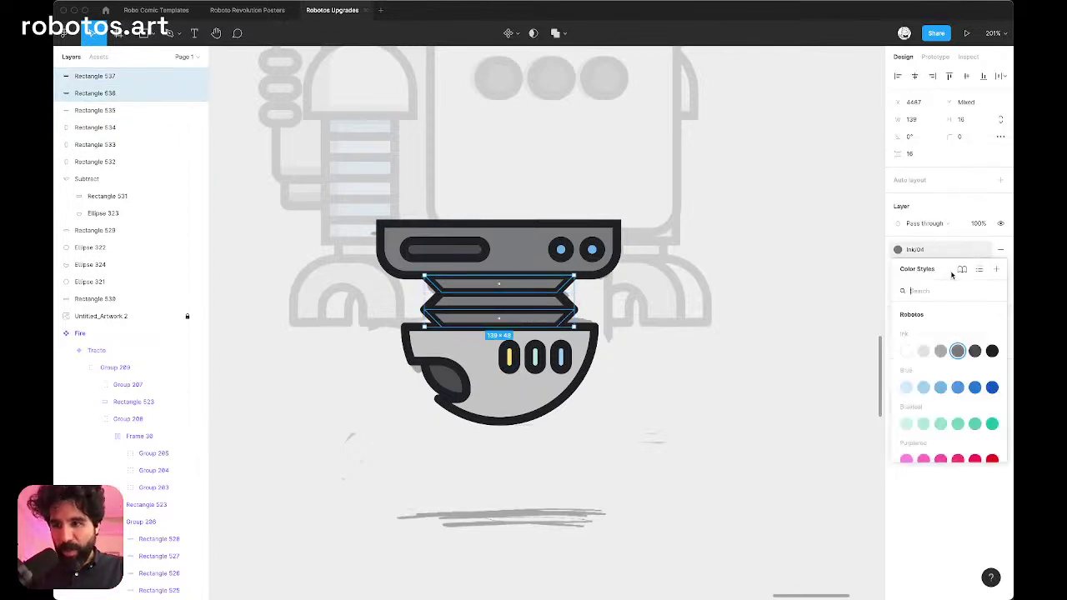
pyautogui.click(974, 352)
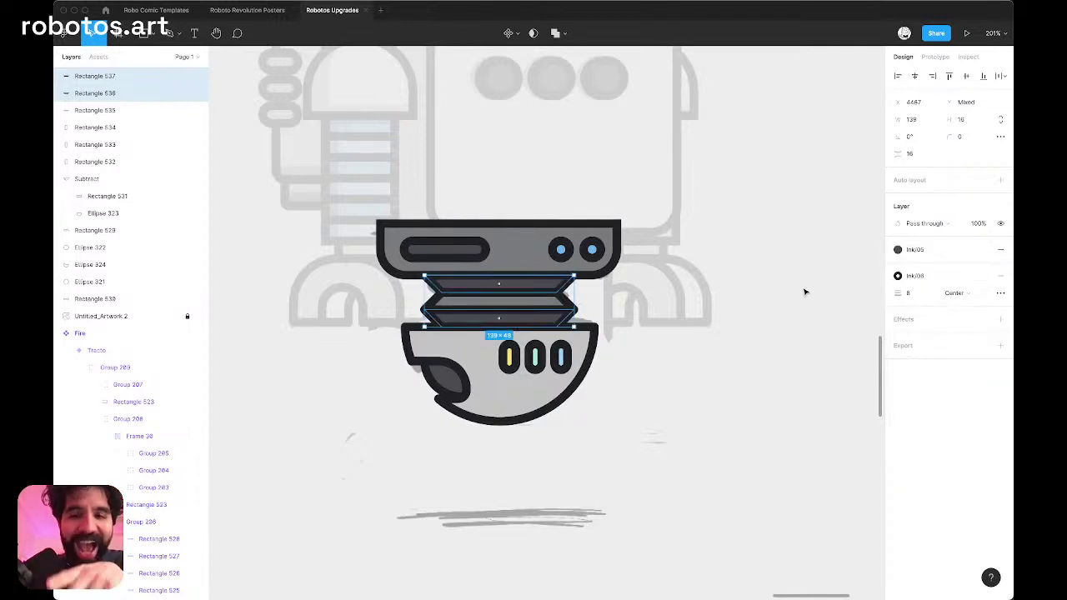
pyautogui.click(675, 225)
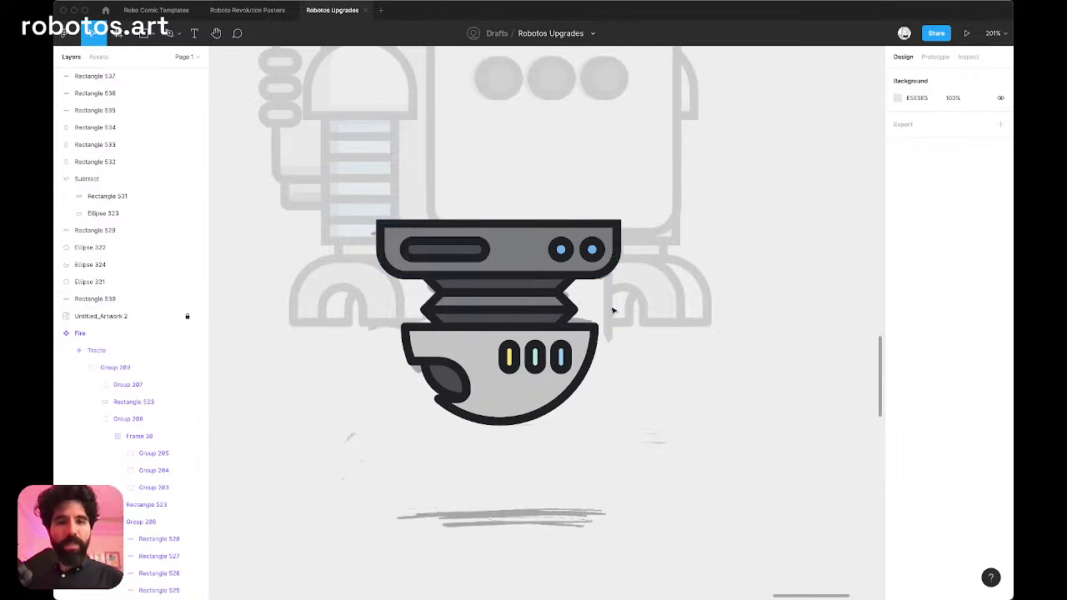
# Step: Fill the notched half-circle base with the Ink/02 color style
pyautogui.scroll(5, 612, 310)
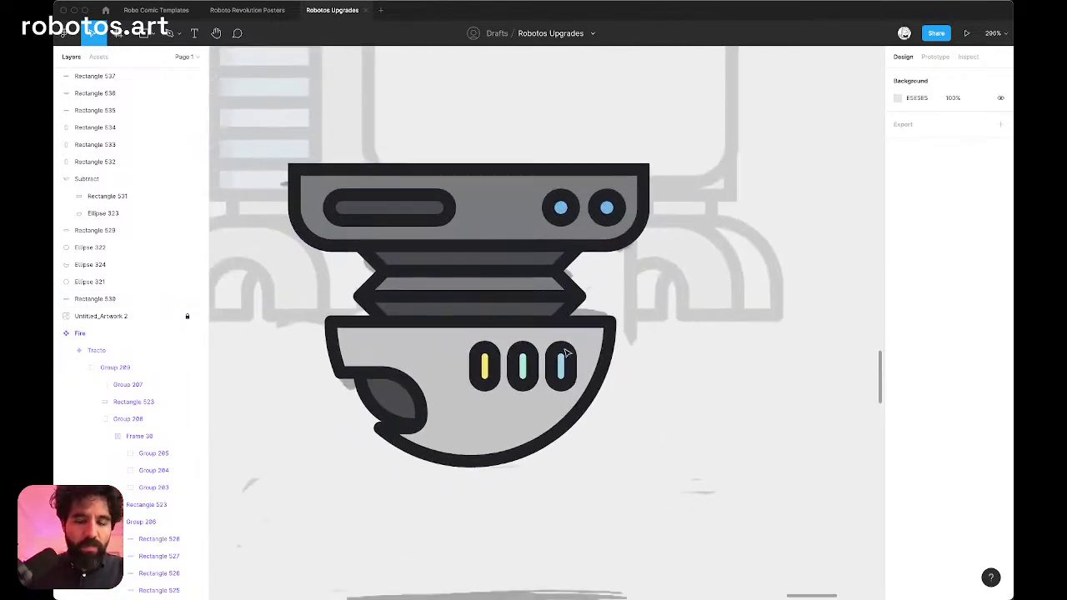
pyautogui.click(520, 403)
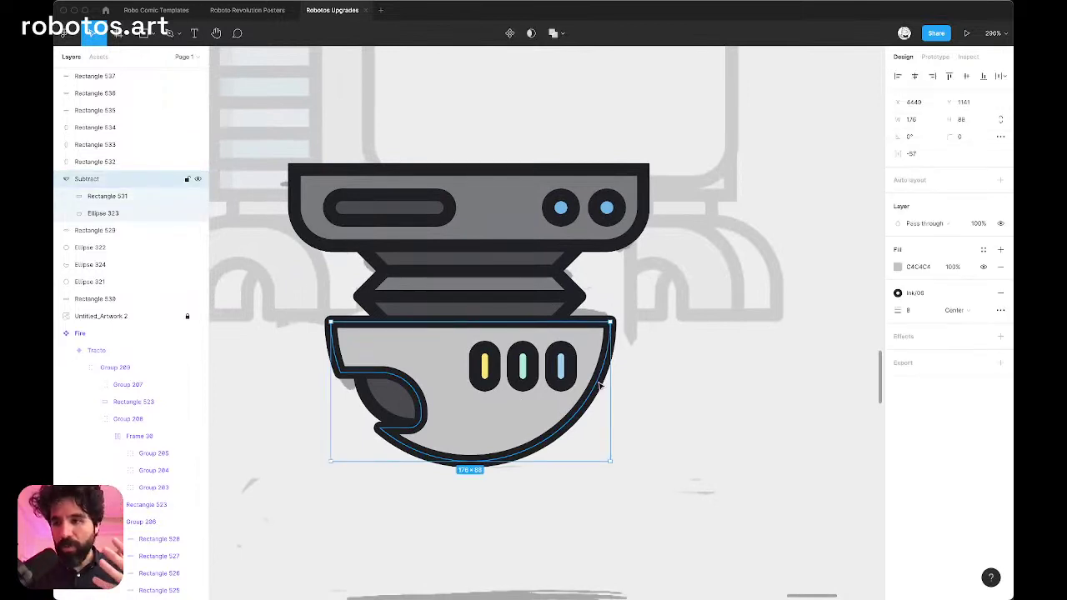
pyautogui.click(983, 251)
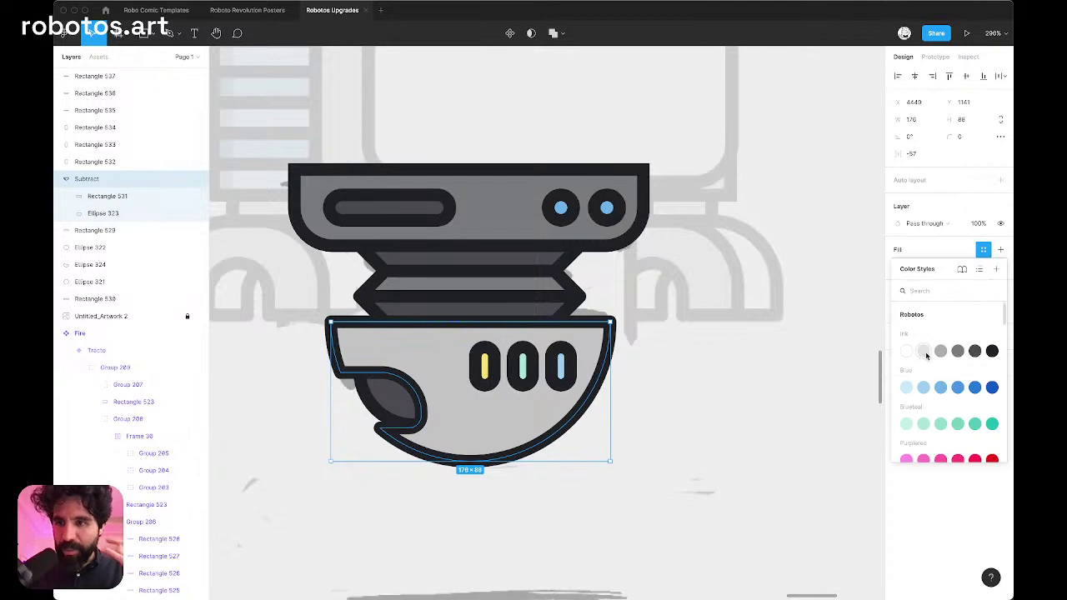
pyautogui.press('Escape')
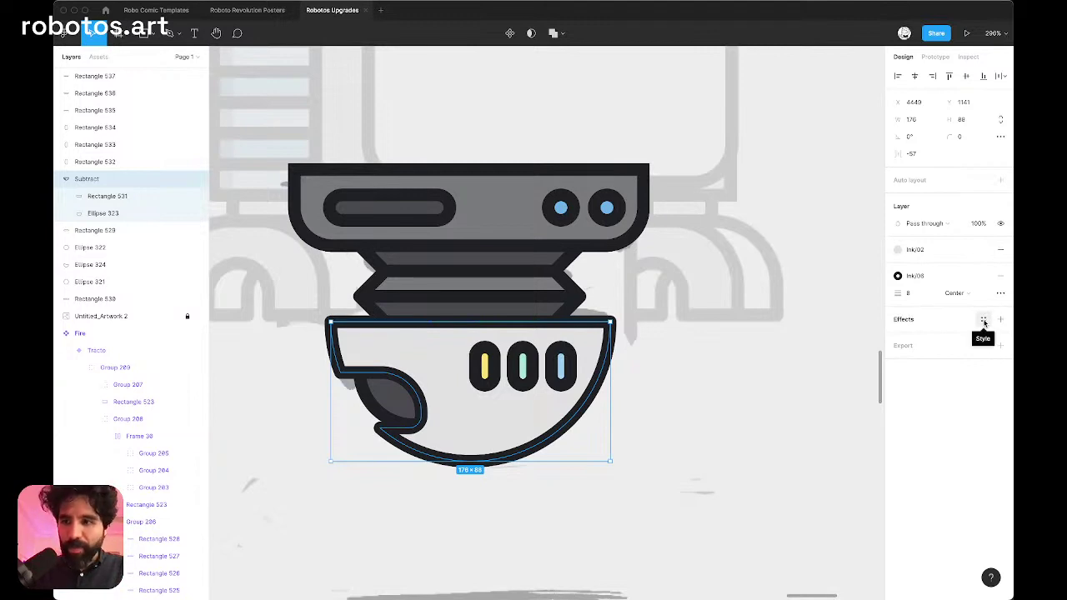
# Step: Apply the Sides effect style to the notched half-circle base
pyautogui.click(983, 320)
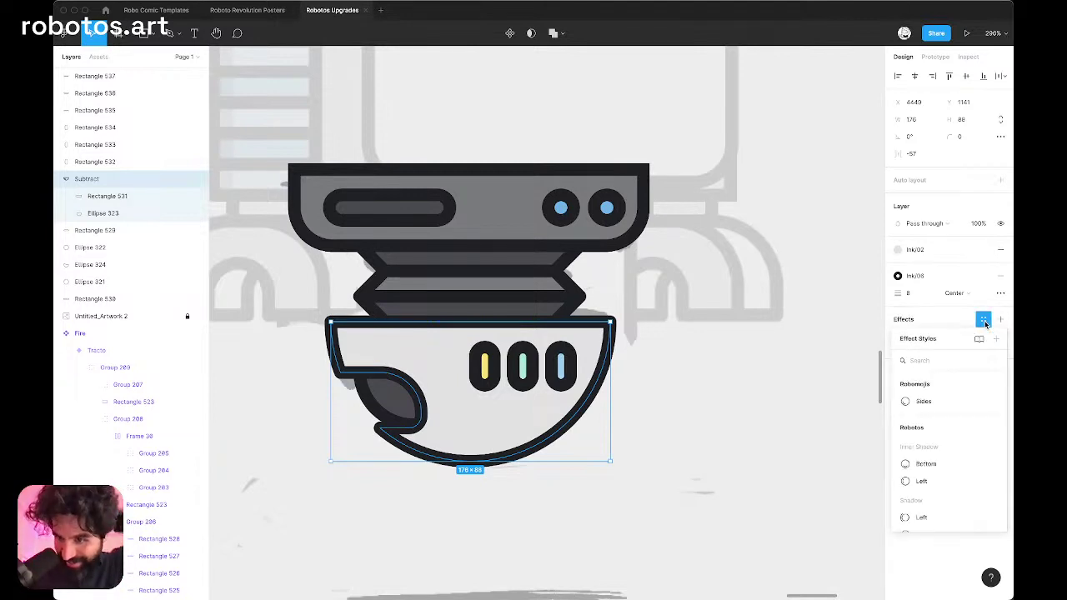
pyautogui.scroll(-2, 947, 392)
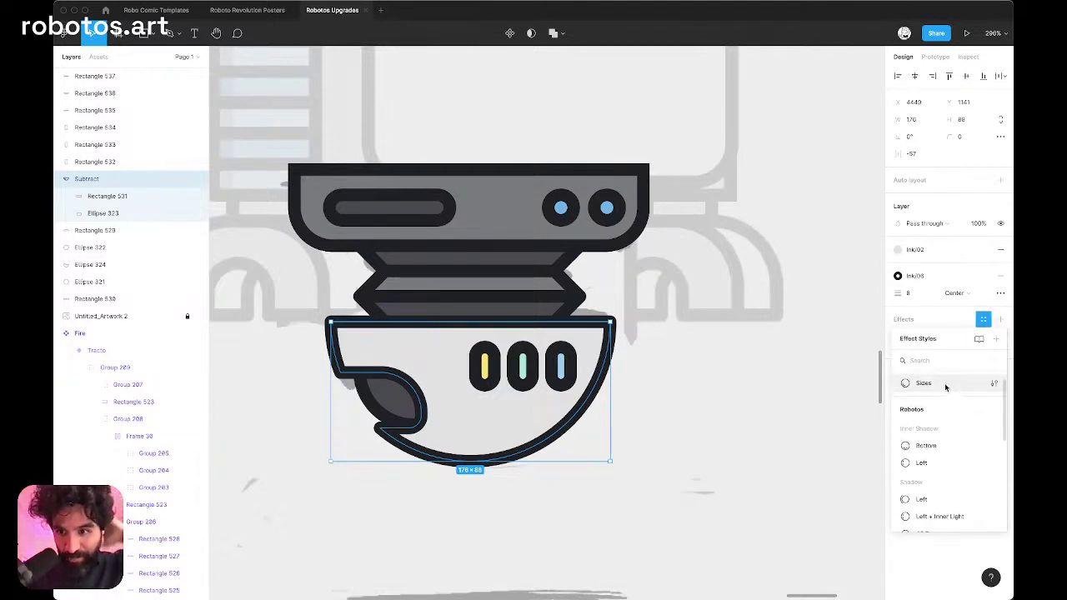
pyautogui.click(945, 385)
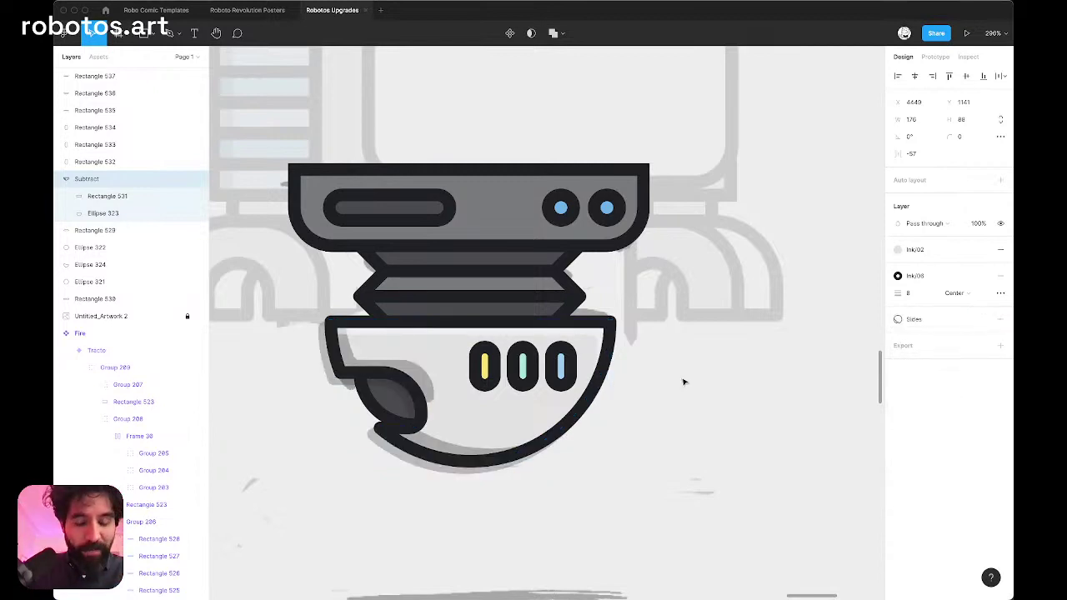
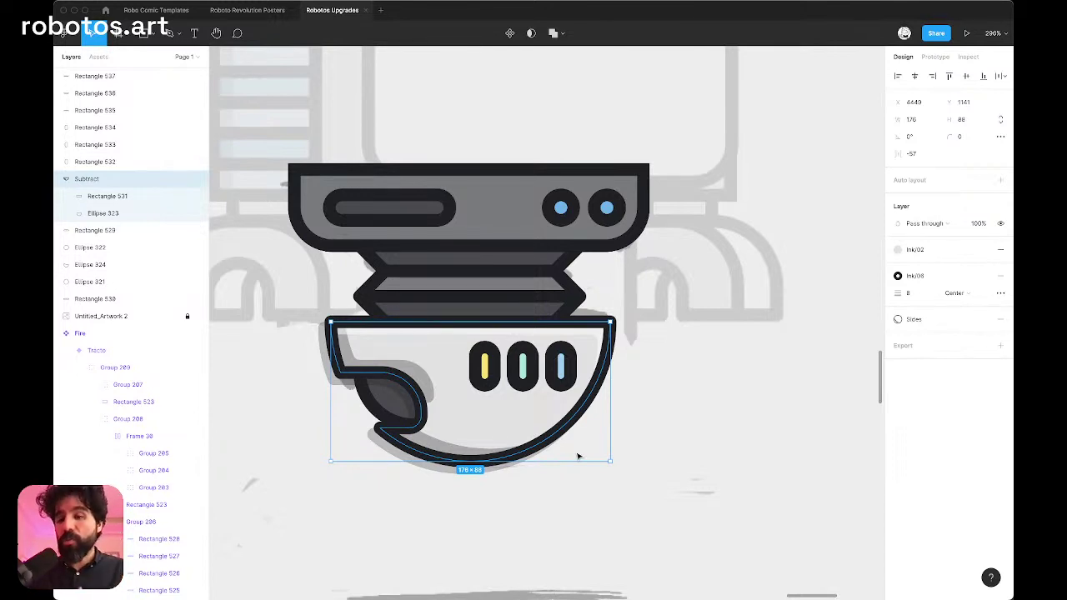
# Step: Detach the base's Sides effect style and remove its drop shadow, keeping both inner shadows visible
pyautogui.click(984, 320)
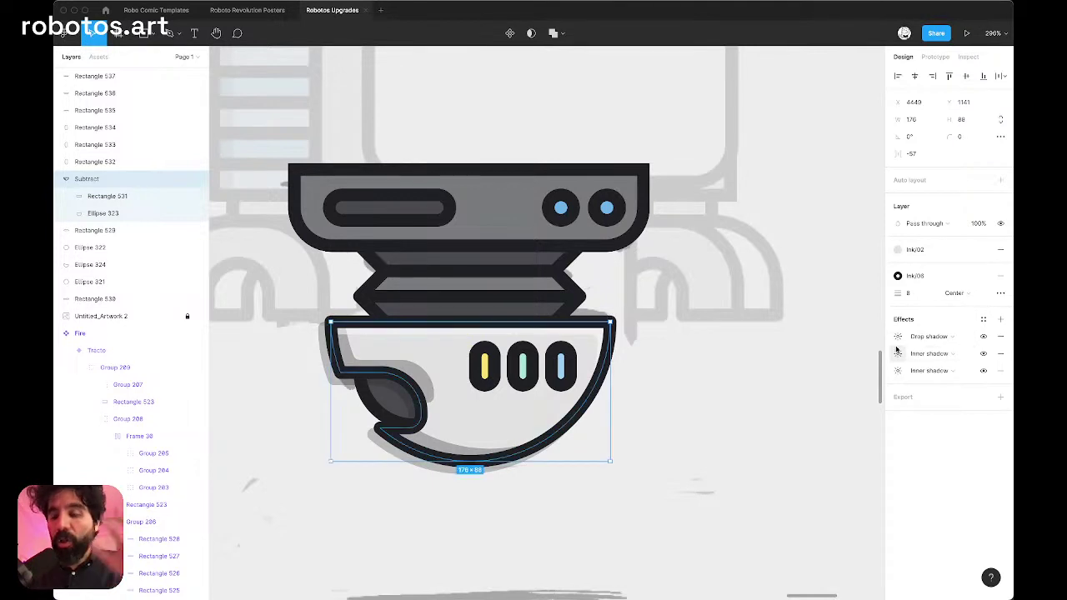
pyautogui.click(984, 337)
pyautogui.click(984, 337)
pyautogui.click(985, 337)
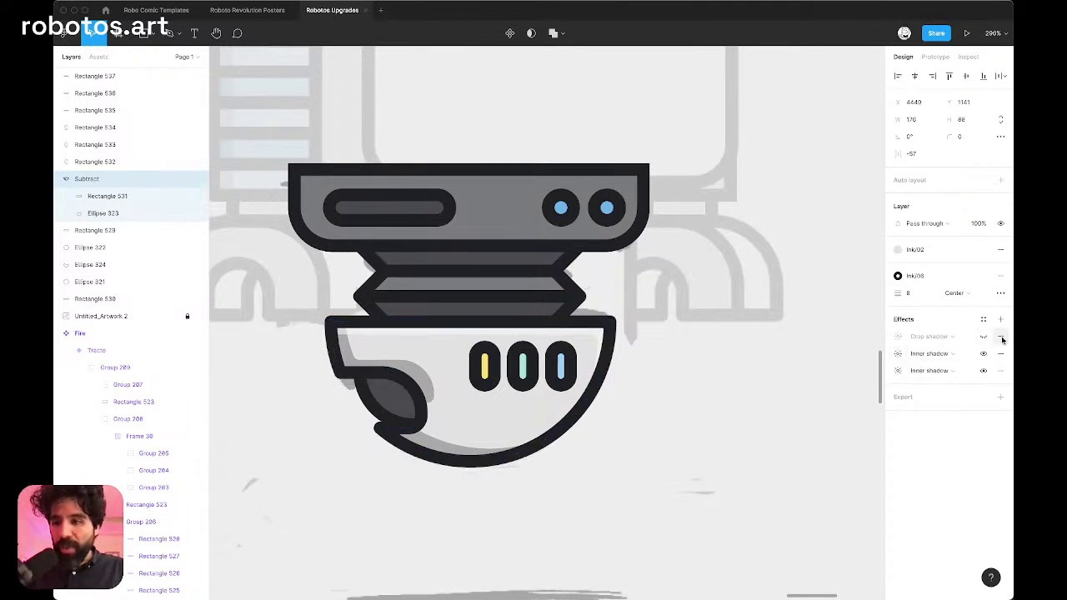
pyautogui.click(1000, 337)
pyautogui.click(983, 337)
pyautogui.click(983, 336)
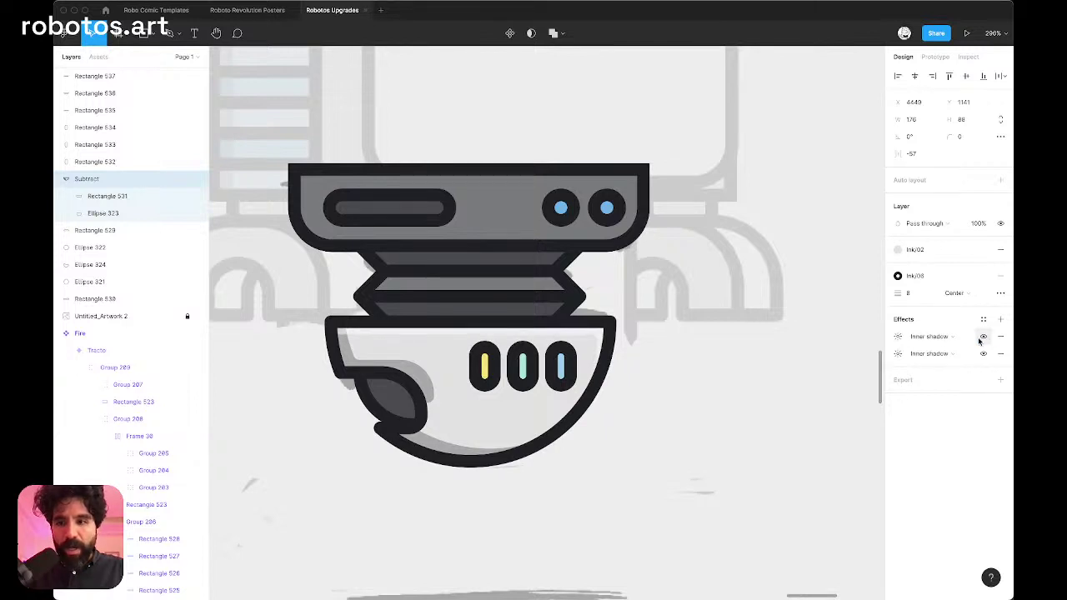
# Step: Set the offset of the notched base's white inner shadow to X -20 and Y 0
pyautogui.click(899, 336)
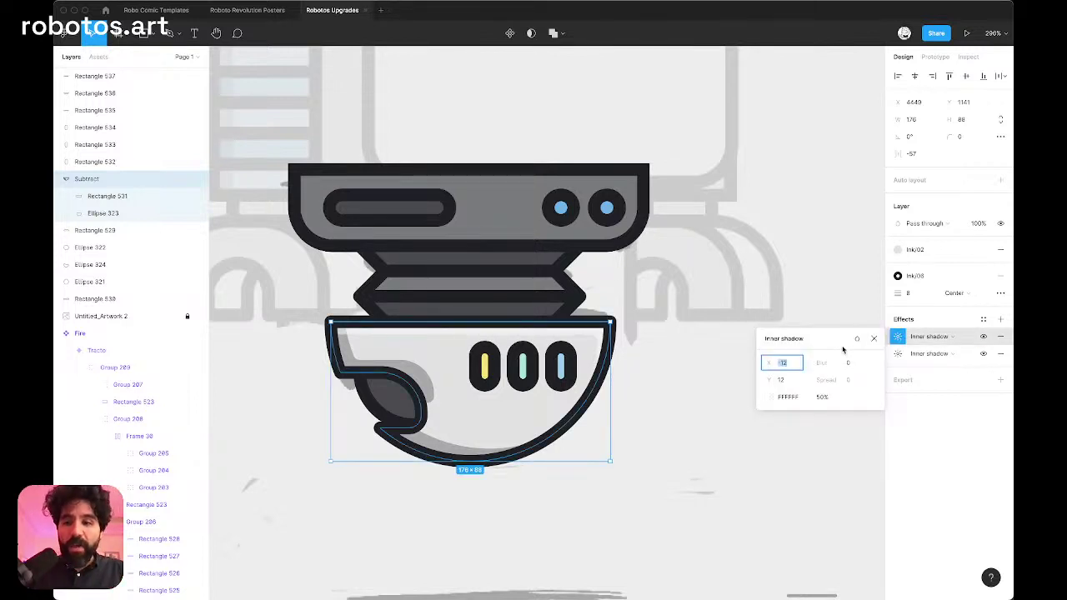
pyautogui.click(791, 380)
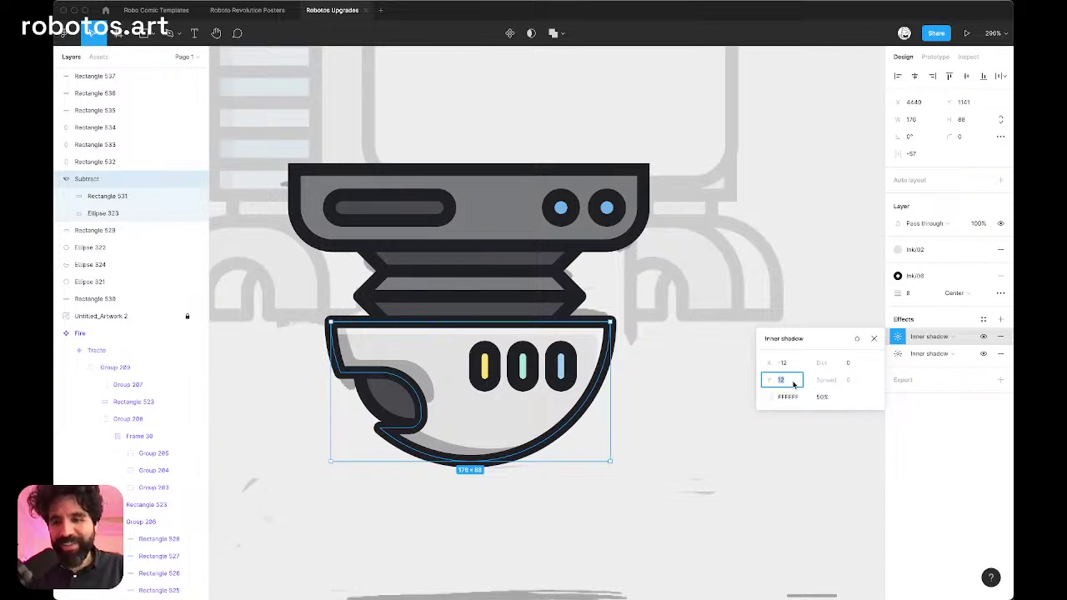
pyautogui.click(792, 366)
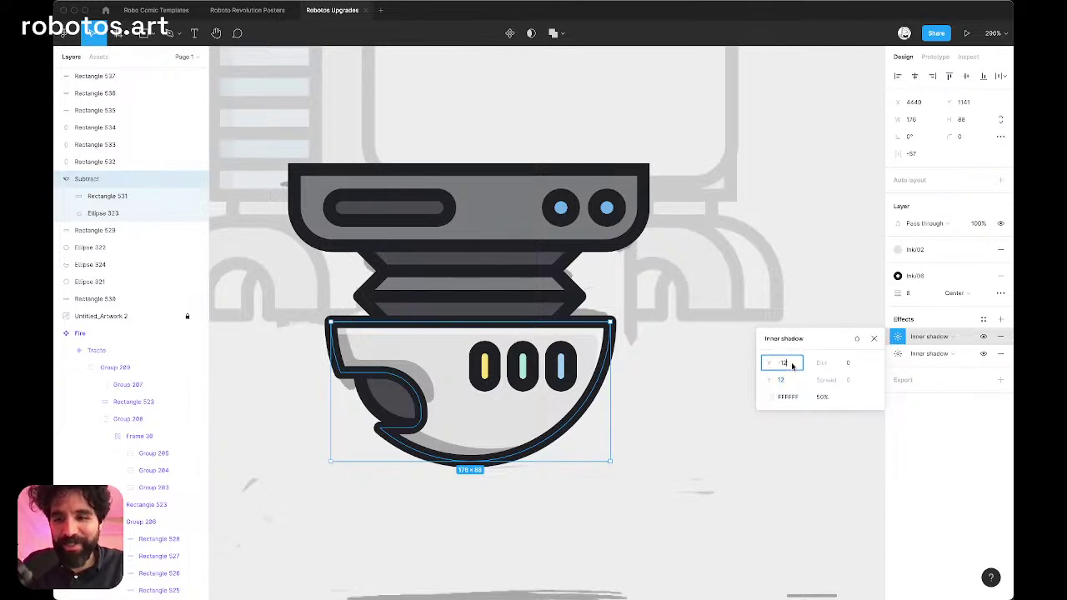
pyautogui.write('20')
pyautogui.press('Return')
pyautogui.click(781, 380)
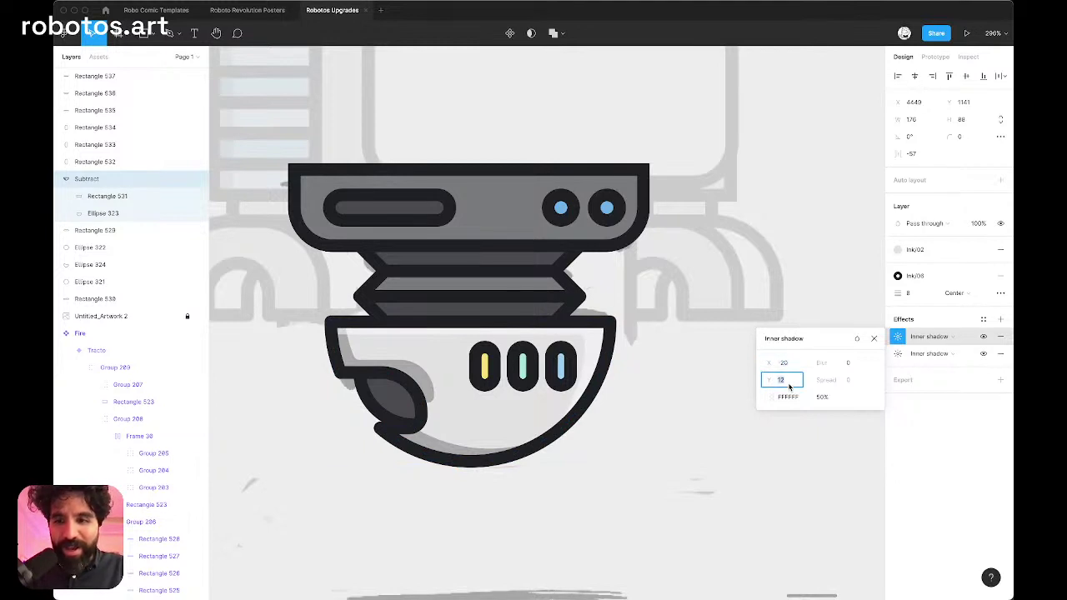
pyautogui.write('0')
pyautogui.press('Return')
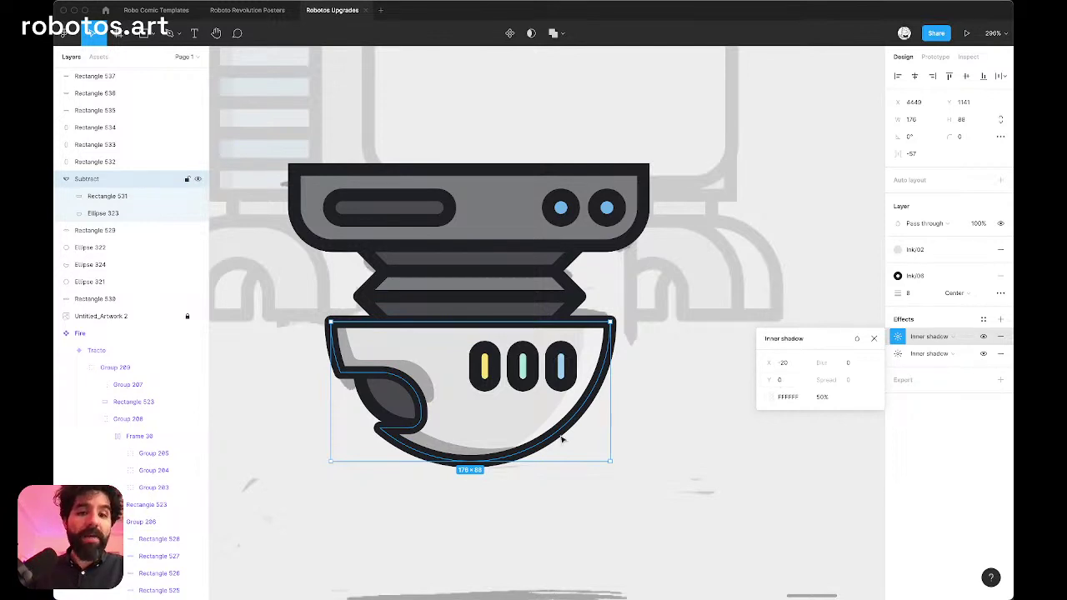
# Step: Try an X offset of -16 on the base's white inner shadow, toggling the shadow off and on to compare
pyautogui.scroll(-5, 636, 430)
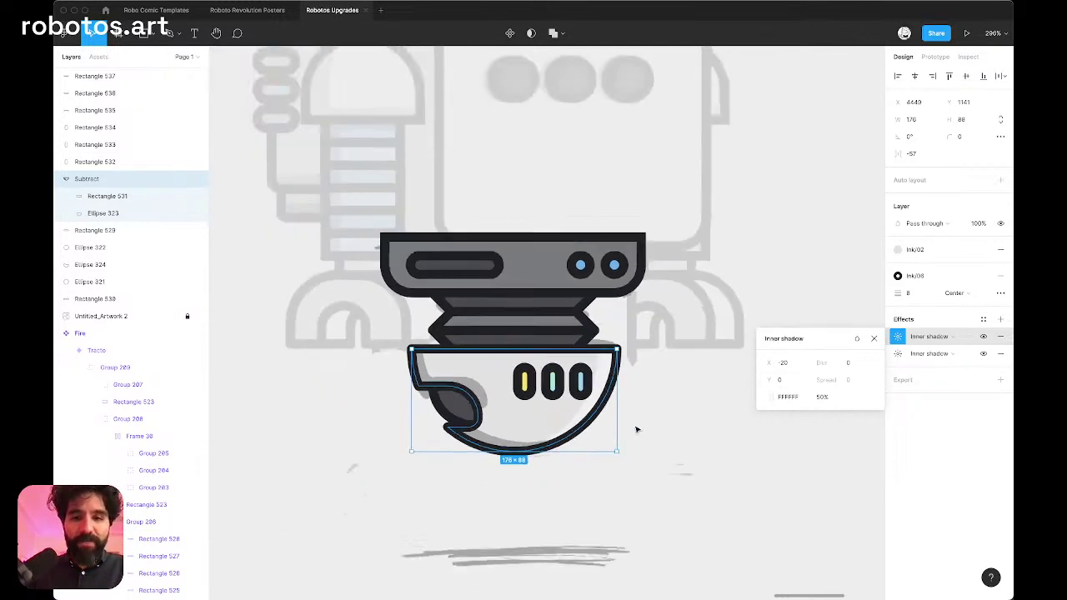
pyautogui.click(794, 367)
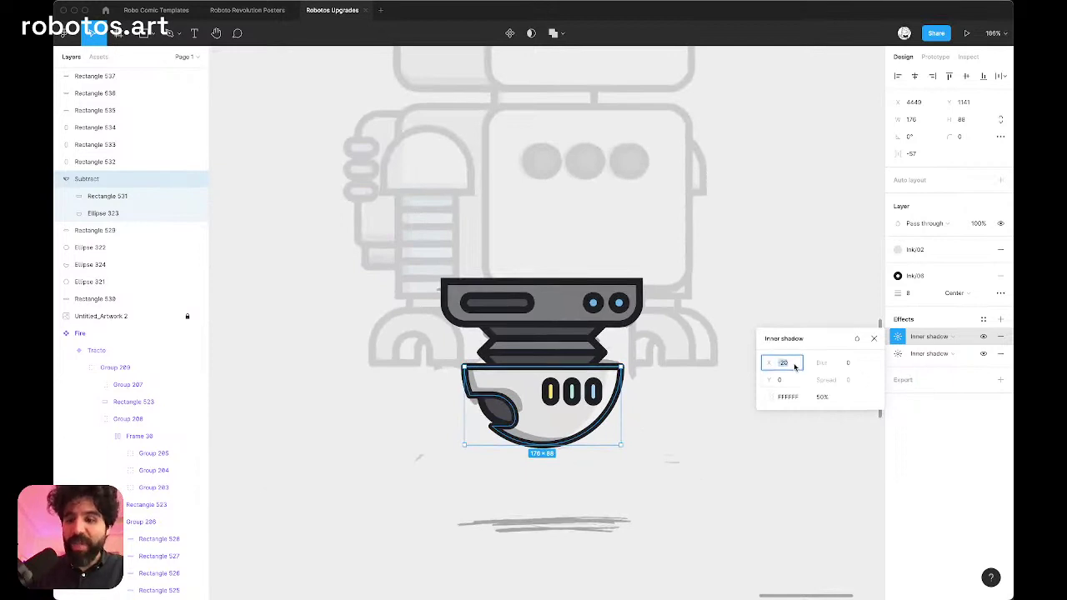
pyautogui.write('-16')
pyautogui.press('Return')
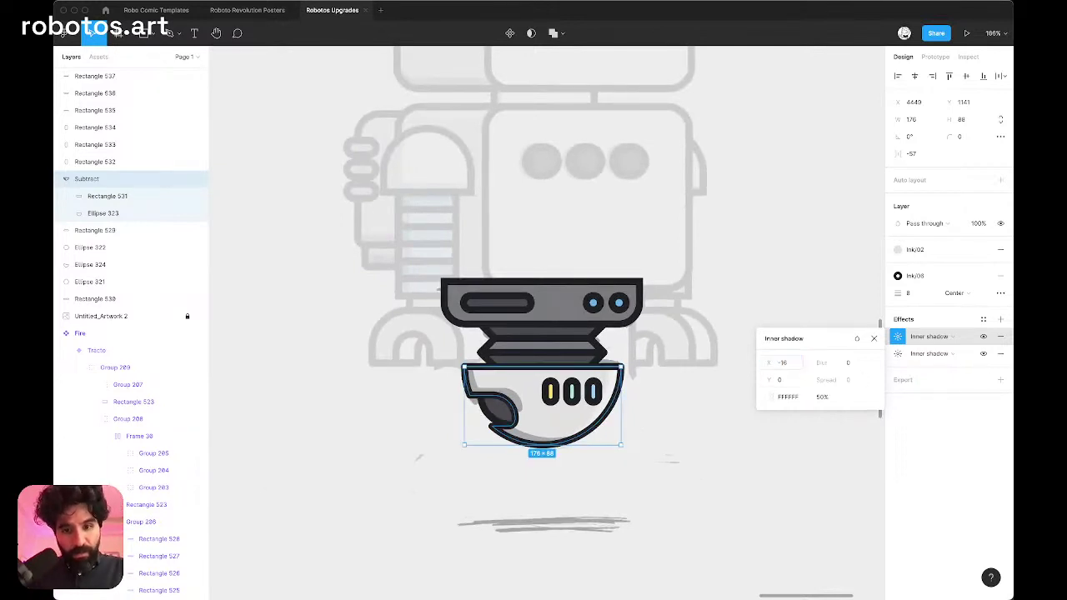
pyautogui.click(983, 337)
pyautogui.click(983, 338)
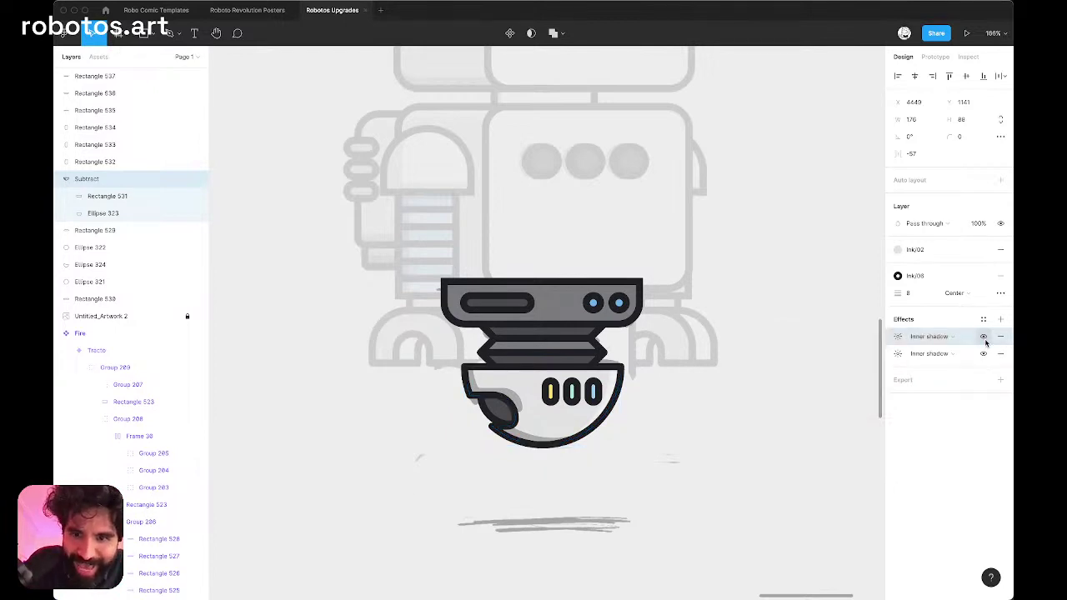
# Step: Set the X offset of the base's white inner shadow to -20
pyautogui.click(898, 336)
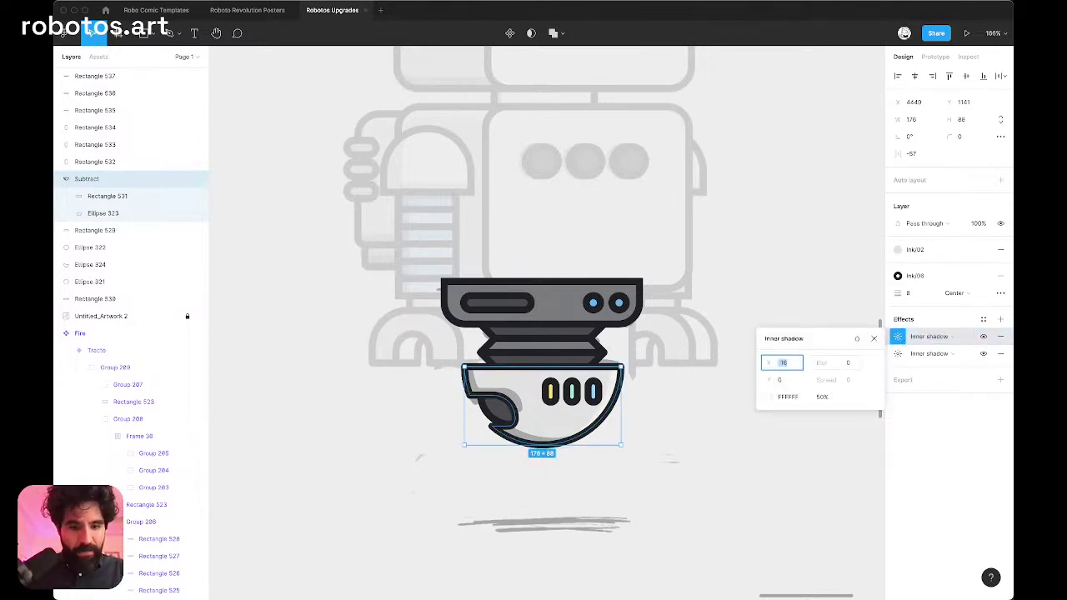
pyautogui.write('-20')
pyautogui.press('Return')
pyautogui.scroll(5, 538, 398)
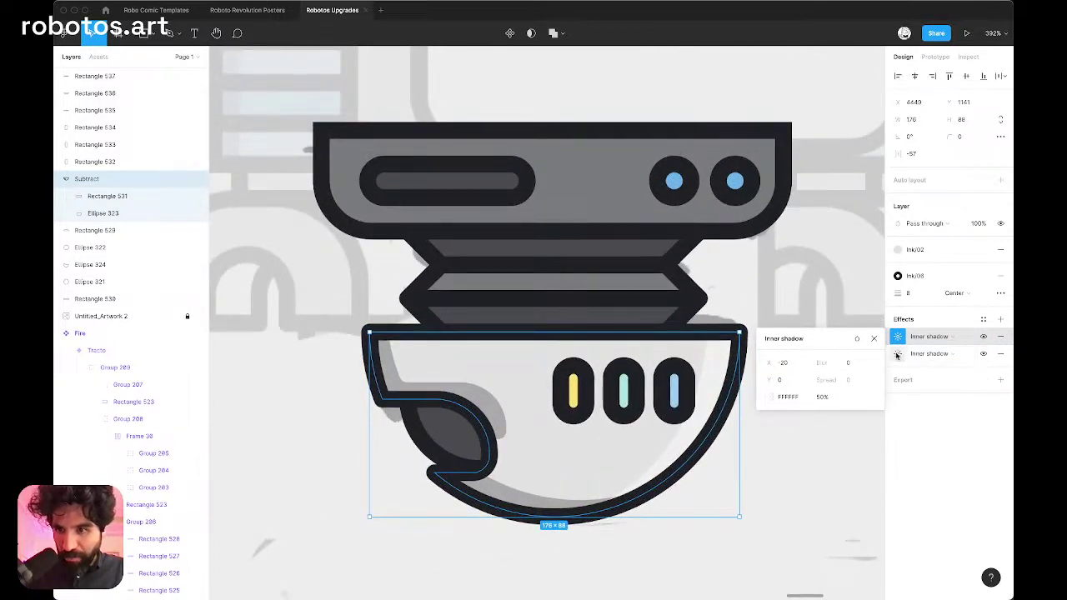
# Step: Try an X offset of 0 on the base's black inner shadow and undo it
pyautogui.click(898, 353)
pyautogui.click(786, 382)
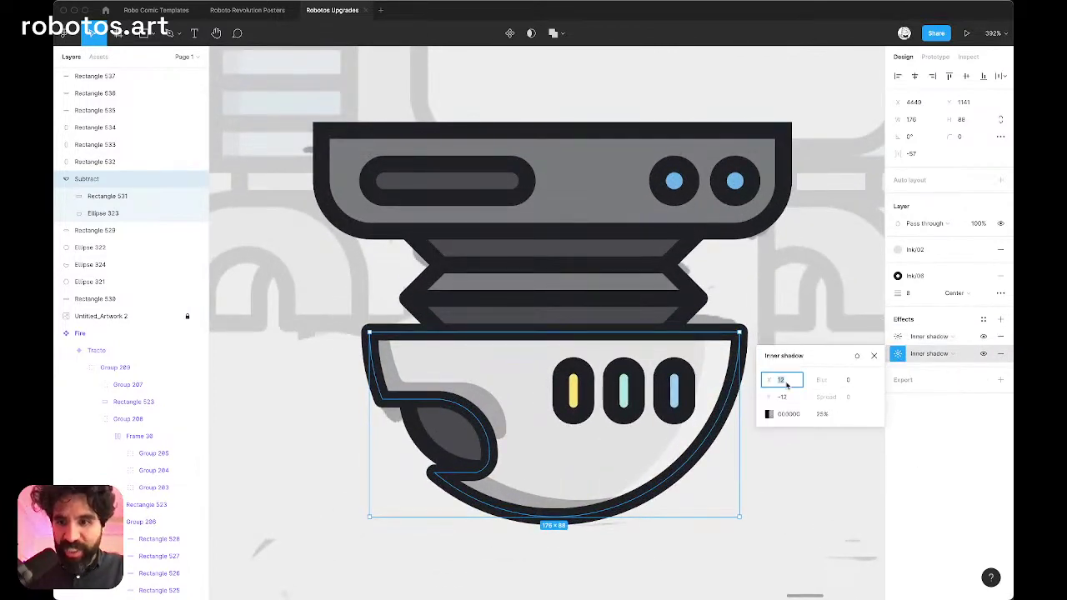
pyautogui.write('0')
pyautogui.press('Return')
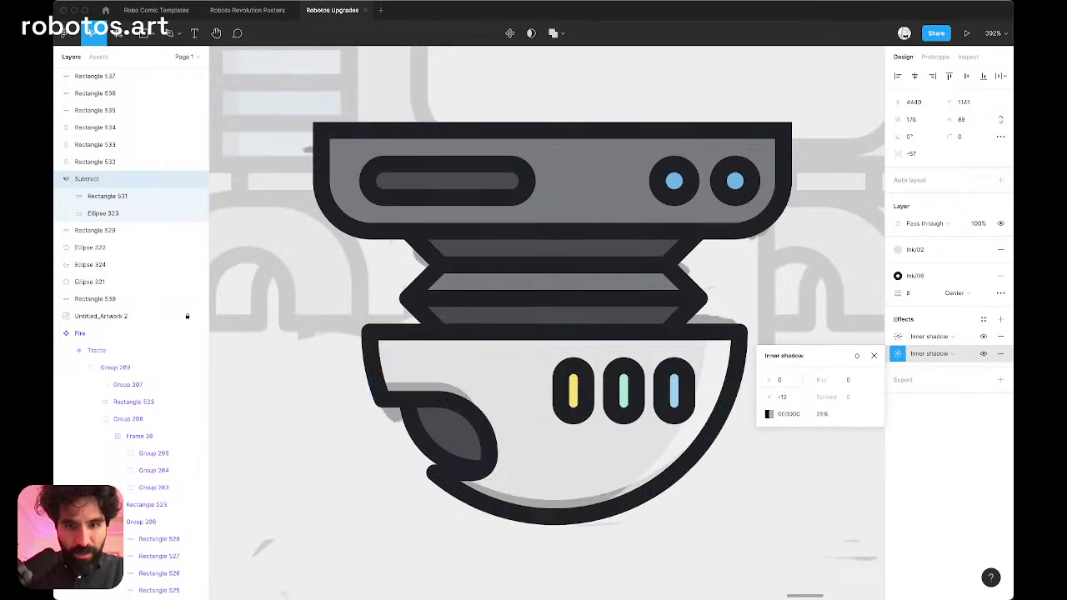
pyautogui.hotkey('ctrl', 'z')
# Step: Try a Y offset of 0 and larger X offsets, ending at 28, on the base's black inner shadow
pyautogui.click(785, 397)
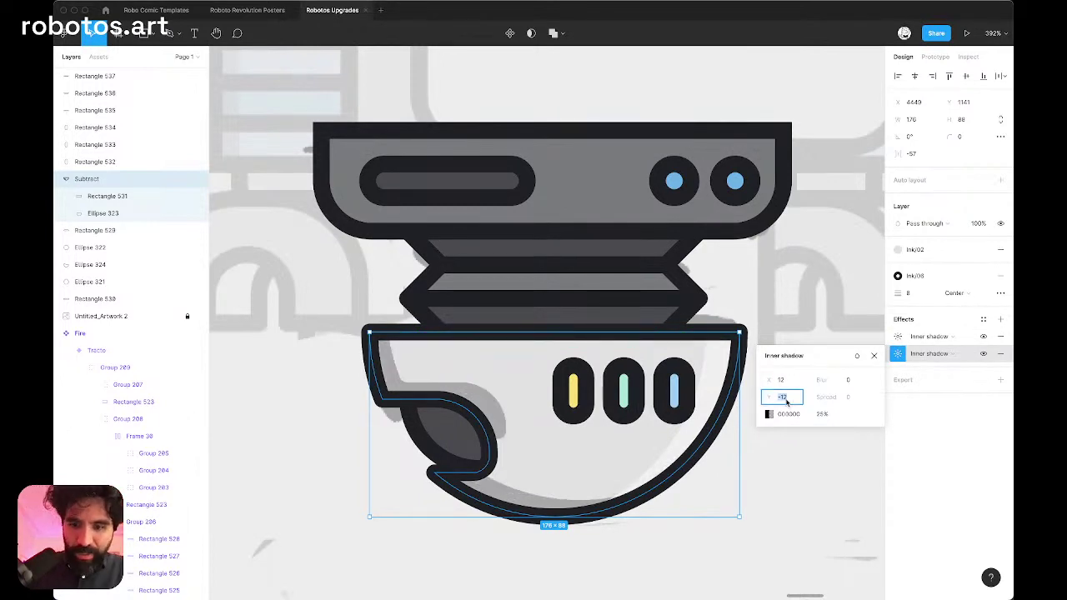
pyautogui.write('0')
pyautogui.press('Return')
pyautogui.click(787, 381)
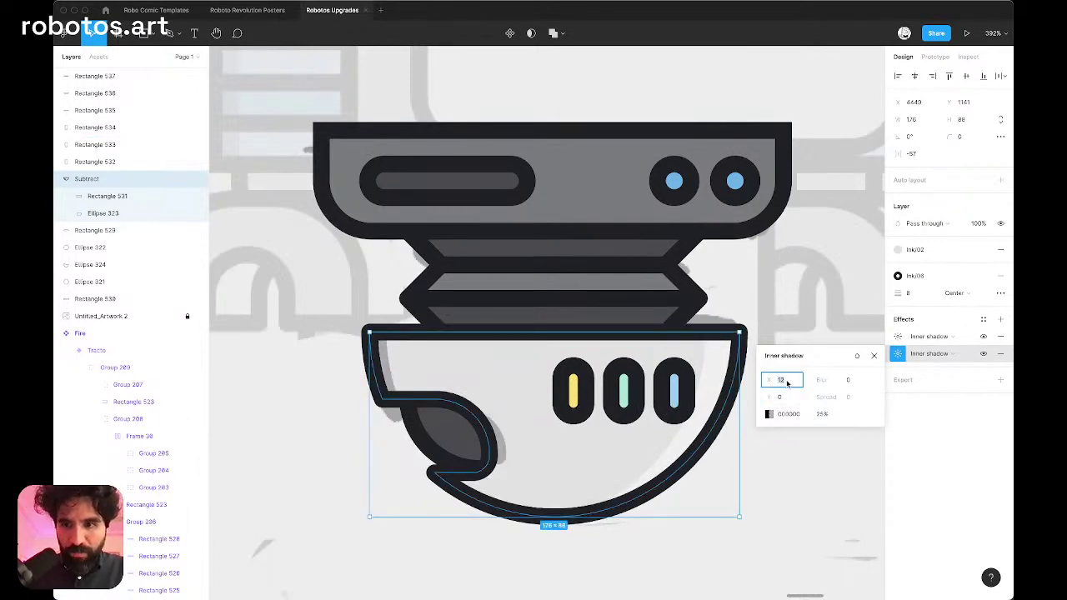
pyautogui.write('20')
pyautogui.press('Return')
pyautogui.hotkey('shift', 'Up')
pyautogui.hotkey('shift', 'Up')
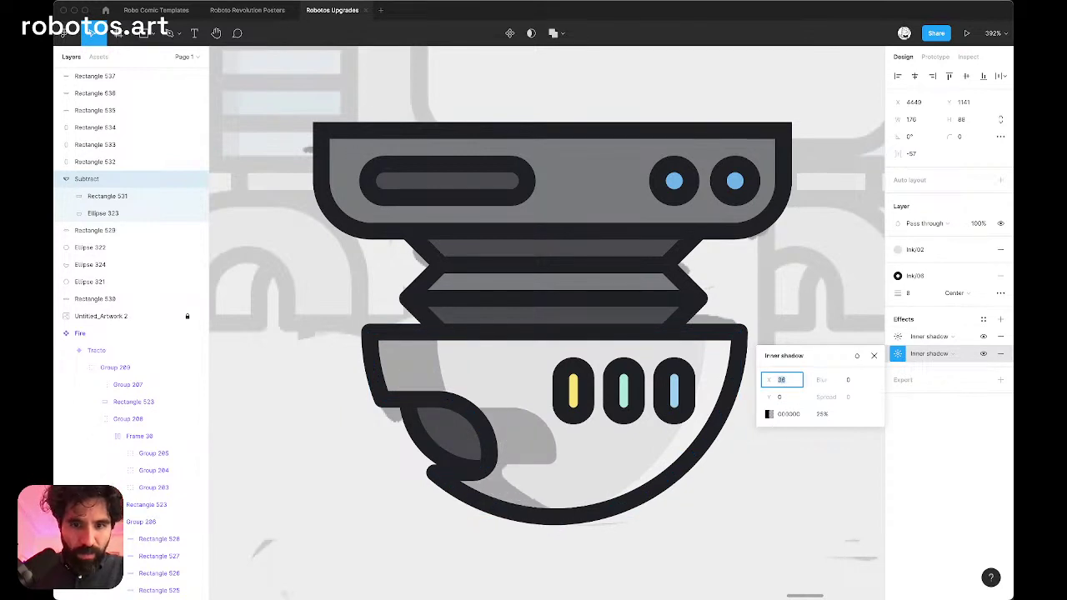
pyautogui.hotkey('shift', 'Down')
pyautogui.hotkey('shift', 'Down')
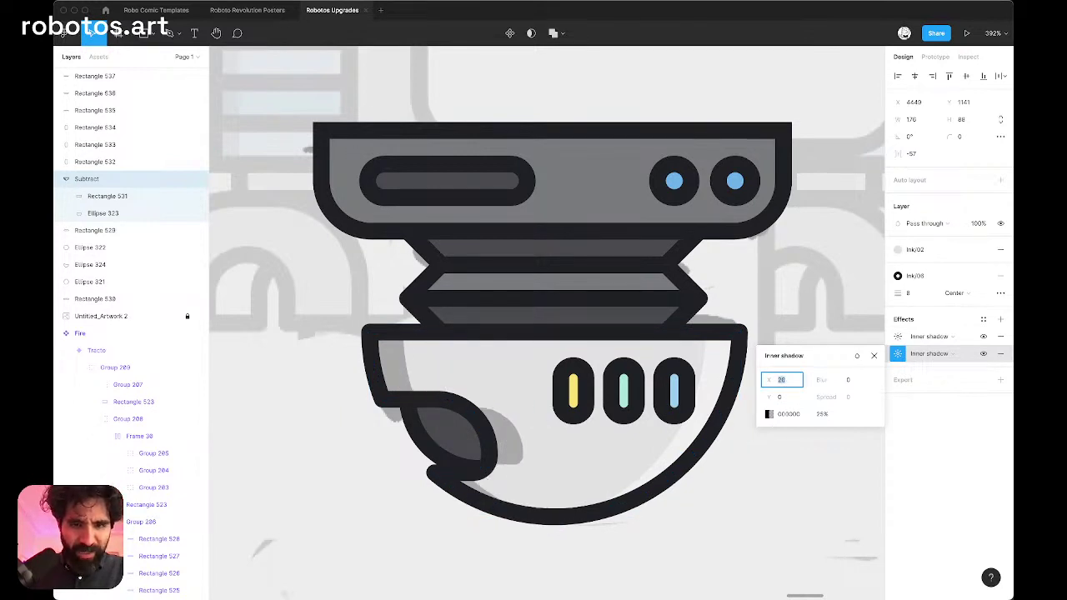
pyautogui.write('28')
pyautogui.press('Return')
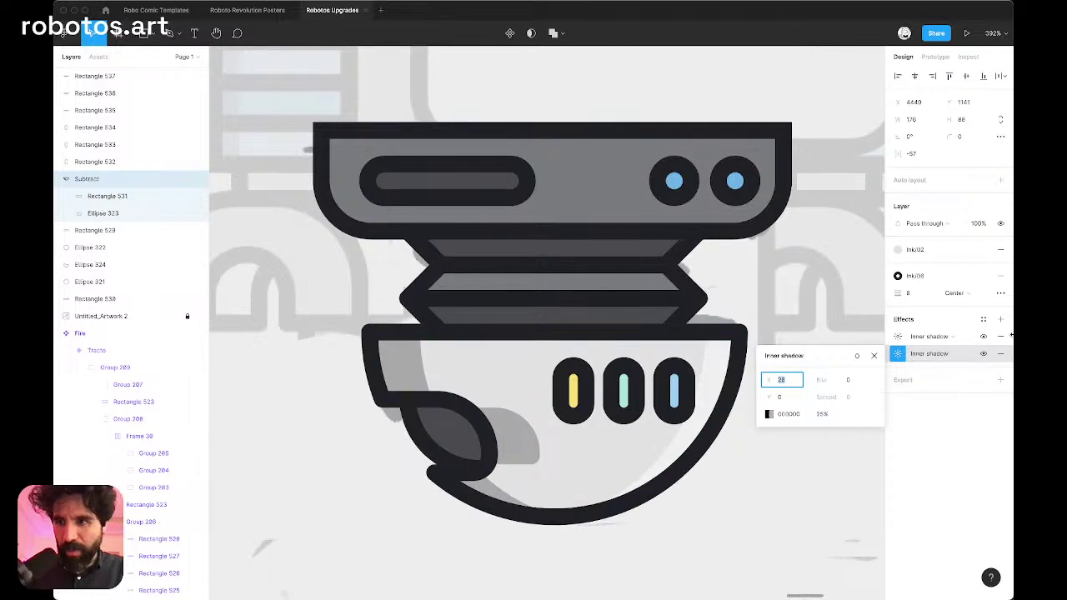
# Step: Remove the black inner shadow from the notched base and deselect the shape
pyautogui.click(1000, 353)
pyautogui.scroll(-5, 742, 479)
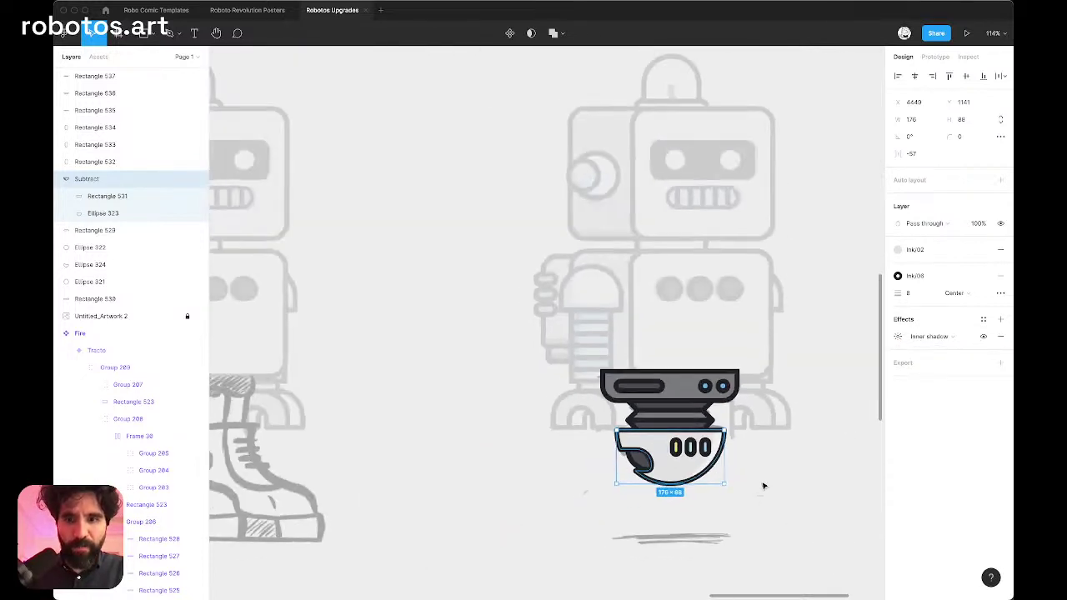
pyautogui.click(770, 482)
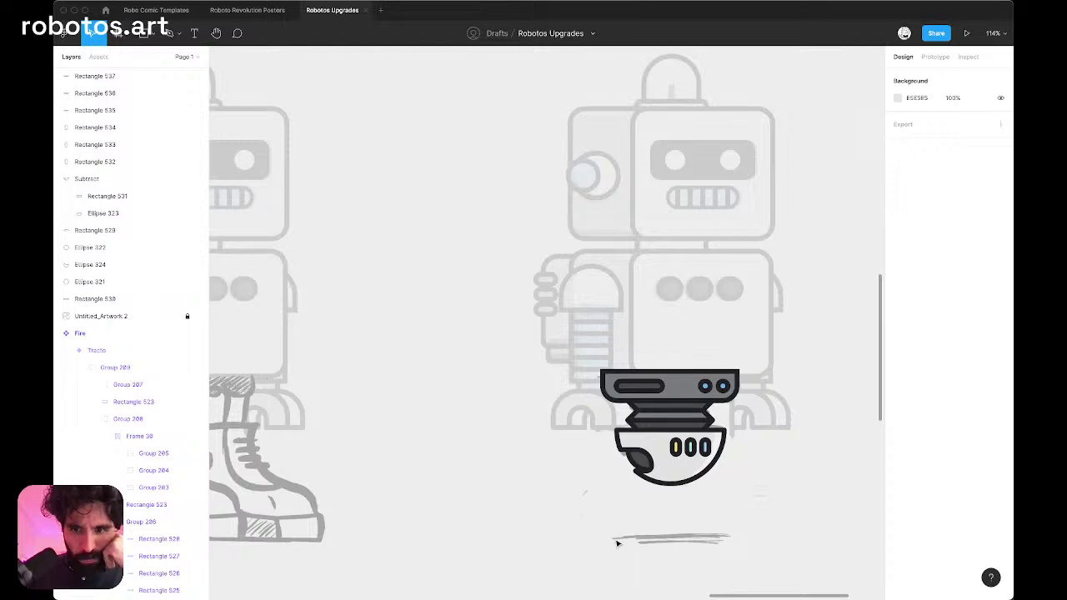
# Step: Select all the plate, bellows and notched base shapes and cut them from the sketch area
pyautogui.scroll(-5, 618, 543)
pyautogui.moveTo(760, 427); pyautogui.dragTo(521, 573)
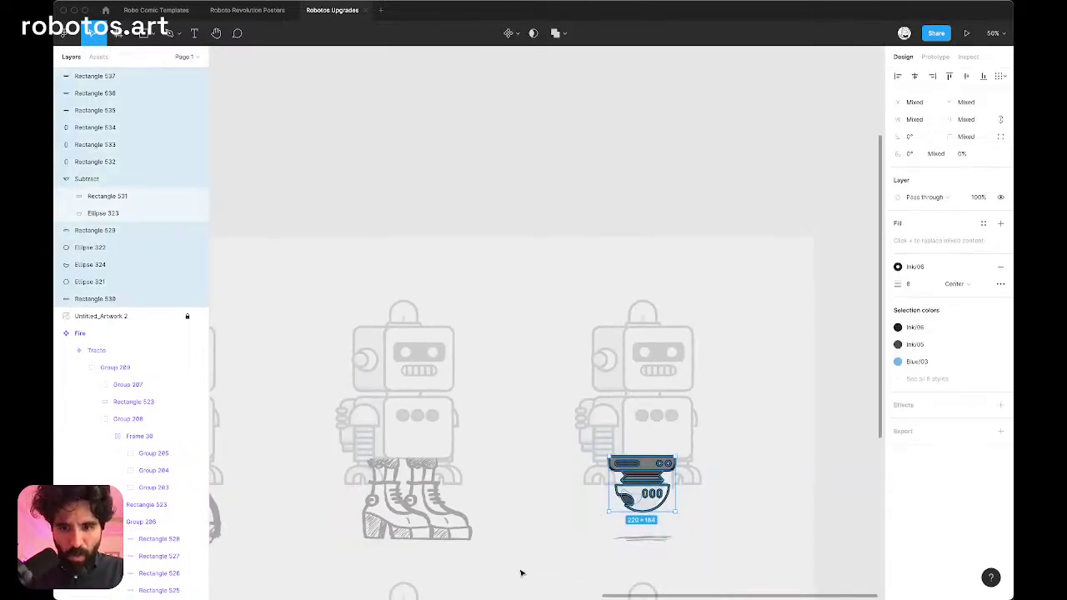
pyautogui.click(639, 488)
pyautogui.scroll(-5, 640, 488)
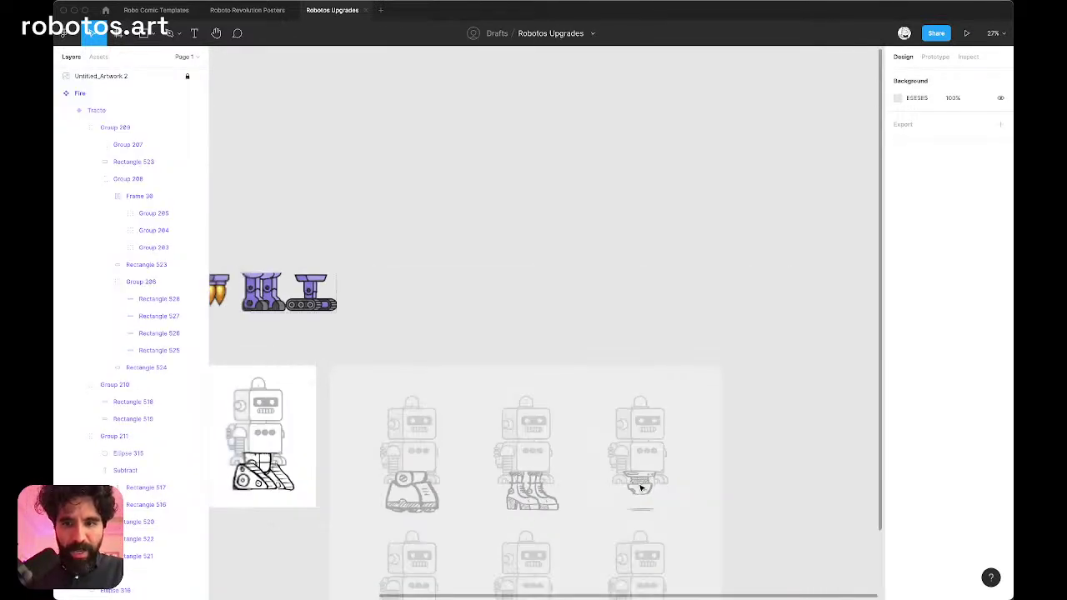
# Step: Duplicate the Tracto variant in the Fire component set and delete all the artwork inside the copy
pyautogui.click(713, 289)
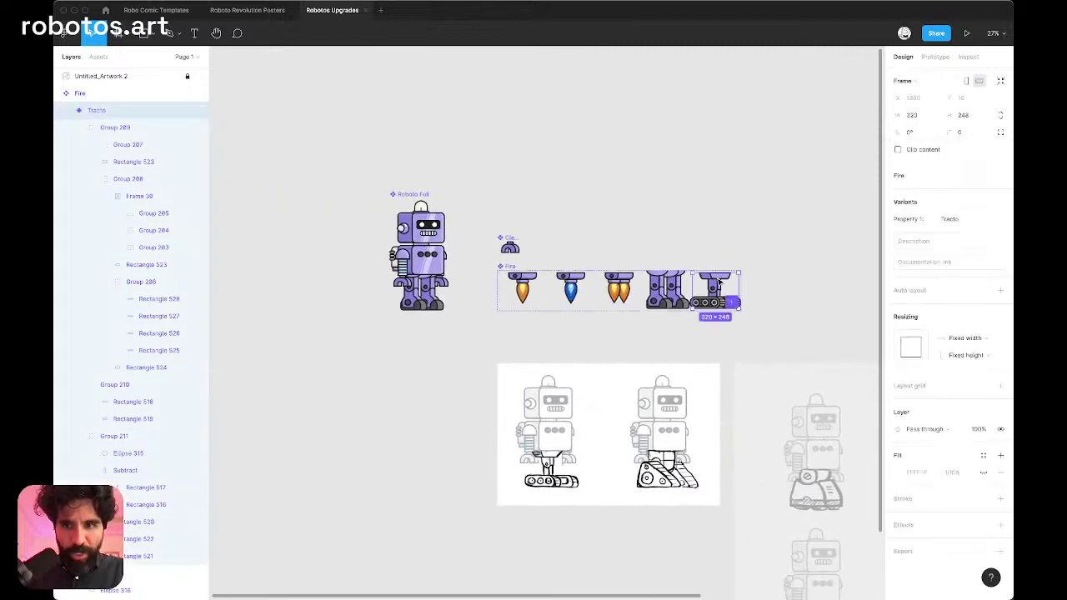
pyautogui.scroll(5, 765, 285)
pyautogui.press('super+d')
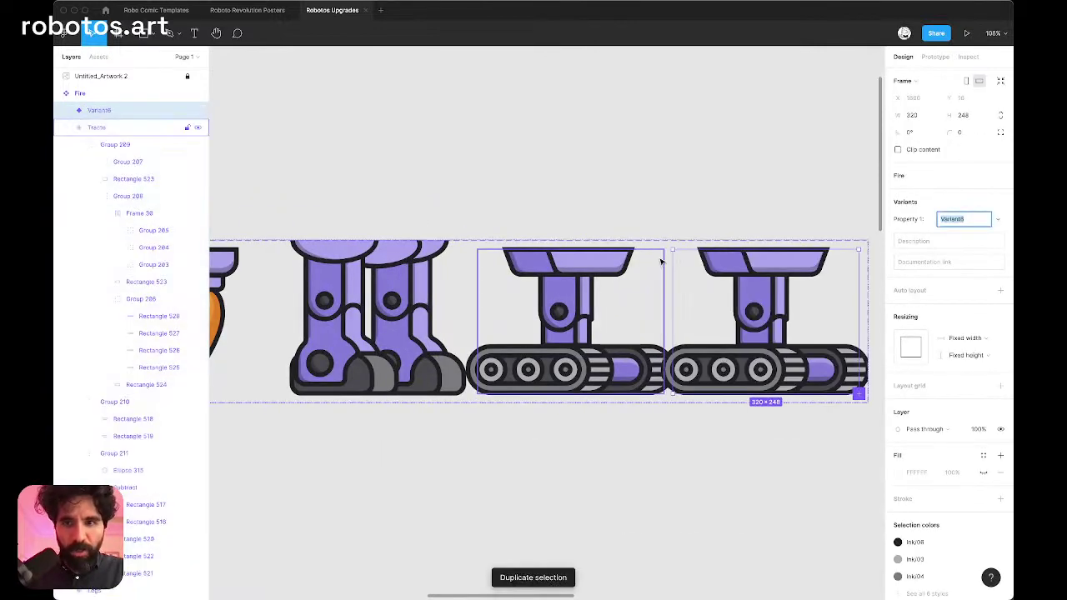
pyautogui.hscroll(4, 708, 275)
pyautogui.press('Escape')
pyautogui.press('super+a')
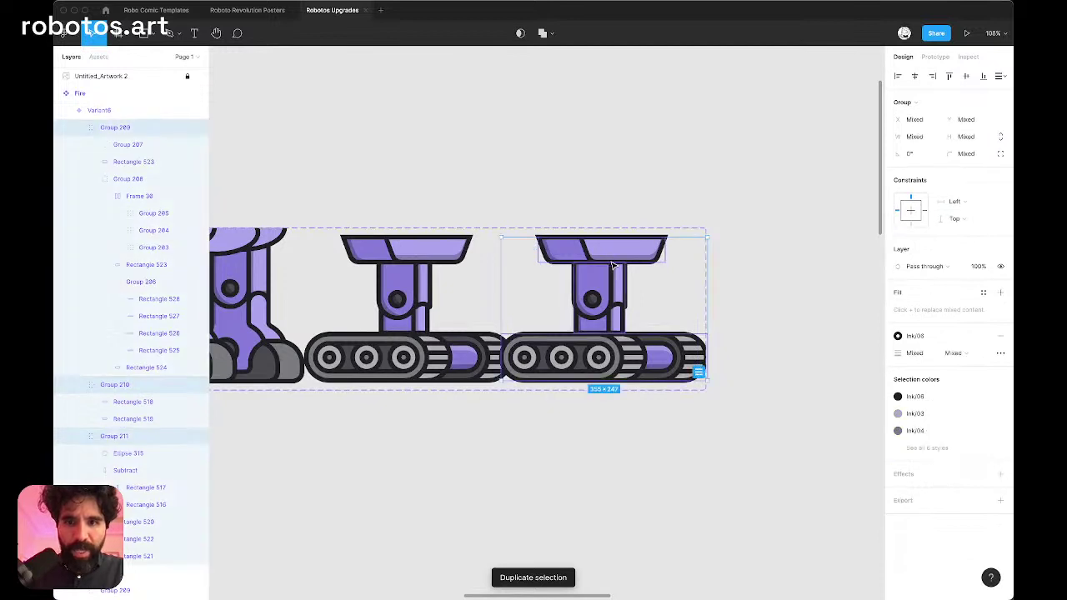
pyautogui.press('Delete')
# Step: Paste the cut lower-body shapes into the emptied variant as one group aligned to the variant's top edge
pyautogui.click(592, 295)
pyautogui.press('super+v')
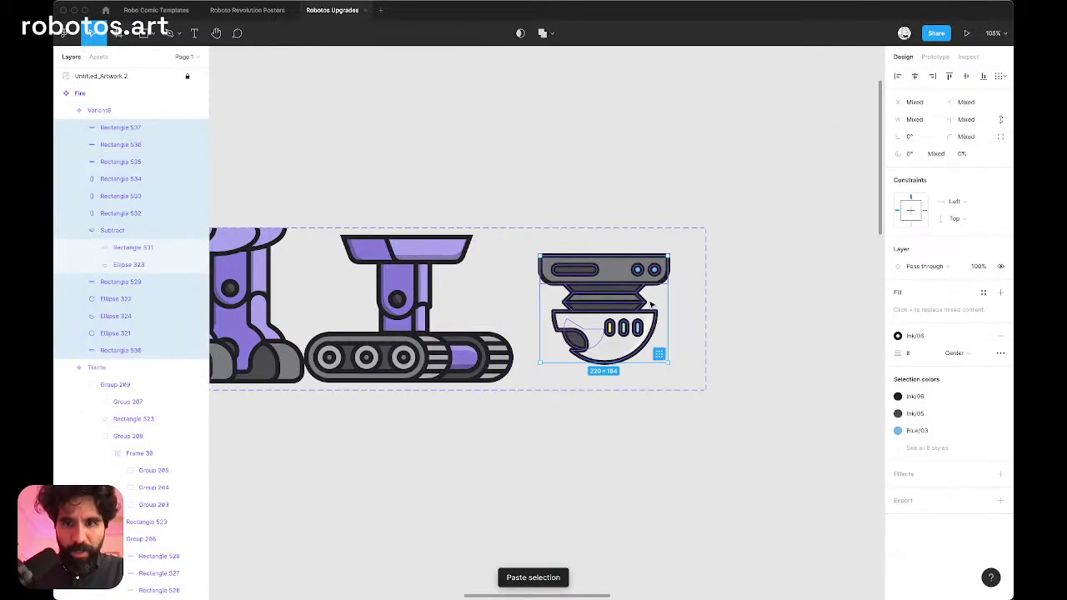
pyautogui.press('super+g')
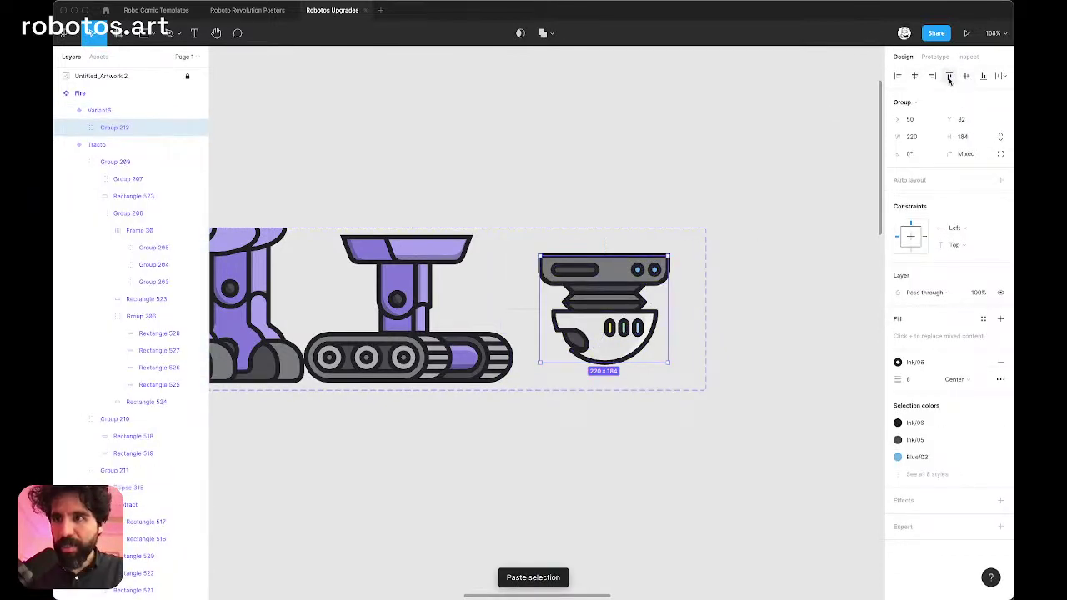
pyautogui.click(949, 75)
pyautogui.press('Escape')
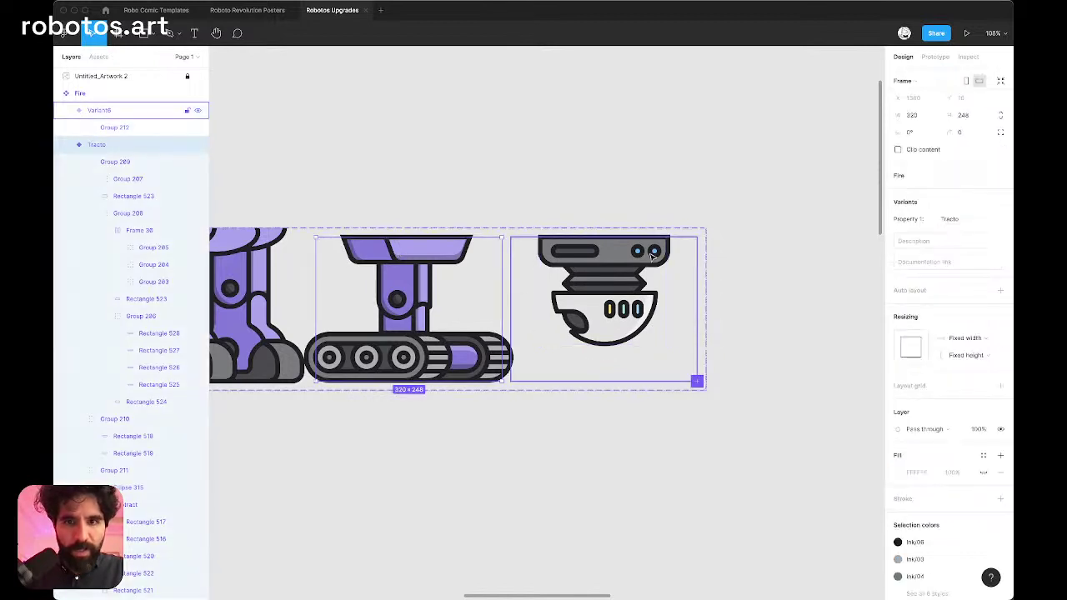
# Step: Set the new variant's Property 1 value to Anti Gravitational Thingy
pyautogui.scroll(2, 615, 282)
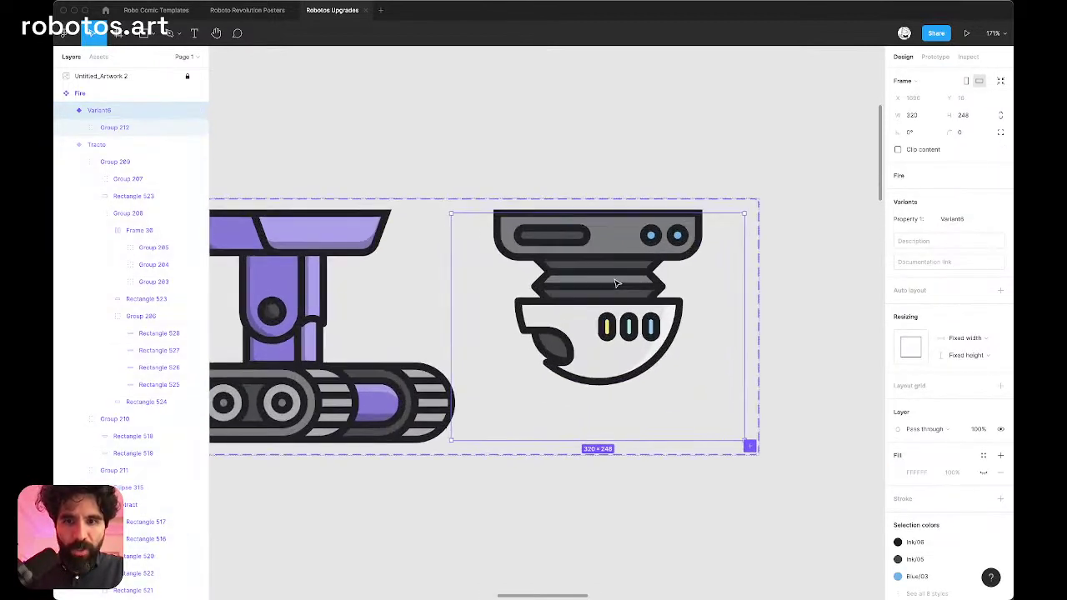
pyautogui.scroll(-3, 570, 358)
pyautogui.scroll(5, 570, 359)
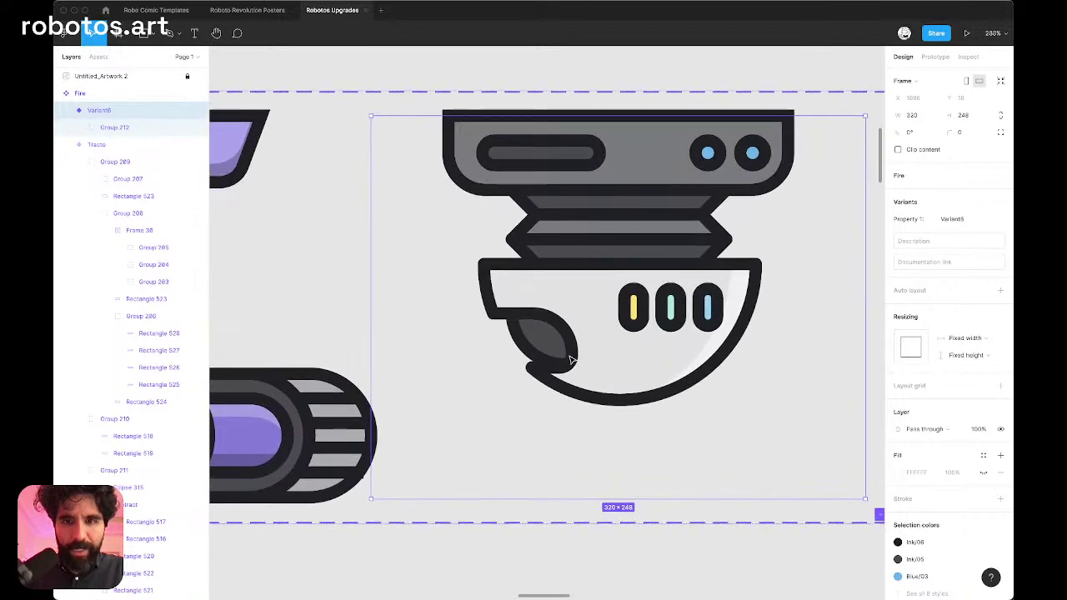
pyautogui.scroll(-9, 570, 358)
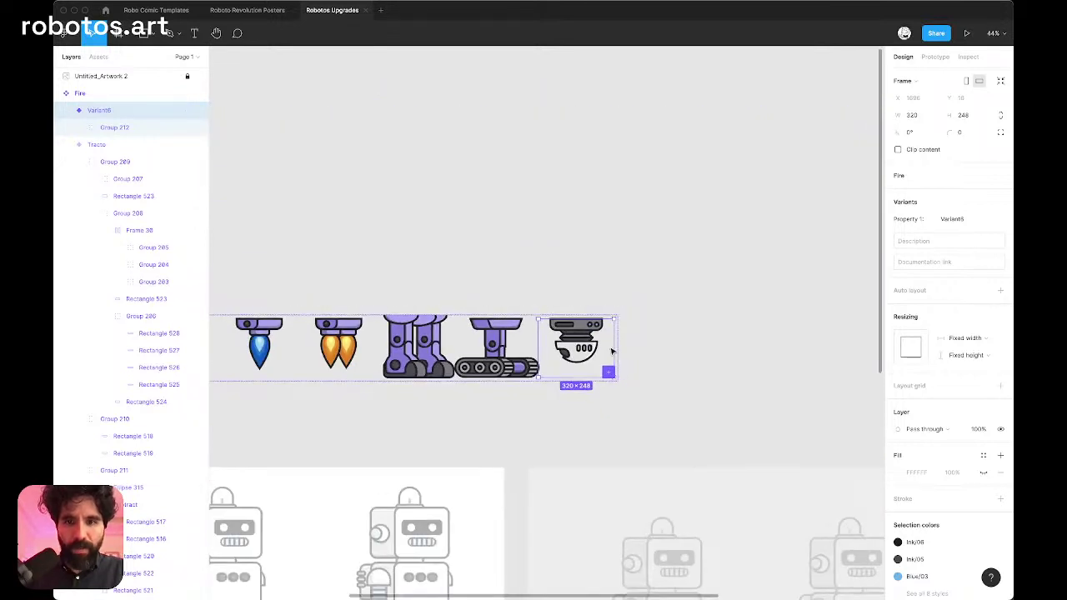
pyautogui.click(964, 223)
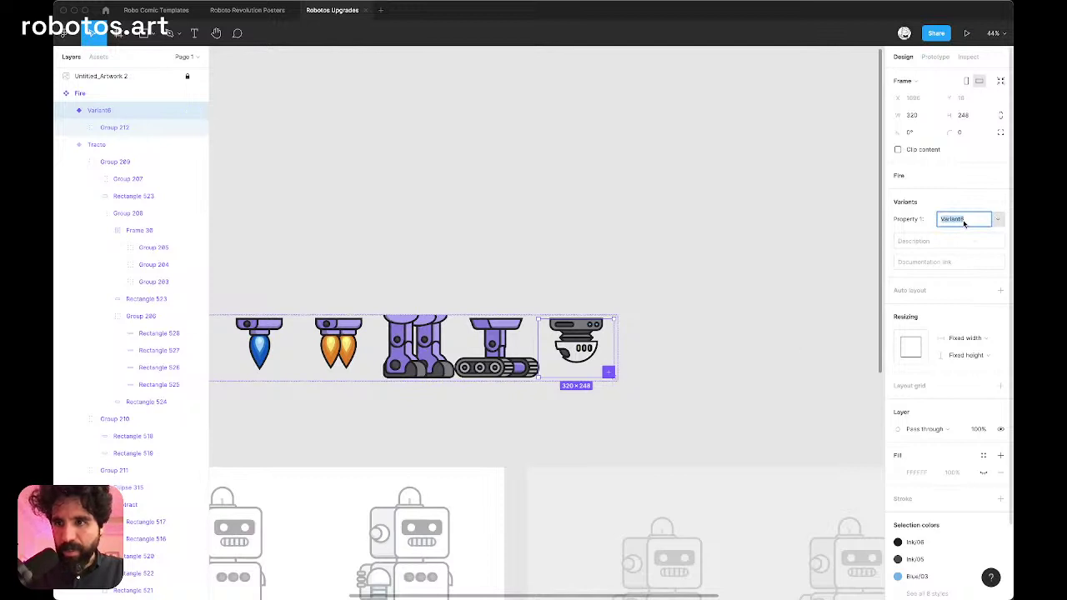
pyautogui.write('Arr')
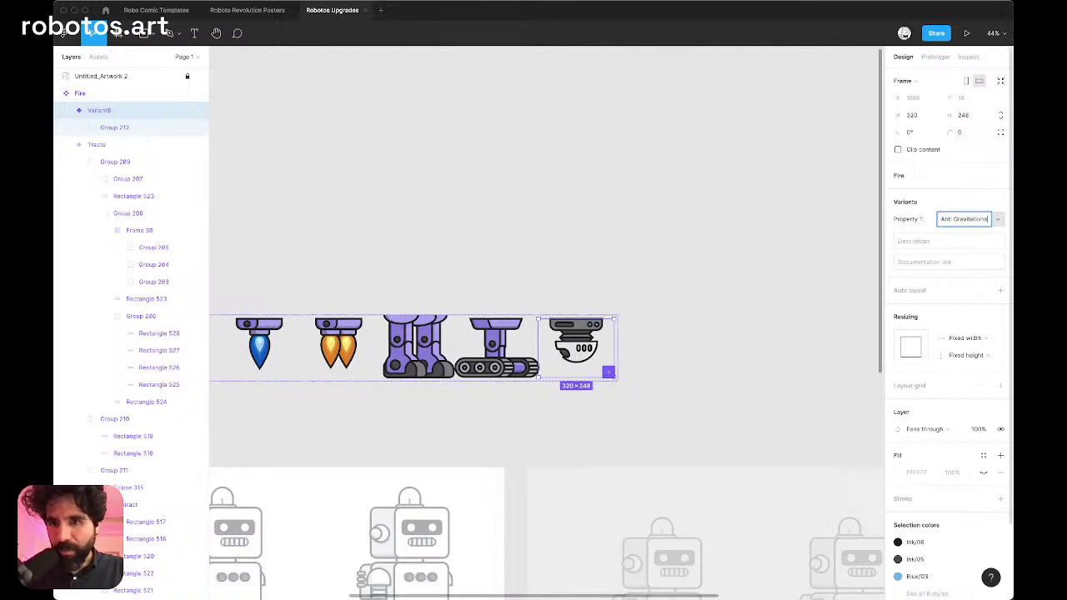
pyautogui.write('i Gravitational Thingy')
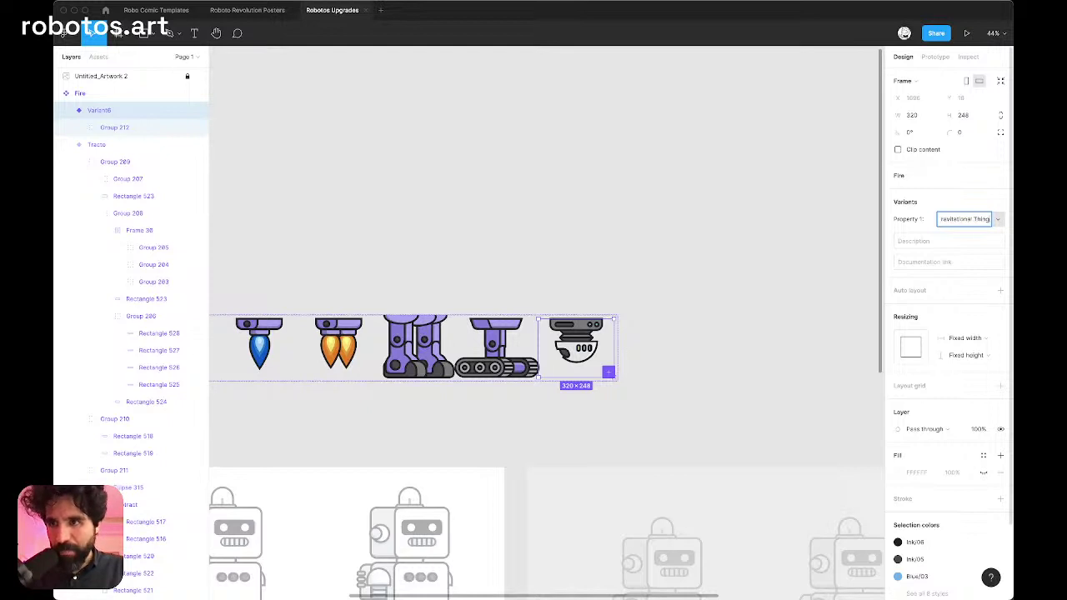
pyautogui.press('Return')
pyautogui.scroll(-5, 682, 257)
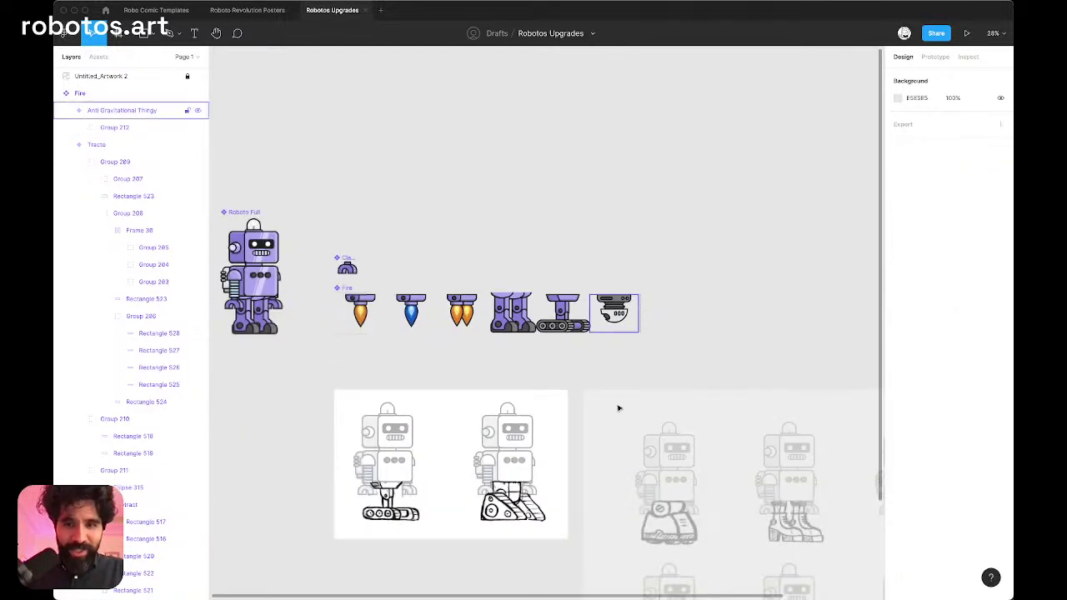
# Step: Place a copy of the full robot component in the empty space beside the end of the Fire variant row
pyautogui.click(608, 431)
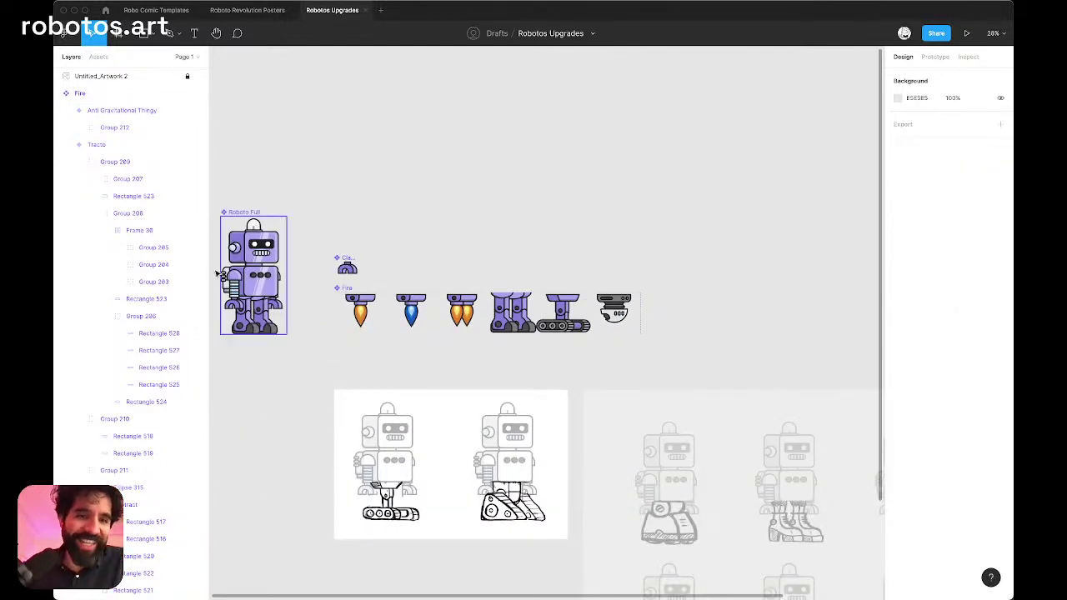
pyautogui.moveTo(251, 279); pyautogui.dragTo(671, 279)
pyautogui.moveTo(564, 232); pyautogui.dragTo(797, 398)
pyautogui.moveTo(510, 258); pyautogui.dragTo(569, 253)
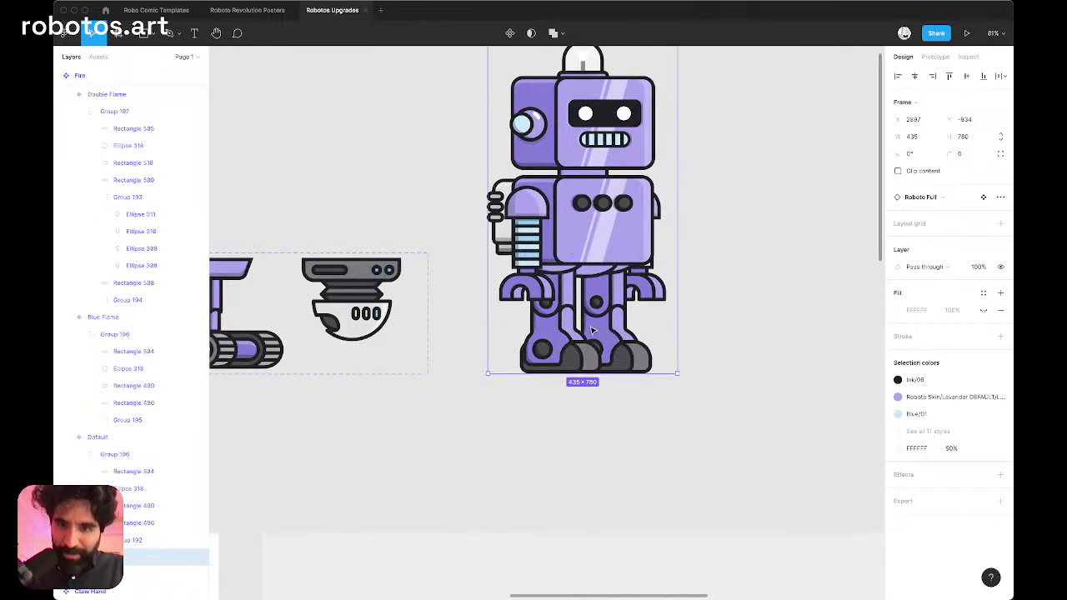
# Step: Switch the nested Fire instance in the copied robot to the Anti Gravitational Thingy variant
pyautogui.doubleClick(581, 355)
pyautogui.click(971, 215)
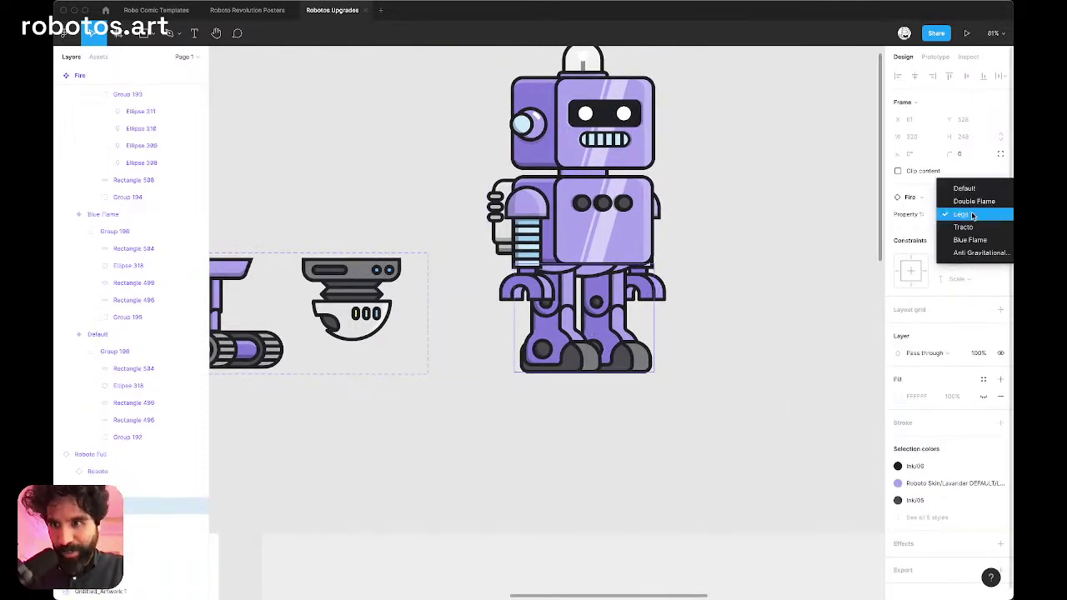
pyautogui.click(975, 253)
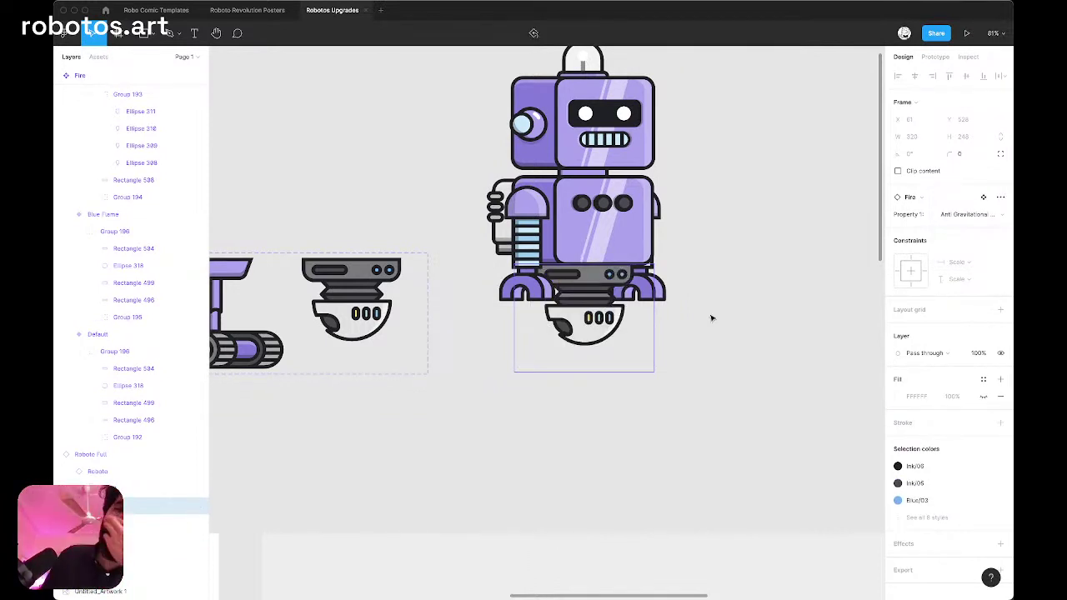
# Step: Fill the top plate of the Anti Gravitational Thingy variant with the darker Roboto Skin/Lavender DEFAULT color style
pyautogui.scroll(-10, 711, 318)
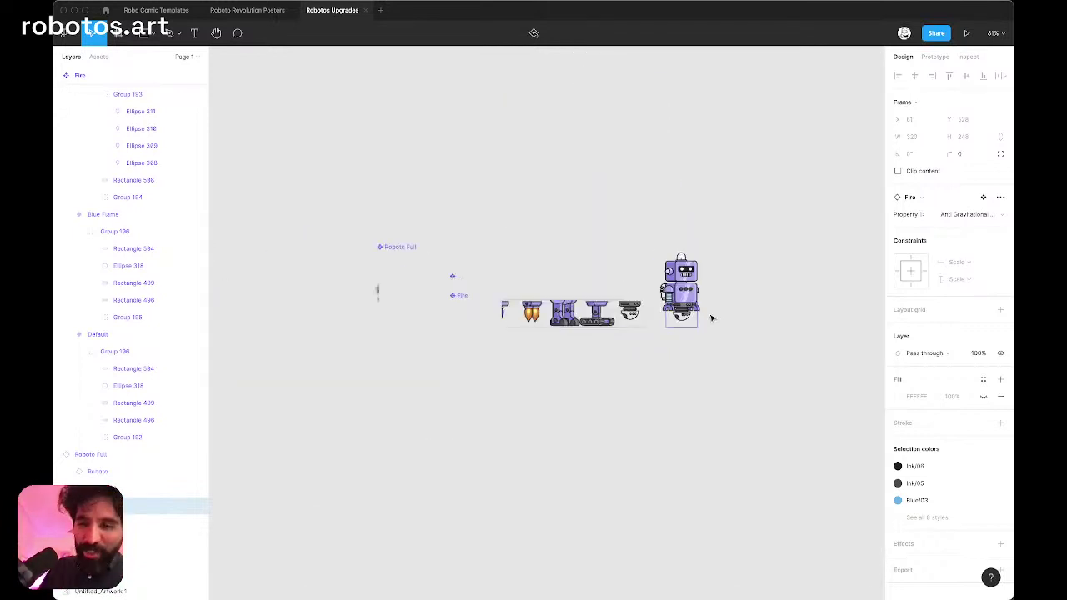
pyautogui.scroll(3, 709, 315)
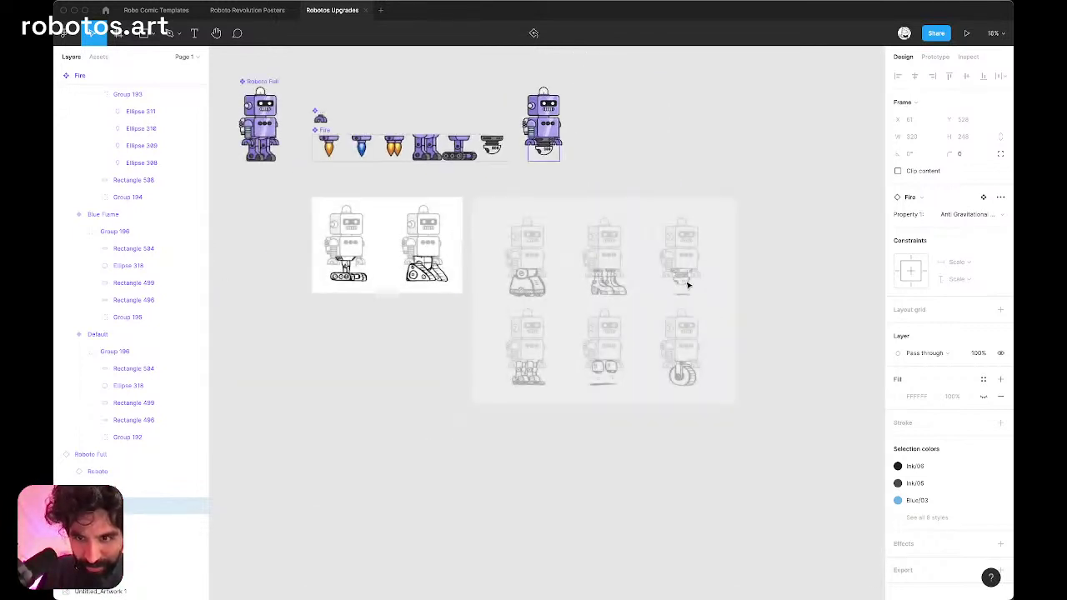
pyautogui.scroll(8, 687, 283)
pyautogui.scroll(-8, 687, 283)
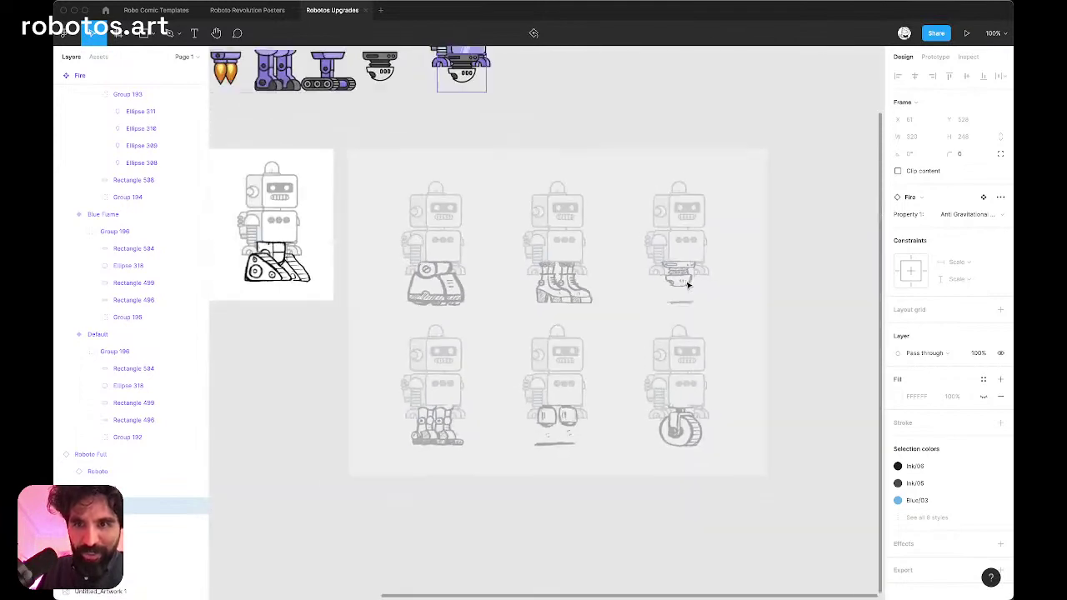
pyautogui.scroll(5, 698, 214)
pyautogui.scroll(5, 698, 215)
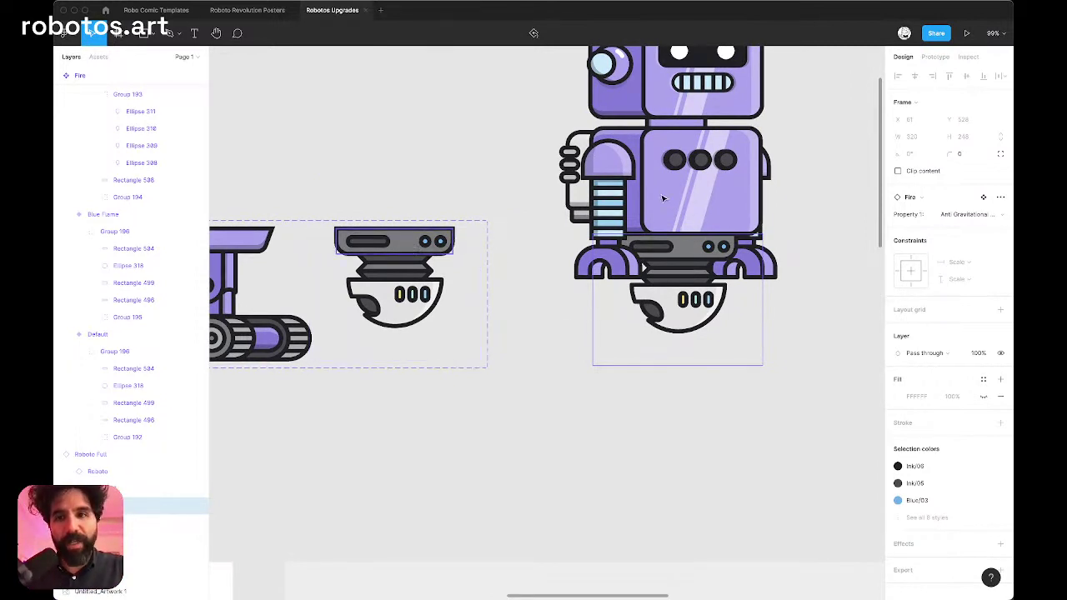
pyautogui.click(393, 241)
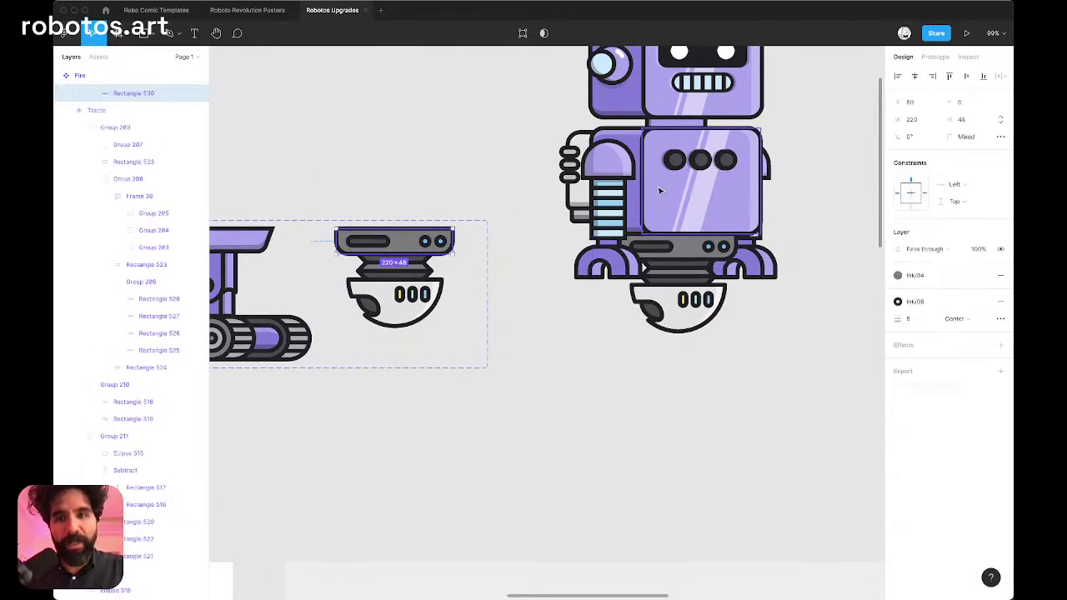
pyautogui.click(950, 279)
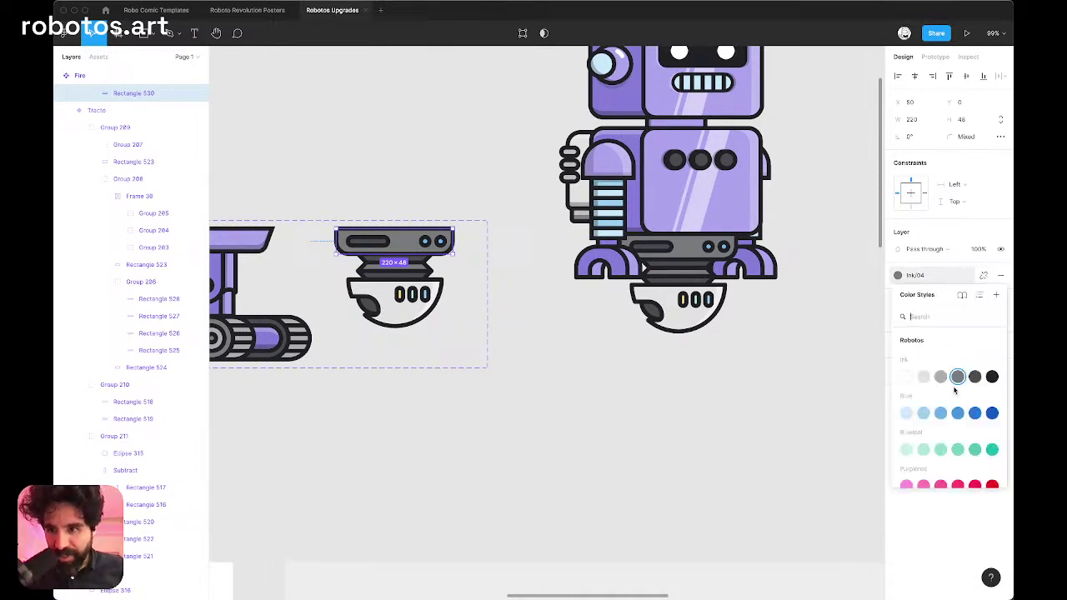
pyautogui.scroll(-5, 954, 387)
pyautogui.scroll(-3, 955, 389)
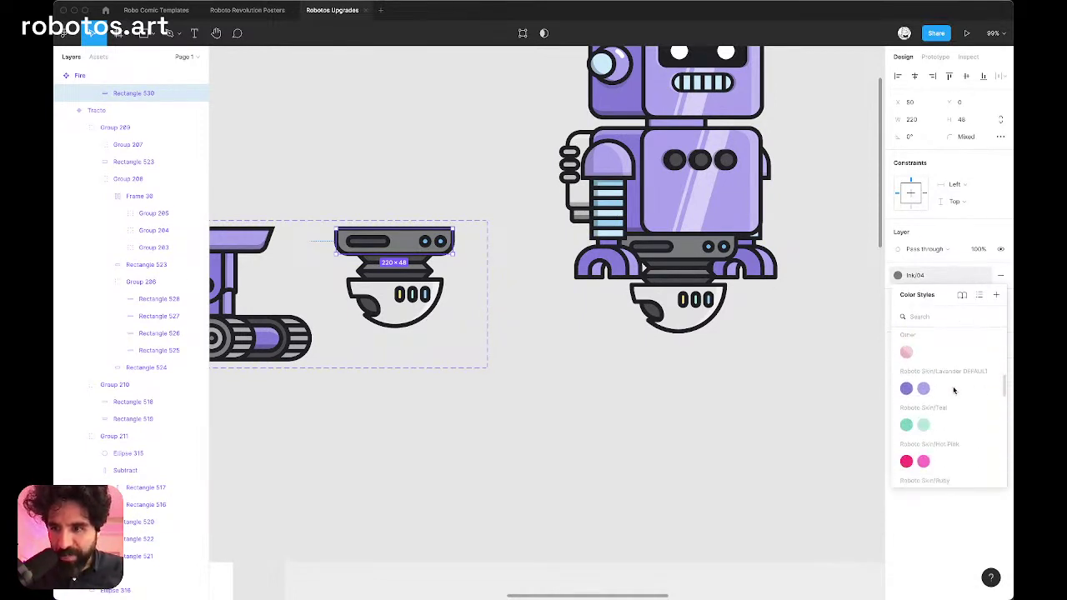
pyautogui.click(908, 387)
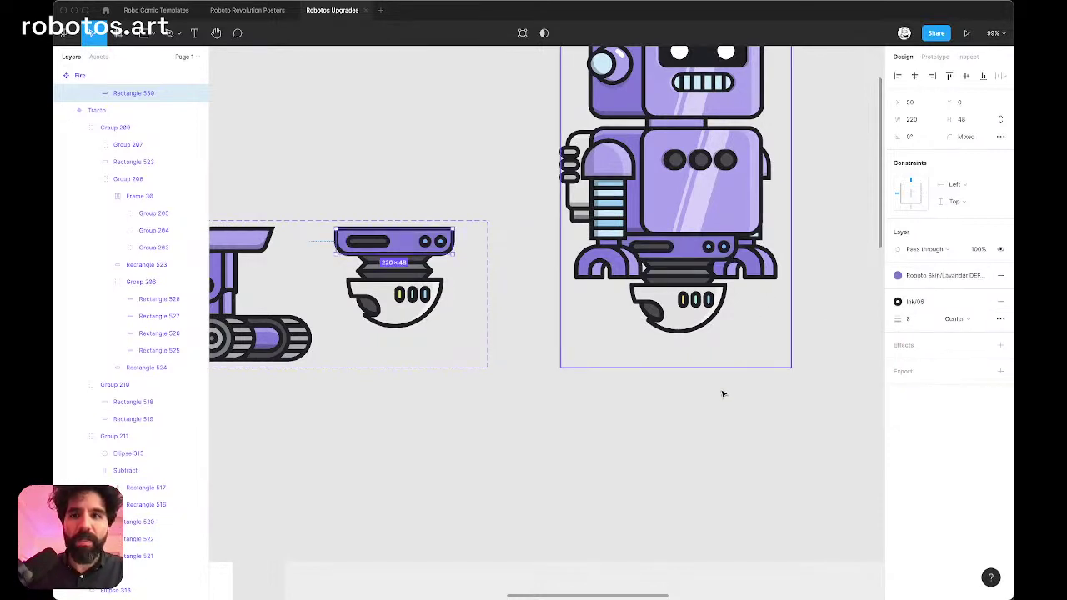
# Step: Fill both small circles on the top plate with the Sun/02 color style
pyautogui.click(442, 242)
pyautogui.keyDown('shift'); pyautogui.click(426, 242); pyautogui.keyUp('shift')
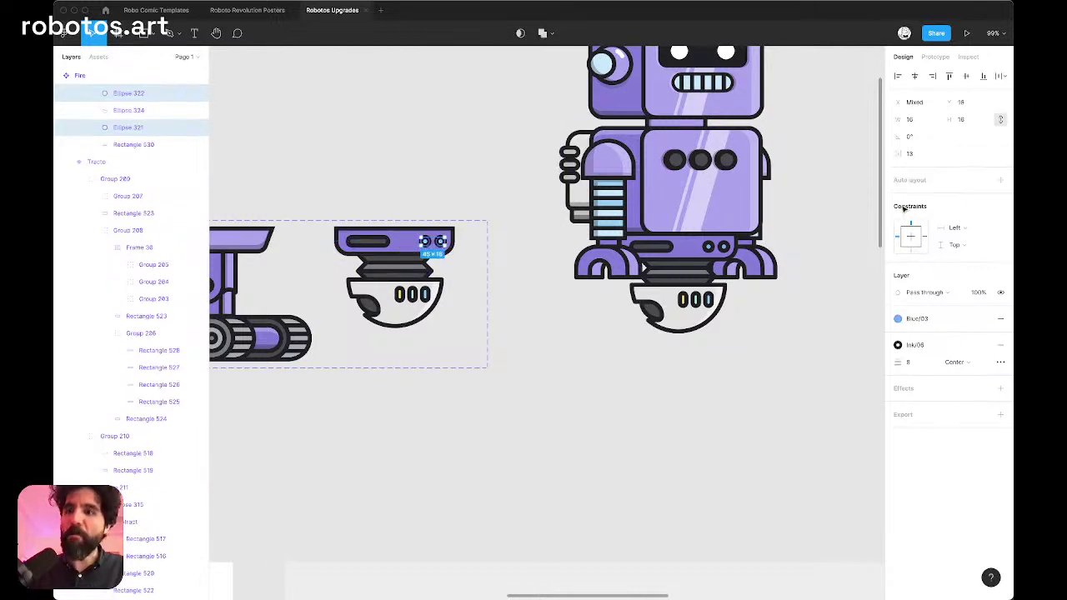
pyautogui.click(926, 323)
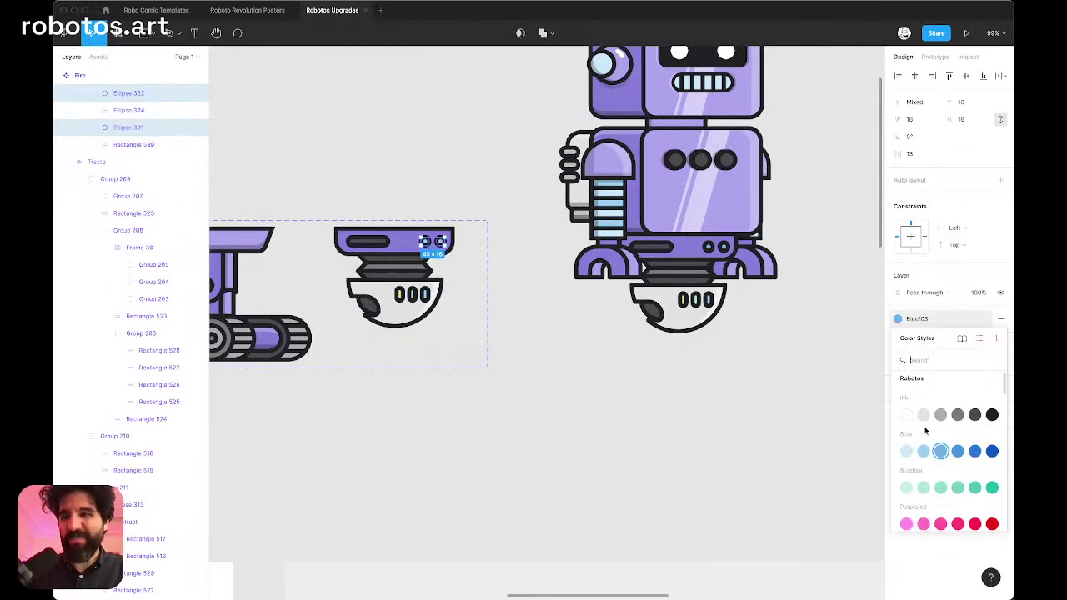
pyautogui.scroll(-5, 934, 442)
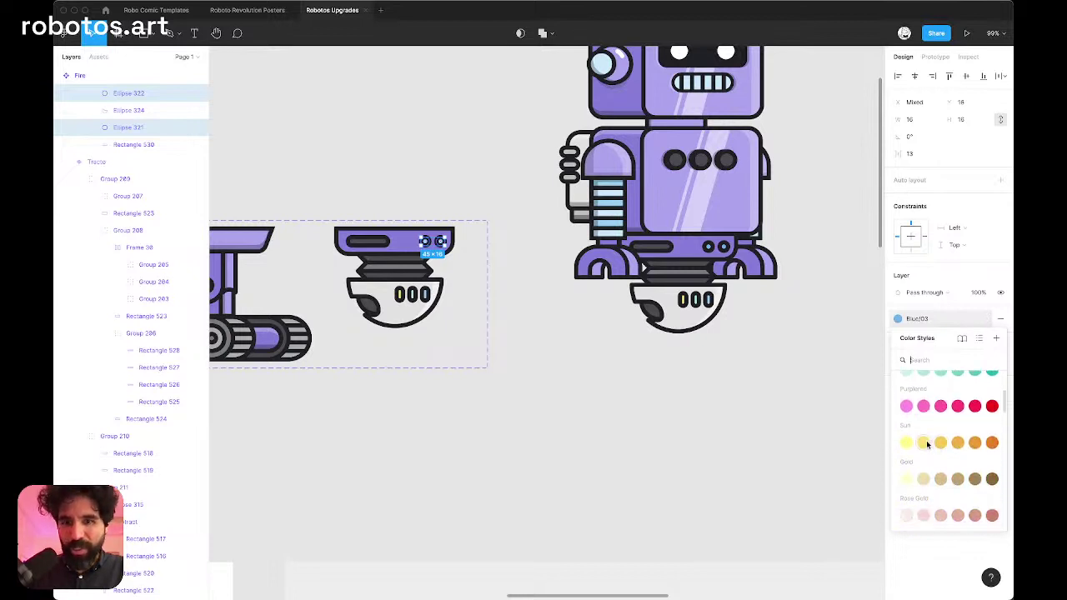
pyautogui.click(925, 442)
pyautogui.click(509, 299)
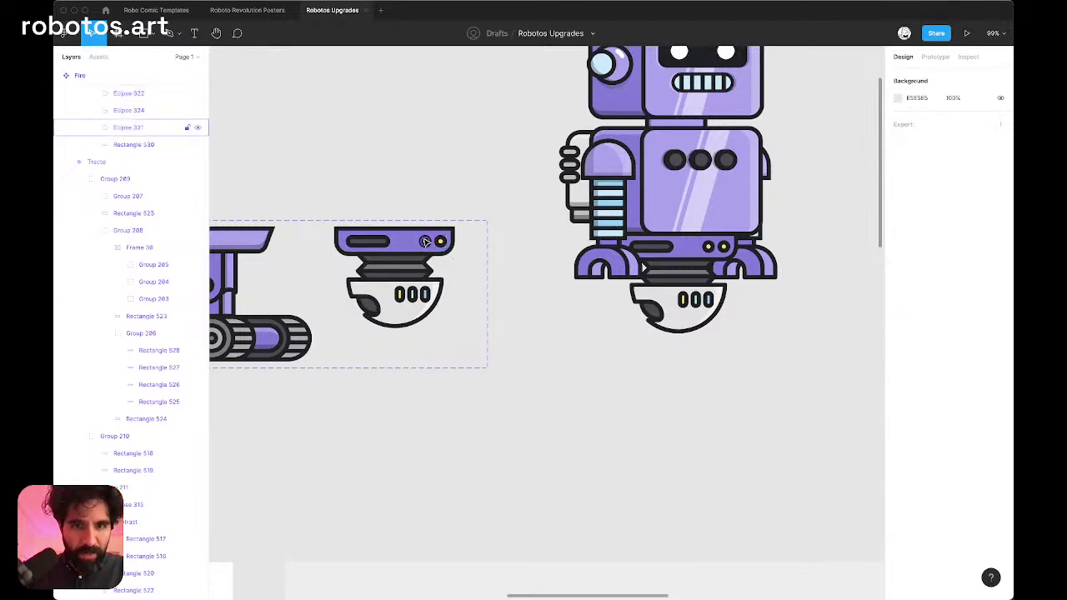
pyautogui.click(127, 126)
pyautogui.click(898, 275)
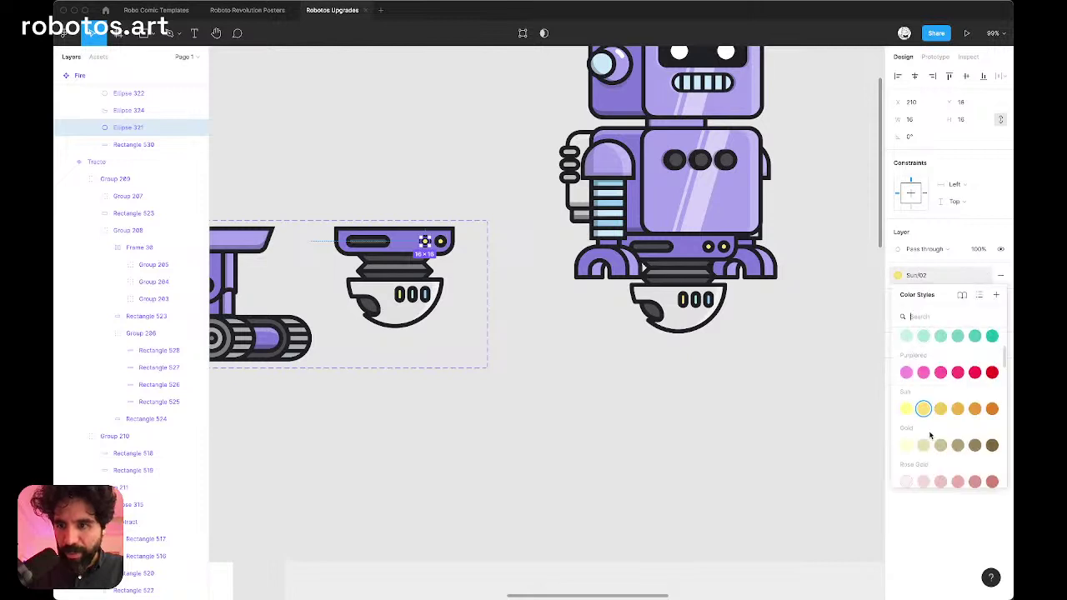
pyautogui.scroll(3, 937, 450)
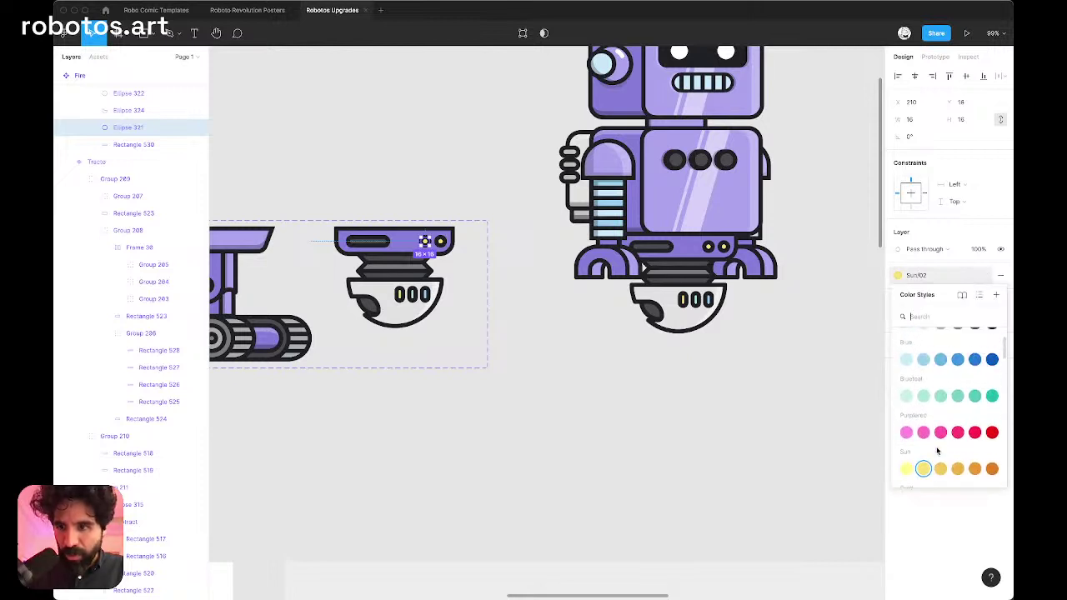
pyautogui.click(605, 393)
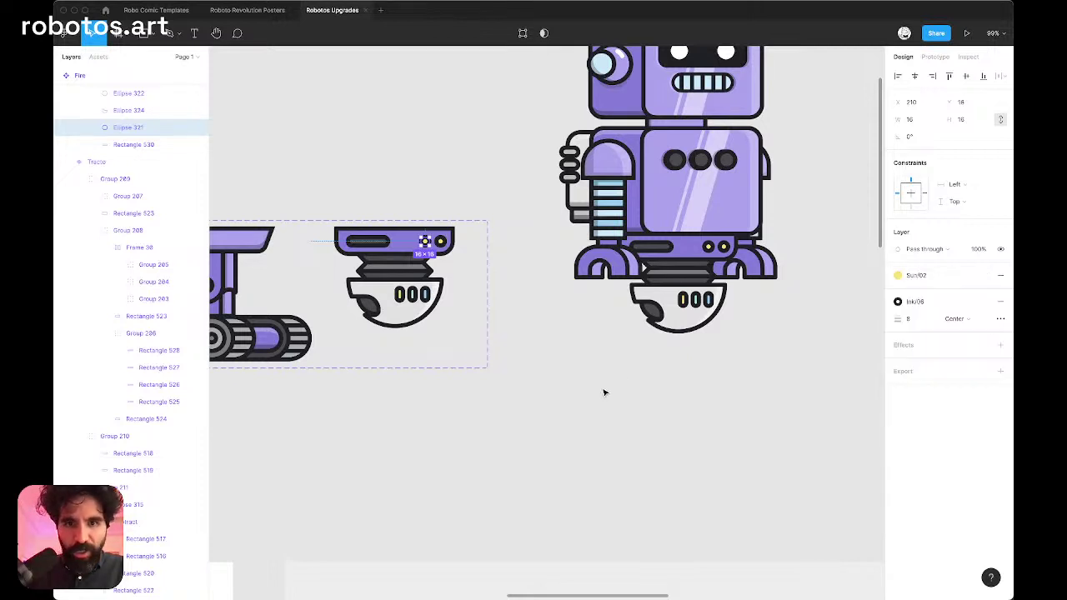
pyautogui.click(537, 309)
# Step: Try shifting the top plate to X 58 and narrowing it to a width of 204
pyautogui.scroll(2, 533, 302)
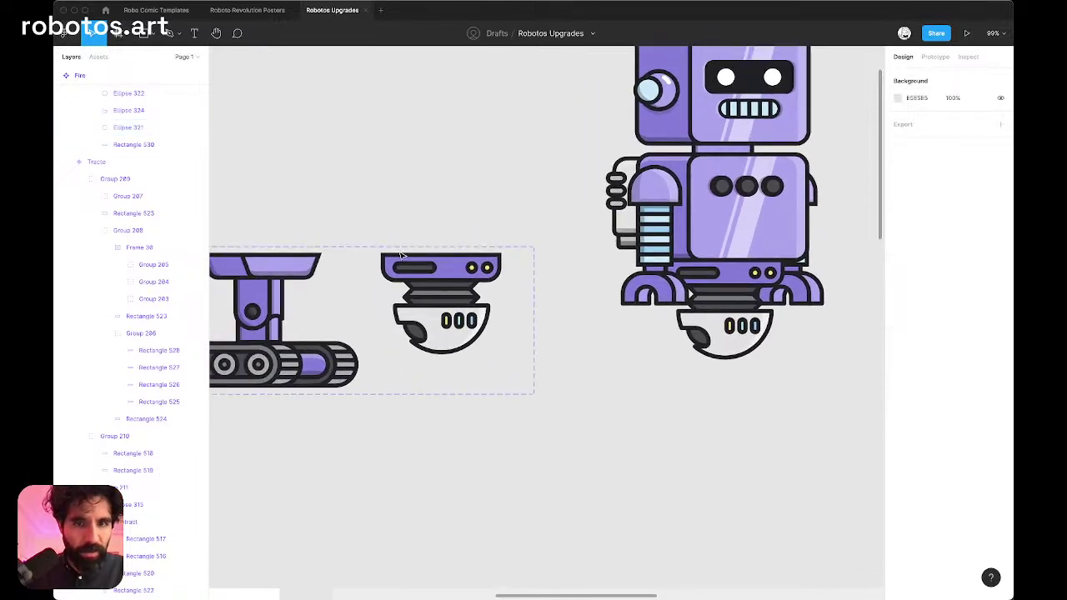
pyautogui.scroll(5, 533, 302)
pyautogui.scroll(-1, 401, 256)
pyautogui.scroll(-6, 467, 312)
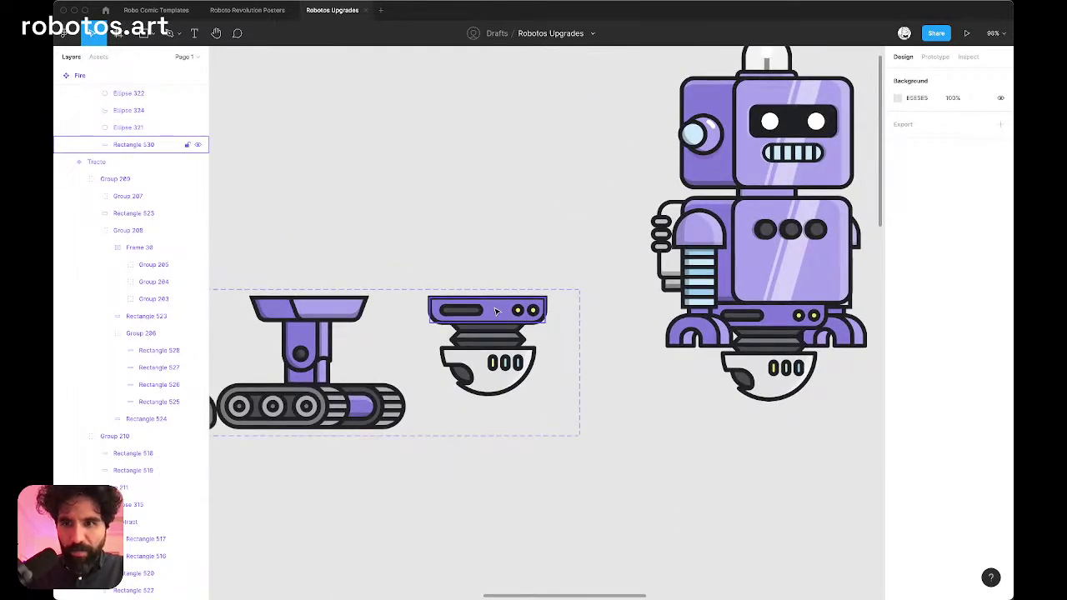
pyautogui.click(497, 311)
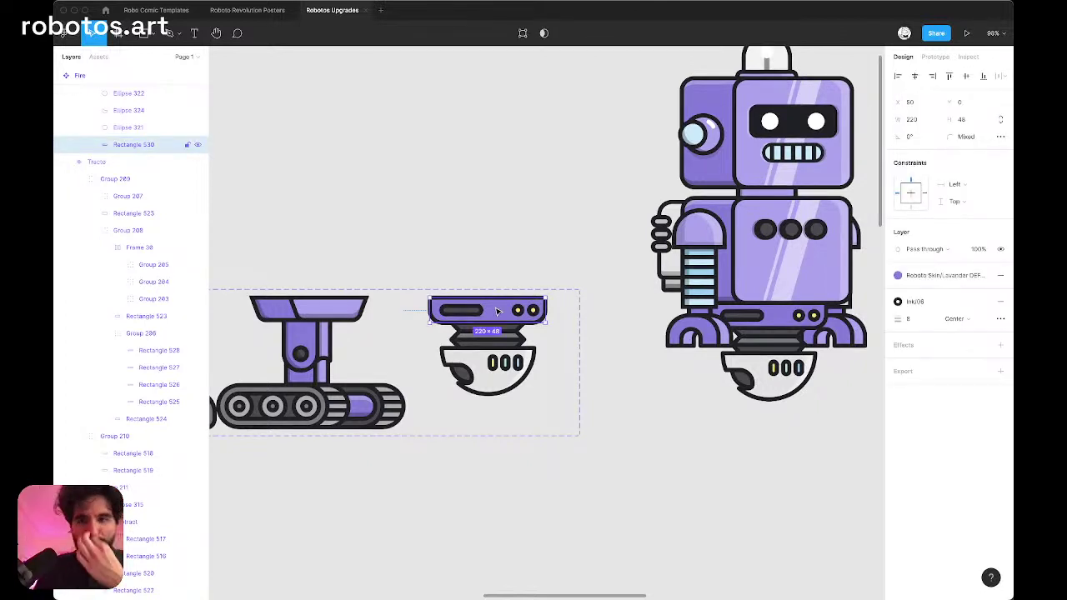
pyautogui.hotkey('shift', 'Right')
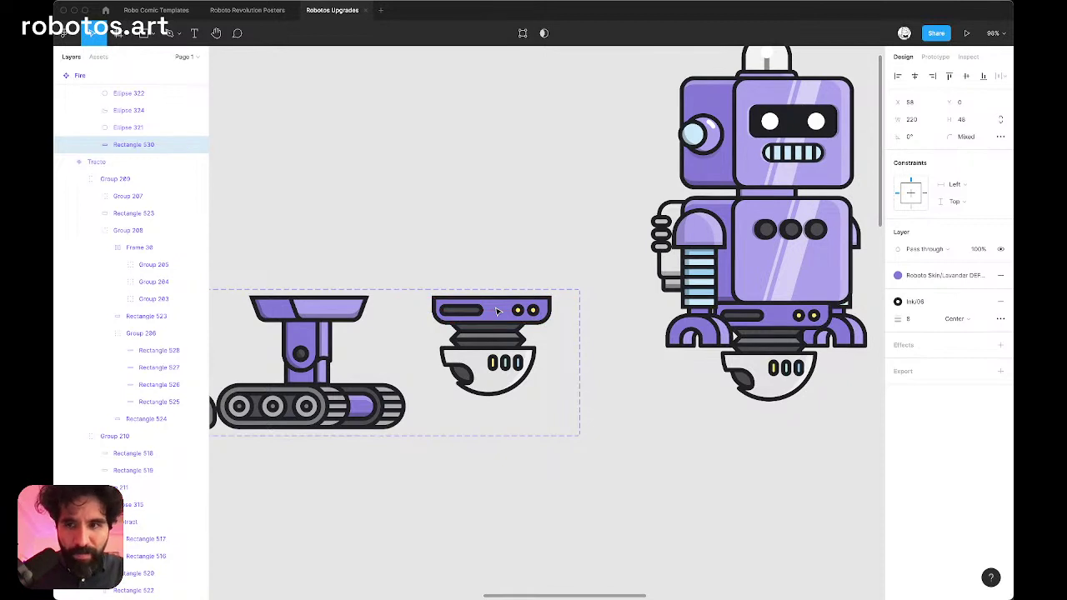
pyautogui.press('shift+super+Left')
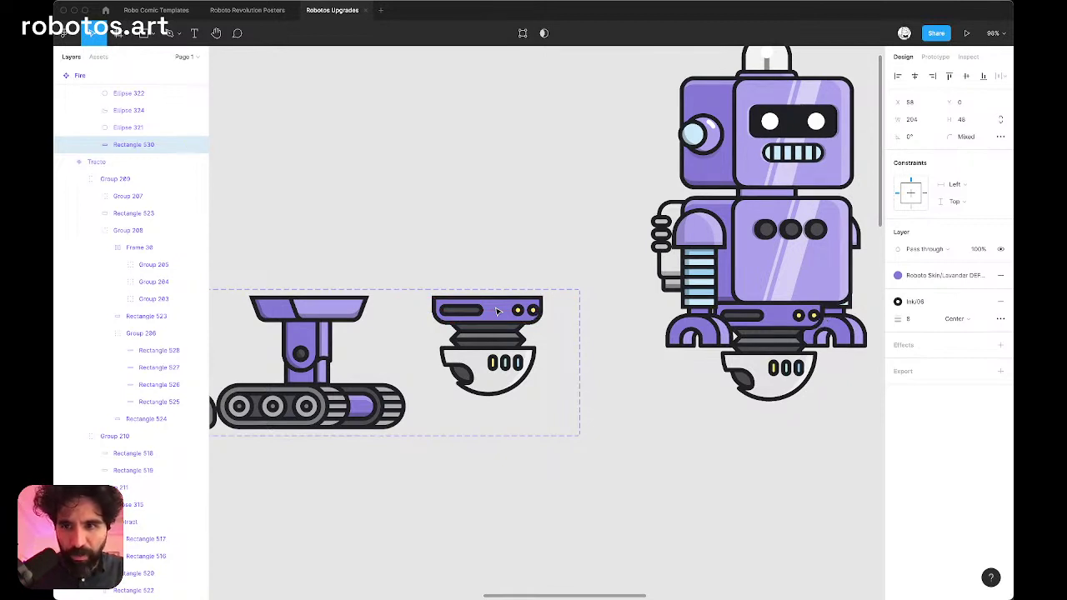
pyautogui.press('shift+super+Left')
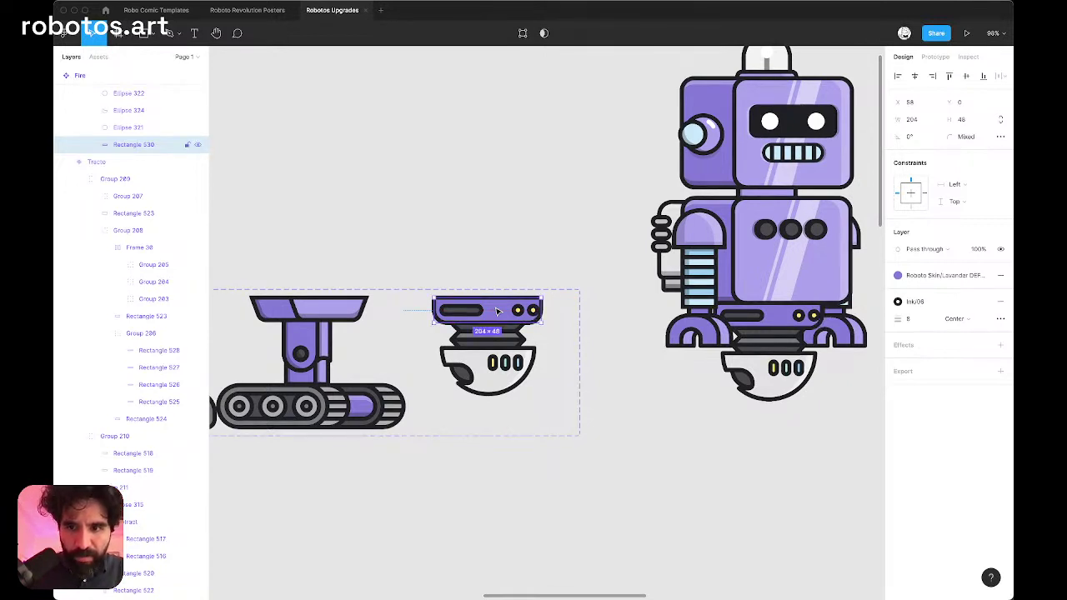
# Step: Undo the top plate's shift and narrowing
pyautogui.press('super+z')
pyautogui.press('super+z')
pyautogui.press('super+z')
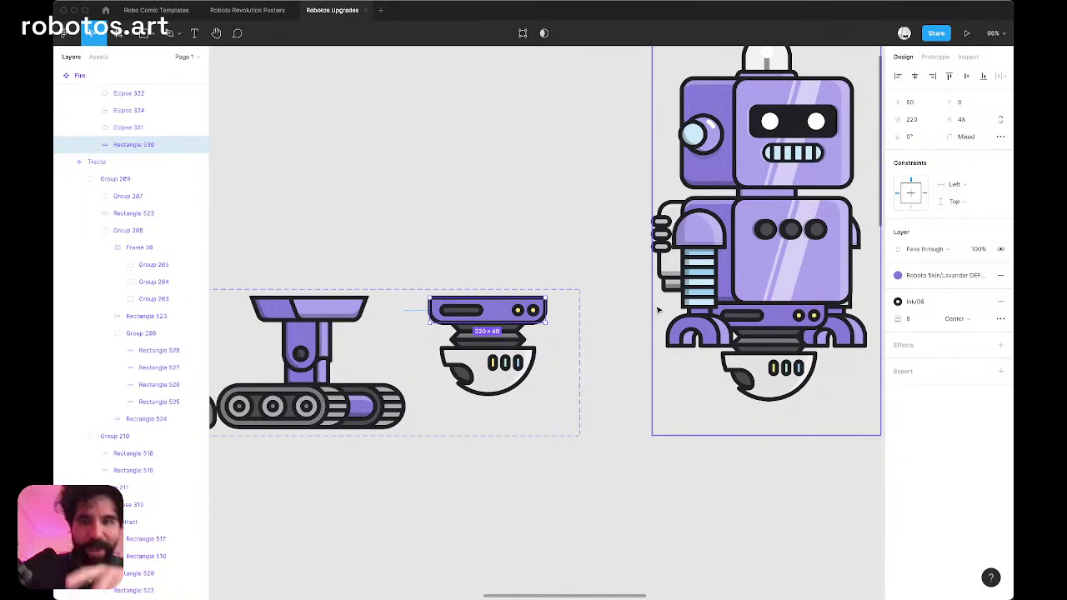
# Step: Apply the Sides effect style to the top plate, detach it, and remove its drop shadow
pyautogui.scroll(3, 504, 288)
pyautogui.hscroll(3, 503, 286)
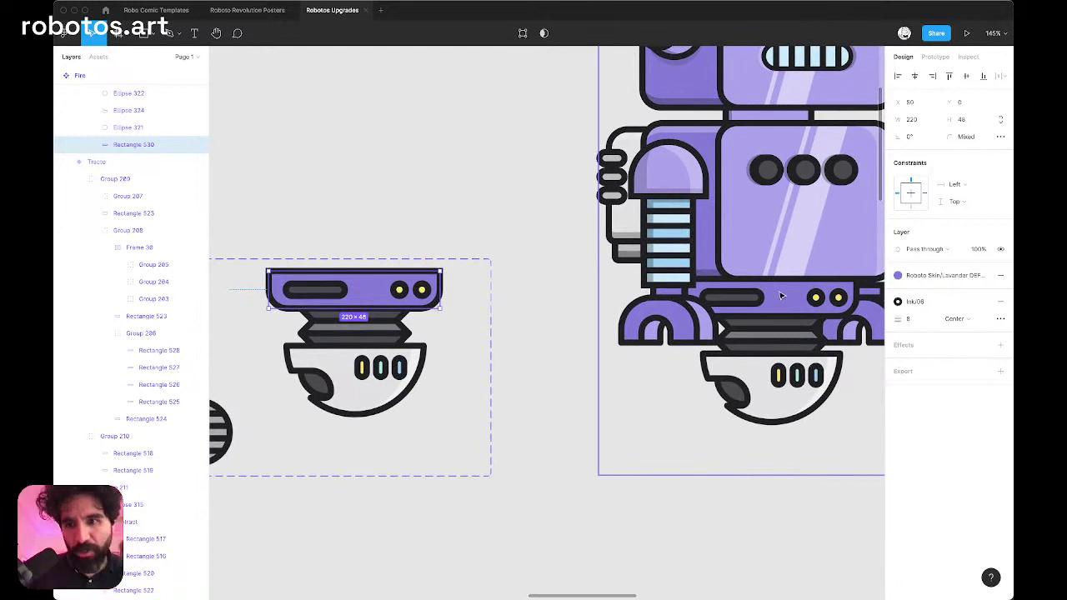
pyautogui.hscroll(2, 782, 297)
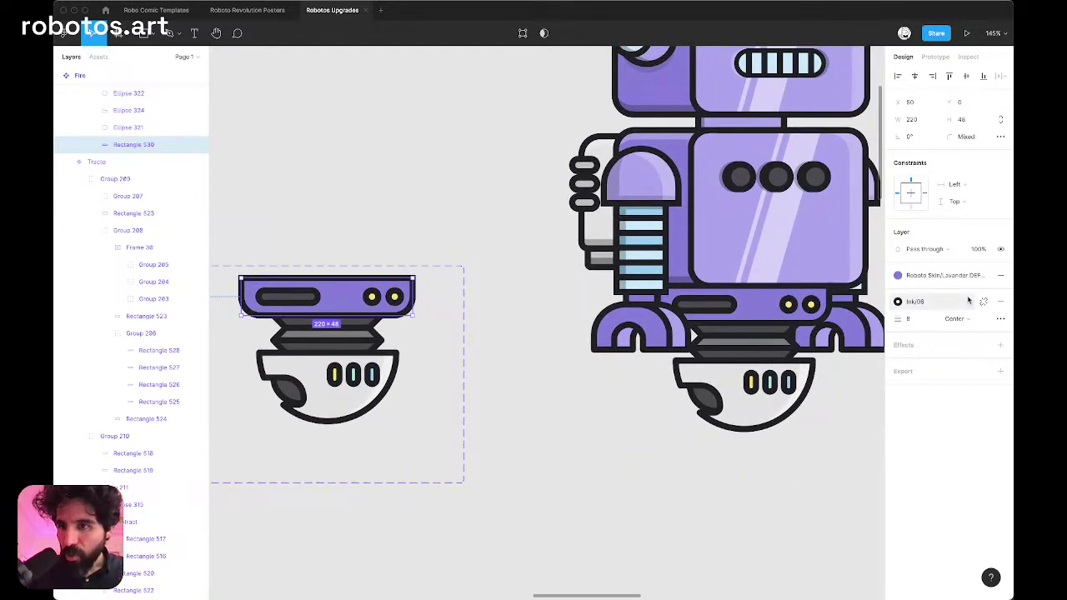
pyautogui.click(982, 345)
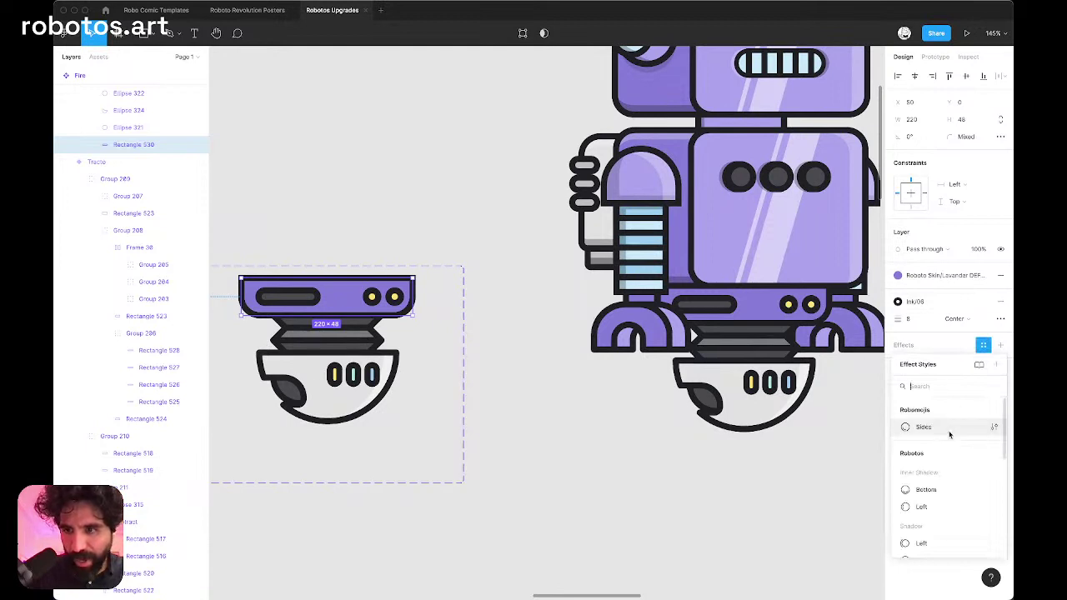
pyautogui.click(949, 429)
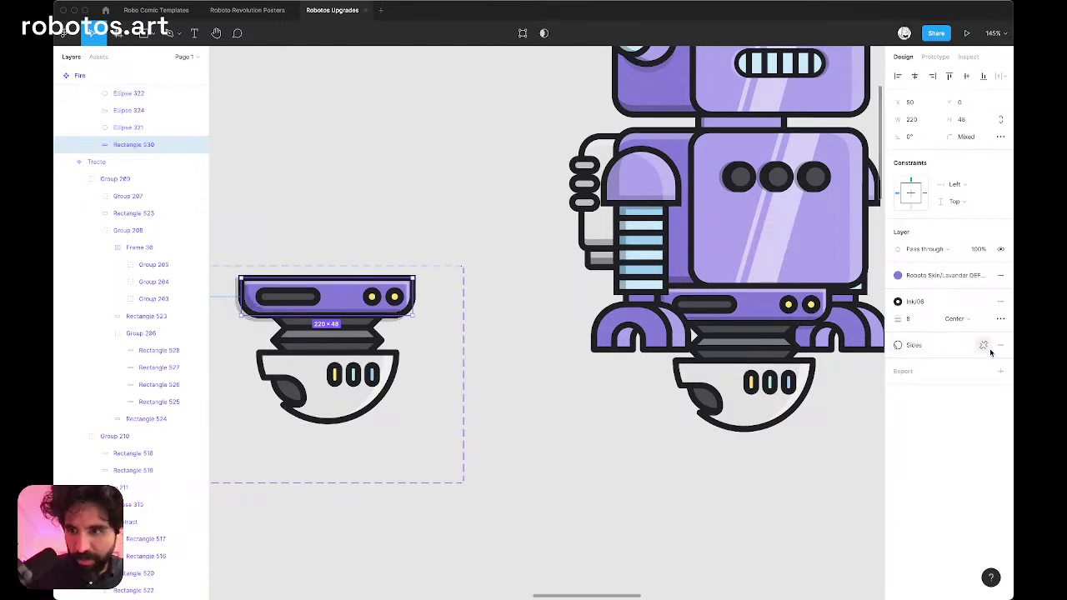
pyautogui.click(983, 345)
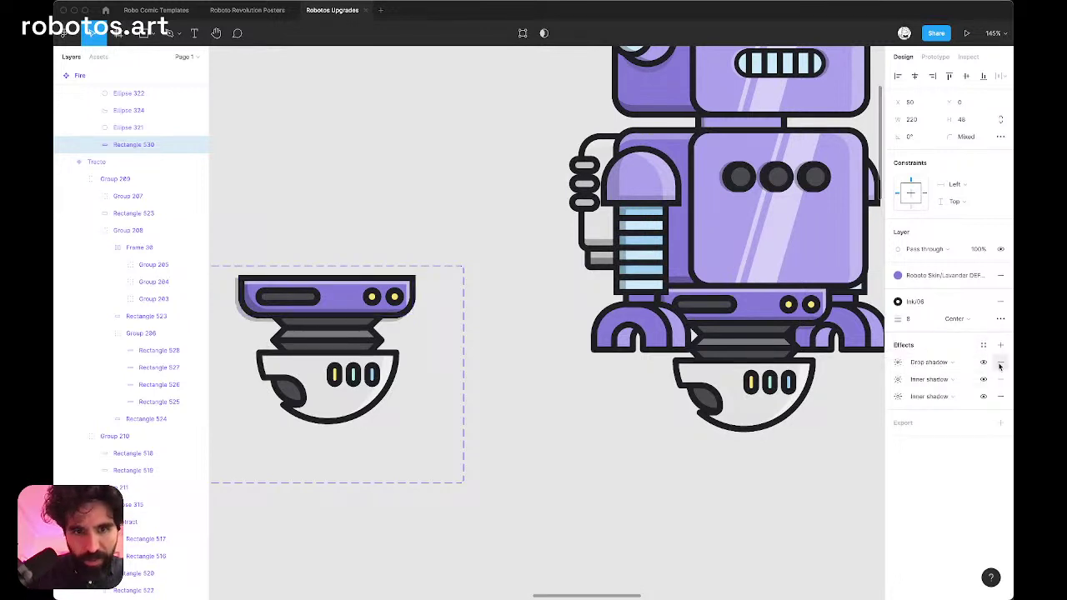
pyautogui.click(999, 365)
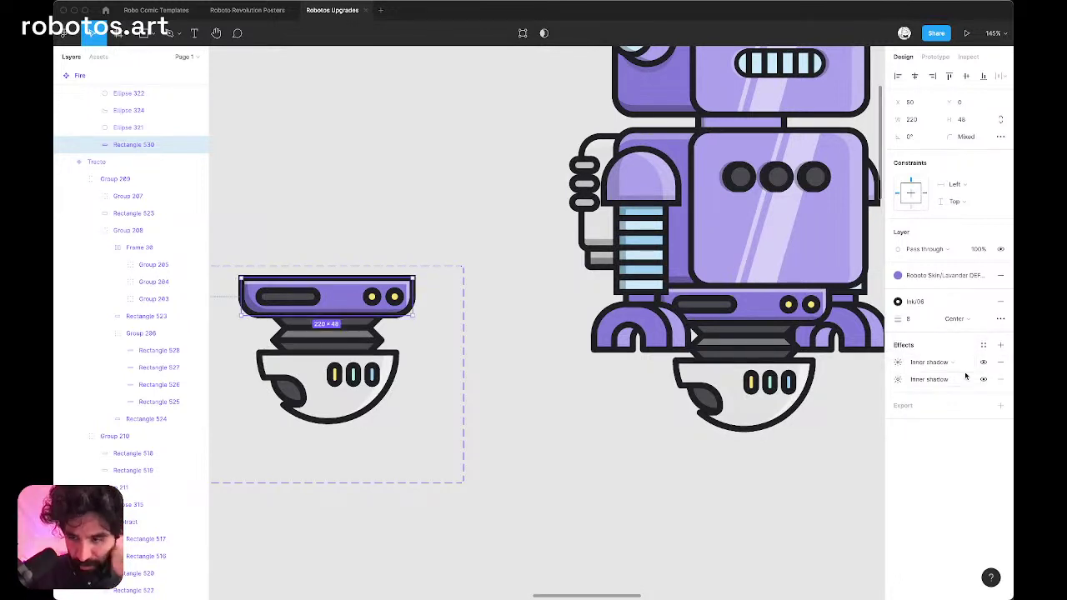
# Step: Hide the first of the top plate's two inner shadows, the white one at 50% opacity
pyautogui.click(898, 362)
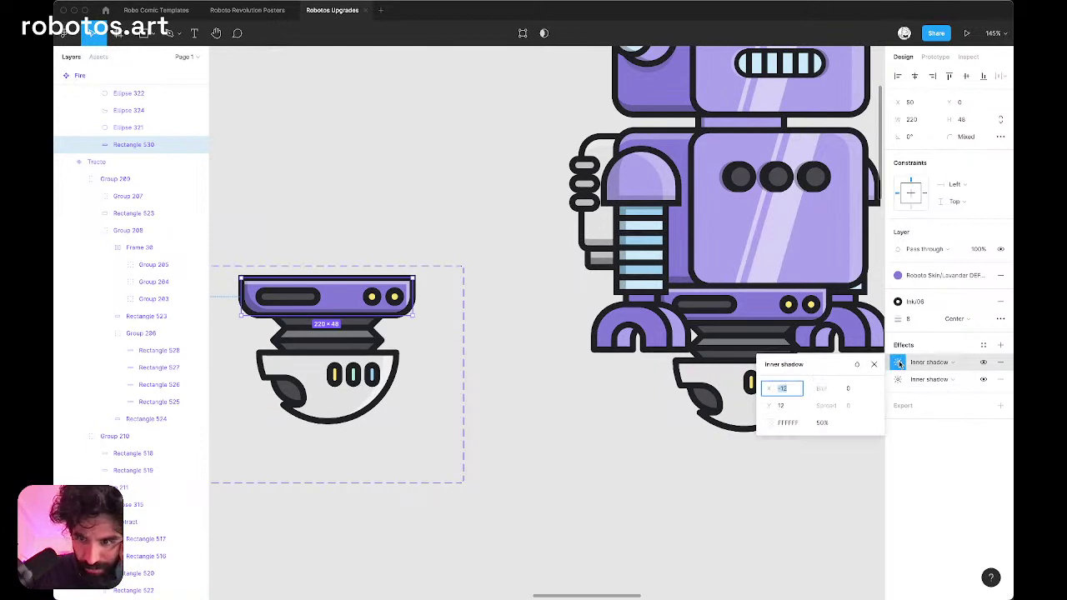
pyautogui.click(898, 363)
pyautogui.click(982, 362)
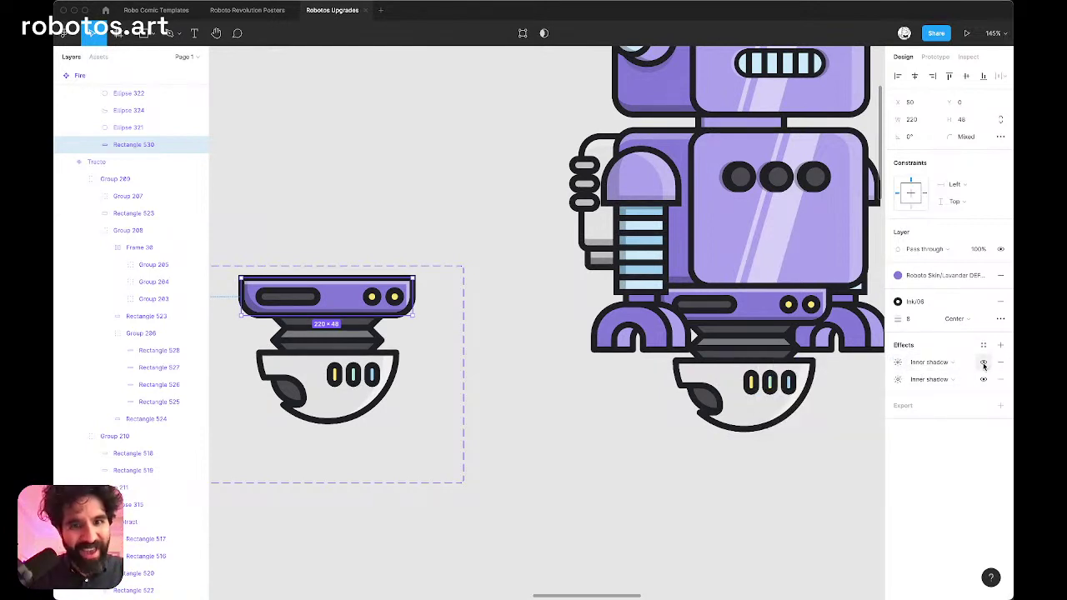
pyautogui.click(983, 364)
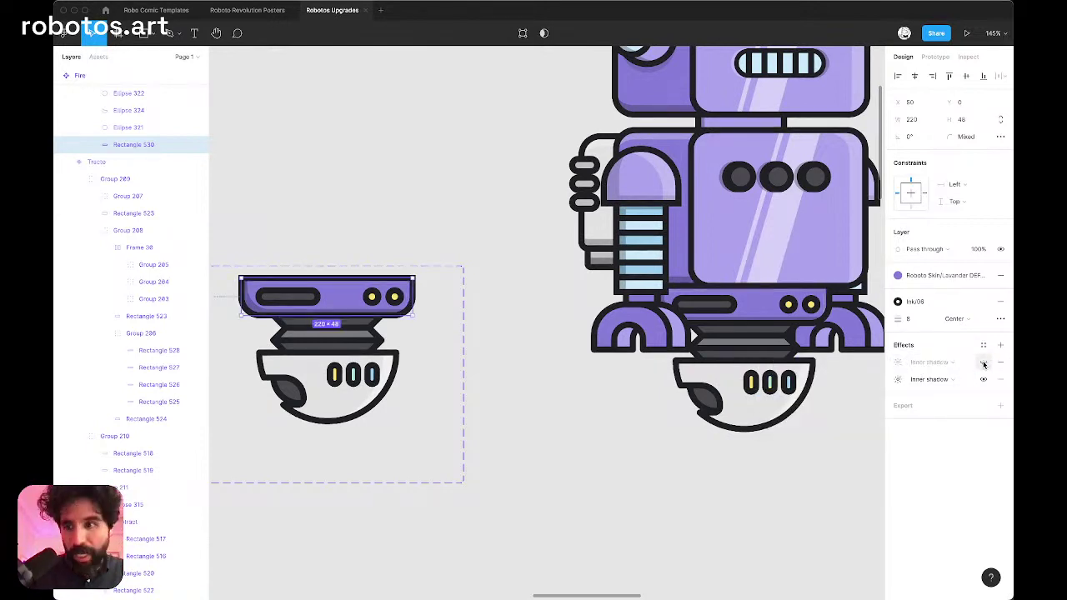
# Step: Set the top plate's white 50% inner shadow offset to X -28 and Y 0
pyautogui.click(897, 363)
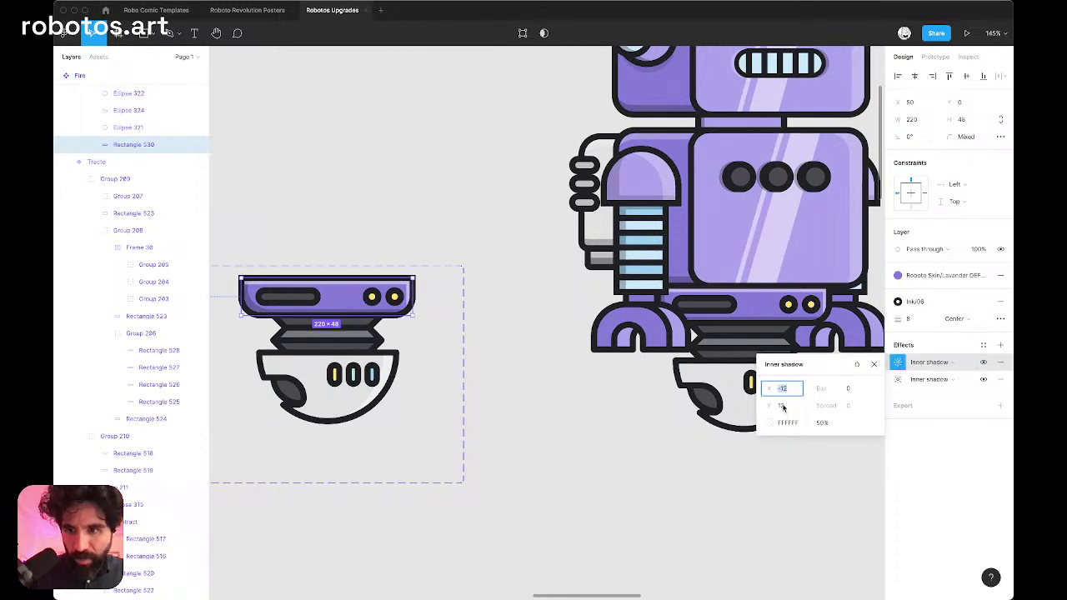
pyautogui.click(785, 406)
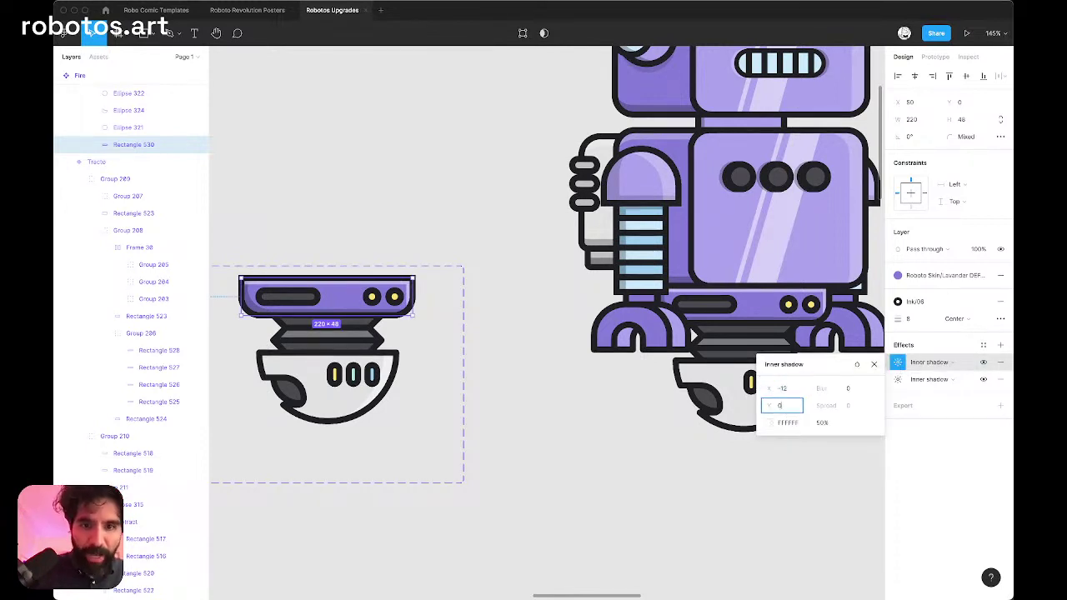
pyautogui.write('0')
pyautogui.click(788, 389)
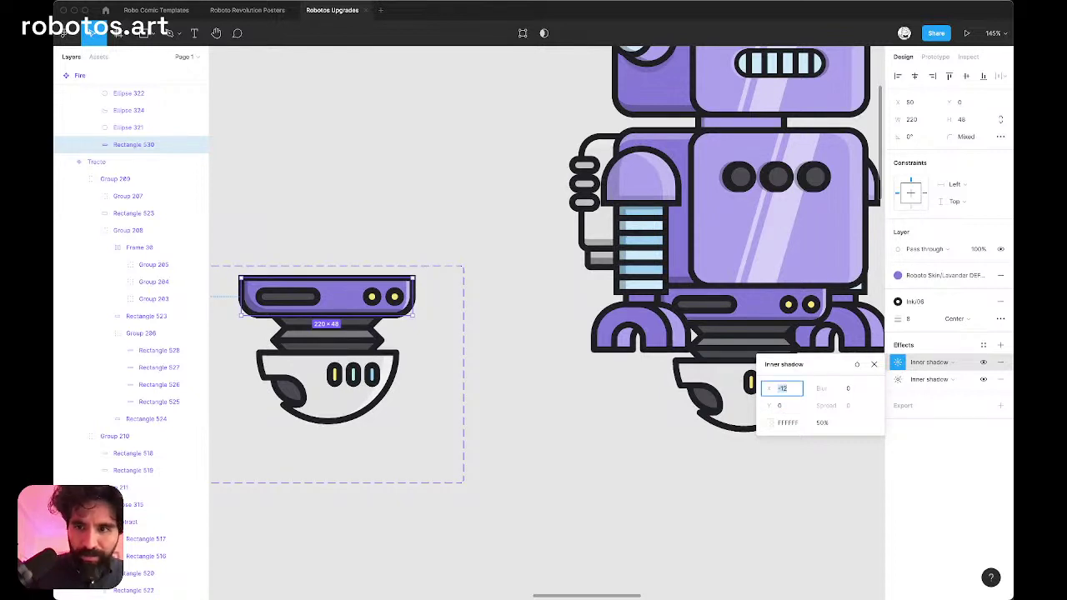
pyautogui.write('-20')
pyautogui.press('Return')
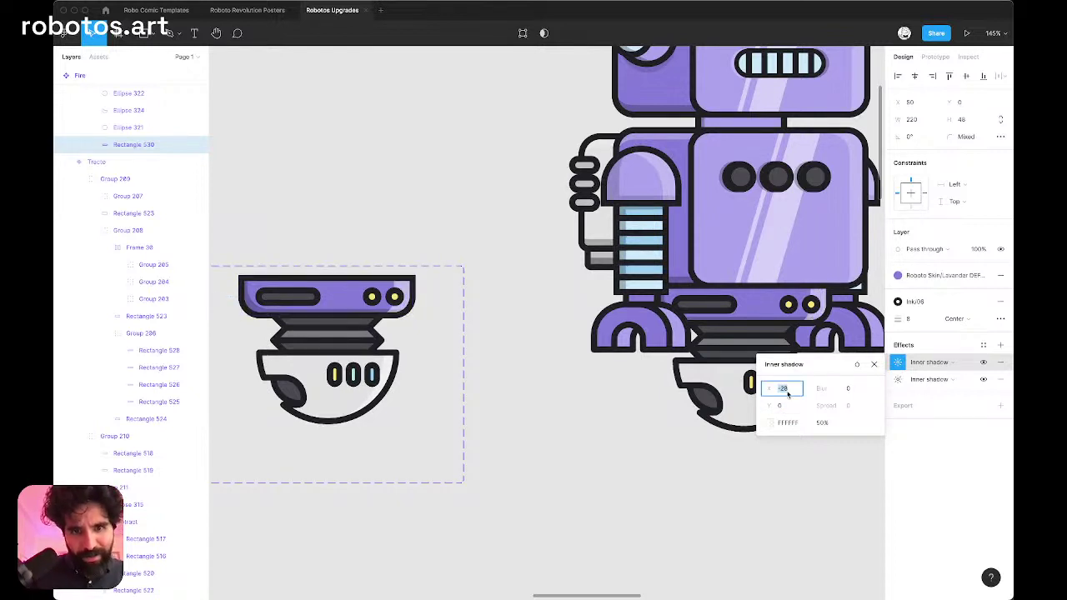
# Step: Set the top plate's black 25% inner shadow offset to X 36 and Y 0, and deselect the plate
pyautogui.click(898, 379)
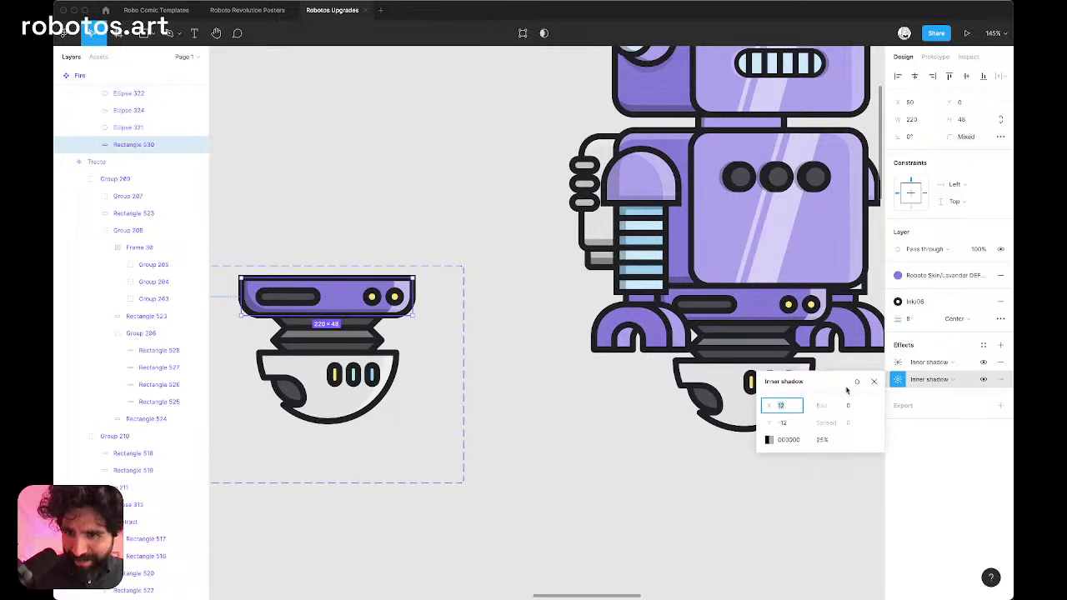
pyautogui.click(792, 429)
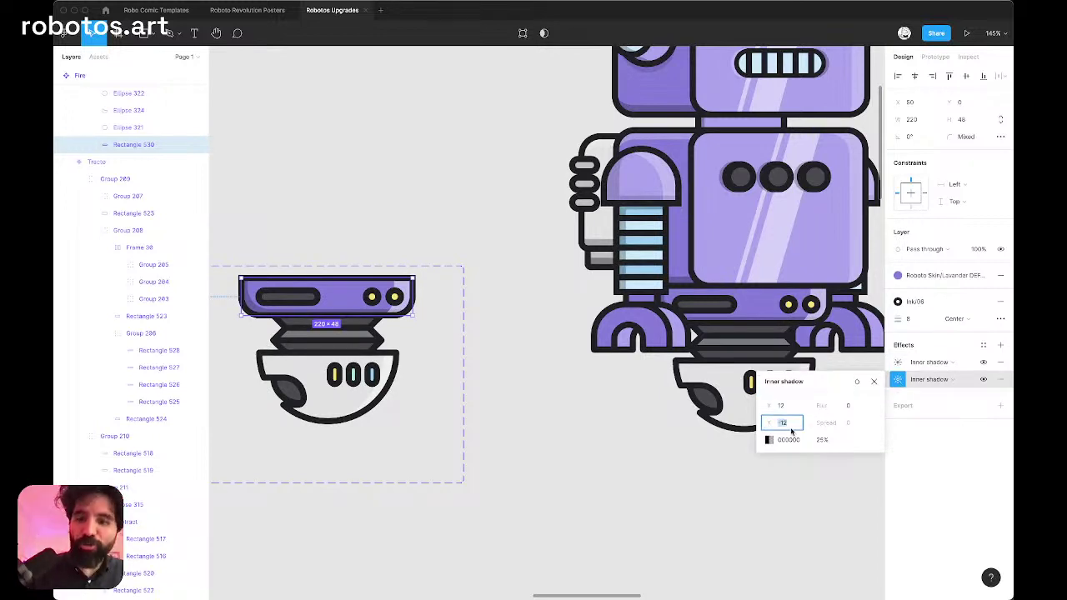
pyautogui.write('0')
pyautogui.press('Return')
pyautogui.click(796, 412)
pyautogui.write('28')
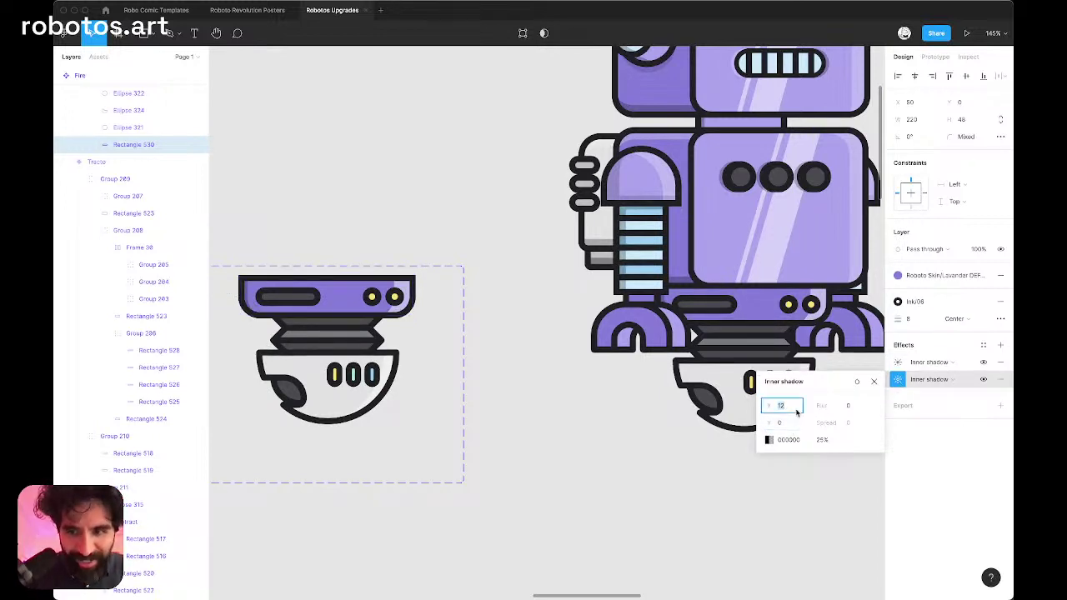
pyautogui.press('Return')
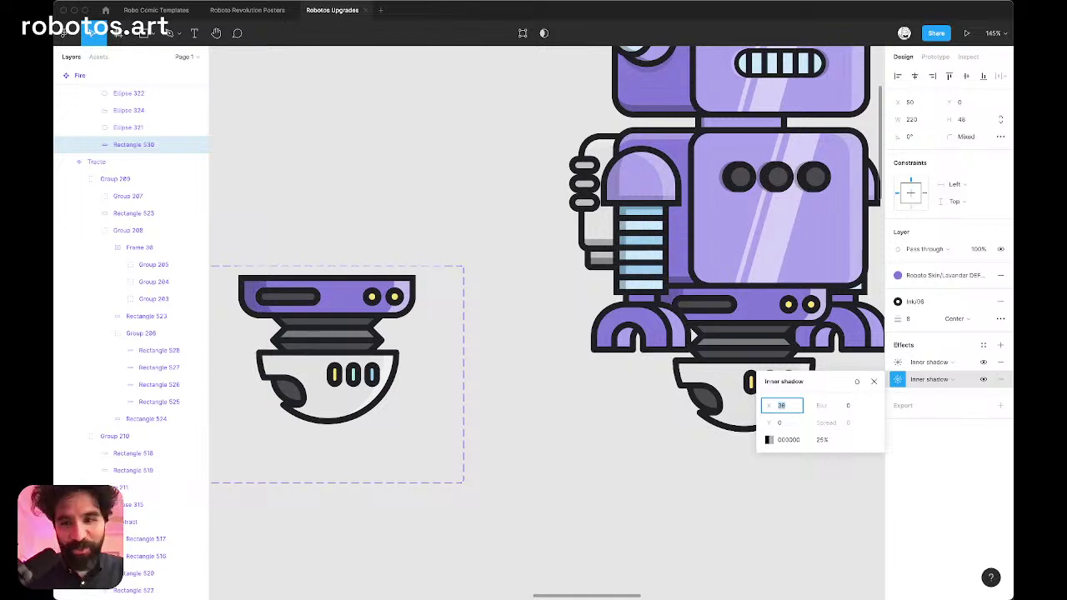
pyautogui.hotkey('shift', 'Up')
pyautogui.press('Escape')
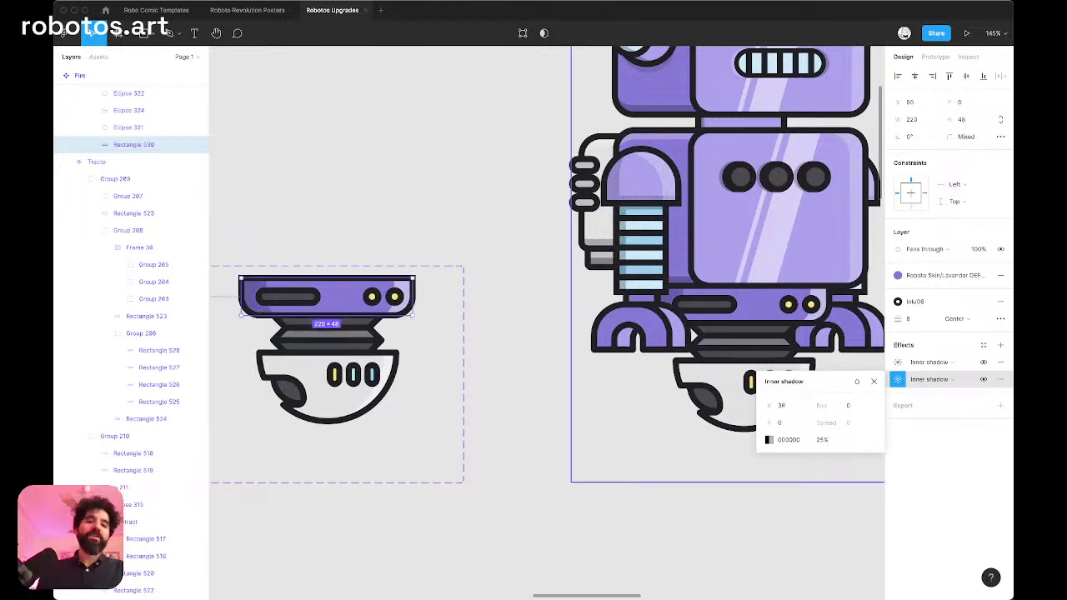
pyautogui.click(504, 247)
pyautogui.scroll(-3, 503, 245)
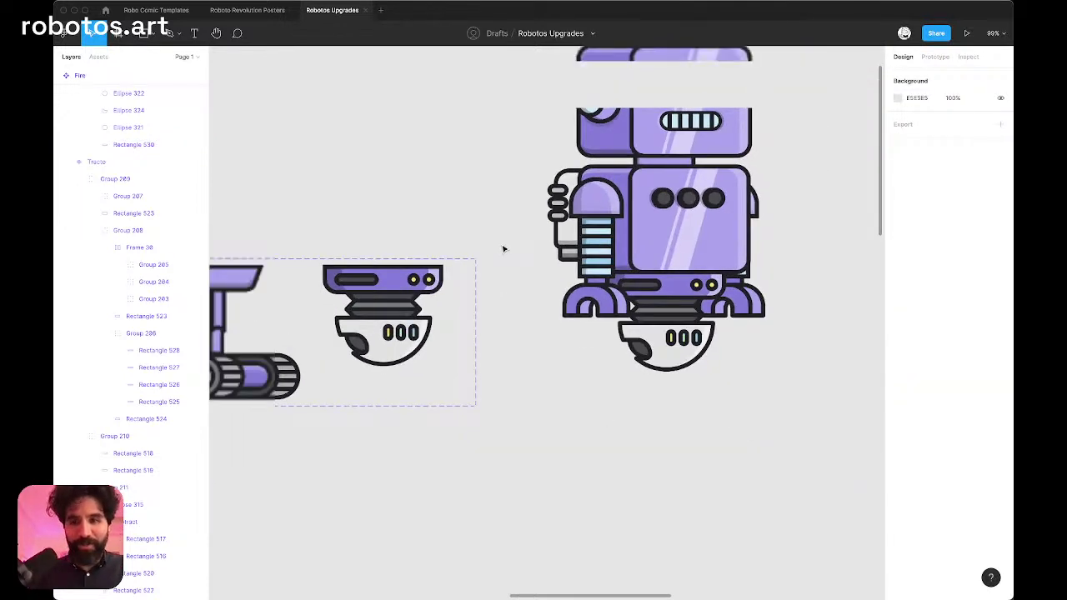
pyautogui.scroll(3, 478, 241)
pyautogui.scroll(2, 478, 240)
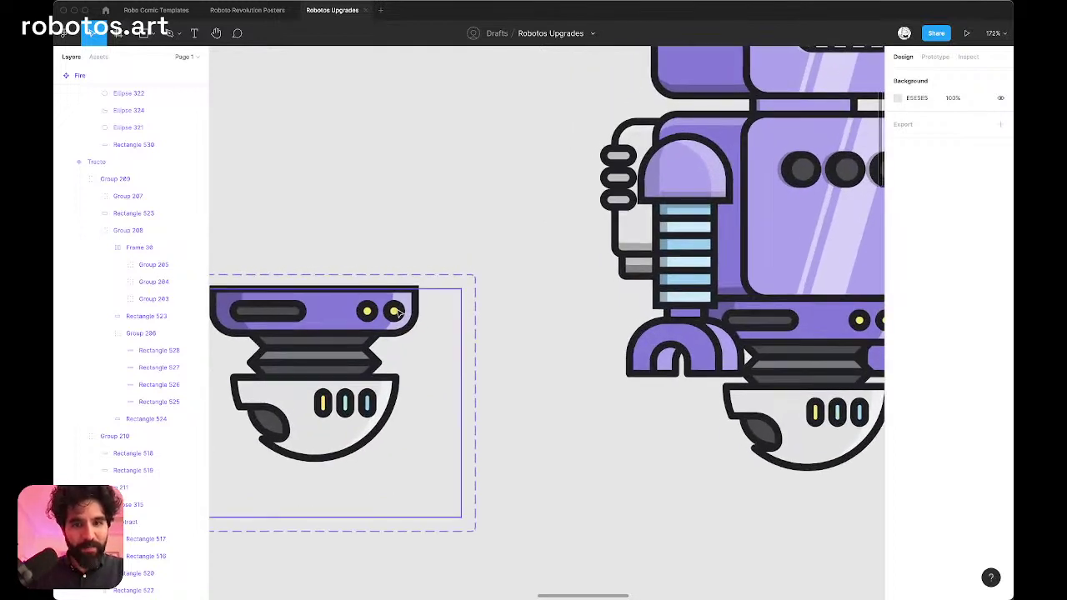
pyautogui.click(399, 311)
pyautogui.doubleClick(398, 311)
pyautogui.doubleClick(396, 311)
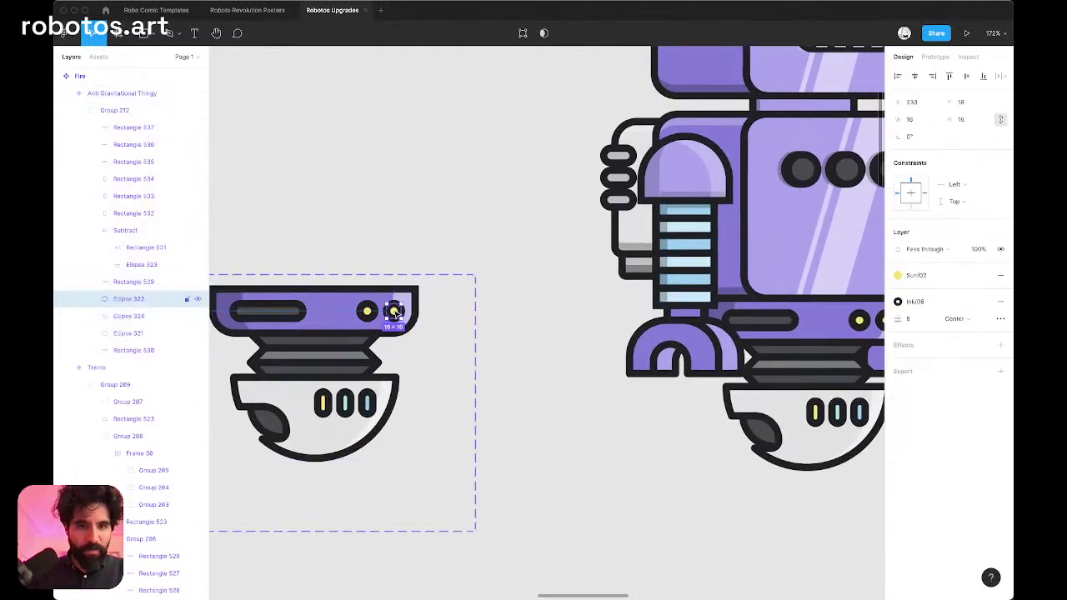
pyautogui.keyDown('shift'); pyautogui.click(367, 312); pyautogui.keyUp('shift')
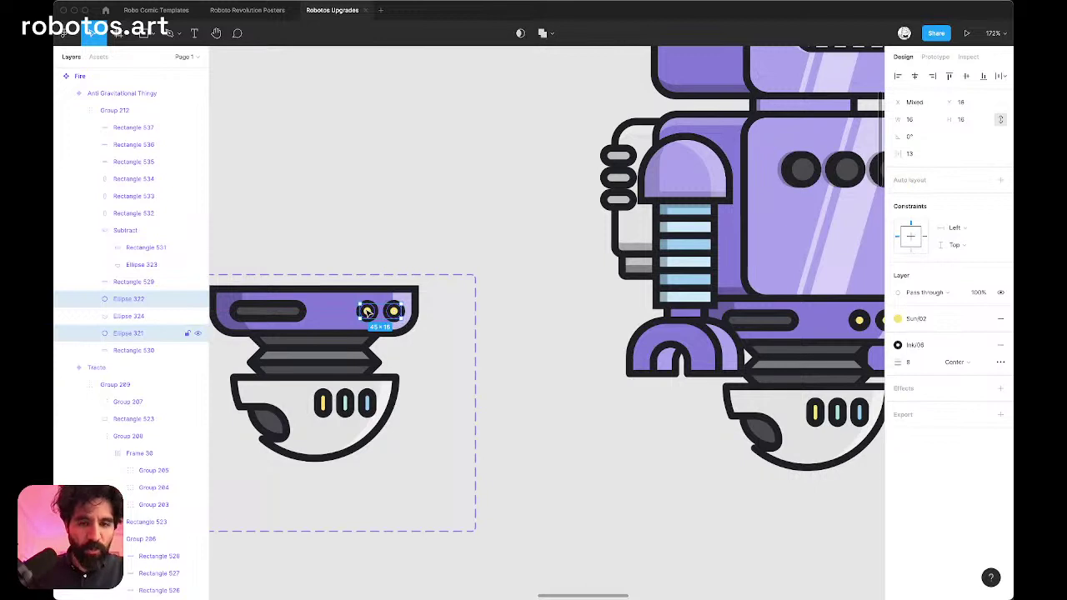
pyautogui.scroll(-3, 367, 312)
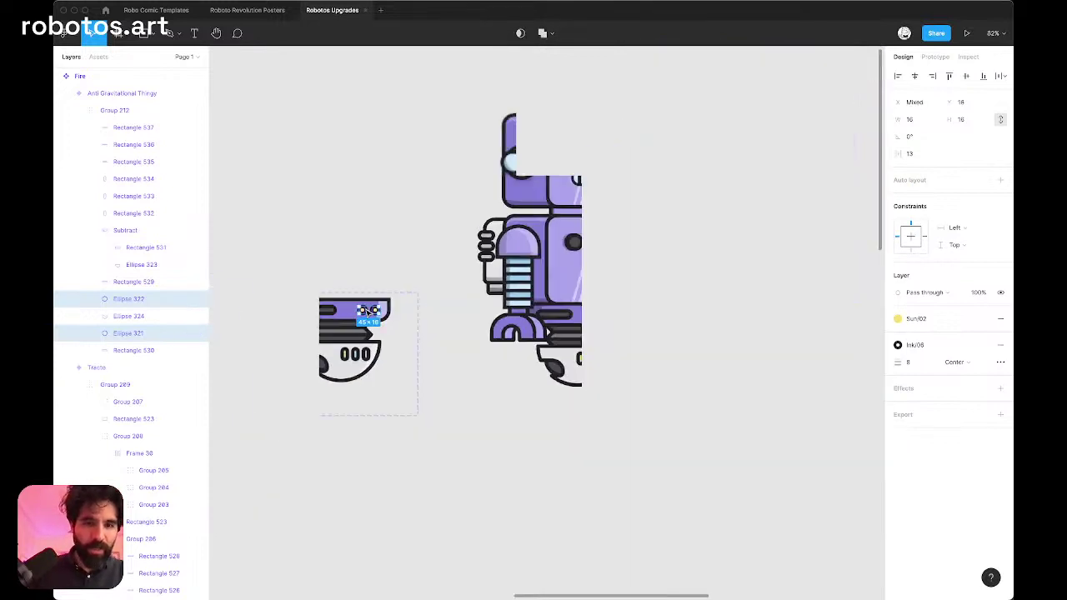
pyautogui.scroll(2, 369, 305)
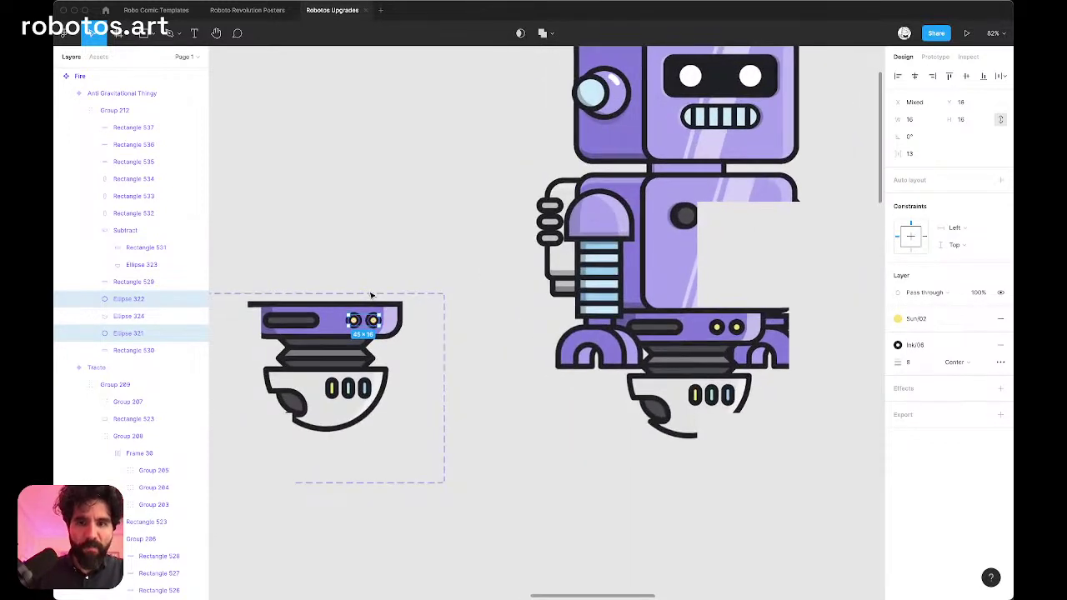
# Step: Add an inner shadow with an X offset of 16 to the grey pill-shaped slot on the top plate
pyautogui.click(321, 325)
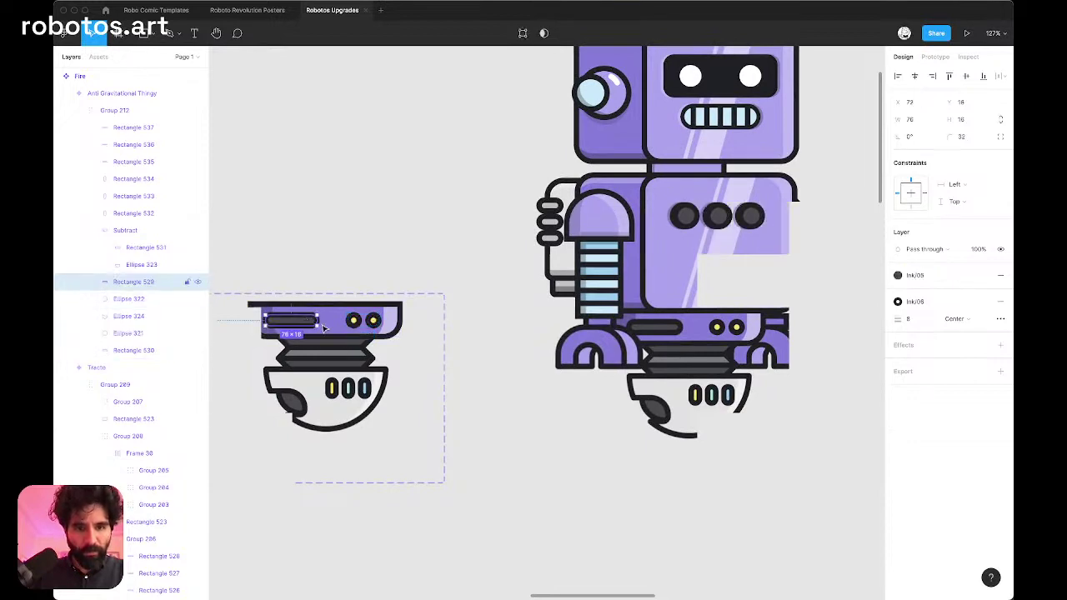
pyautogui.scroll(4, 325, 328)
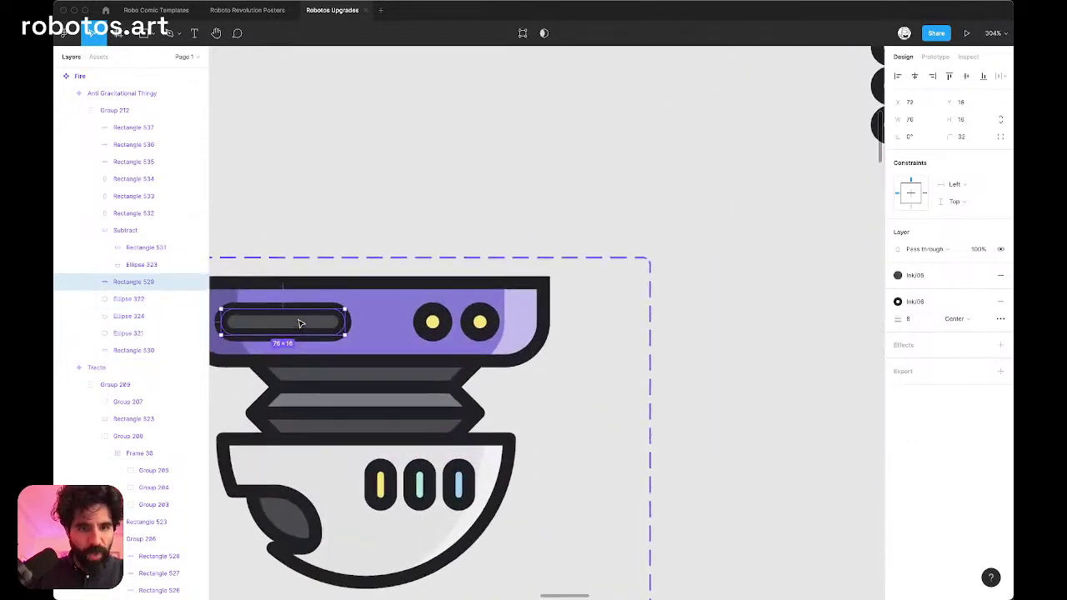
pyautogui.hscroll(-3, 301, 323)
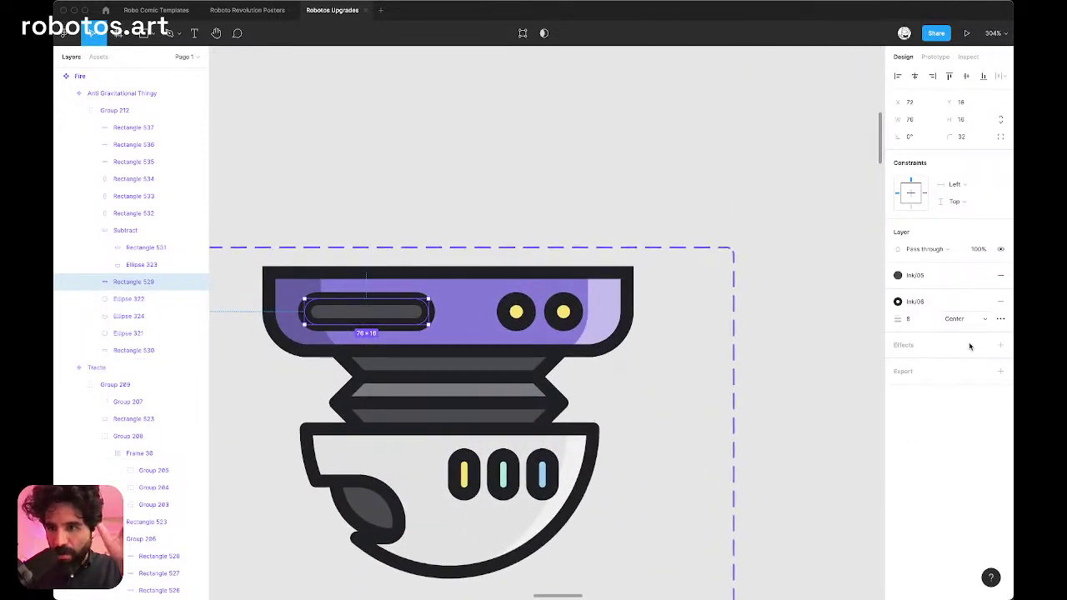
pyautogui.click(1001, 346)
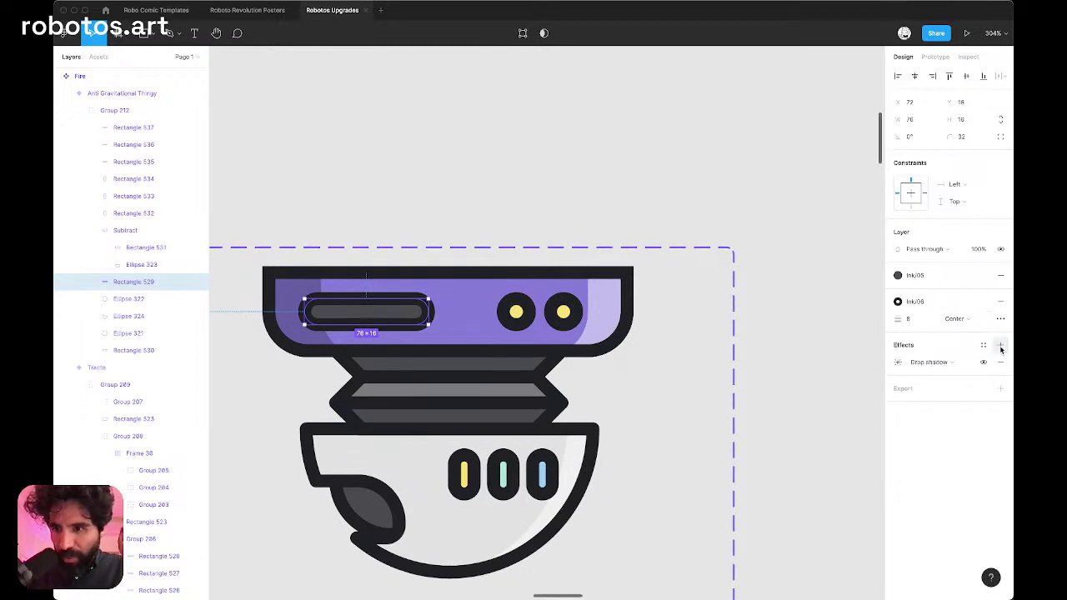
pyautogui.click(930, 363)
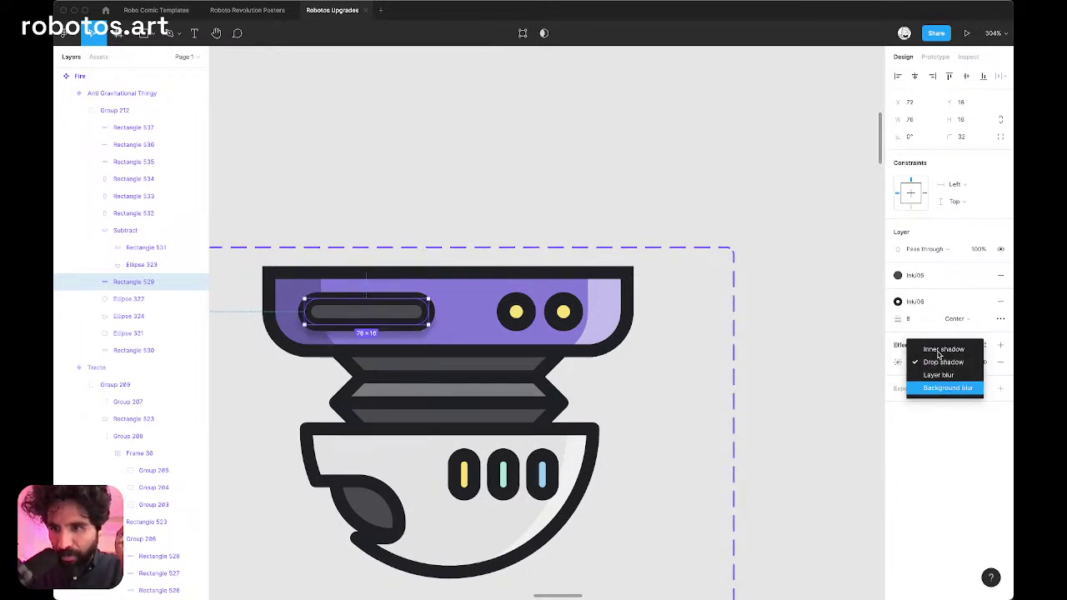
pyautogui.click(938, 354)
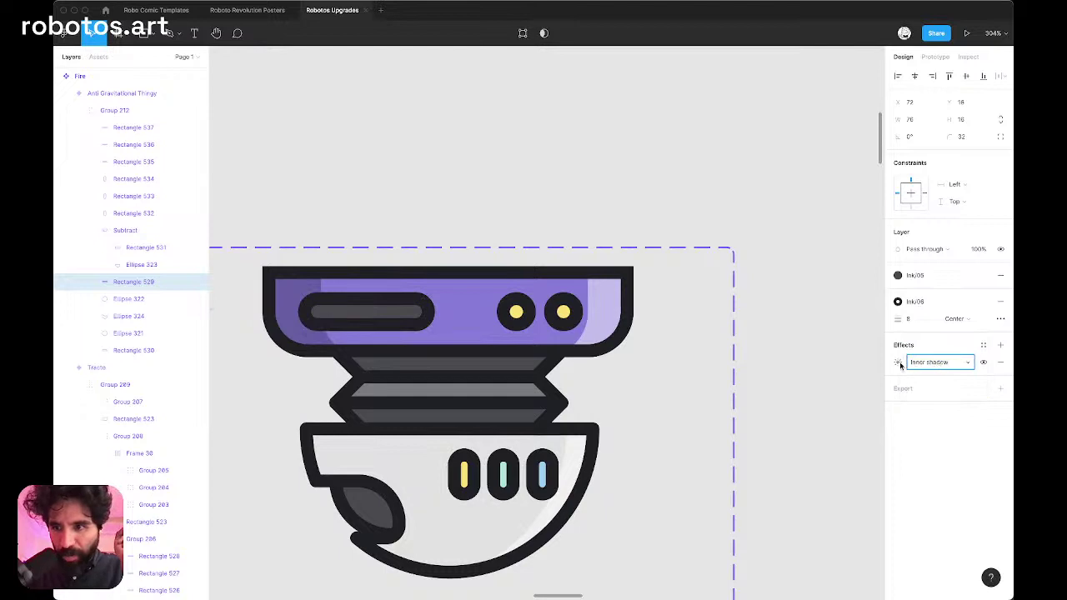
pyautogui.click(899, 362)
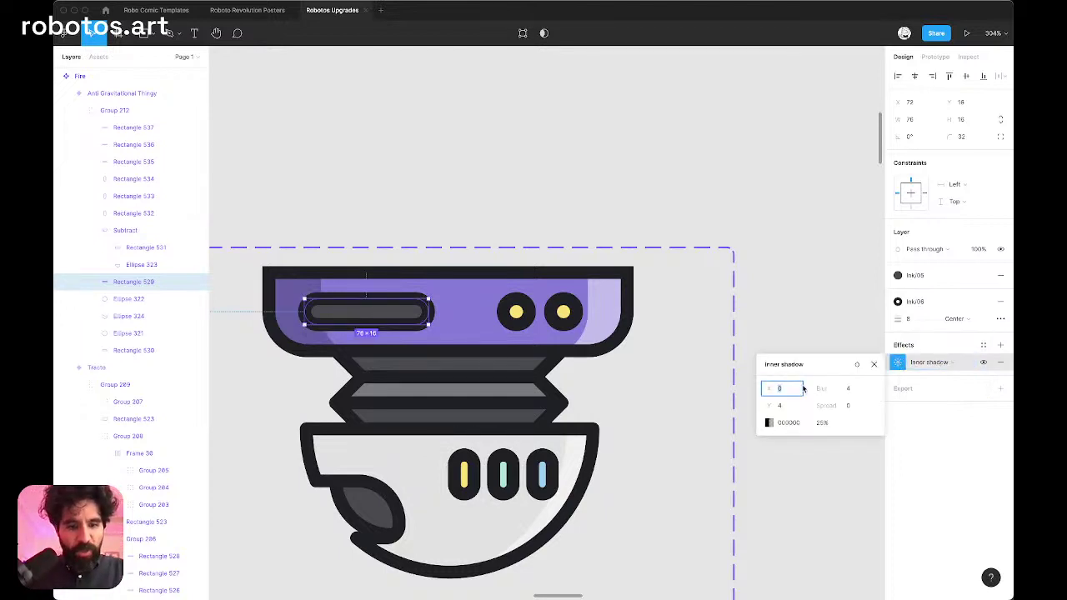
pyautogui.press('Return')
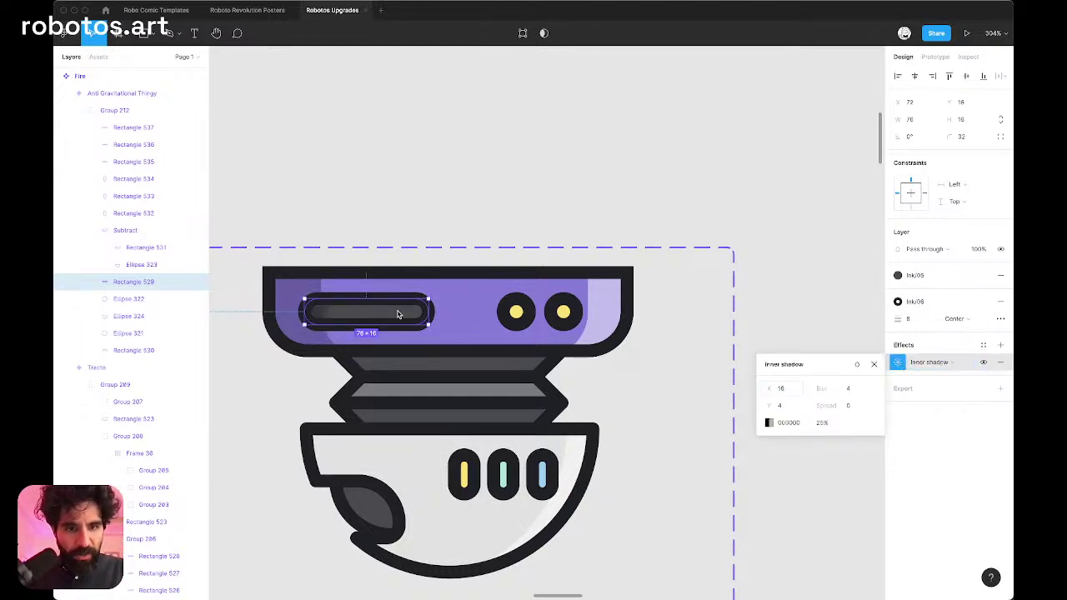
# Step: Sample the slot's dark outline colour, 1F2024, as the colour of its inner shadow
pyautogui.scroll(10, 317, 301)
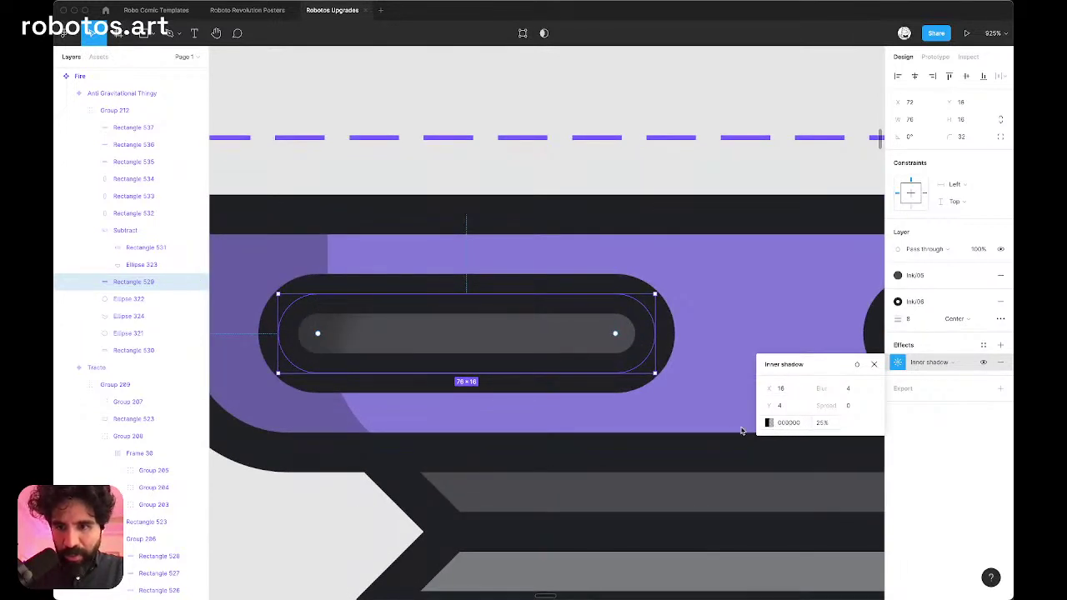
pyautogui.click(768, 422)
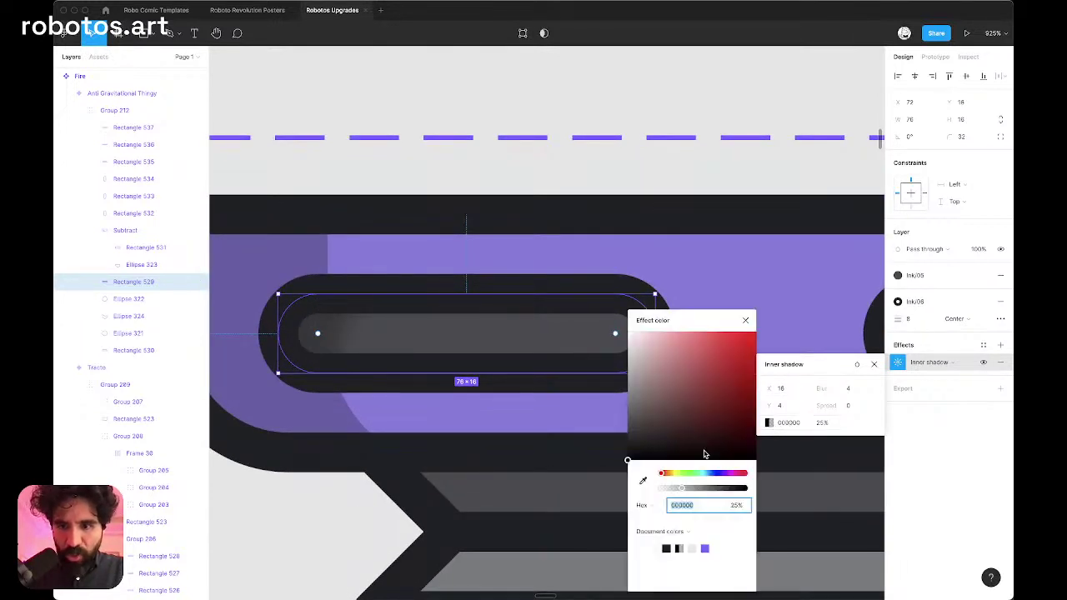
pyautogui.click(642, 481)
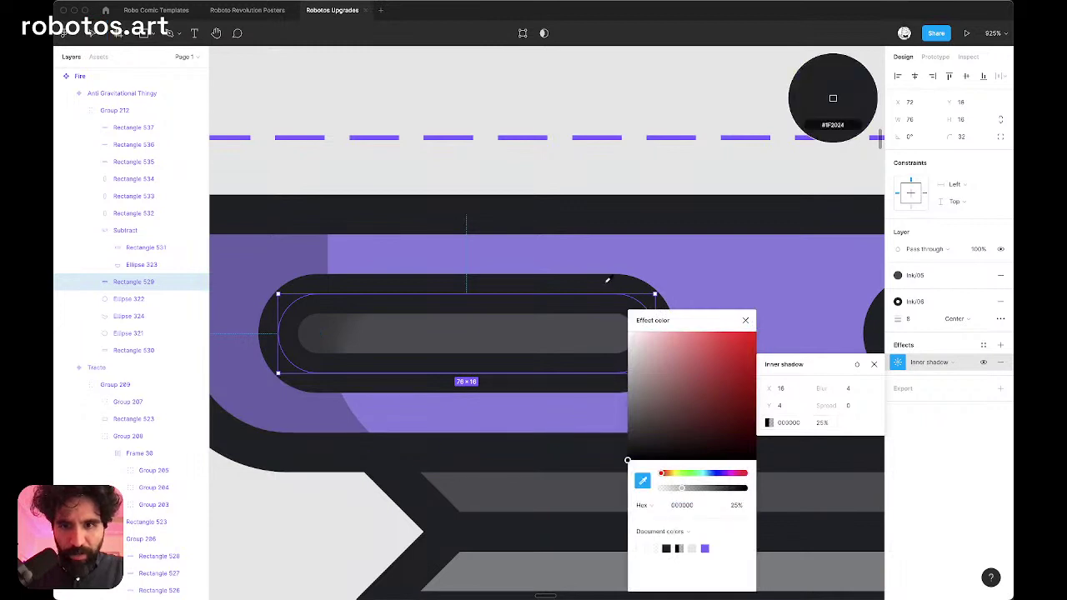
pyautogui.click(608, 286)
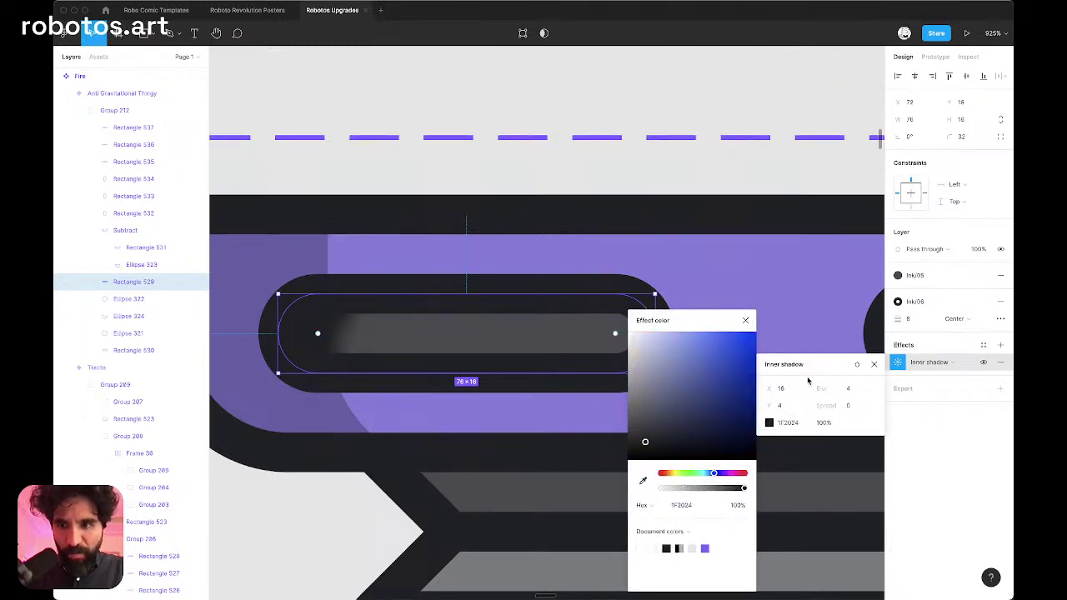
# Step: Set the slot's inner shadow blur to 0 and its Y offset to 0
pyautogui.click(855, 392)
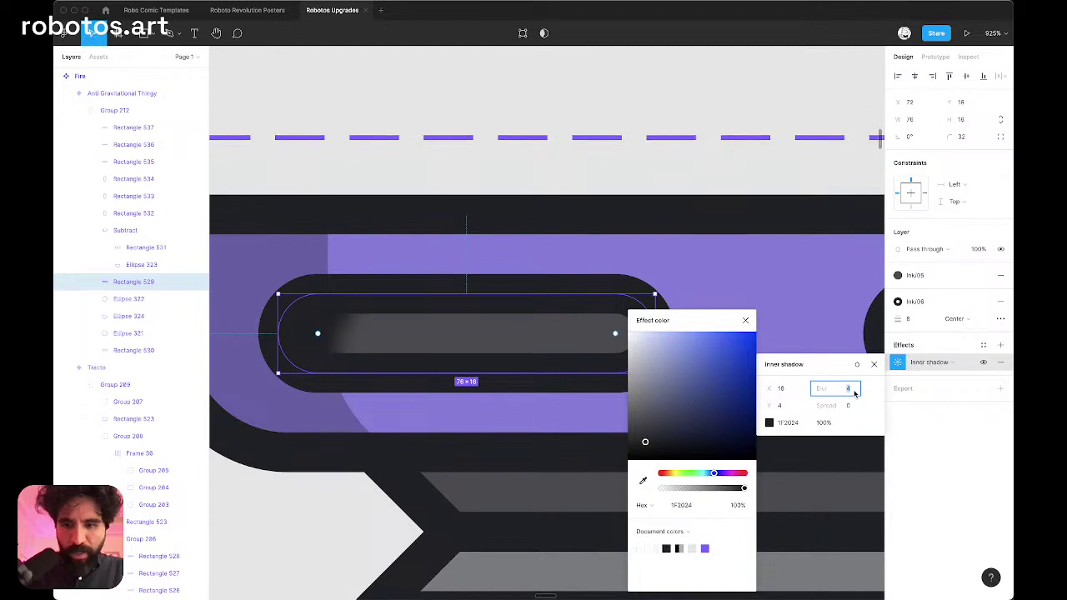
pyautogui.write('0')
pyautogui.press('Return')
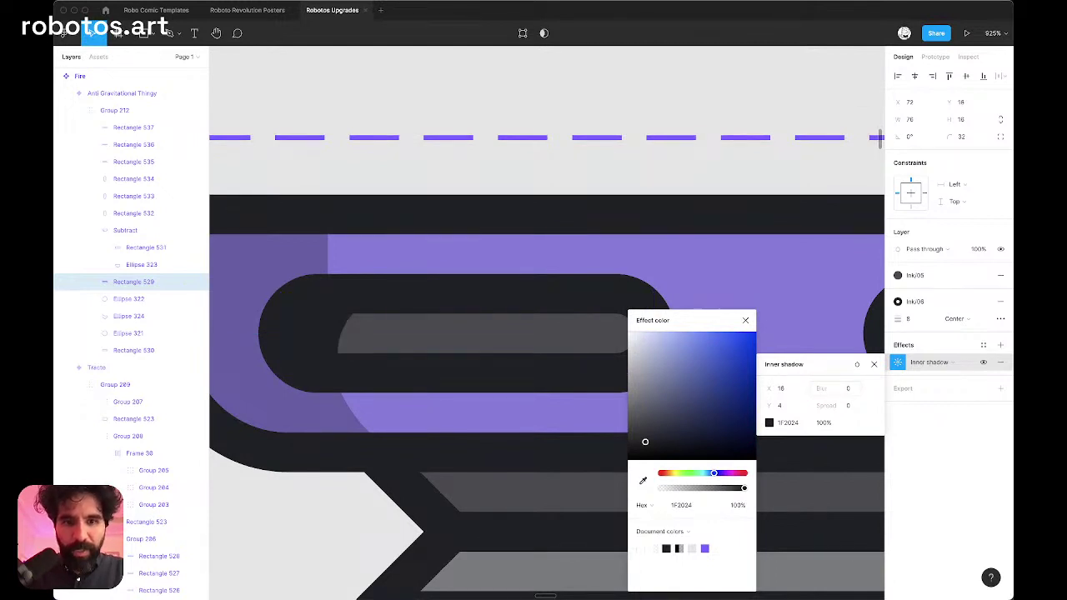
pyautogui.click(787, 410)
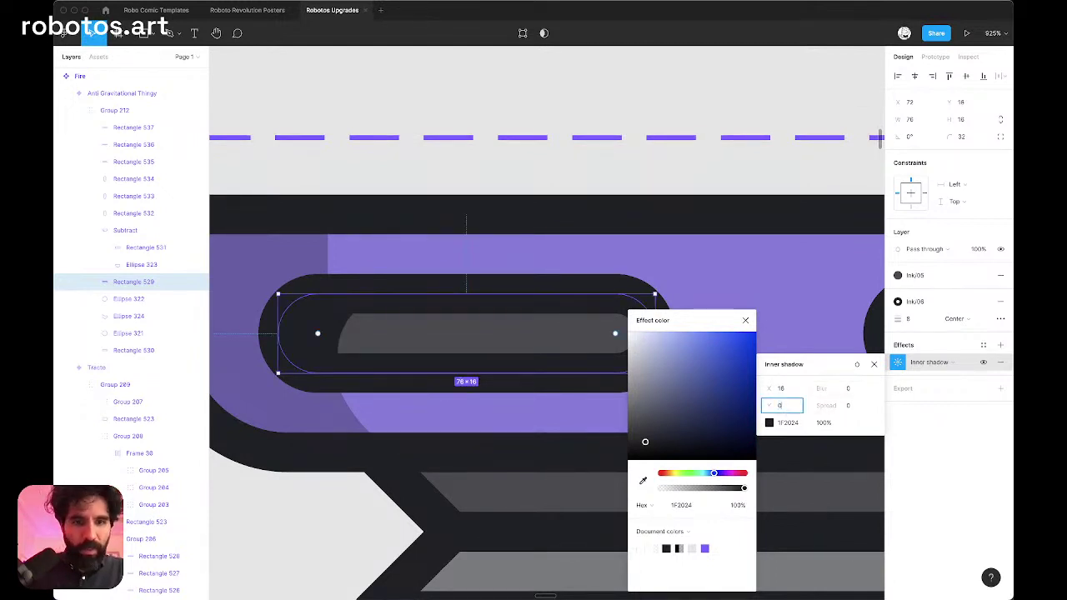
pyautogui.press('Return')
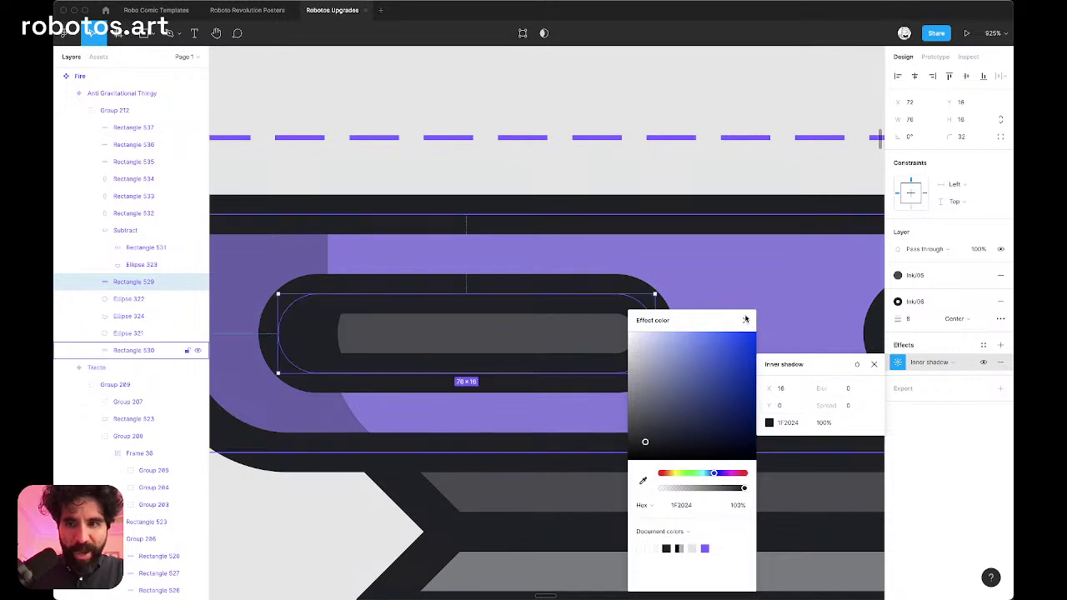
# Step: Reduce the opacity of the slot's inner shadow to 50% and dismiss the colour picker
pyautogui.click(824, 424)
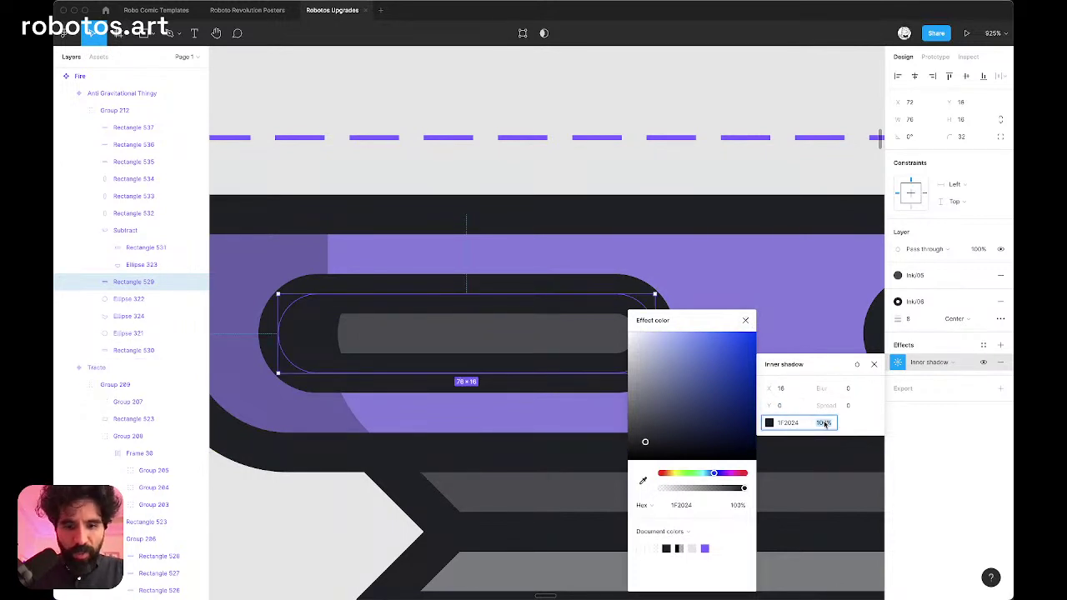
pyautogui.write('50')
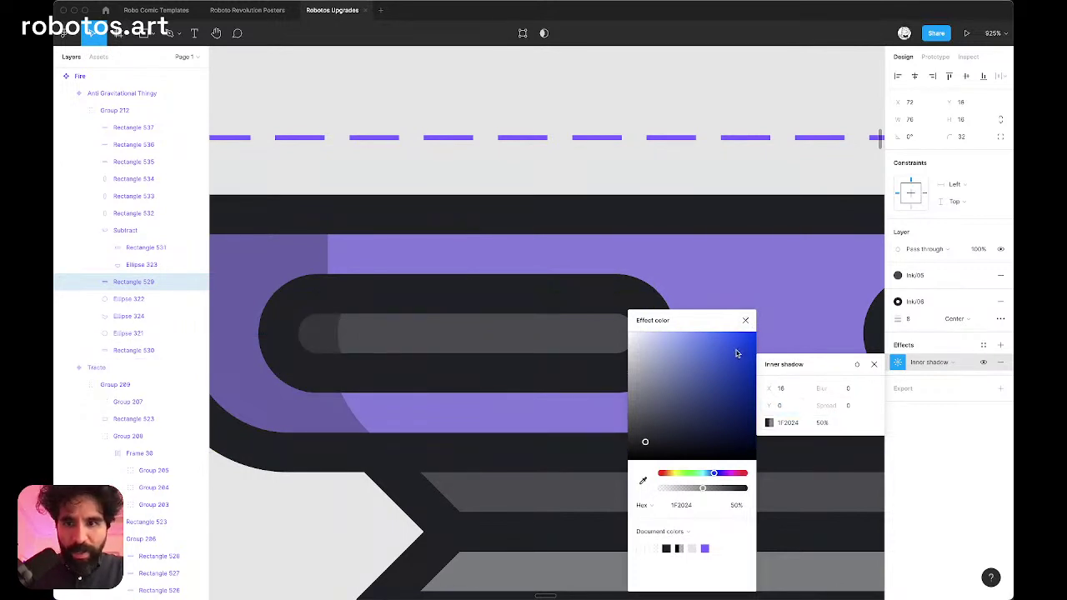
pyautogui.press('Return')
pyautogui.press('Escape')
pyautogui.scroll(-10, 731, 326)
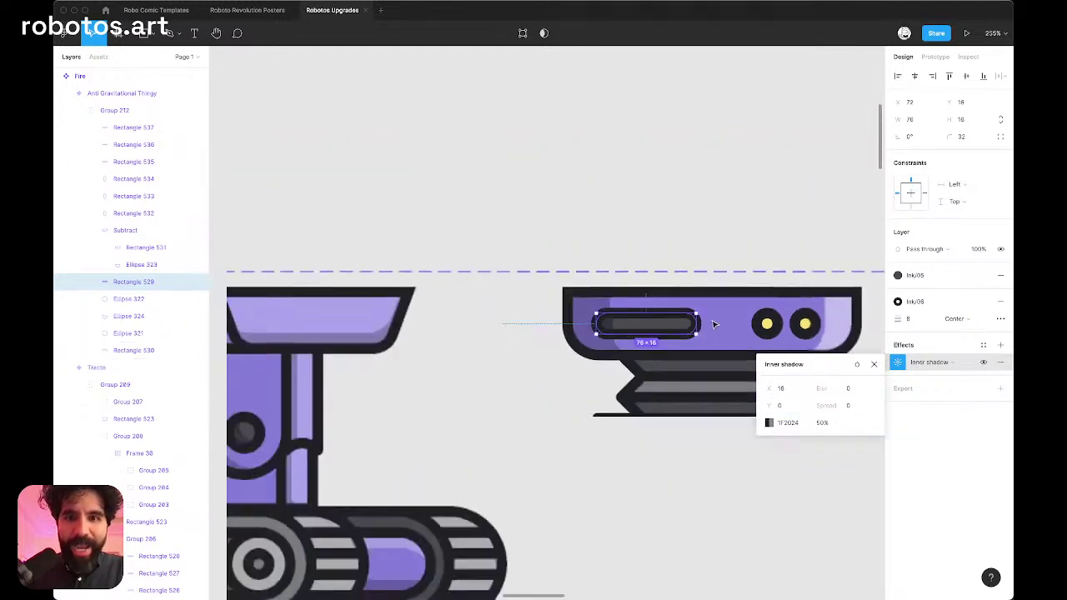
pyautogui.scroll(-3, 686, 226)
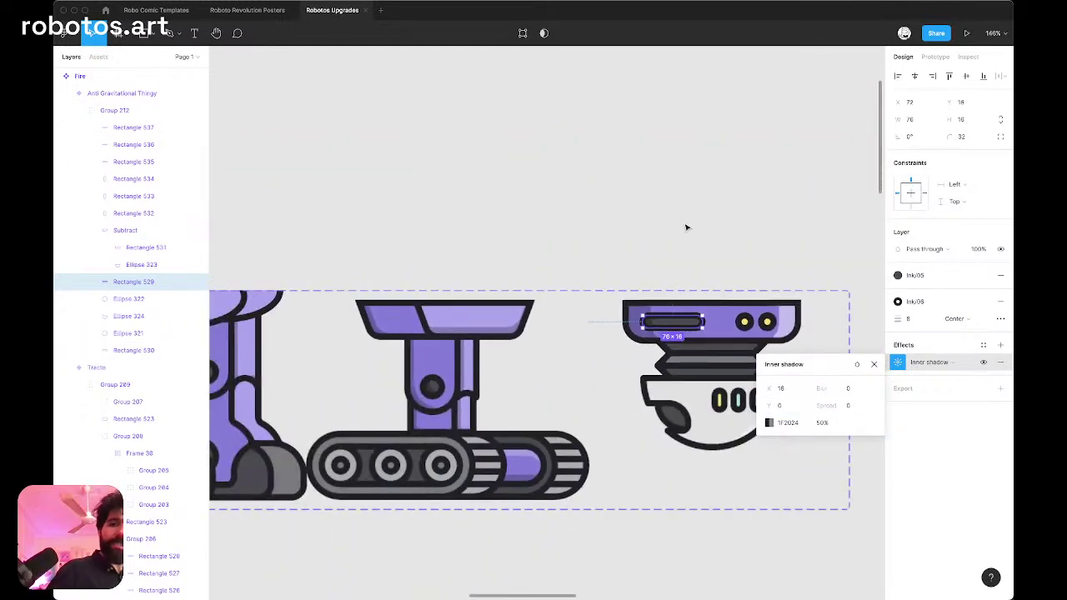
# Step: Compare the anti-gravity lower body in the Fire component with its instance on the robot copy
pyautogui.hscroll(2, 685, 227)
pyautogui.hscroll(6, 686, 227)
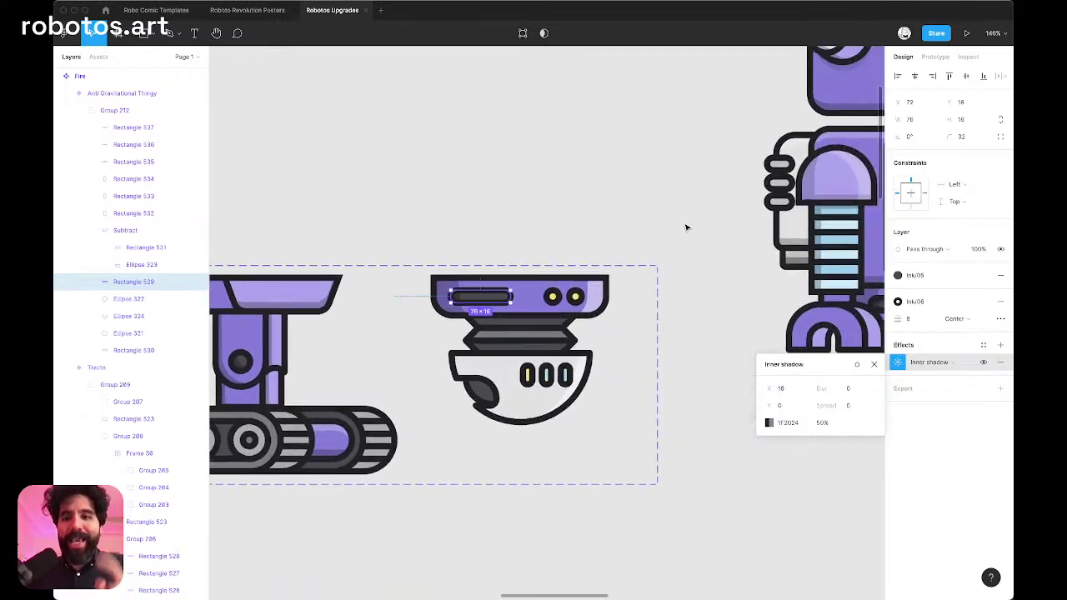
pyautogui.hscroll(3, 686, 226)
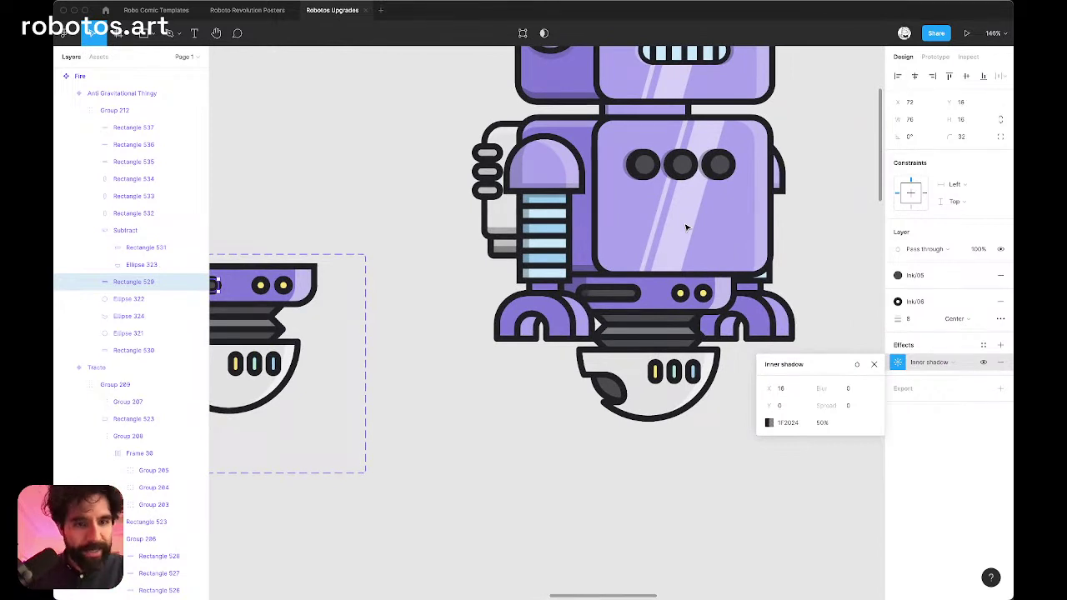
pyautogui.hscroll(-2, 686, 227)
pyautogui.scroll(-1, 686, 227)
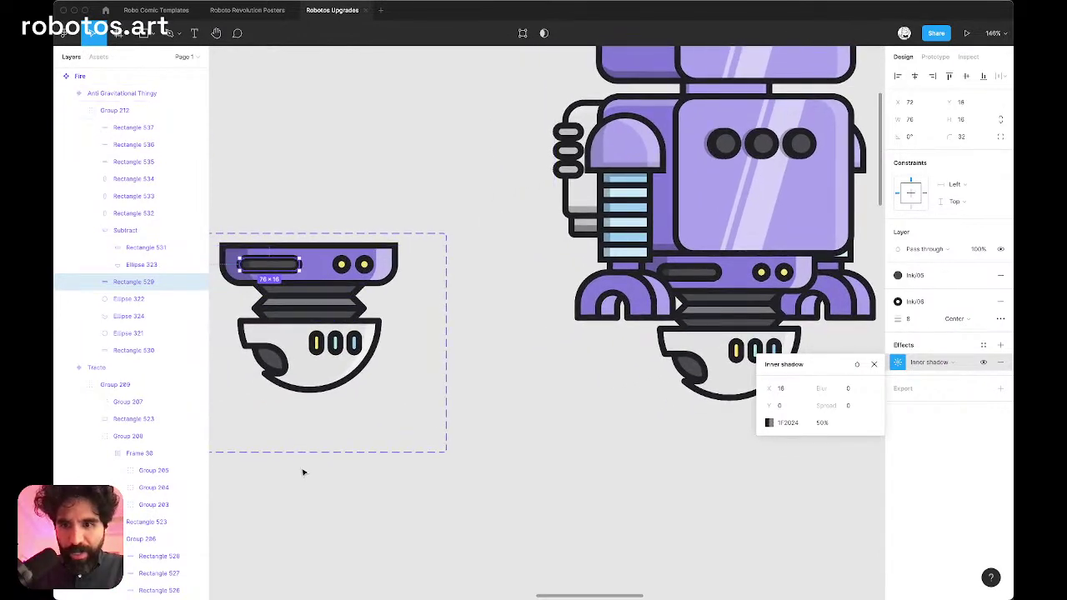
pyautogui.click(644, 365)
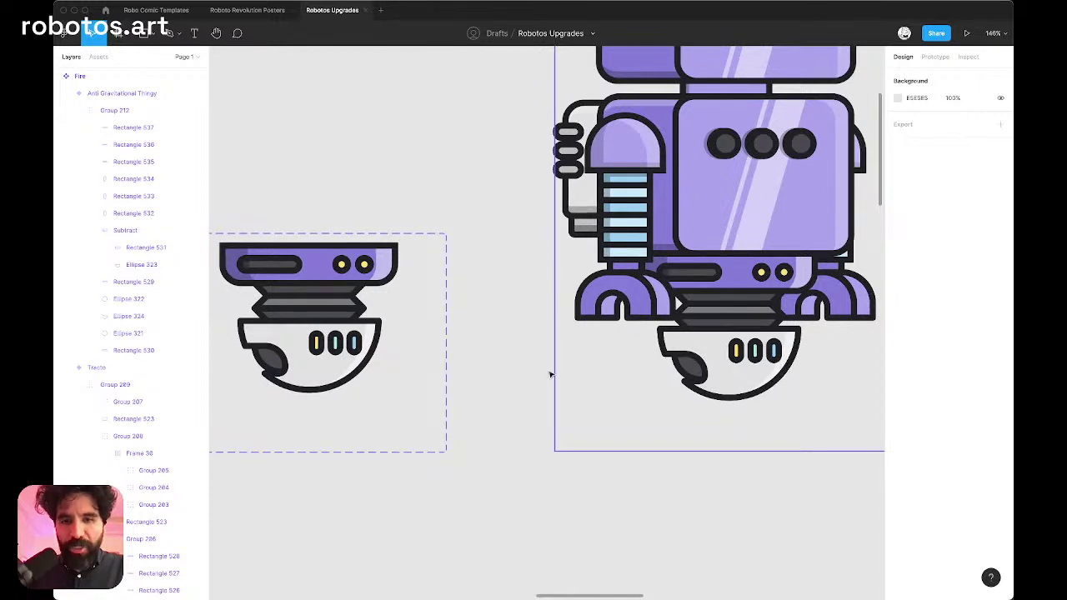
pyautogui.hscroll(-3, 533, 376)
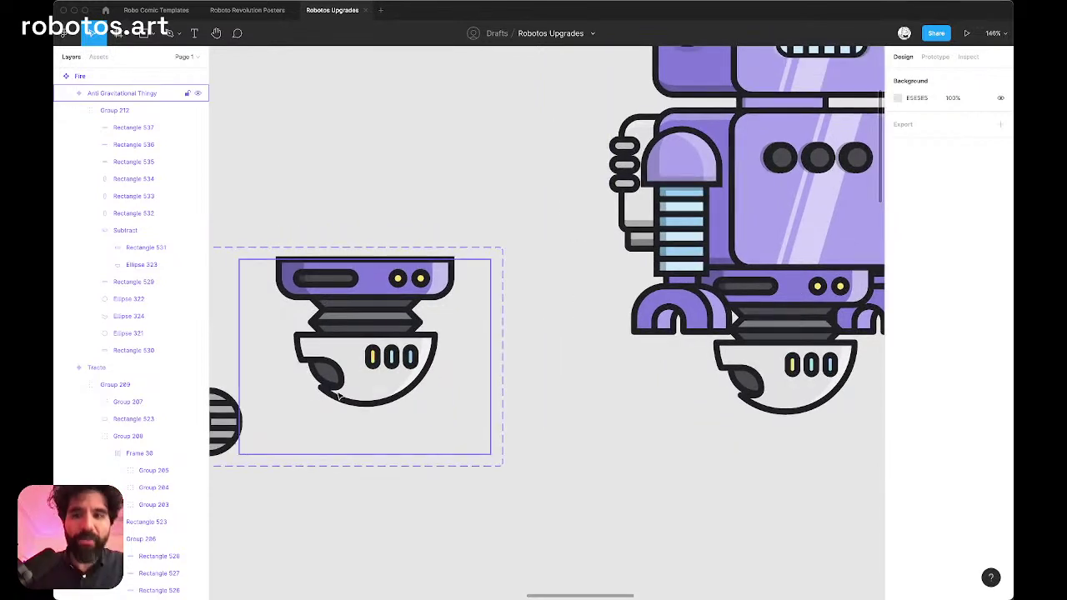
# Step: Duplicate the white bowl's Subtract shape and bring the copy to the front of its group
pyautogui.scroll(5, 338, 396)
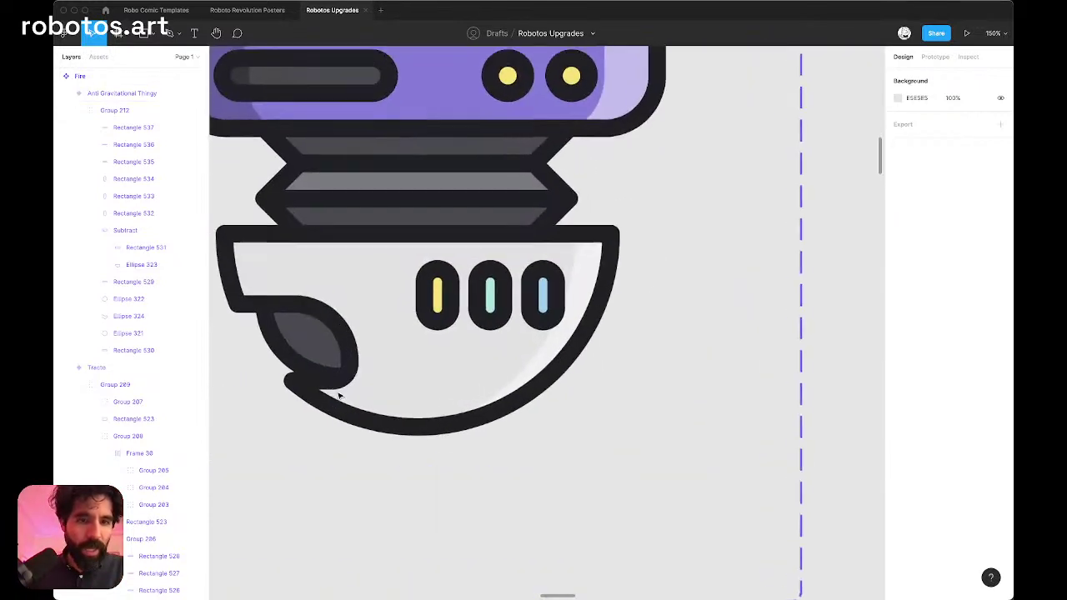
pyautogui.click(410, 356)
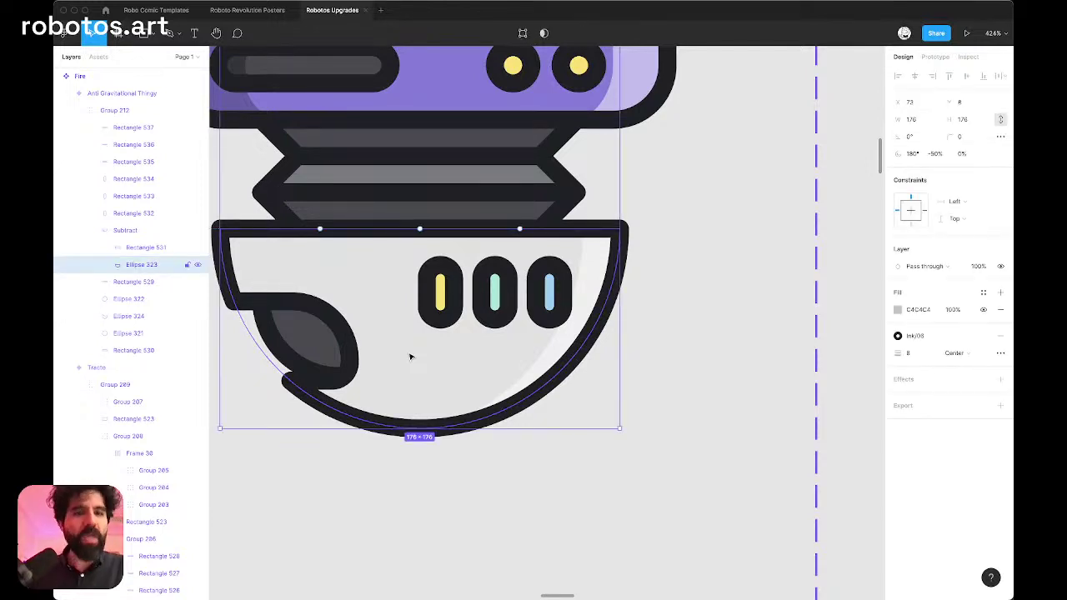
pyautogui.click(419, 206)
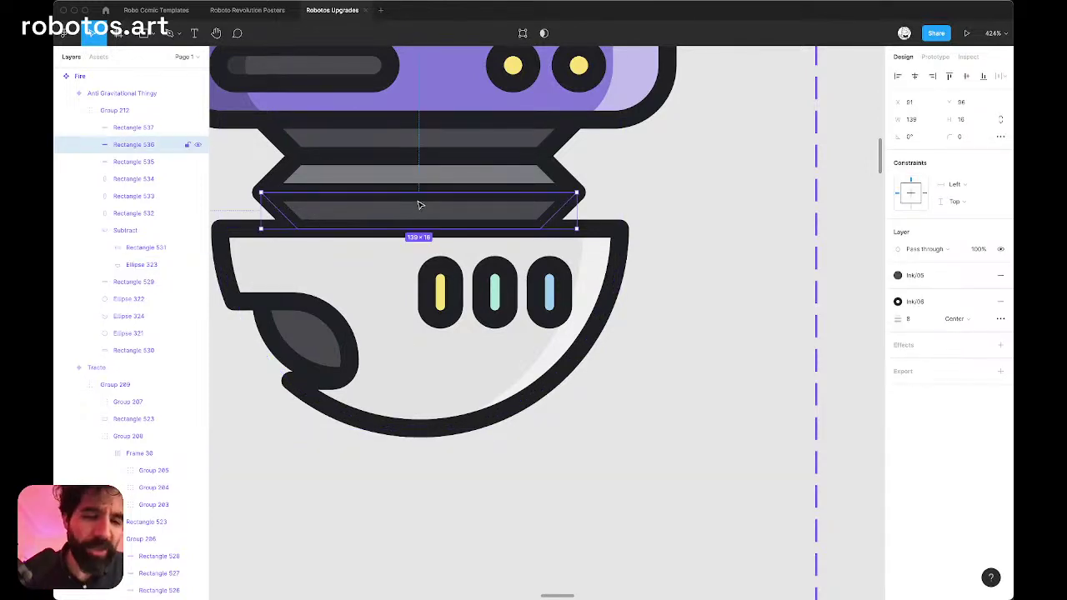
pyautogui.click(317, 279)
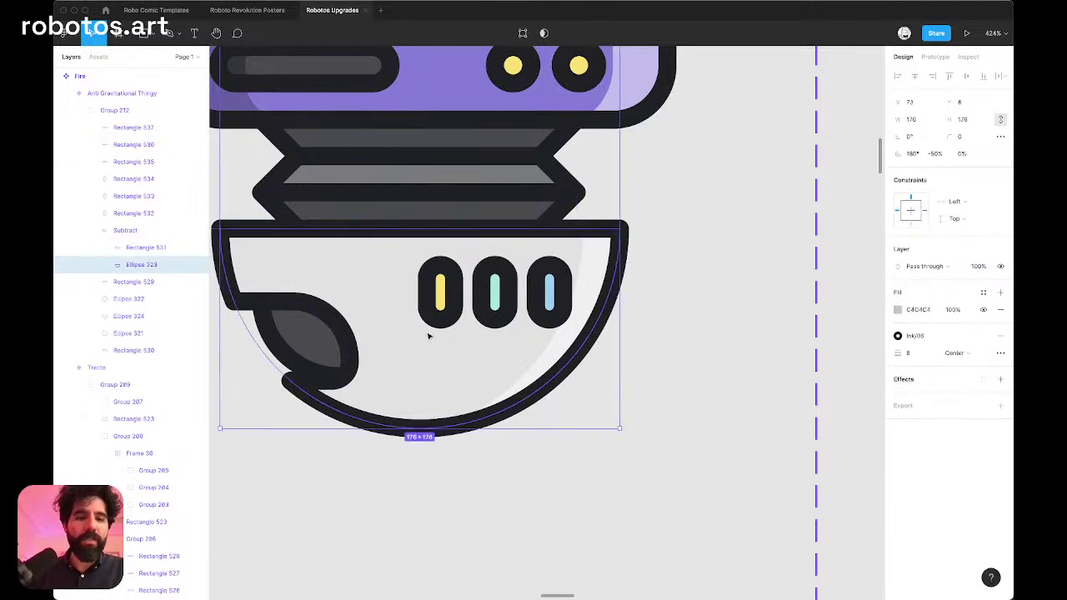
pyautogui.click(135, 255)
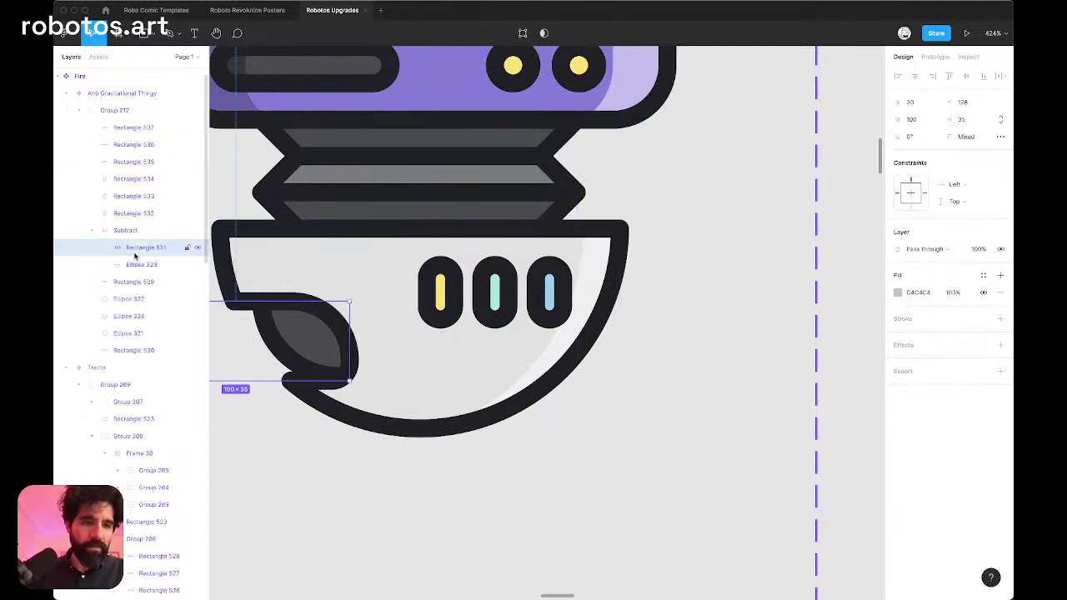
pyautogui.click(131, 236)
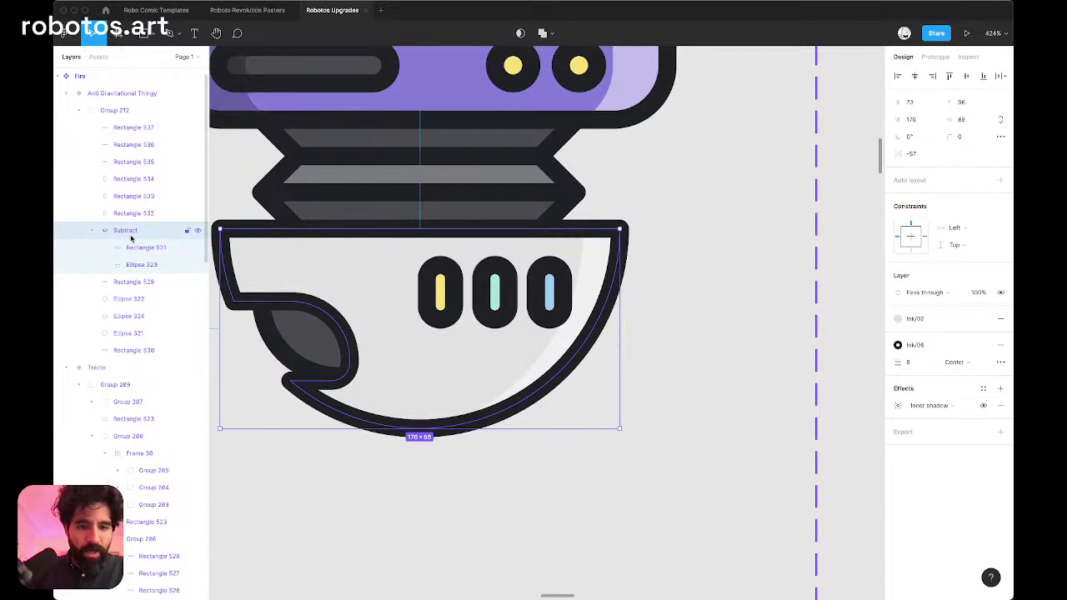
pyautogui.press('super+d')
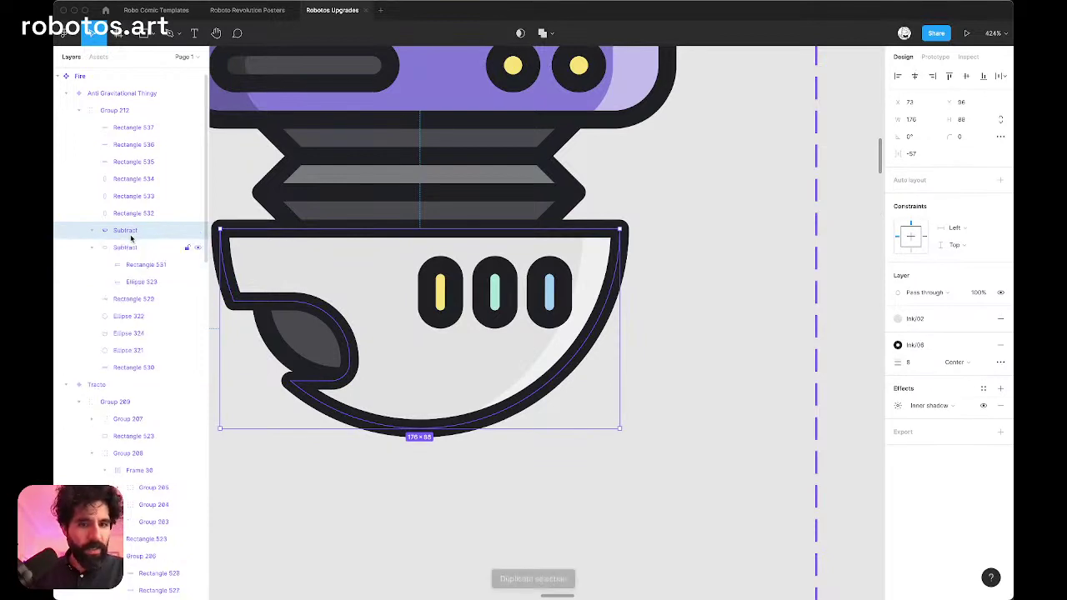
pyautogui.press('alt')
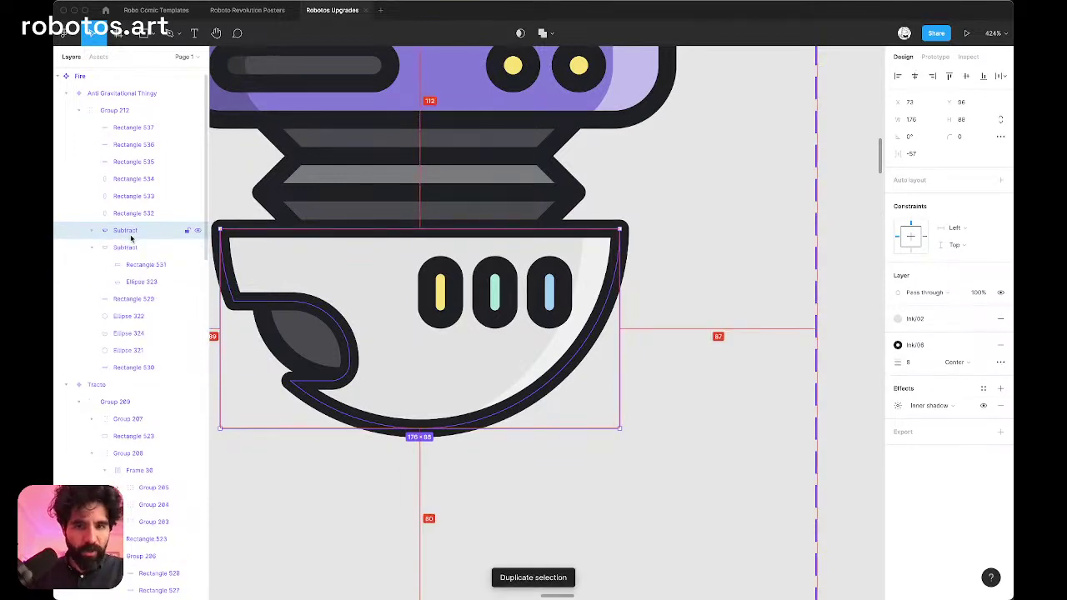
pyautogui.press('super+alt+bracketright')
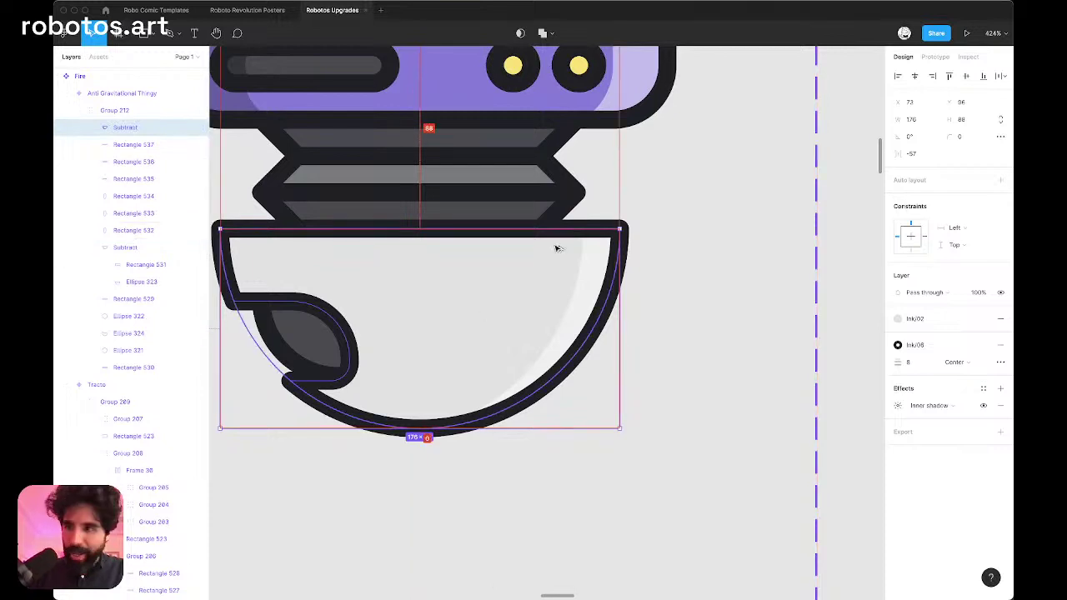
# Step: Apply the Shadow/02 colour style to the fill of the duplicated bowl shape
pyautogui.click(946, 321)
pyautogui.scroll(-10, 939, 464)
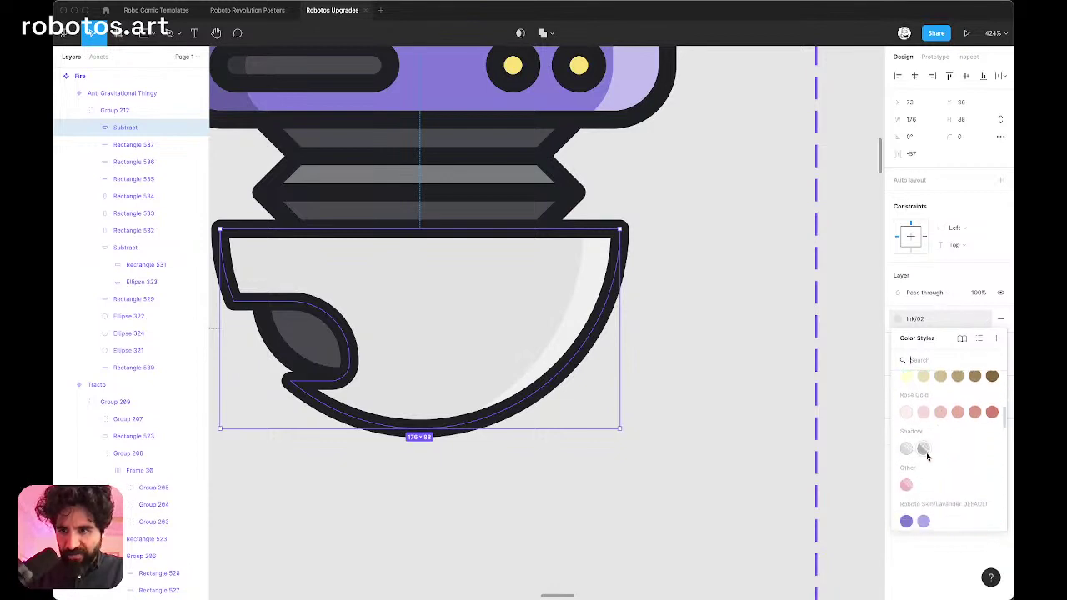
pyautogui.press('Escape')
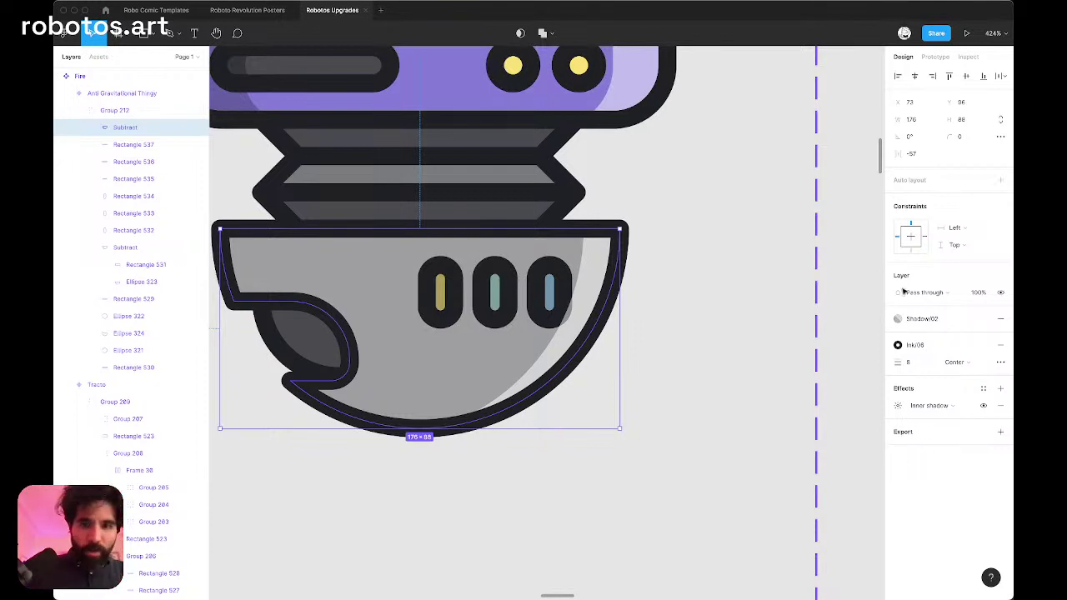
# Step: Copy the half ellipse, Ellipse 323, from inside the duplicated bowl and paste it above Group 212
pyautogui.press('r')
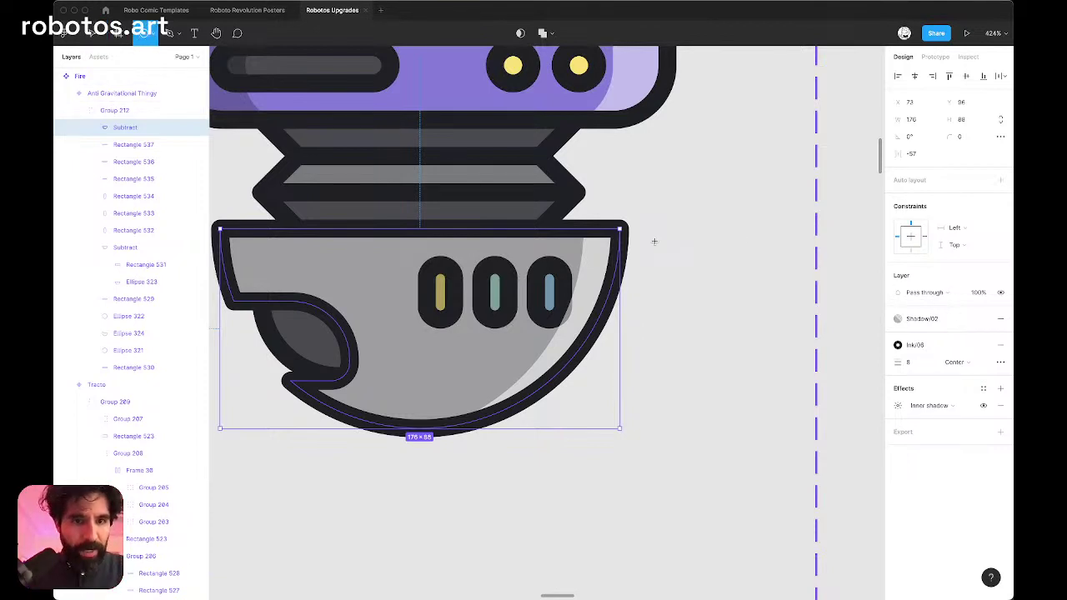
pyautogui.click(91, 127)
pyautogui.click(142, 163)
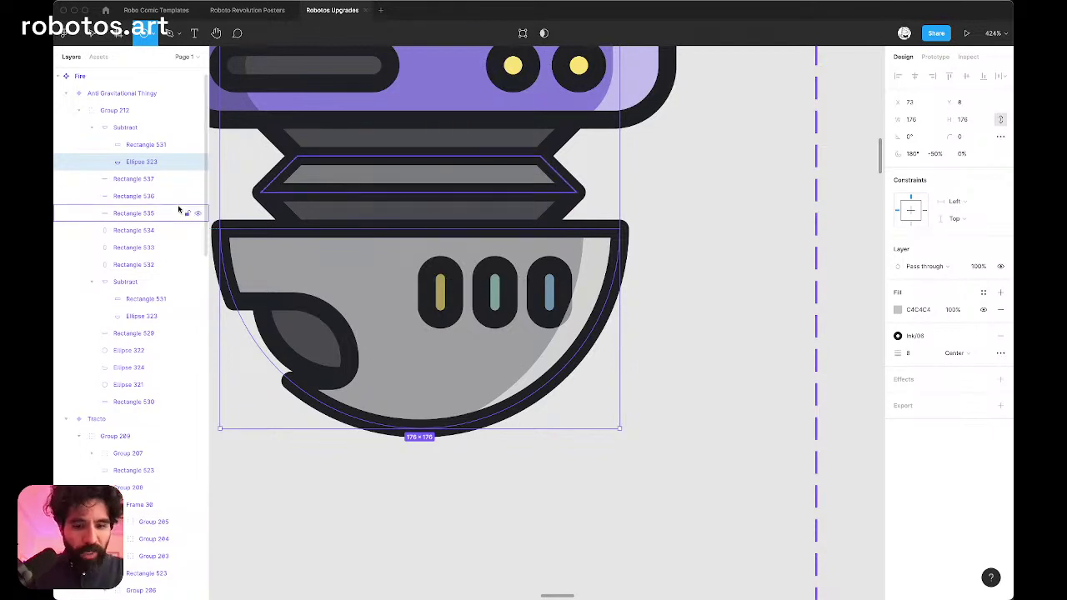
pyautogui.click(125, 128)
pyautogui.click(125, 116)
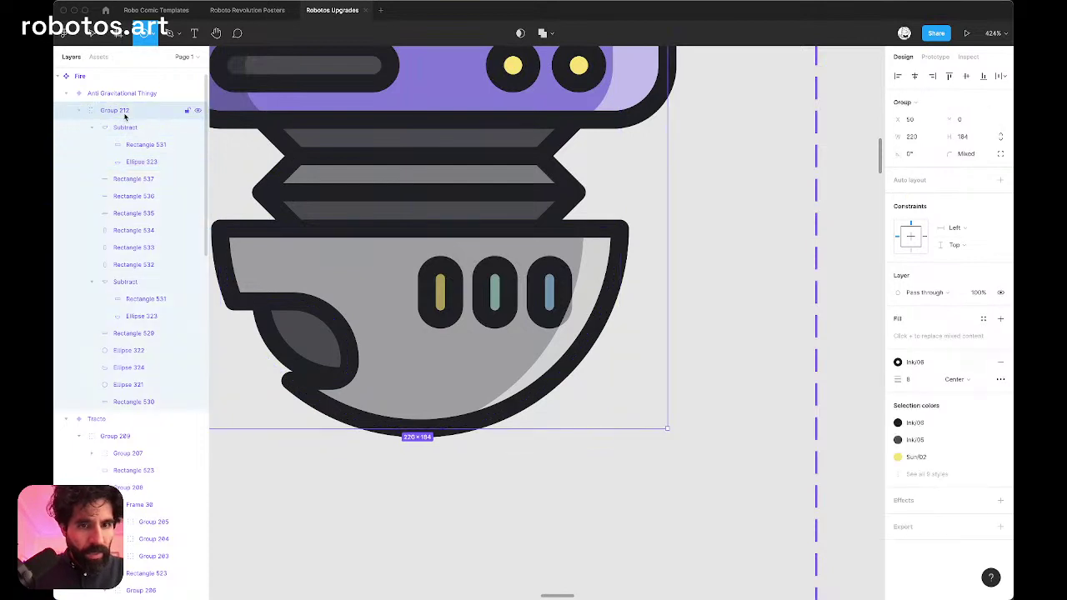
pyautogui.press('super+v')
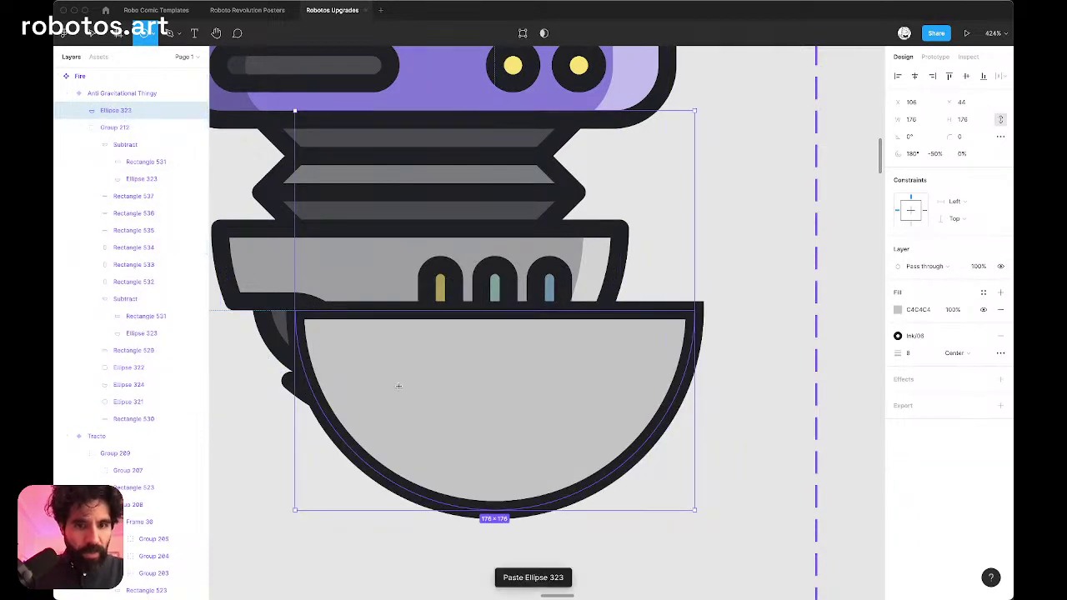
pyautogui.press('v')
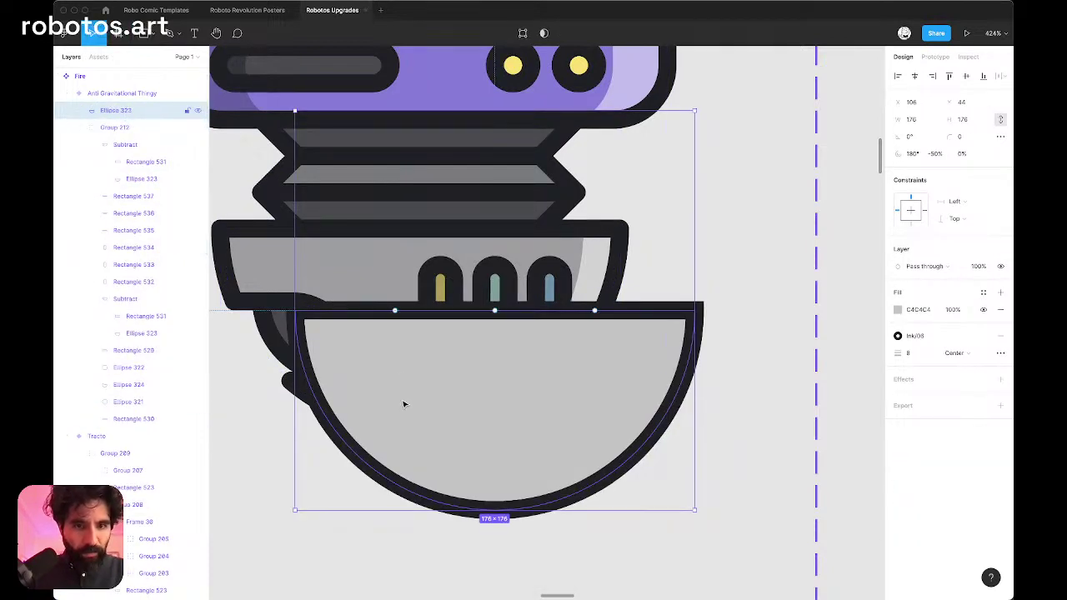
# Step: Move the pasted half ellipse to about X 100, Y -8 and subtract it from the shadow-coloured bowl copy
pyautogui.moveTo(404, 405); pyautogui.dragTo(392, 301)
pyautogui.hotkey('shift', 'Up')
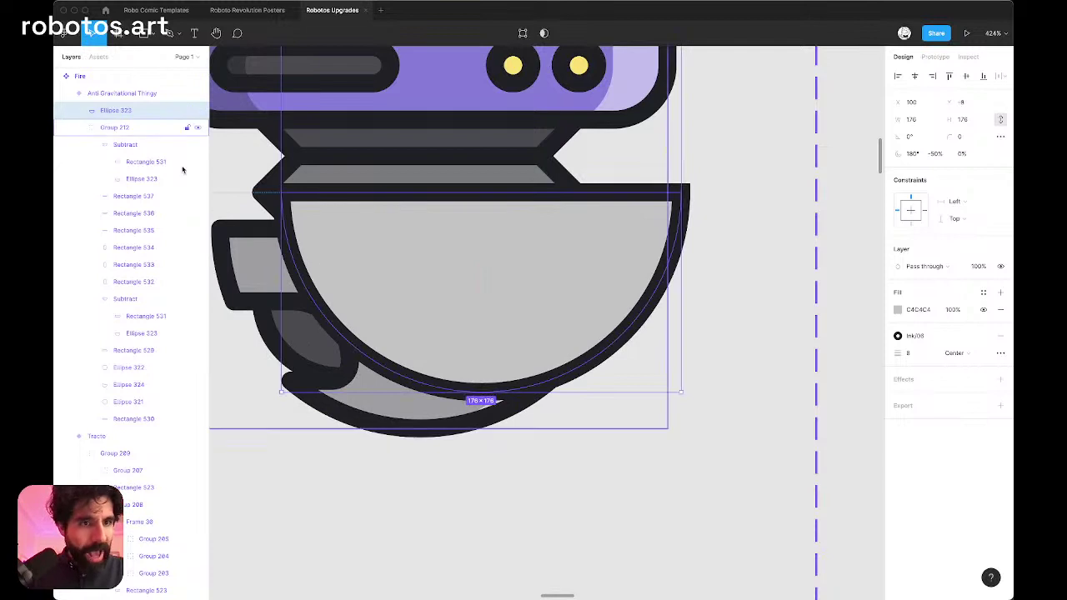
pyautogui.keyDown('shift'); pyautogui.click(140, 143); pyautogui.keyUp('shift')
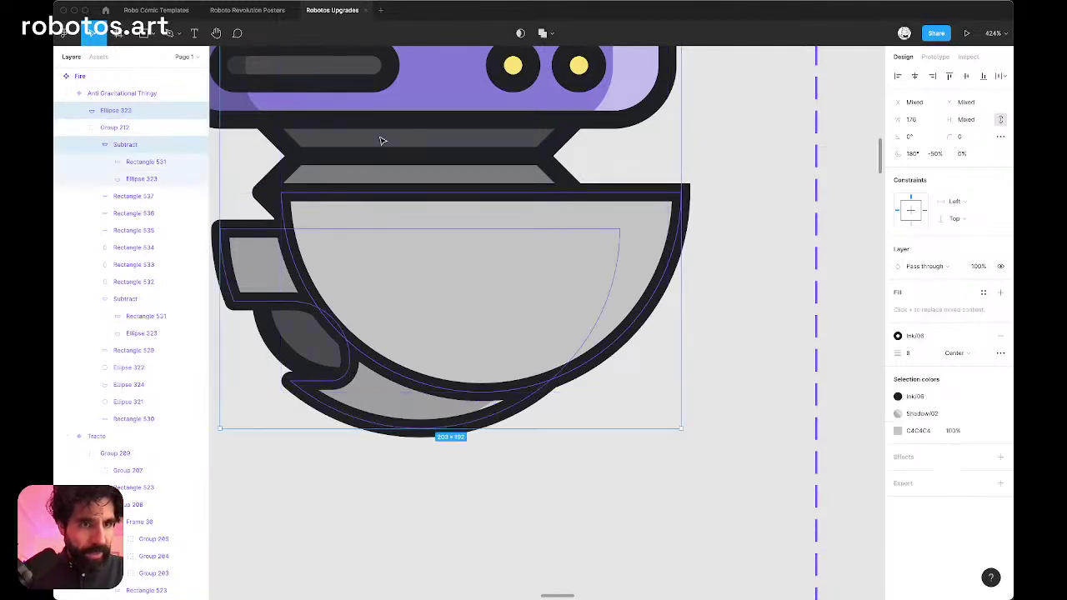
pyautogui.click(552, 34)
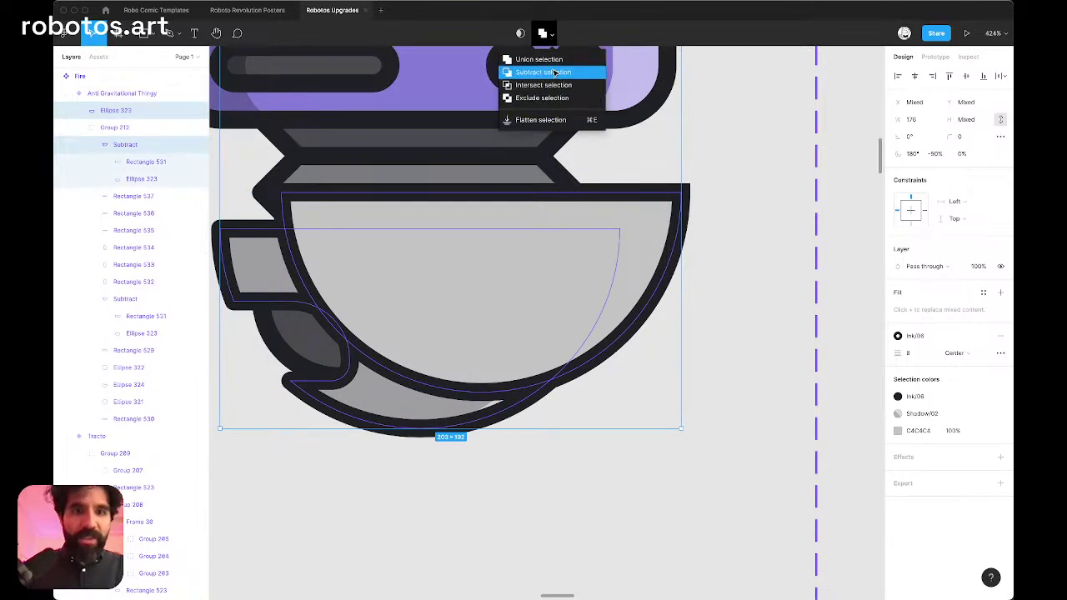
pyautogui.click(554, 73)
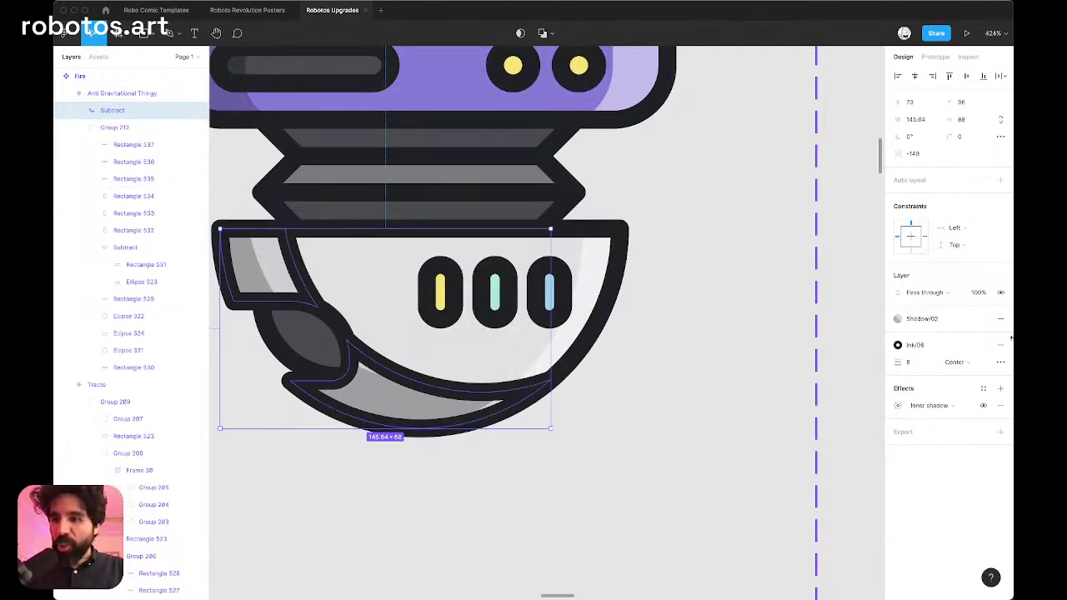
# Step: Remove the inner shadow and the Ink/06 stroke from the crescent-shaped bowl shadow
pyautogui.click(1000, 406)
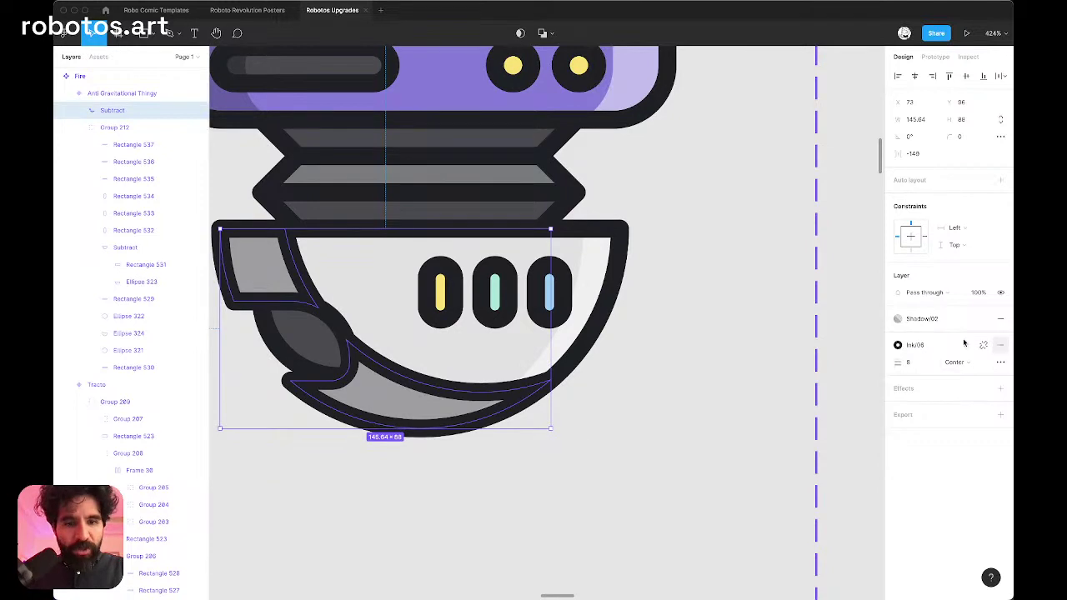
pyautogui.click(1000, 344)
pyautogui.scroll(-10, 651, 356)
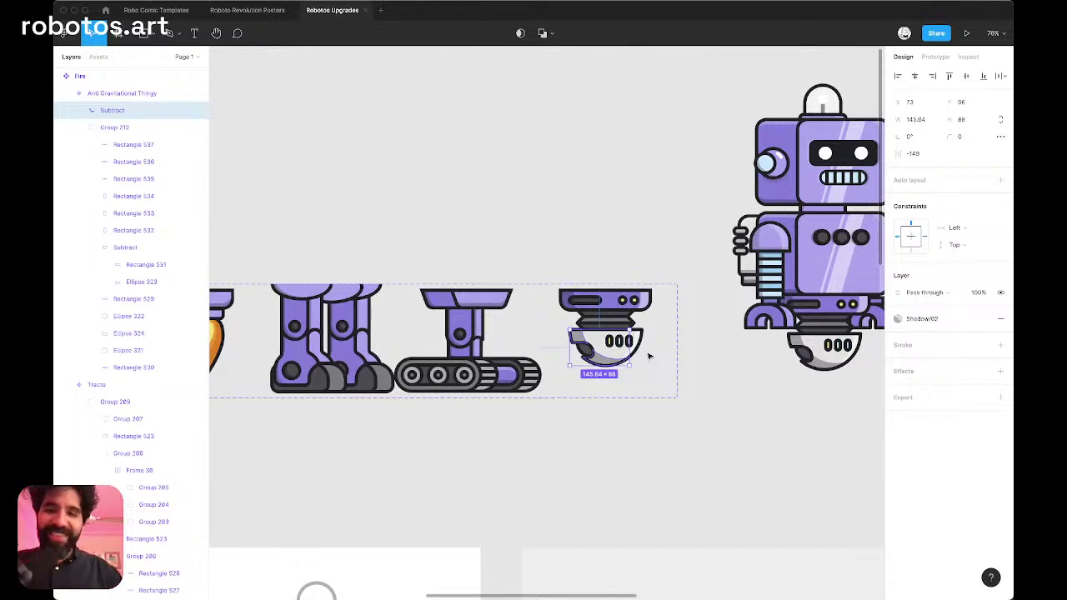
# Step: Review the bowl's shading on the component and the robot copy alongside the other lower-body variants, and switch to OBS
pyautogui.hscroll(3, 649, 356)
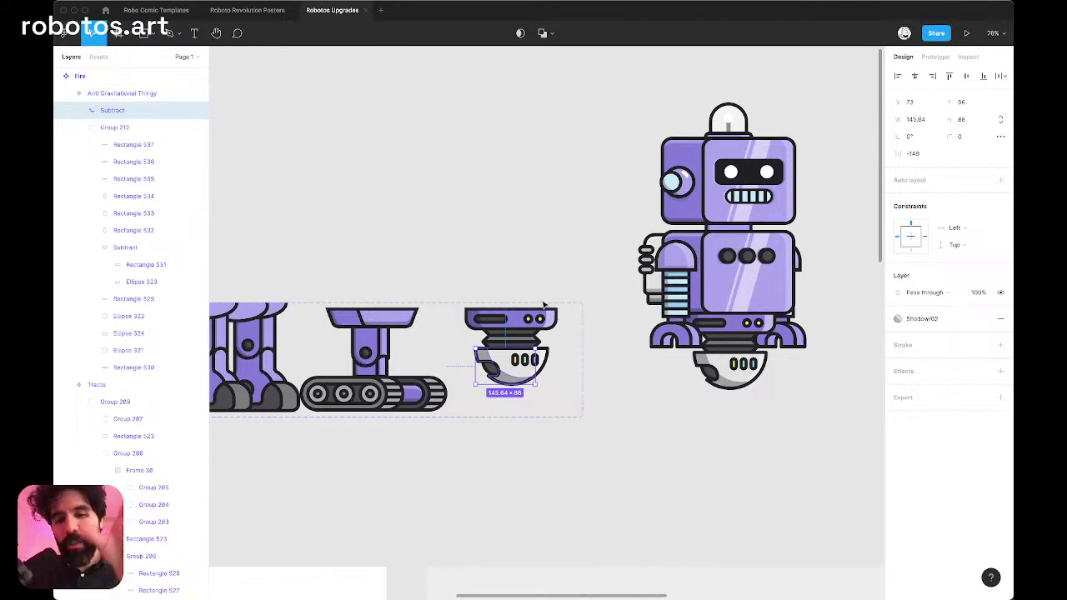
pyautogui.scroll(5, 540, 301)
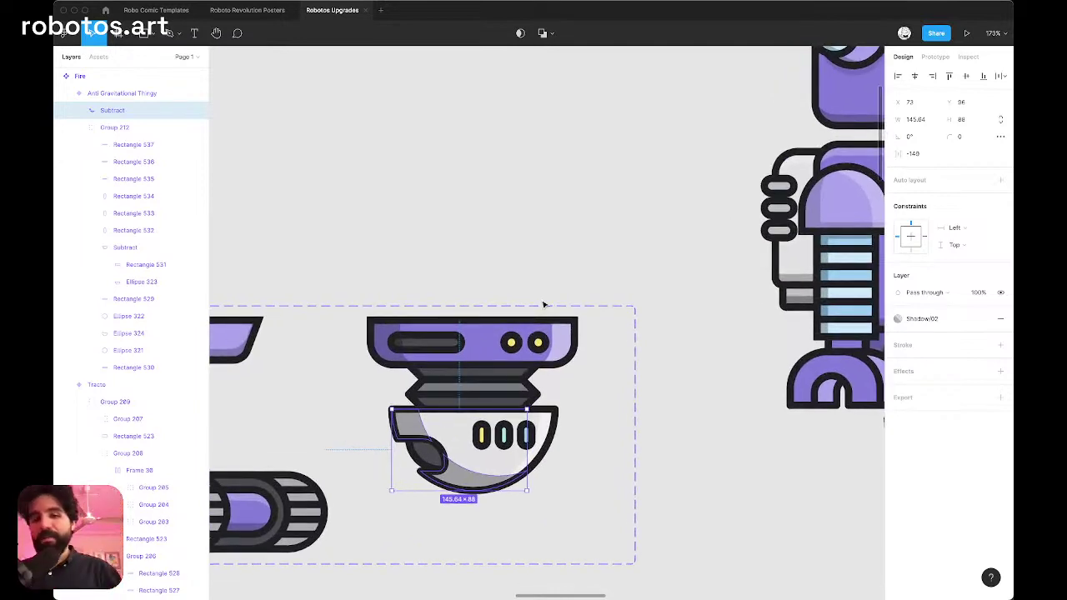
pyautogui.scroll(1, 543, 305)
pyautogui.scroll(-4, 543, 305)
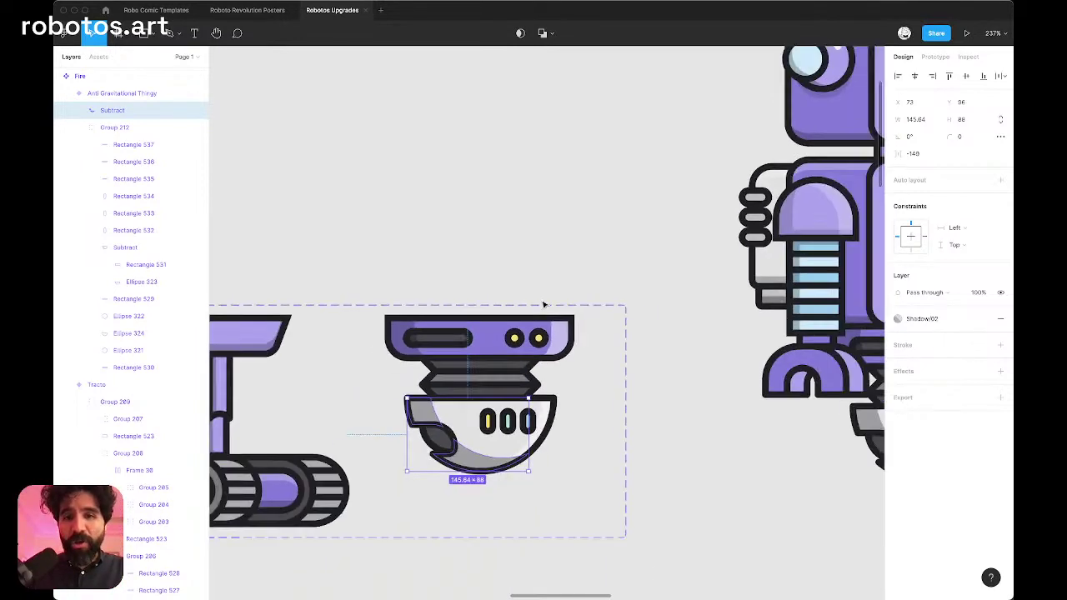
pyautogui.scroll(-2, 546, 276)
pyautogui.hscroll(2, 546, 277)
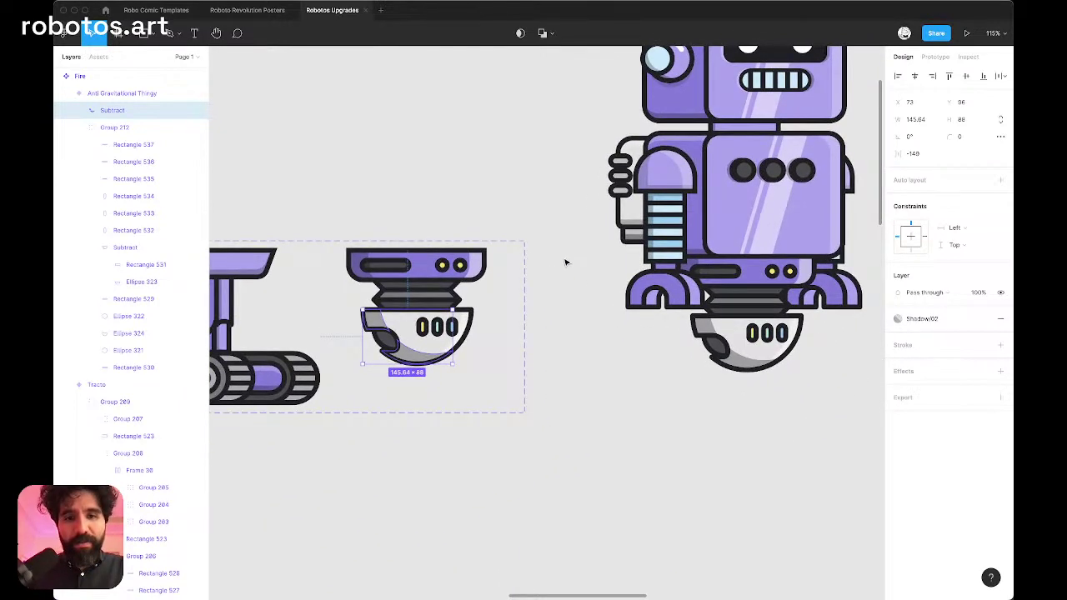
pyautogui.click(565, 263)
pyautogui.scroll(-3, 565, 263)
pyautogui.scroll(-2, 560, 265)
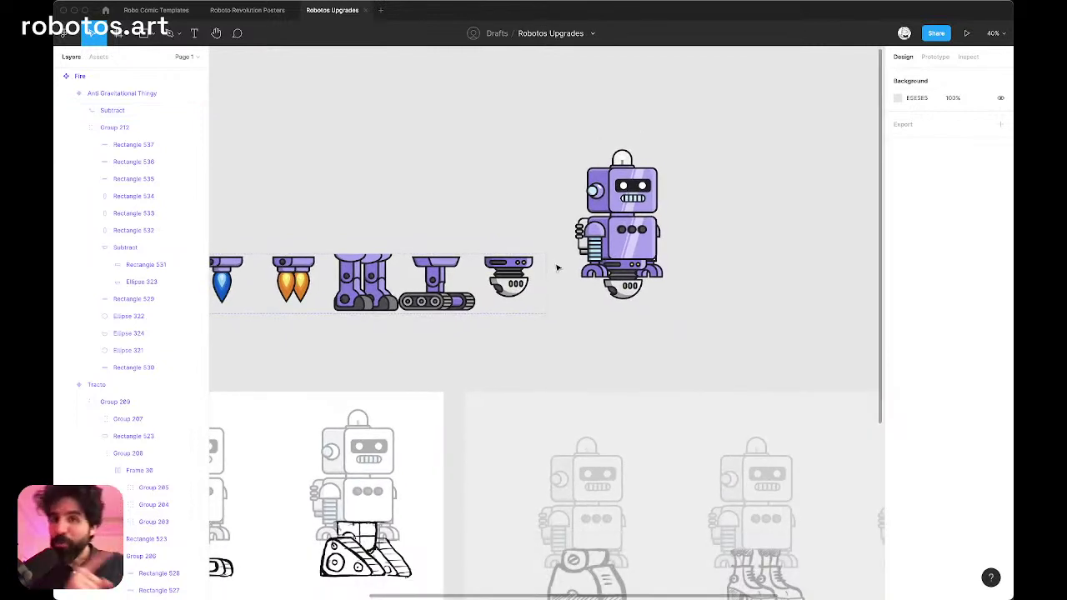
pyautogui.hscroll(-2, 558, 267)
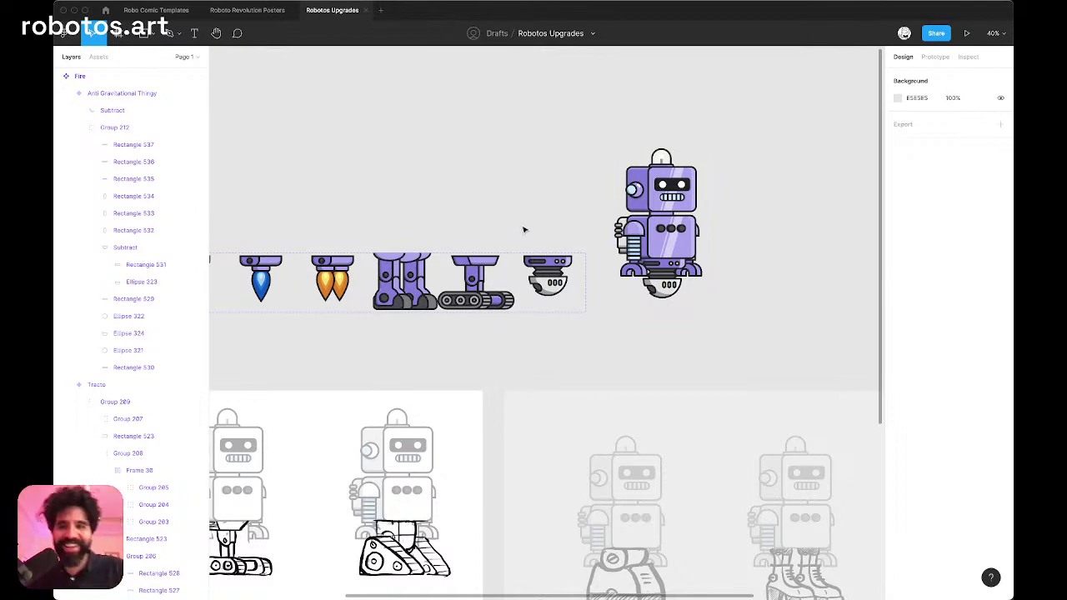
pyautogui.scroll(5, 524, 229)
pyautogui.scroll(3, 524, 229)
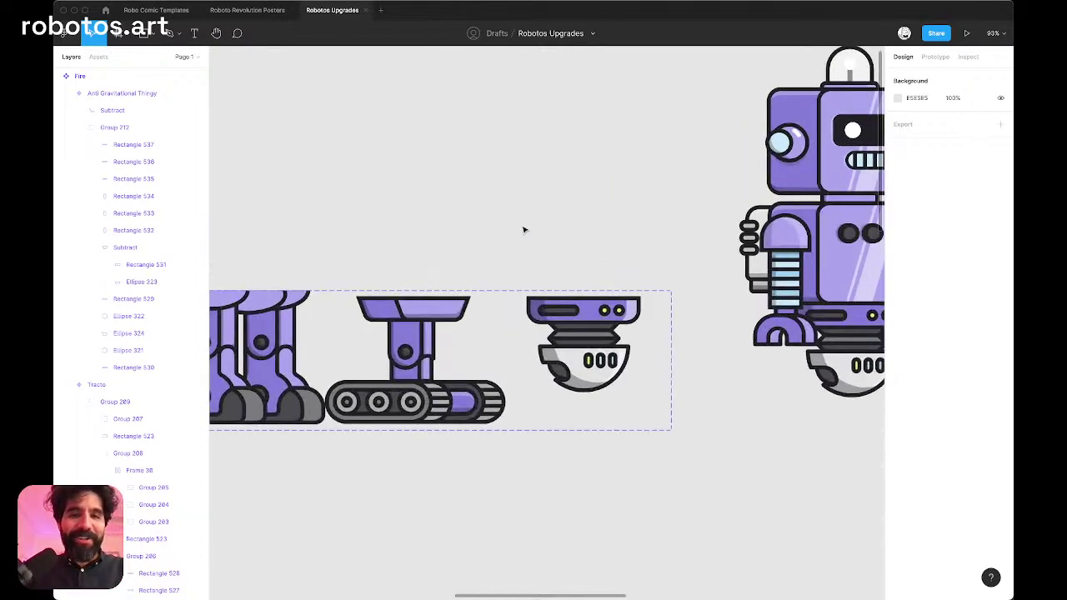
pyautogui.press('super+Tab')
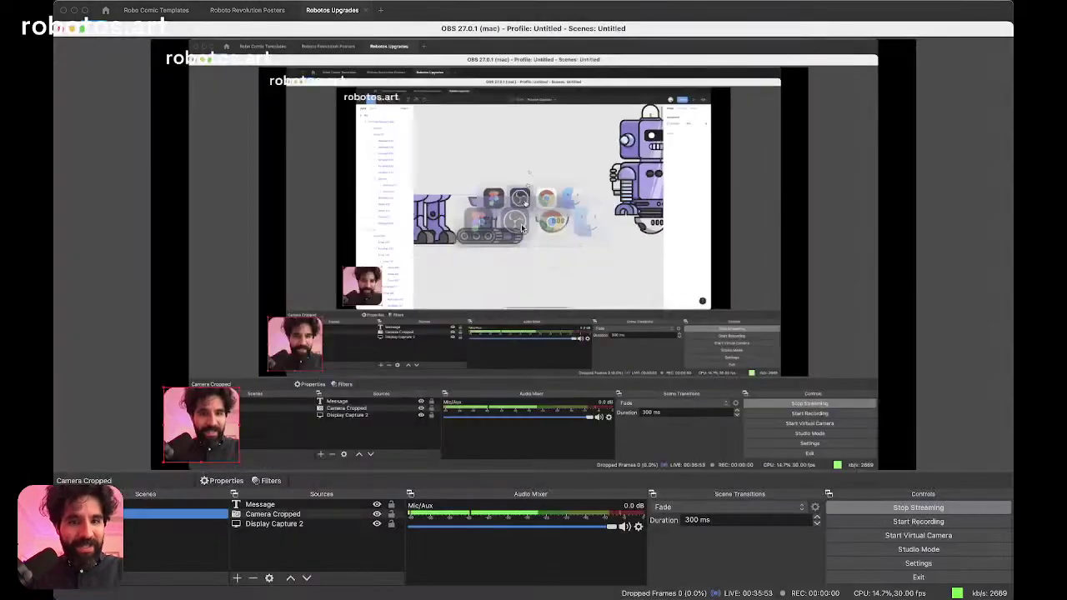